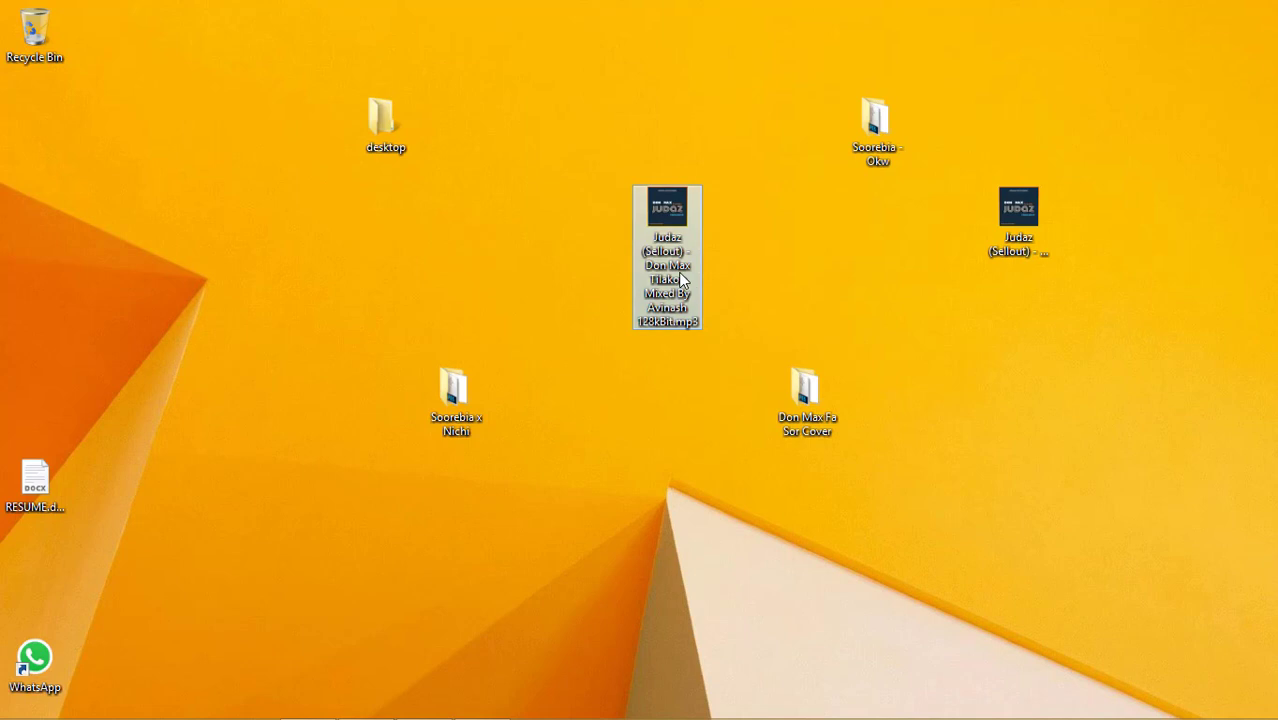
# Play the Judaz (Sellout) MP3 from the desktop from its beginning, dismissing the offer to resume the earlier playback position
pyautogui.moveTo(681, 281)
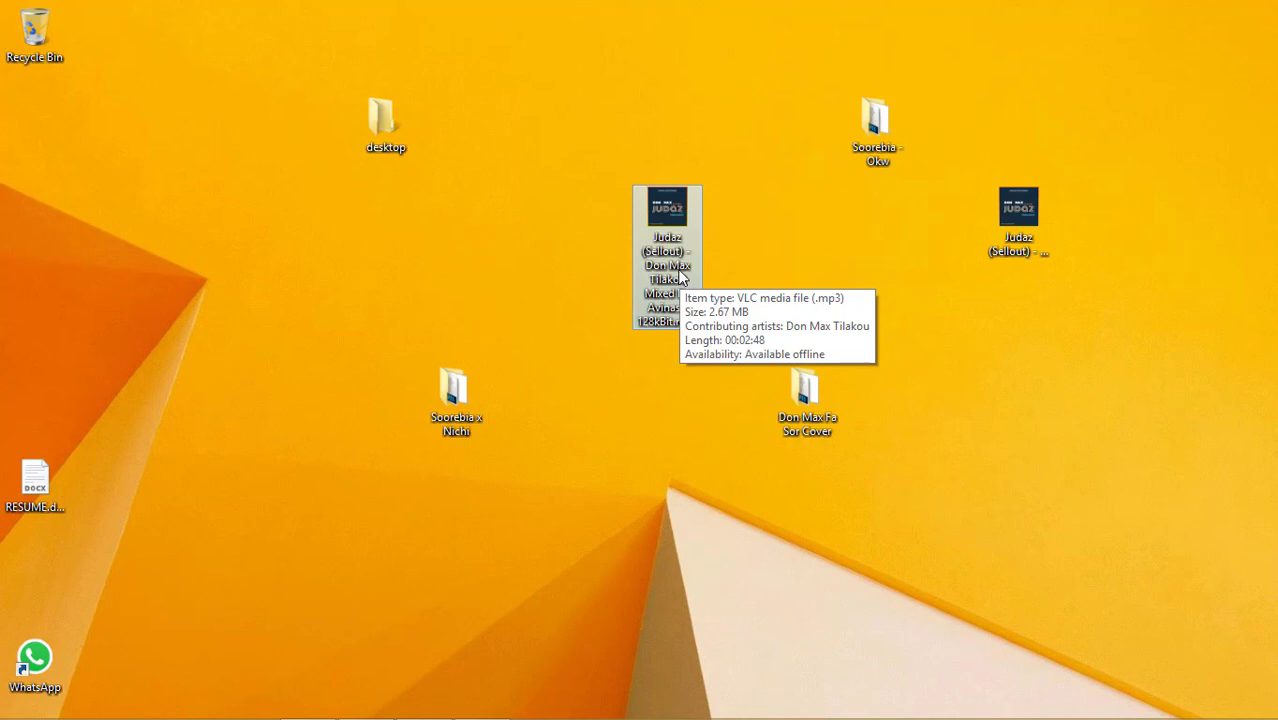
pyautogui.doubleClick(680, 279)
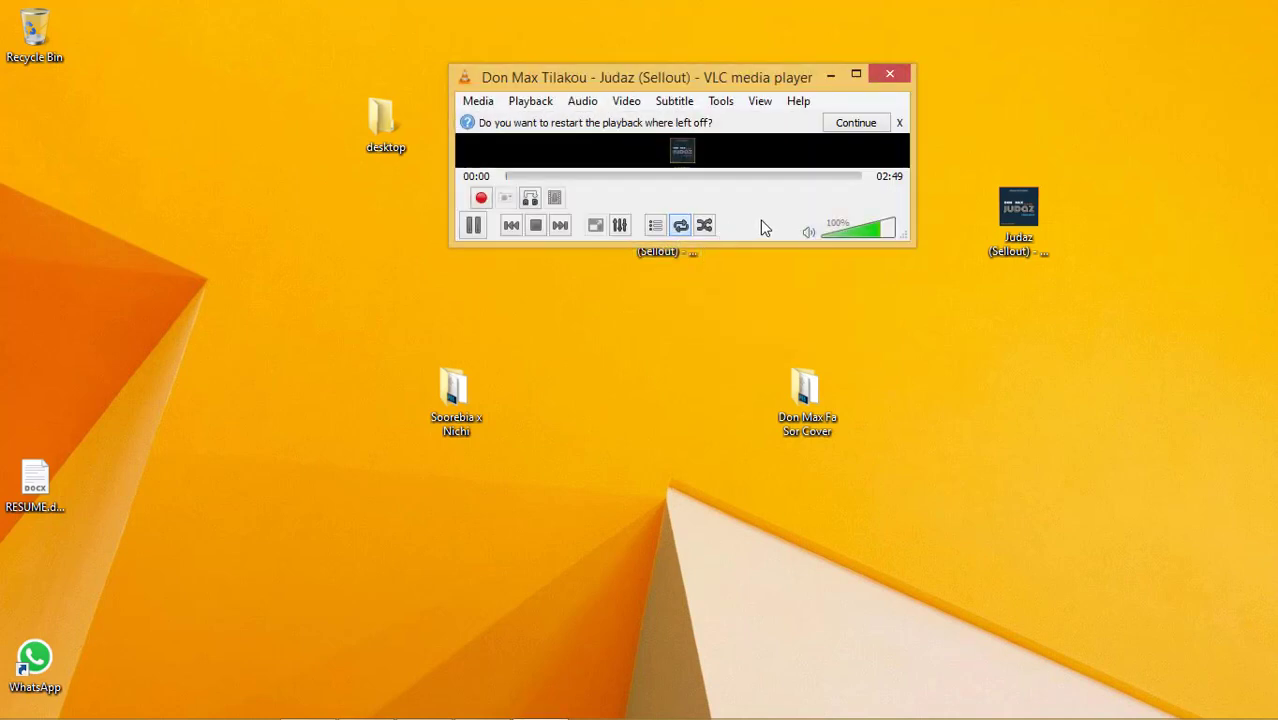
pyautogui.click(899, 122)
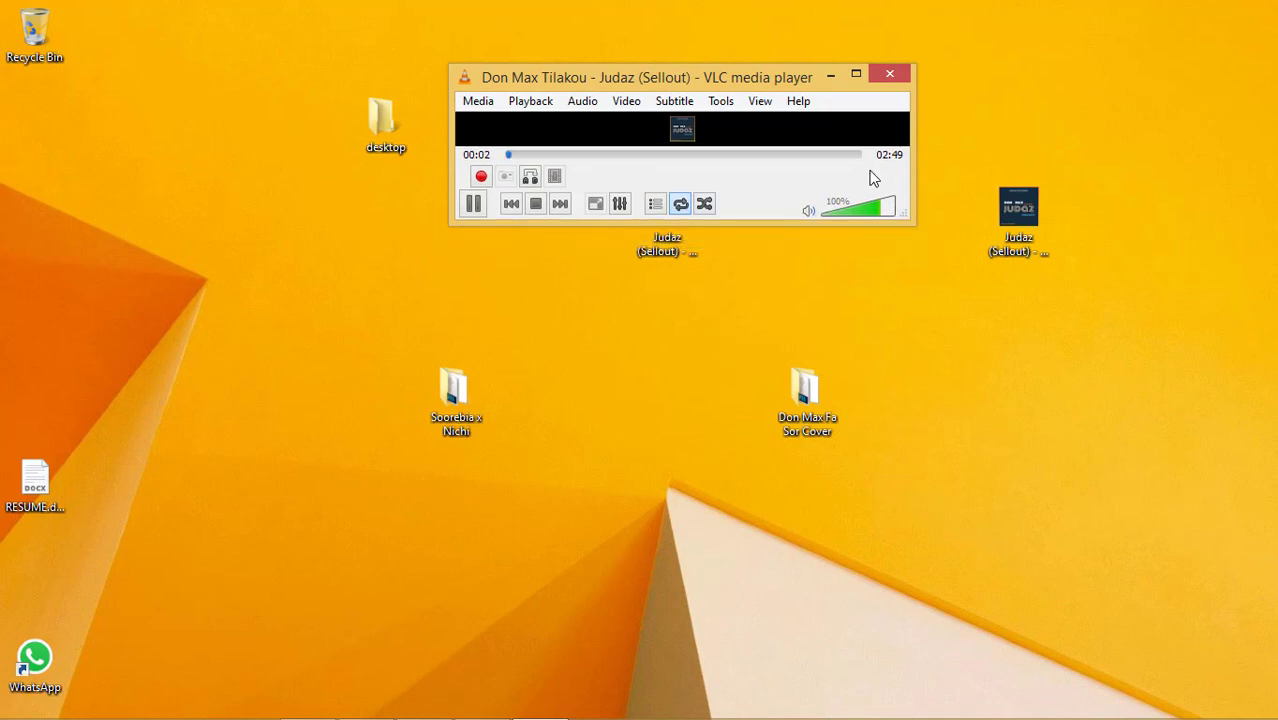
pyautogui.click(822, 80)
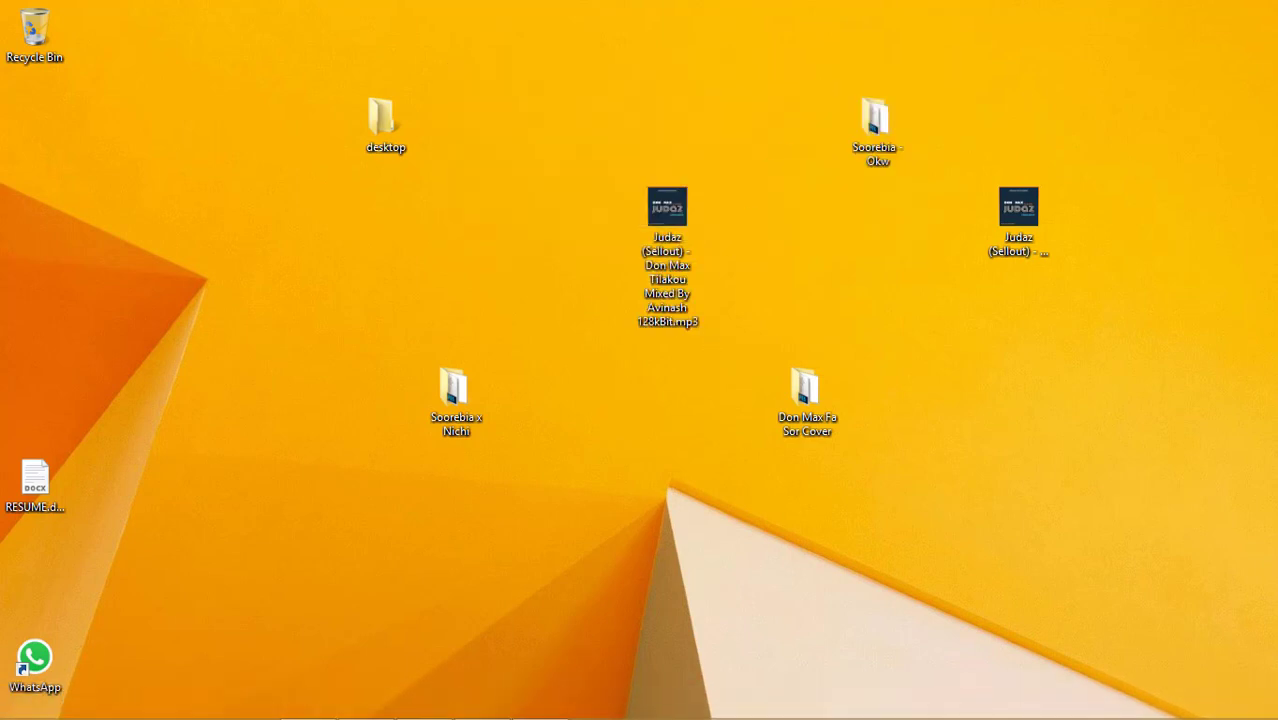
pyautogui.click(540, 703)
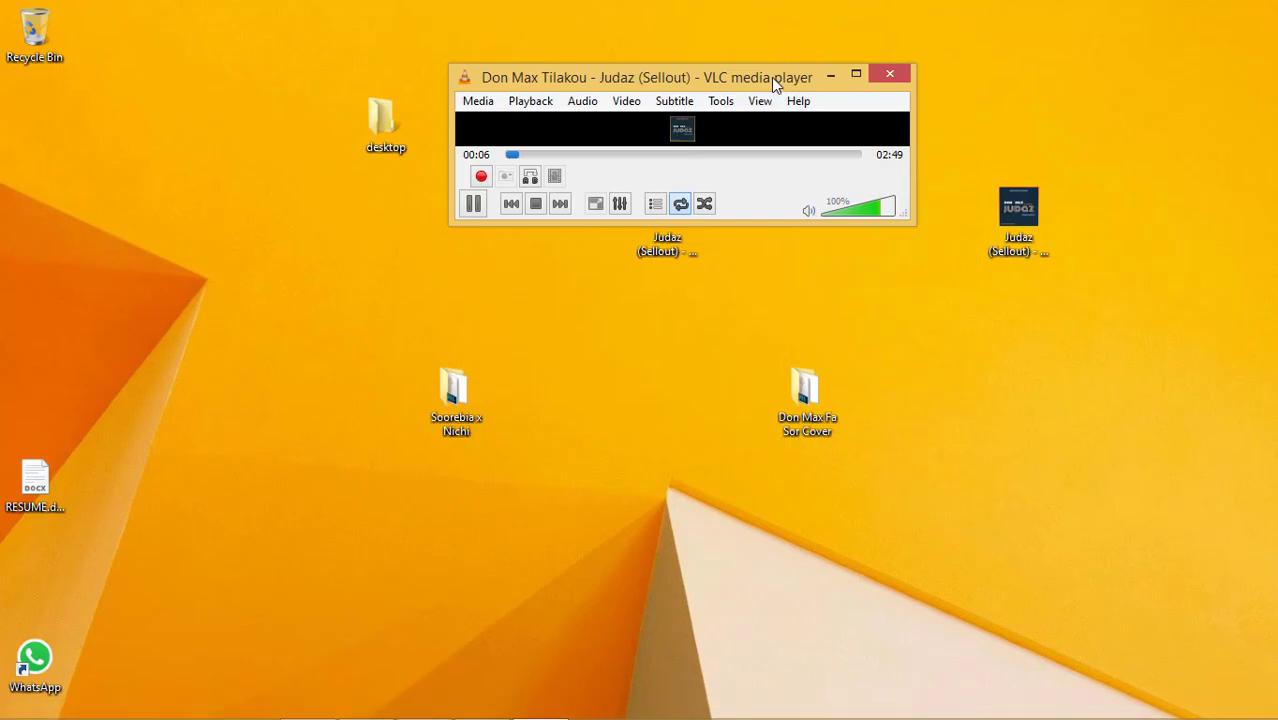
# Maximize the media player to show the song's cover art during playback, restore the window and reduce its height
pyautogui.doubleClick(771, 77)
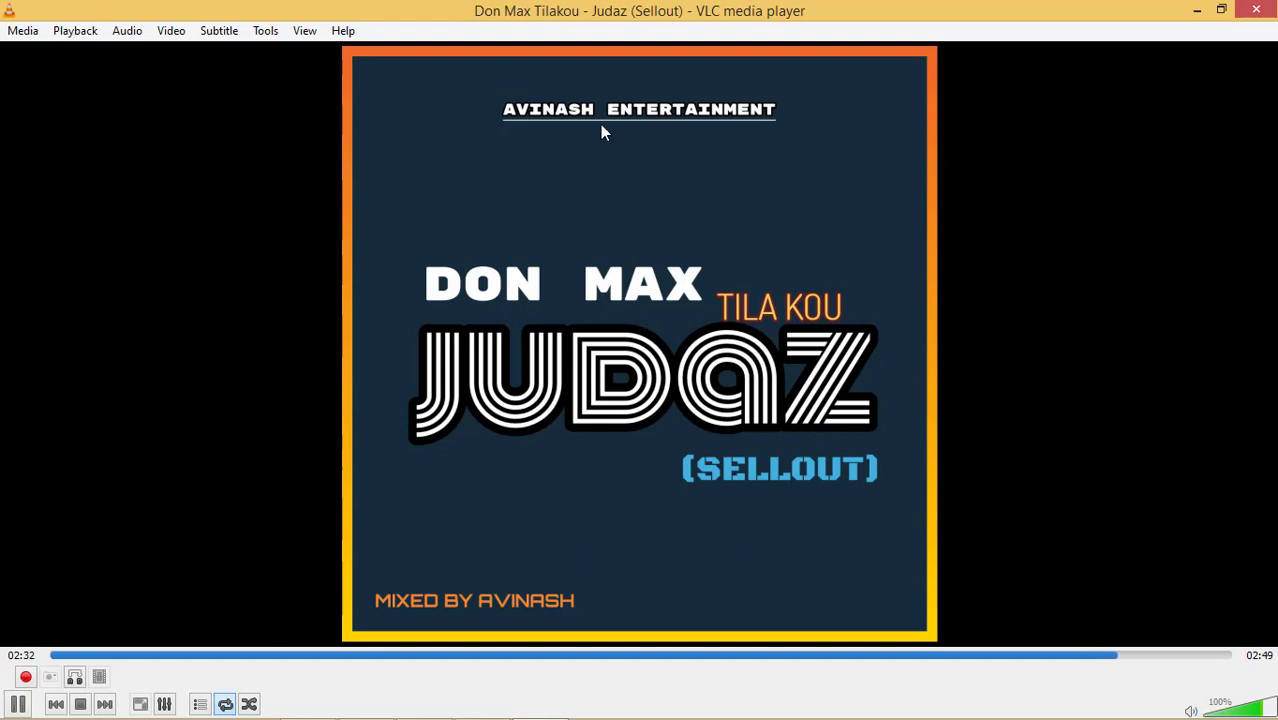
pyautogui.doubleClick(688, 14)
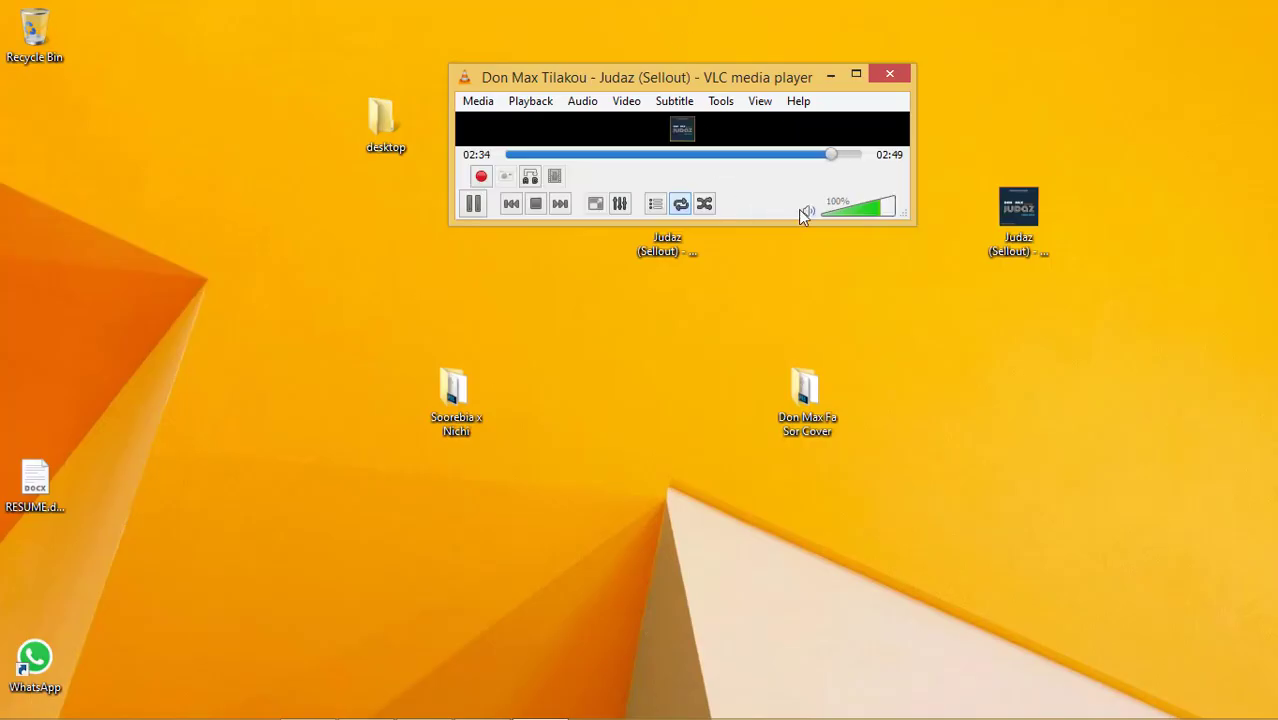
pyautogui.moveTo(912, 222); pyautogui.dragTo(906, 187)
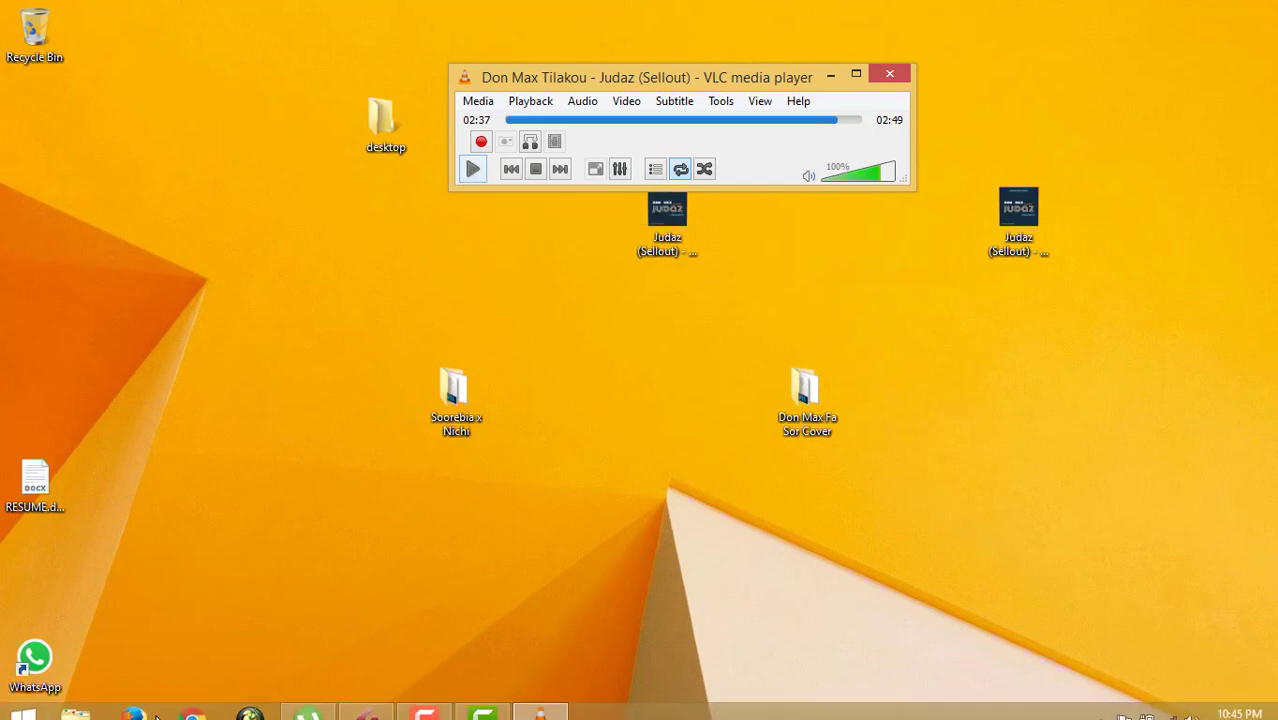
# Switch to the Fa Sor Cover II project in Cubase 5 and play the arrangement from the start, pausing and resuming playback
pyautogui.click(372, 704)
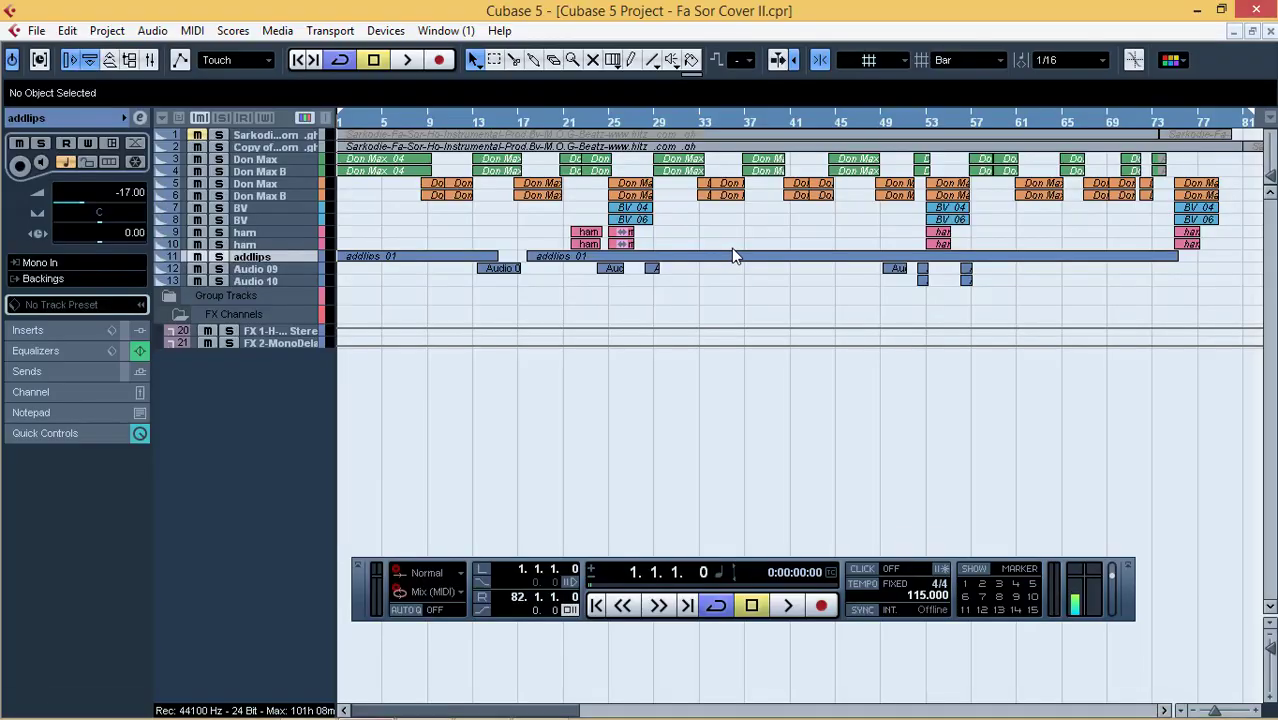
pyautogui.click(417, 61)
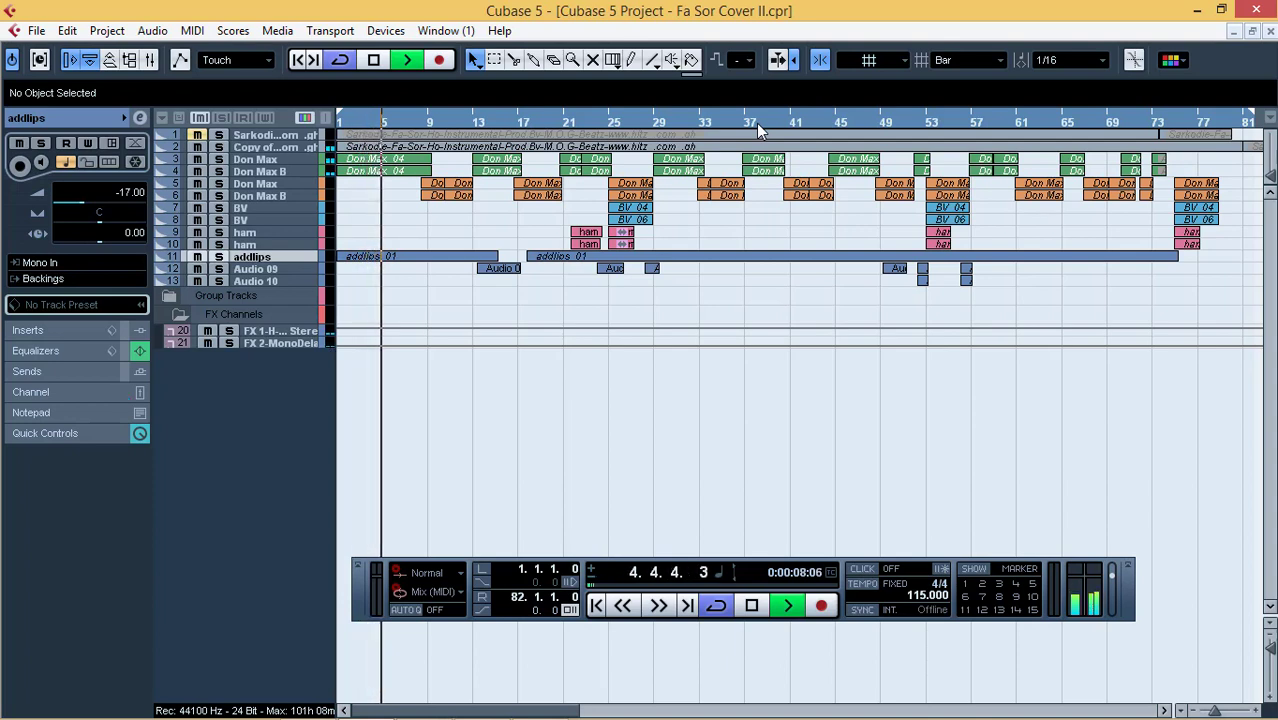
pyautogui.press('space')
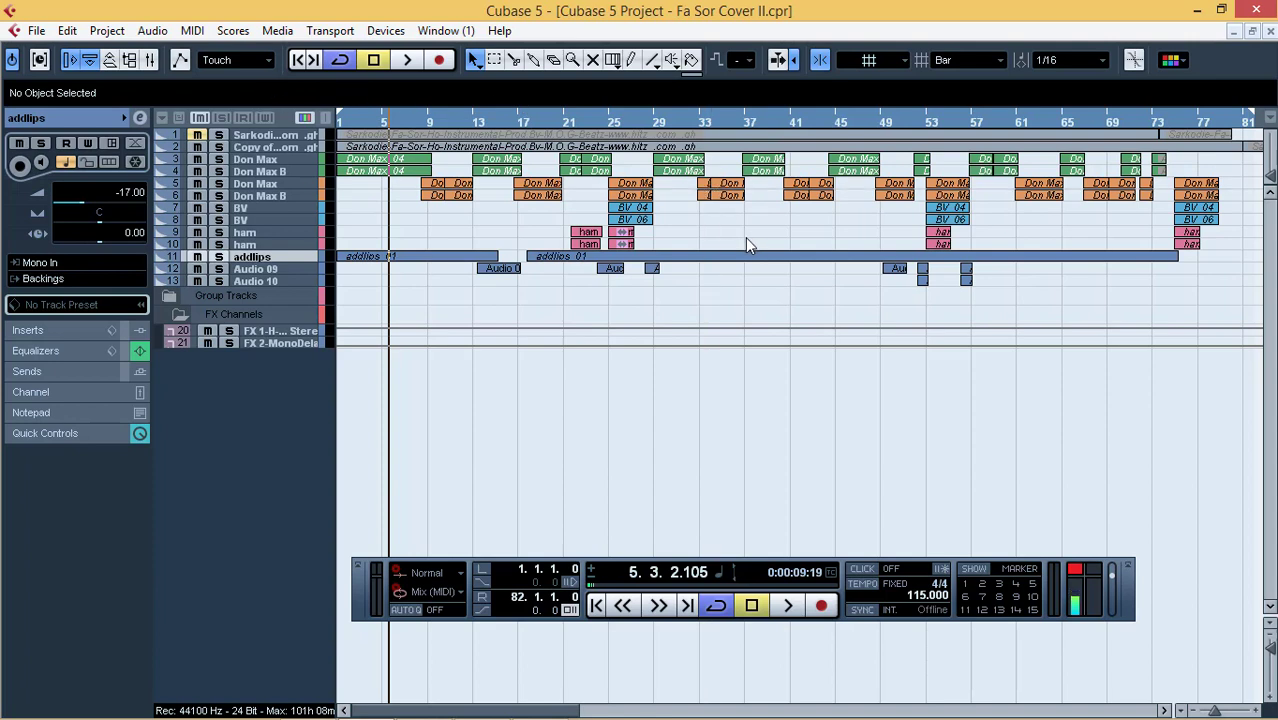
pyautogui.press('space')
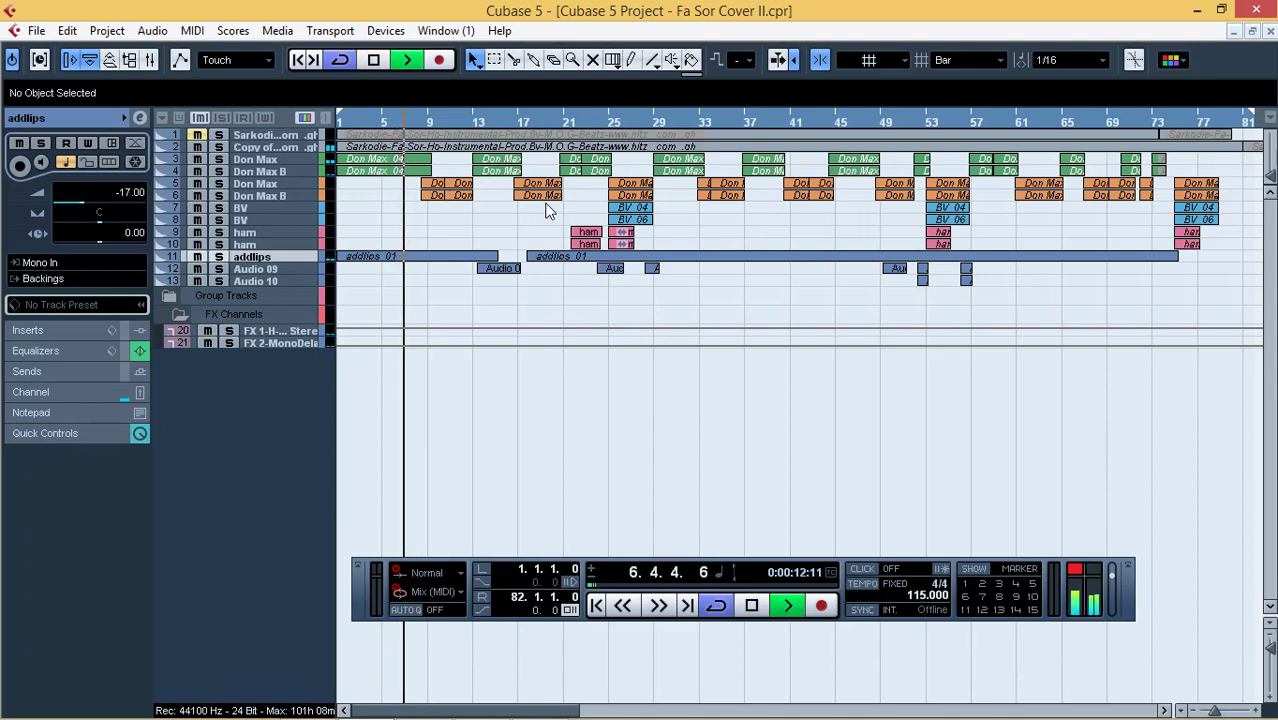
# Open the mixer and review the inserts, levels and routing of the beat, vocal, backing and bus channels
pyautogui.press('F3')
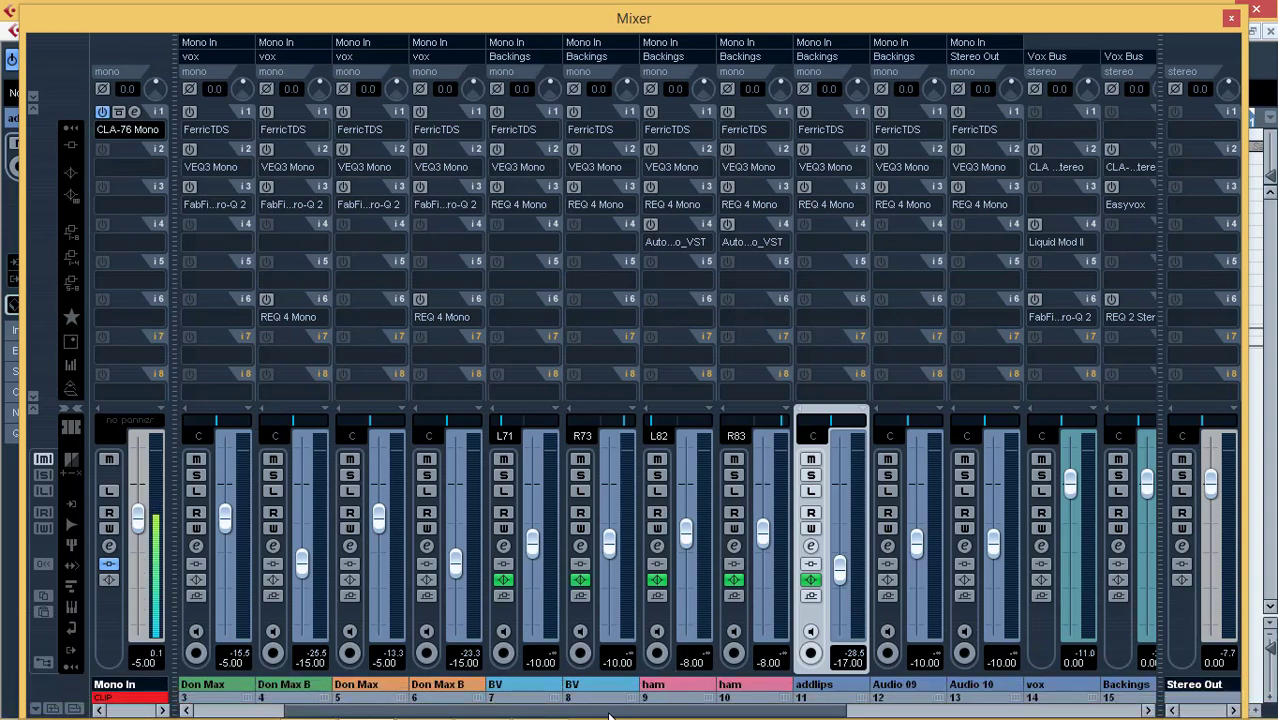
pyautogui.moveTo(608, 716); pyautogui.dragTo(512, 716)
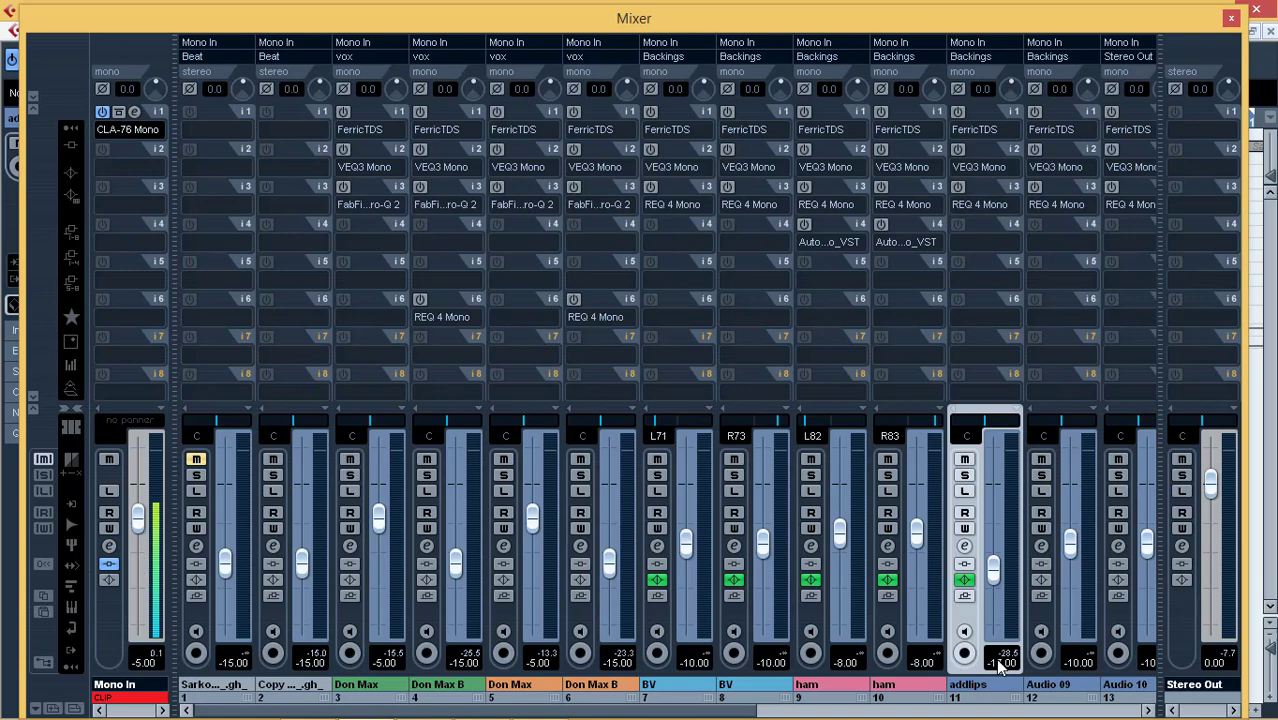
pyautogui.moveTo(738, 714); pyautogui.dragTo(878, 706)
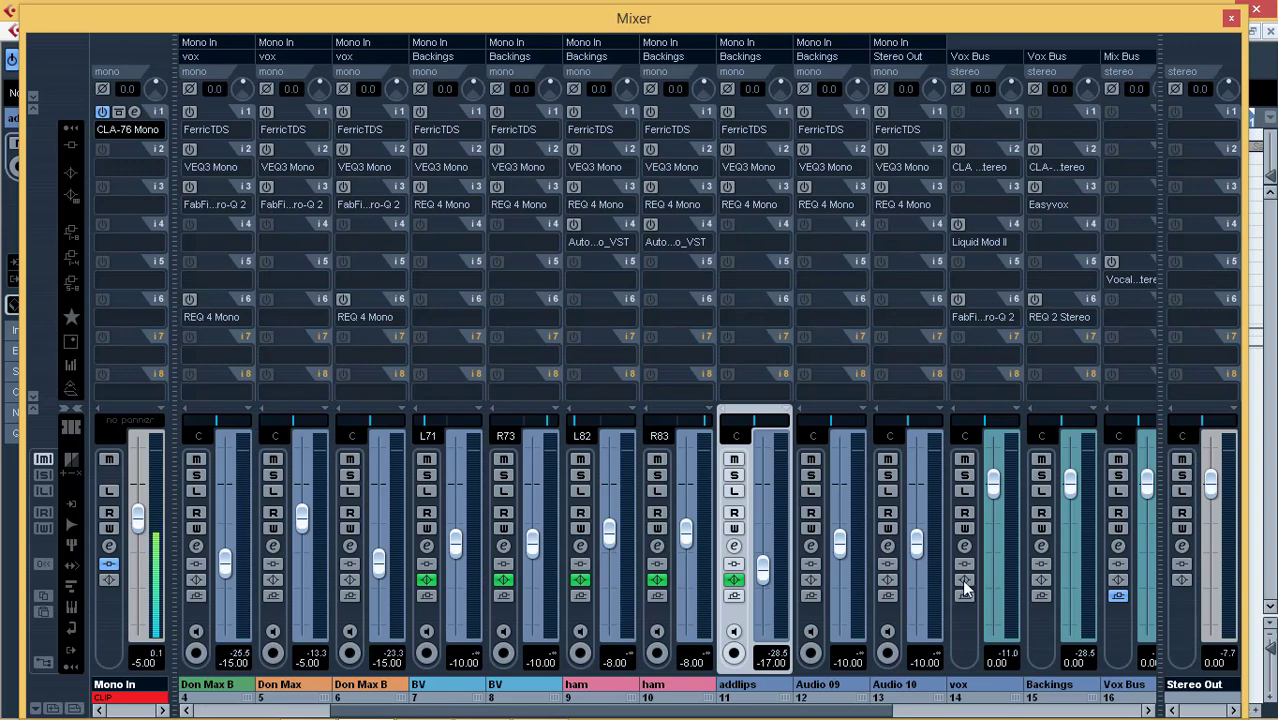
pyautogui.moveTo(827, 712); pyautogui.dragTo(902, 711)
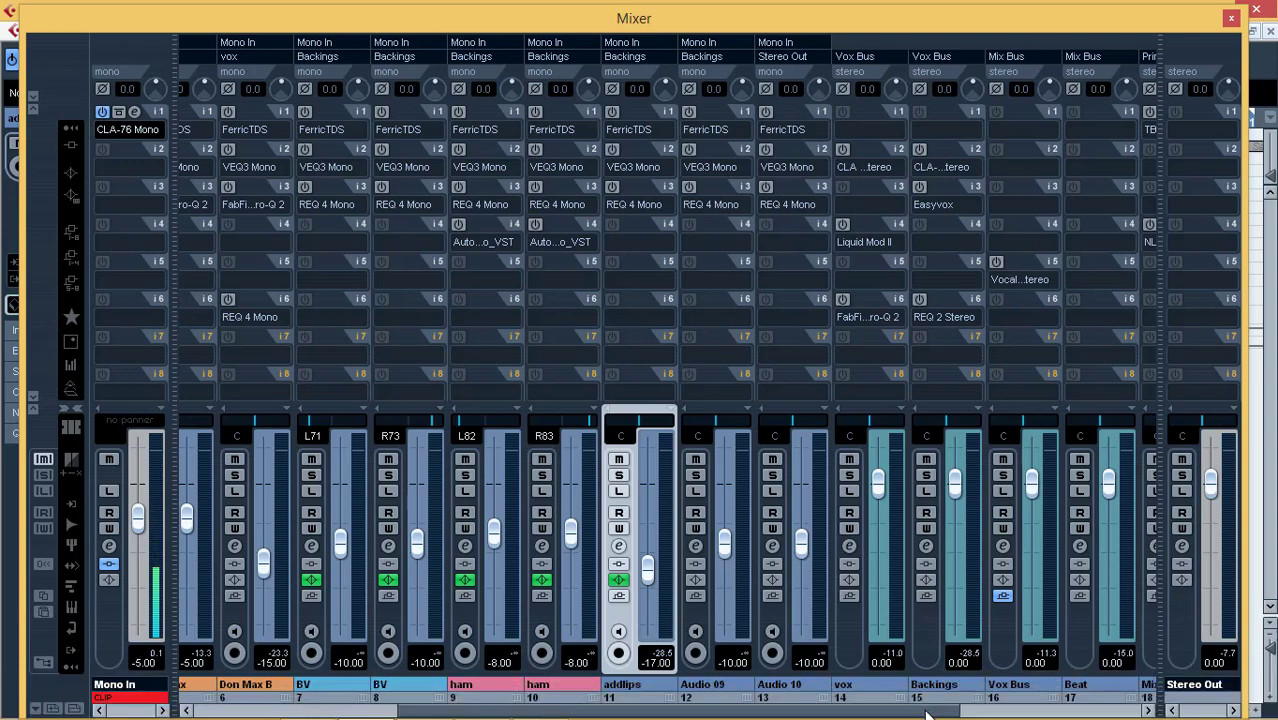
pyautogui.moveTo(926, 710); pyautogui.dragTo(946, 712)
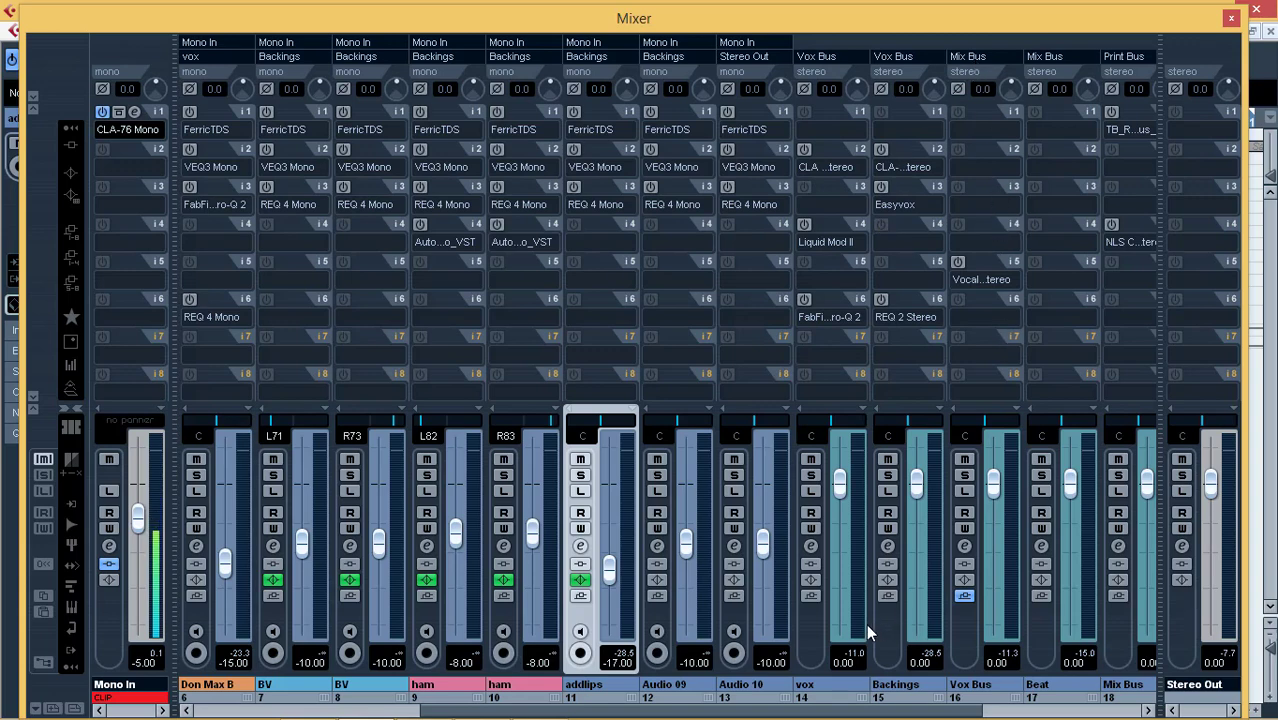
# Enable the CLA Vocals Stereo insert on the vox group channel, open its editor and reposition the window over the mixer
pyautogui.moveTo(890, 712); pyautogui.dragTo(990, 712)
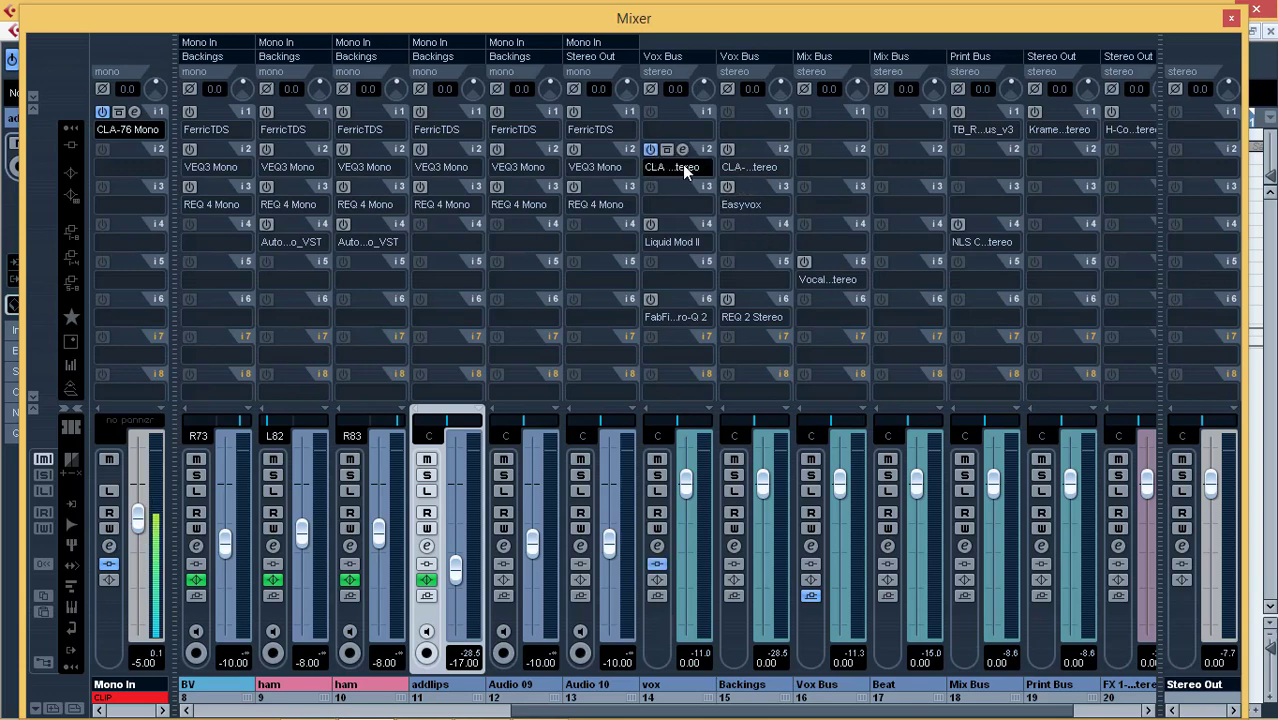
pyautogui.click(682, 166)
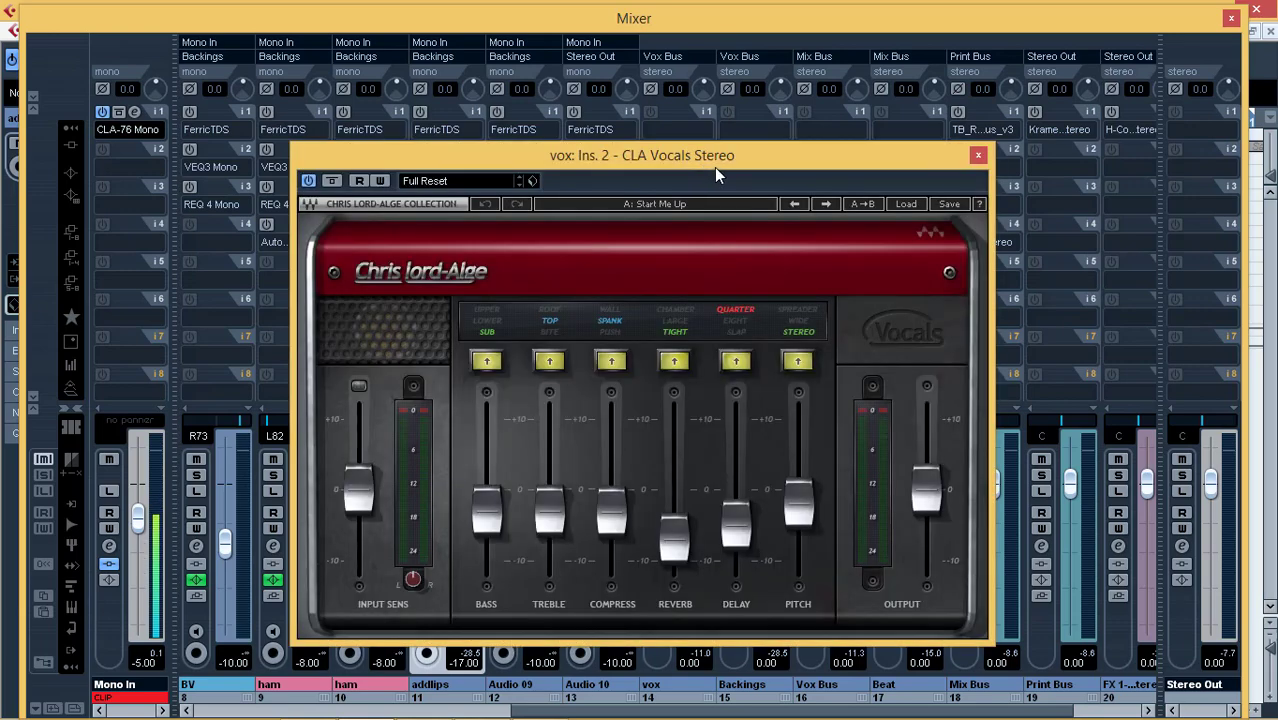
pyautogui.moveTo(712, 157); pyautogui.dragTo(696, 102)
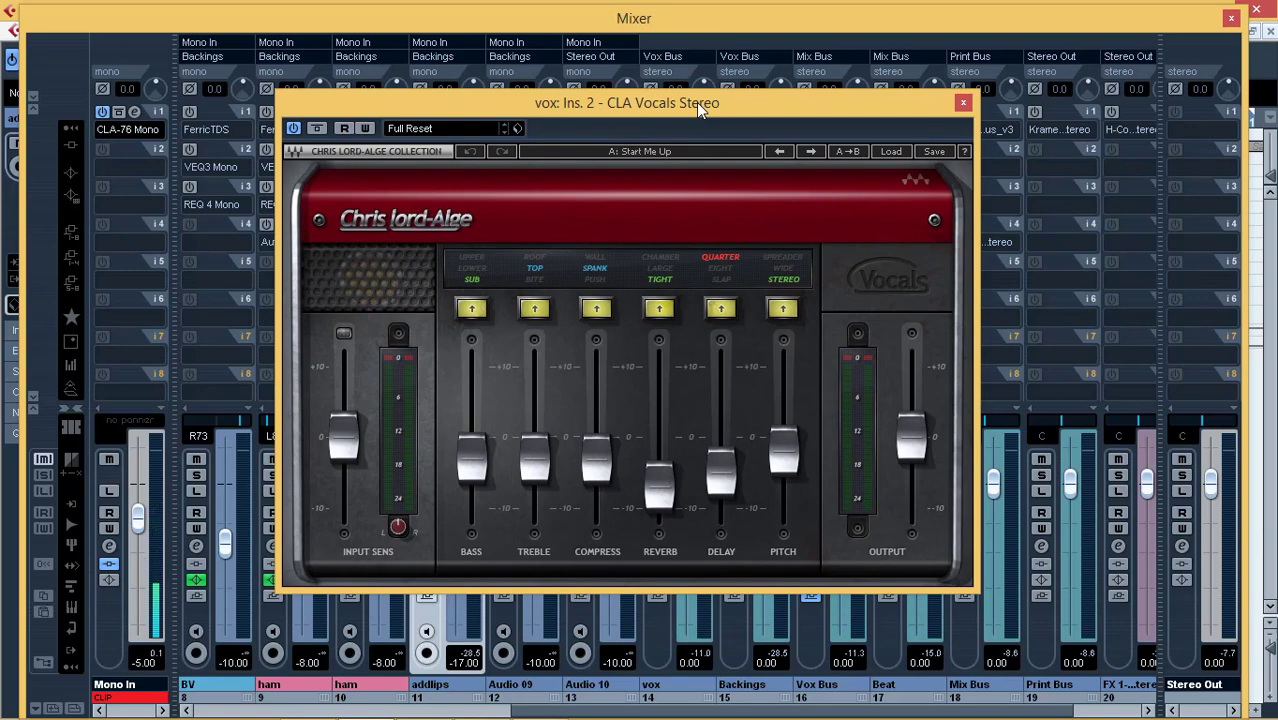
pyautogui.moveTo(696, 106); pyautogui.dragTo(900, 247)
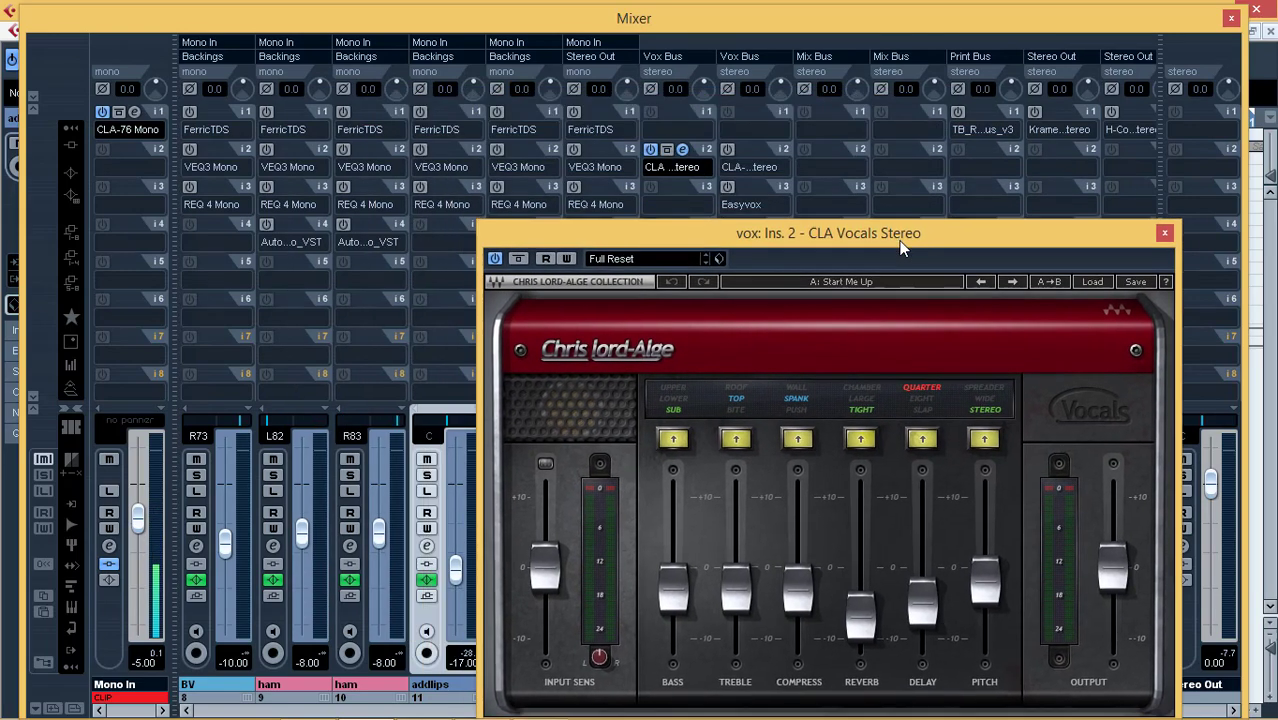
pyautogui.moveTo(791, 240); pyautogui.dragTo(731, 131)
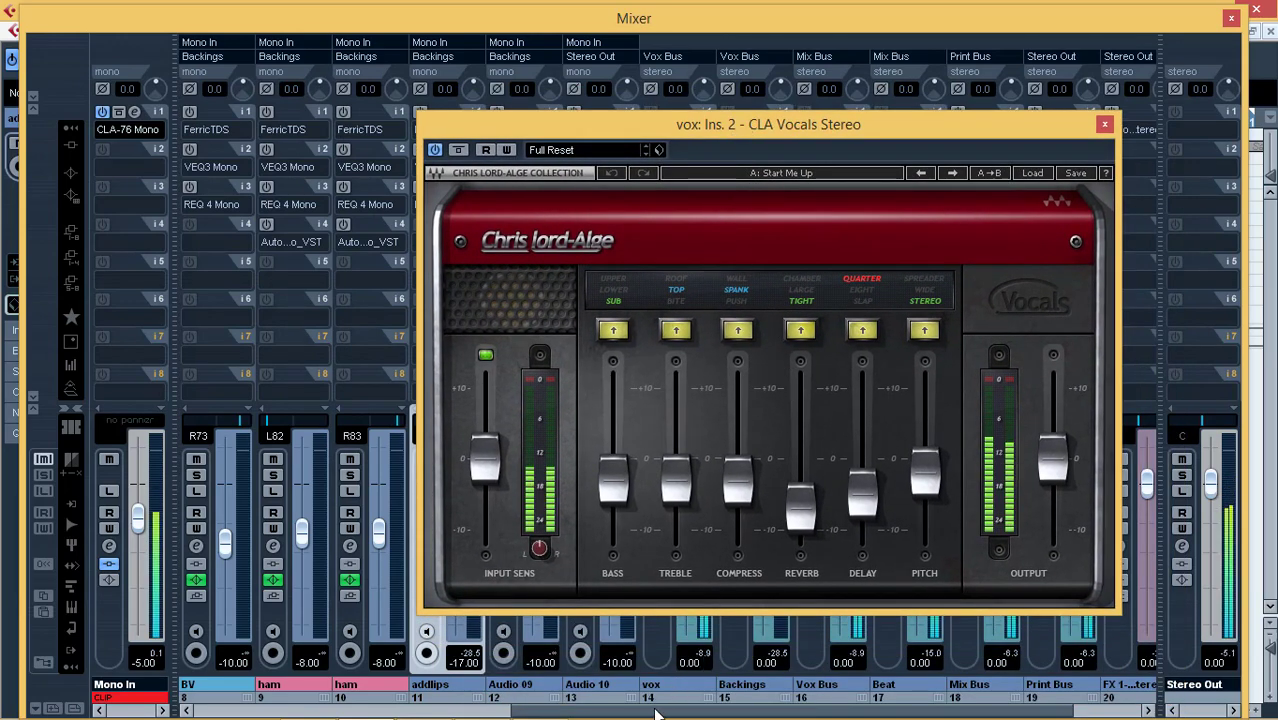
# Compare the vox group's sound with the CLA Vocals insert bypassed and active during playback, leaving the insert active
pyautogui.moveTo(578, 713); pyautogui.dragTo(320, 712)
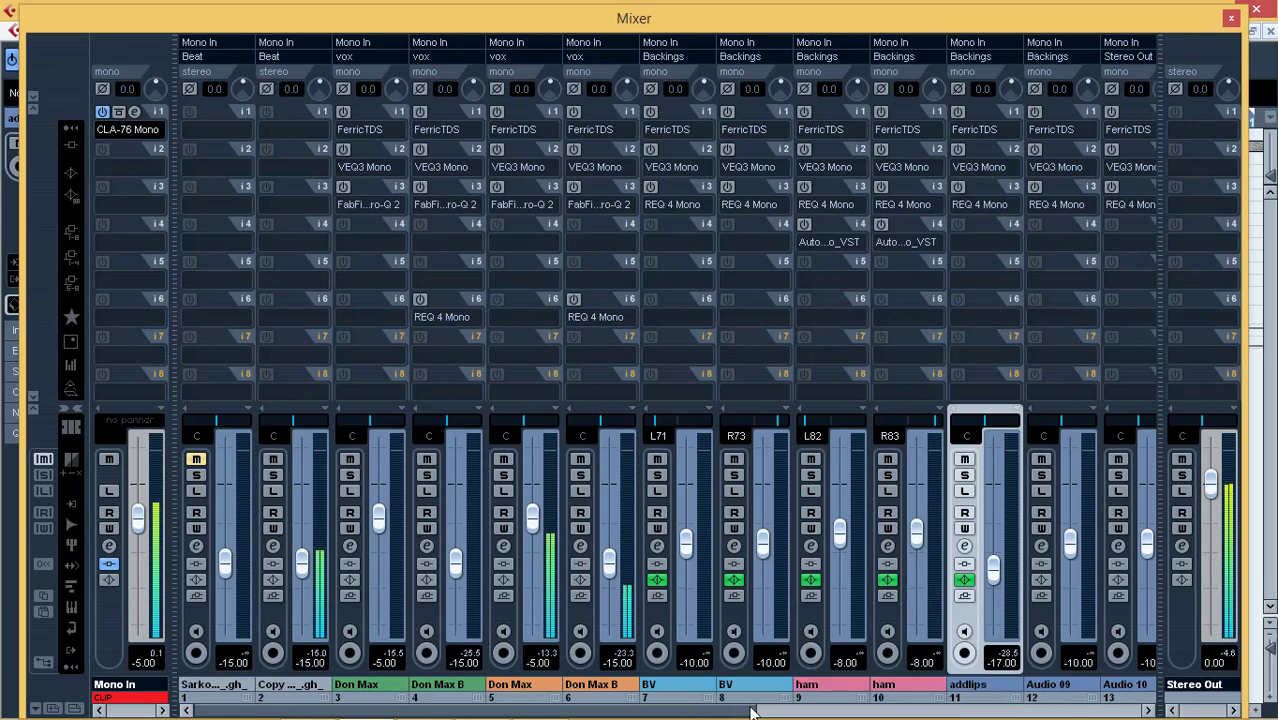
pyautogui.moveTo(737, 714); pyautogui.dragTo(1065, 714)
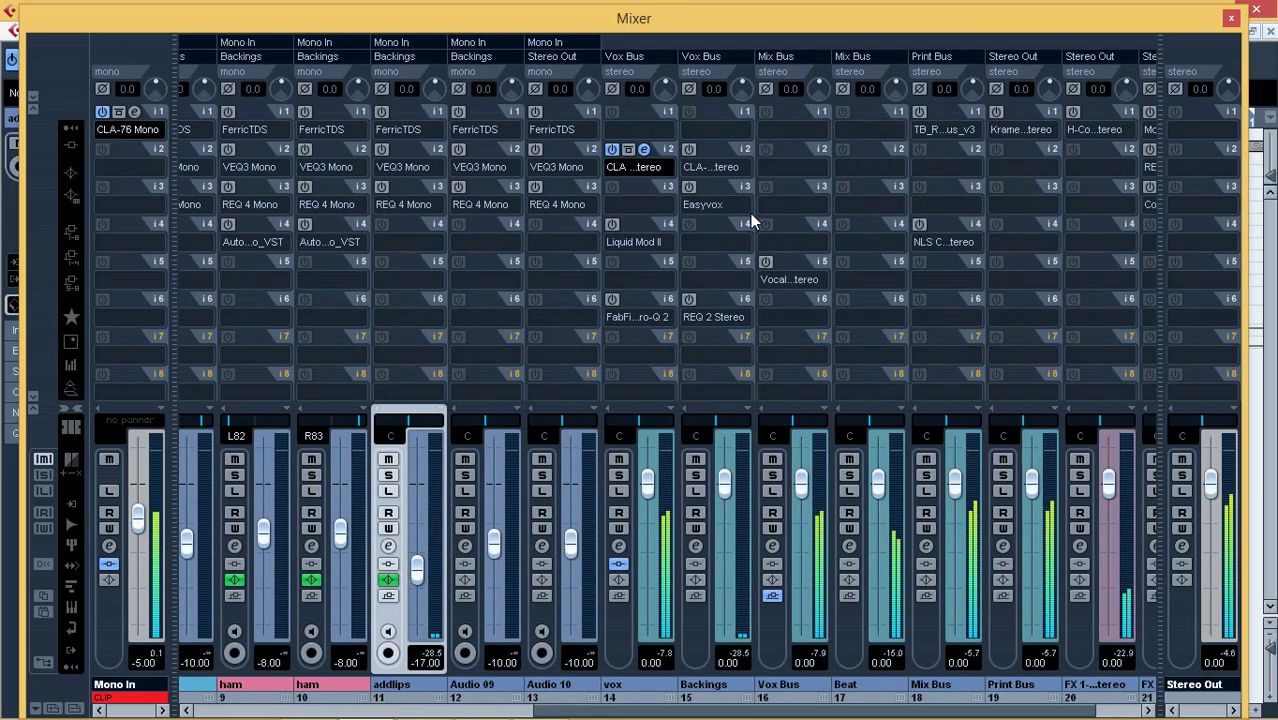
pyautogui.click(628, 150)
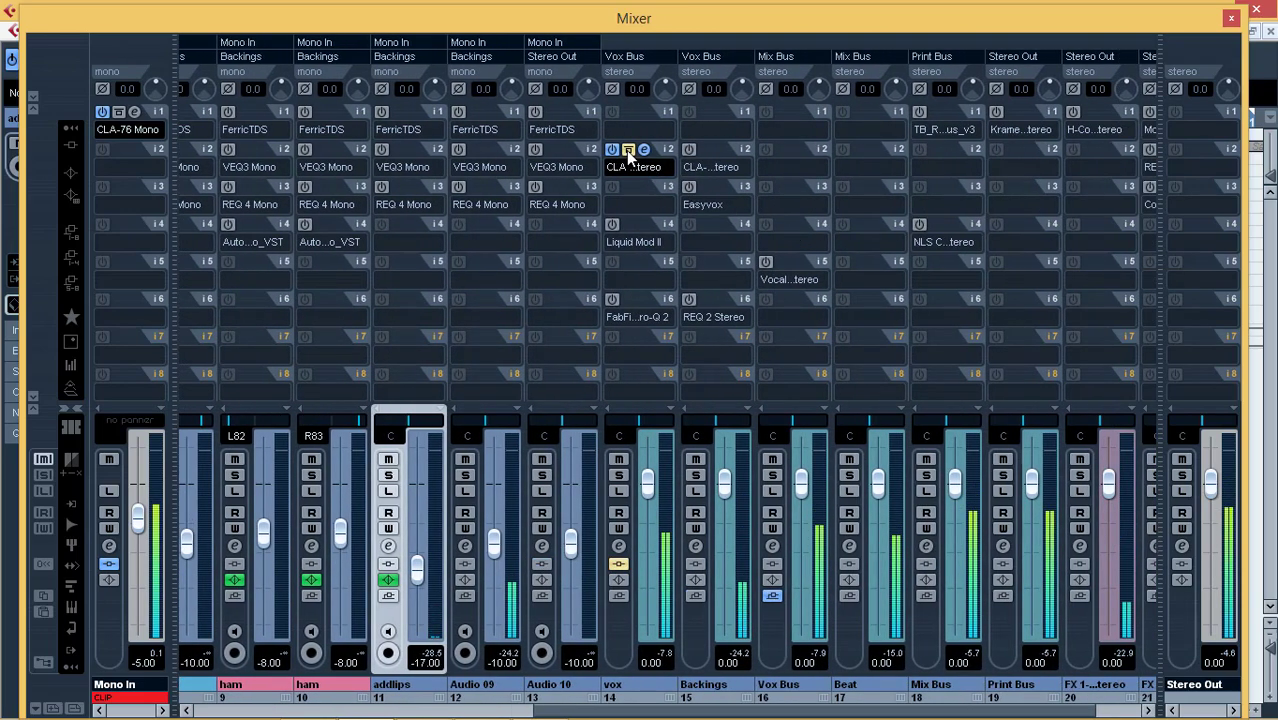
pyautogui.click(628, 150)
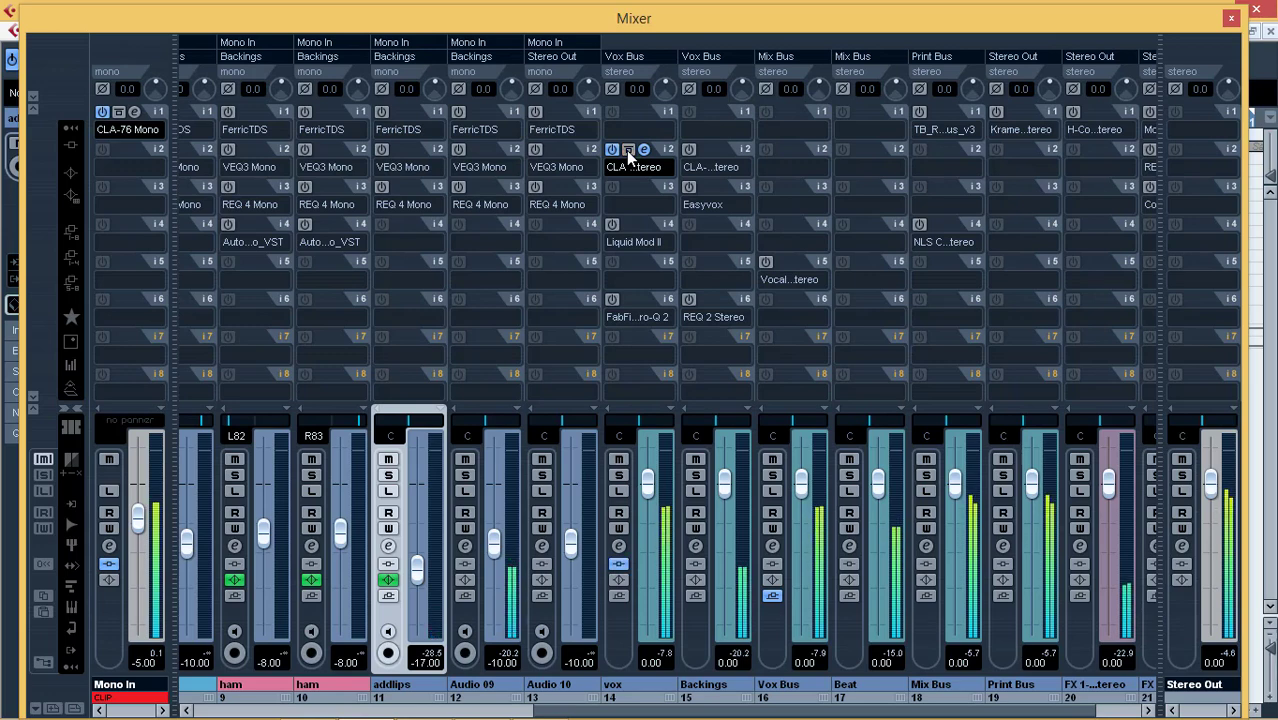
pyautogui.click(629, 153)
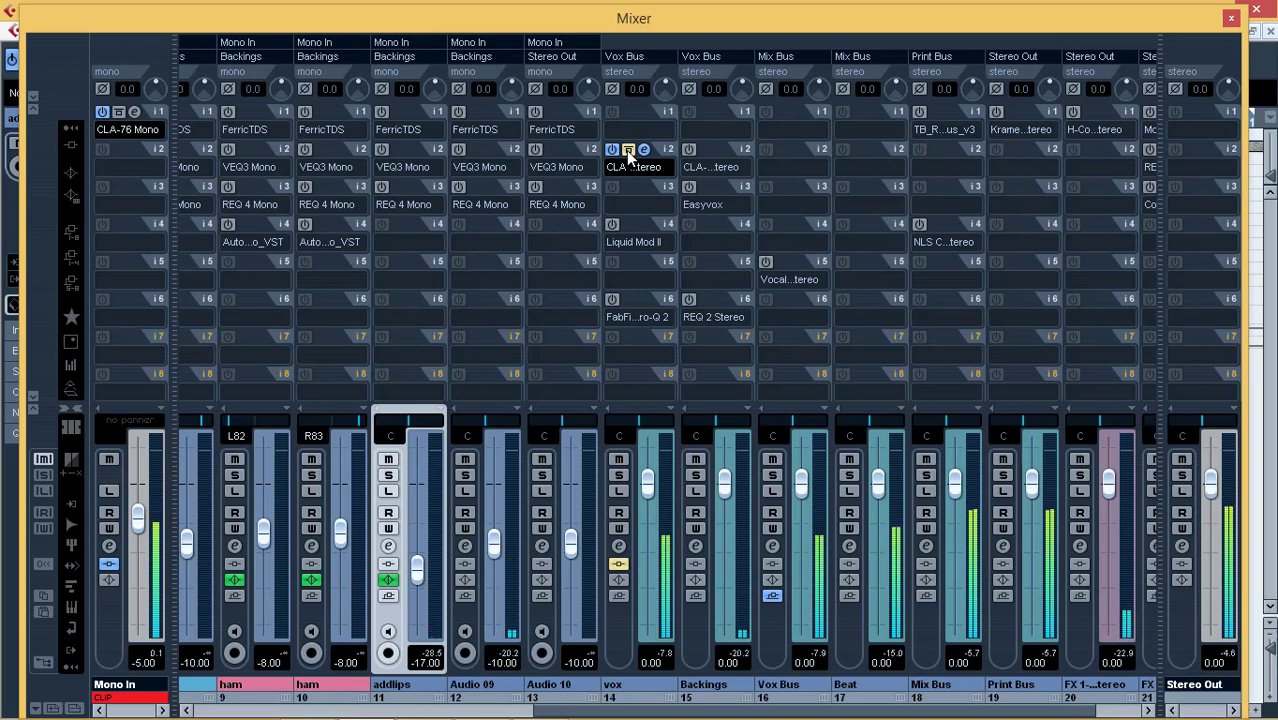
pyautogui.click(629, 153)
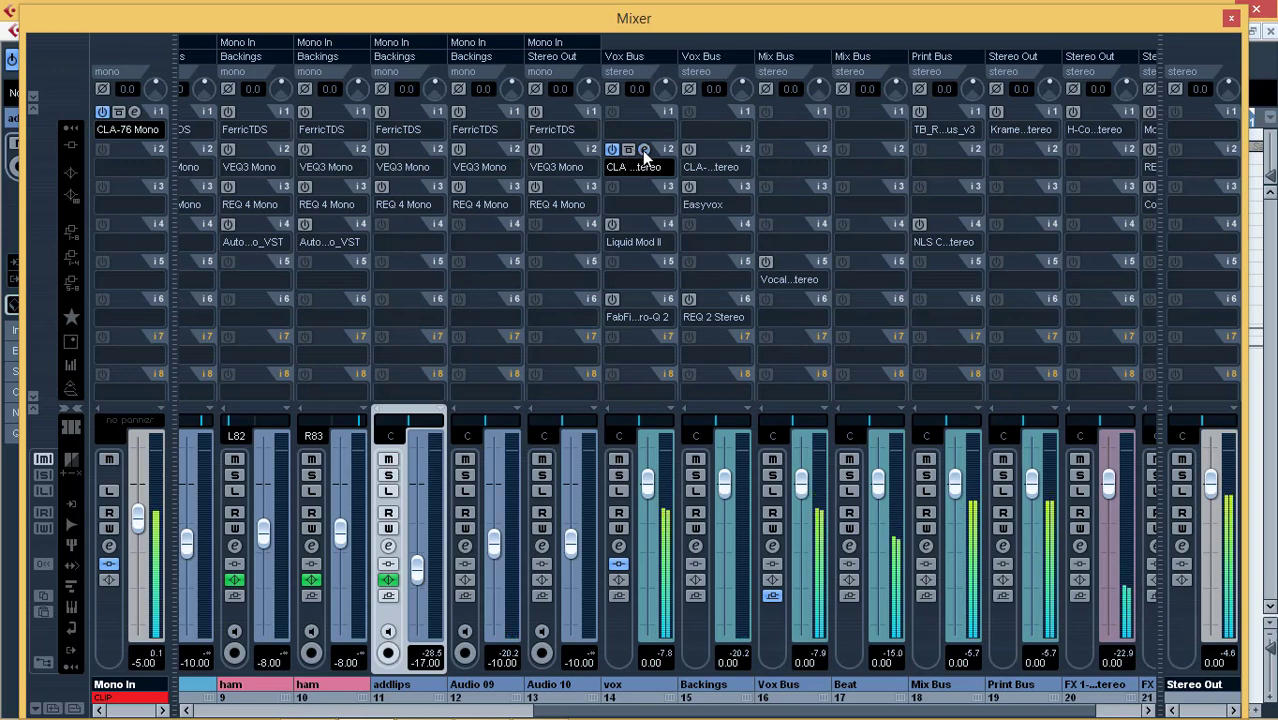
# Inspect the CLA Vocals factory presets and the Delay fader on the vox group without changing them, and close the plug-in editor
pyautogui.click(642, 150)
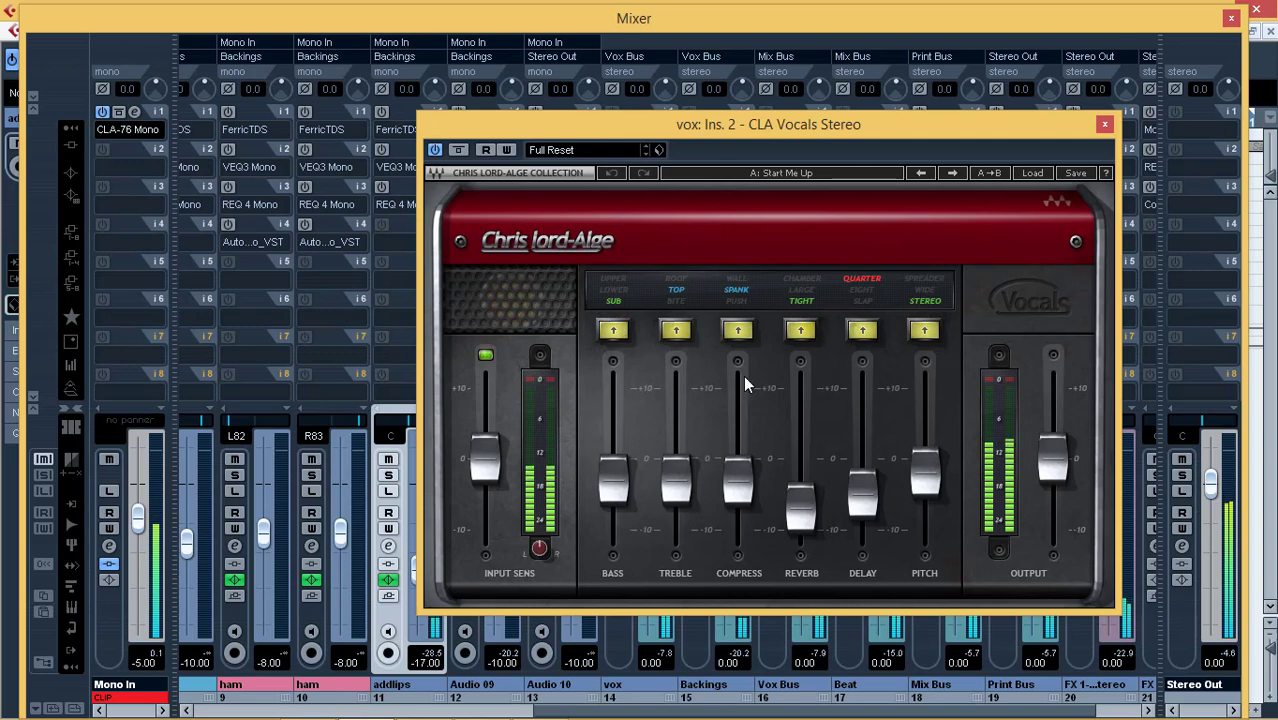
pyautogui.click(1033, 174)
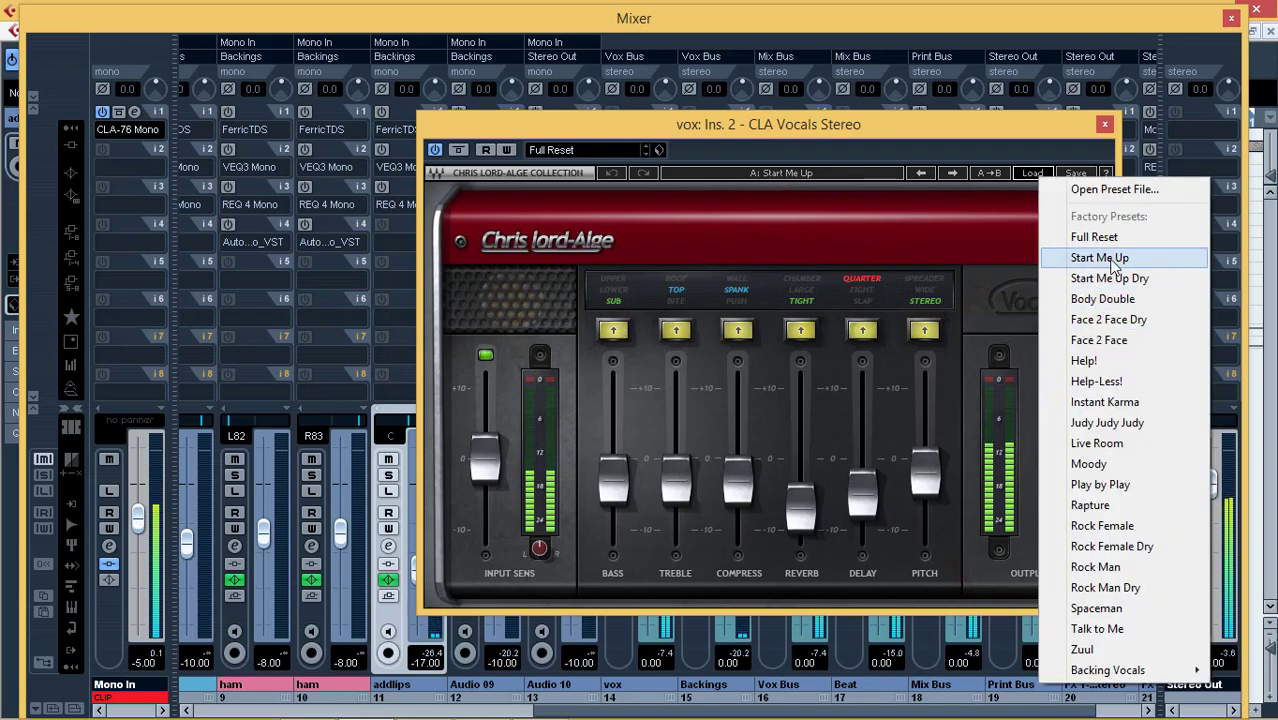
pyautogui.click(988, 134)
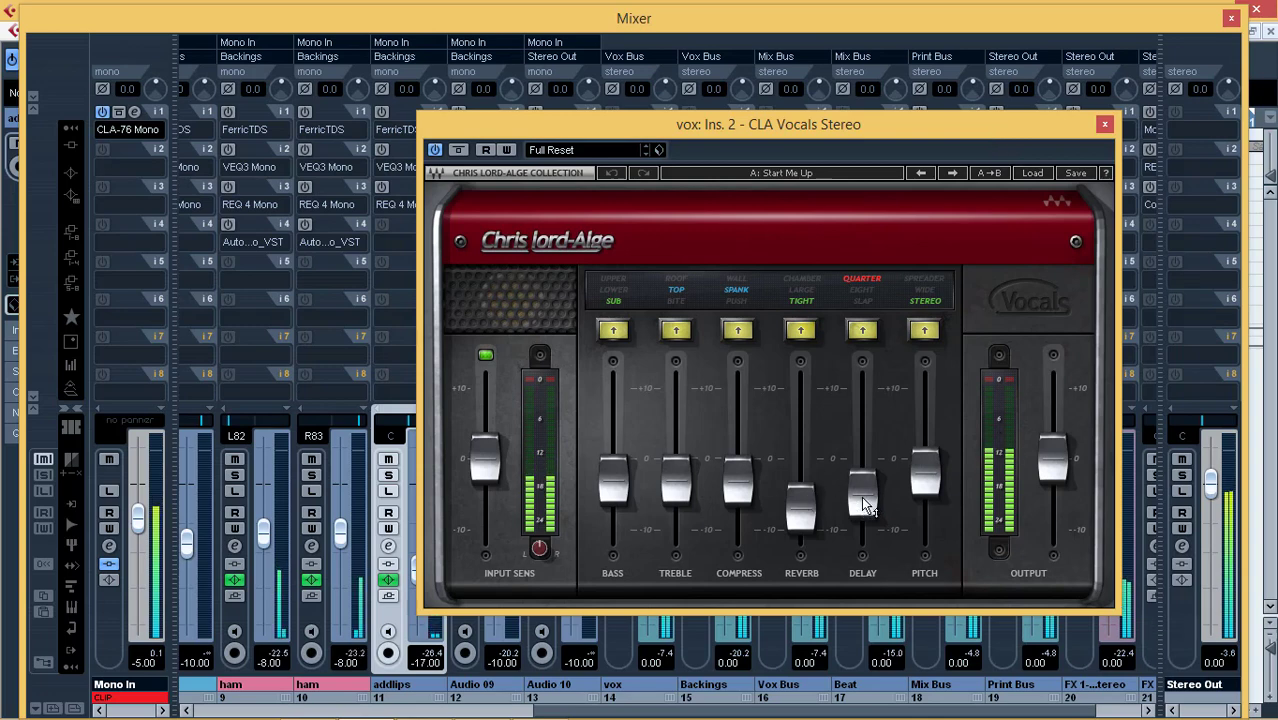
pyautogui.moveTo(861, 496)
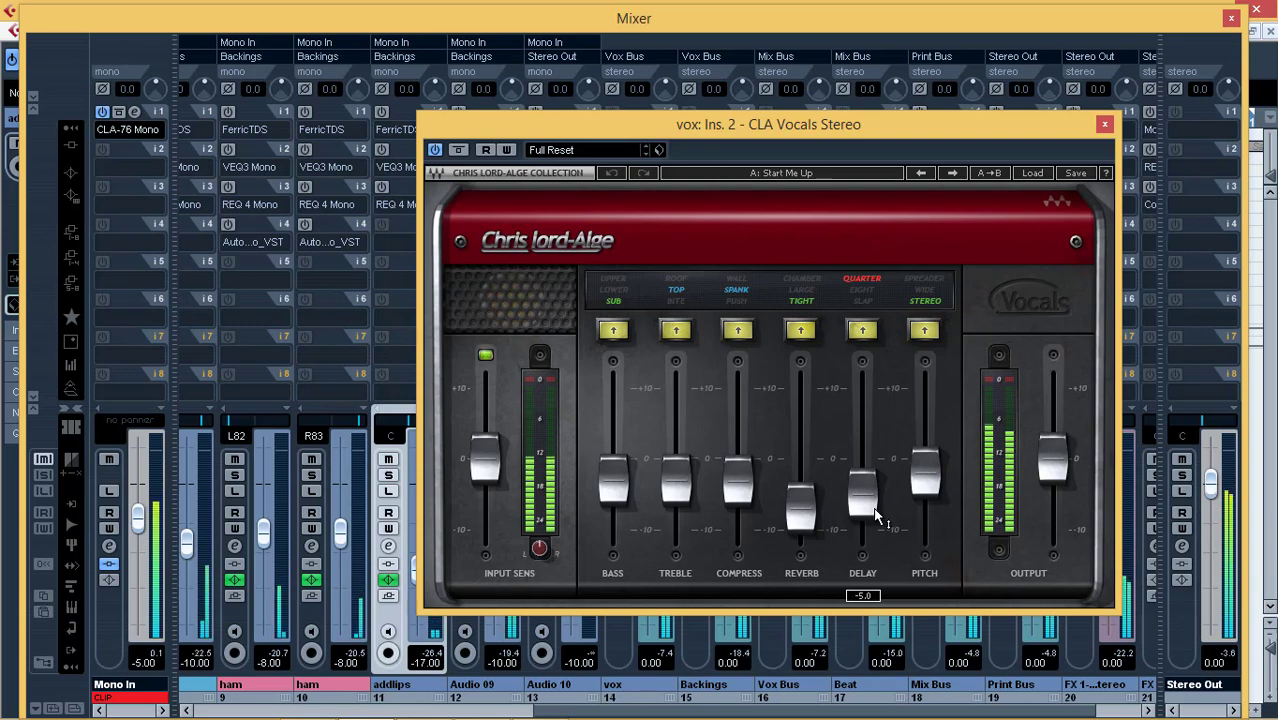
pyautogui.click(1104, 127)
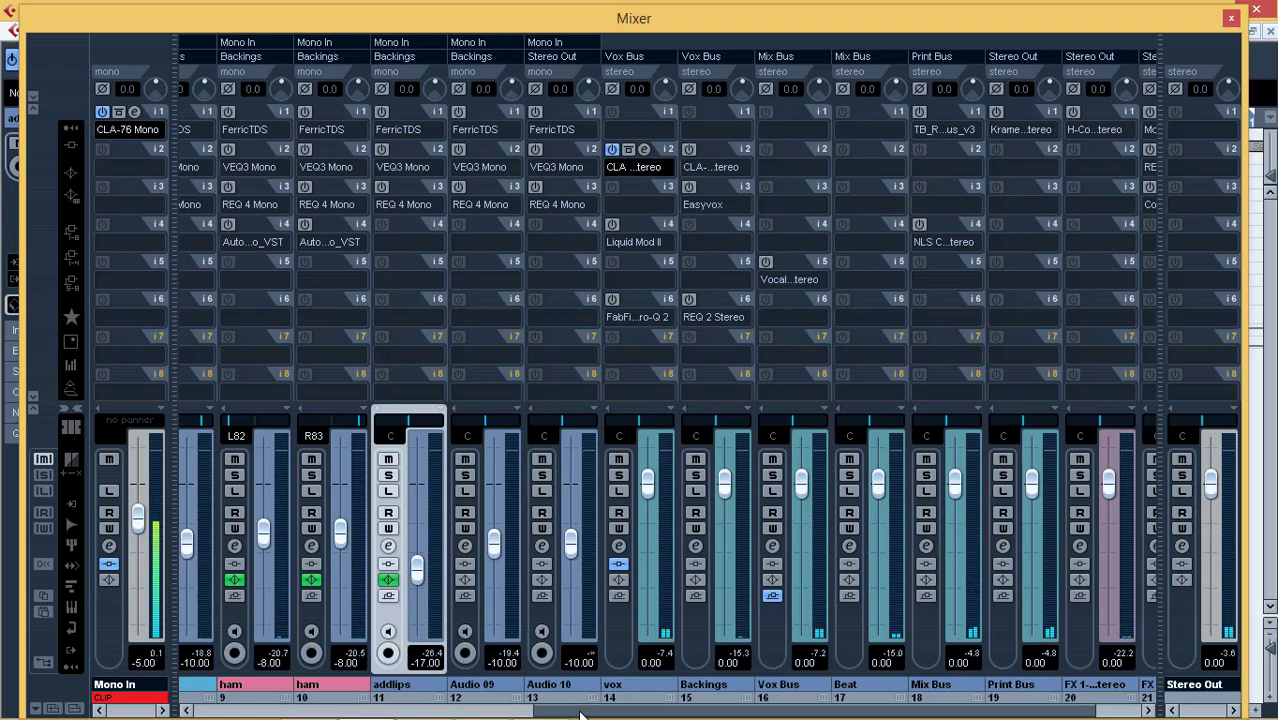
# Enable the FerricTDS insert in slot 1 of the green Don Max vocal channel (channel 3)
pyautogui.moveTo(579, 712); pyautogui.dragTo(239, 682)
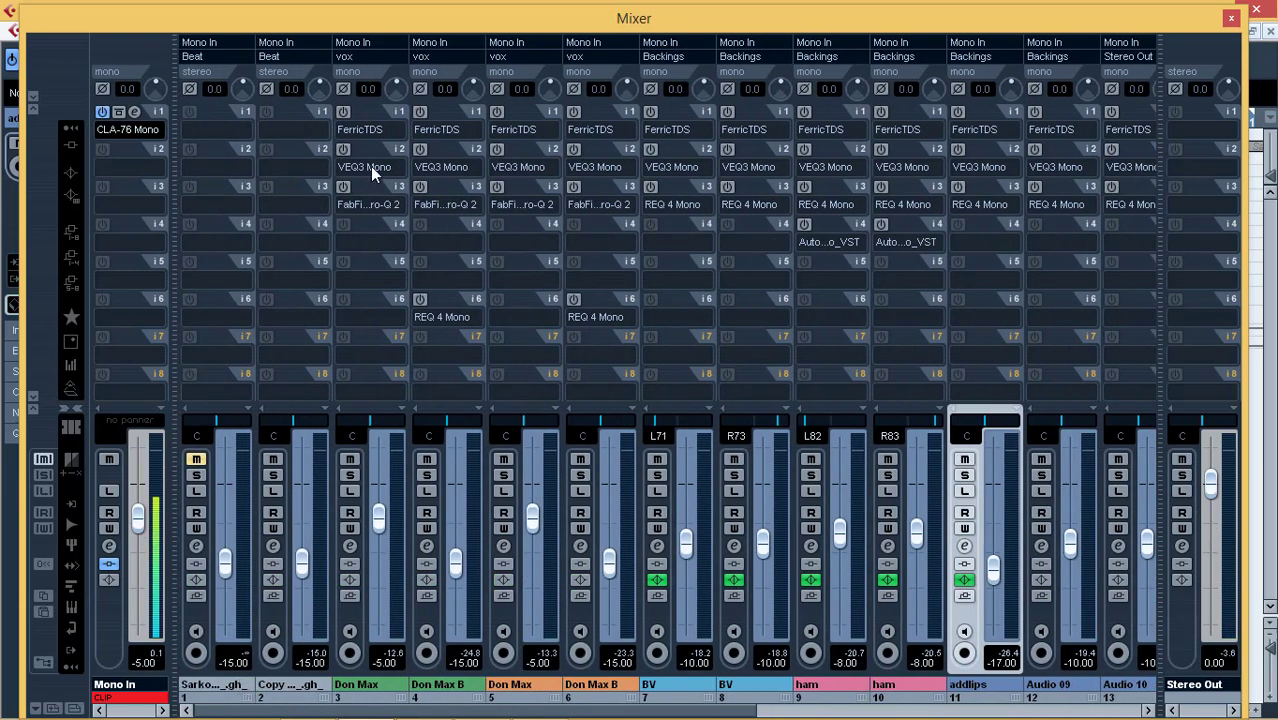
pyautogui.click(343, 112)
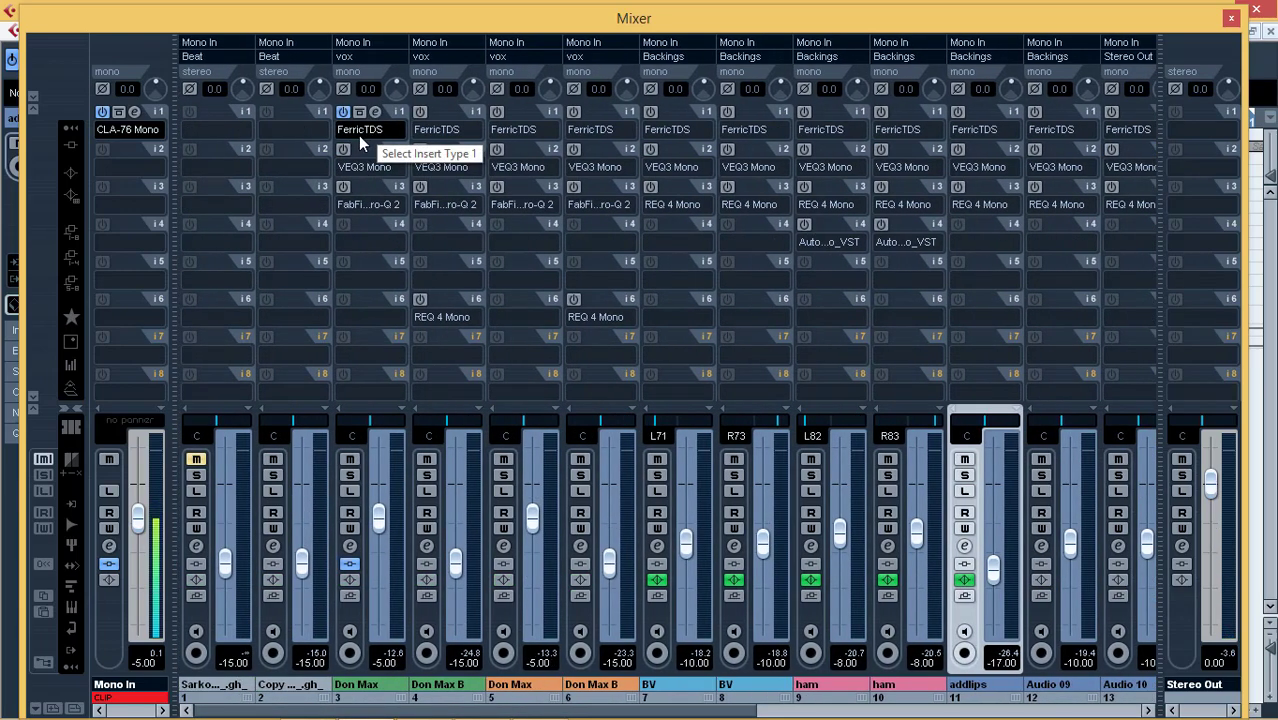
# Inspect the FerricTDS settings on the green Don Max channel and close the plug-in editor
pyautogui.click(376, 111)
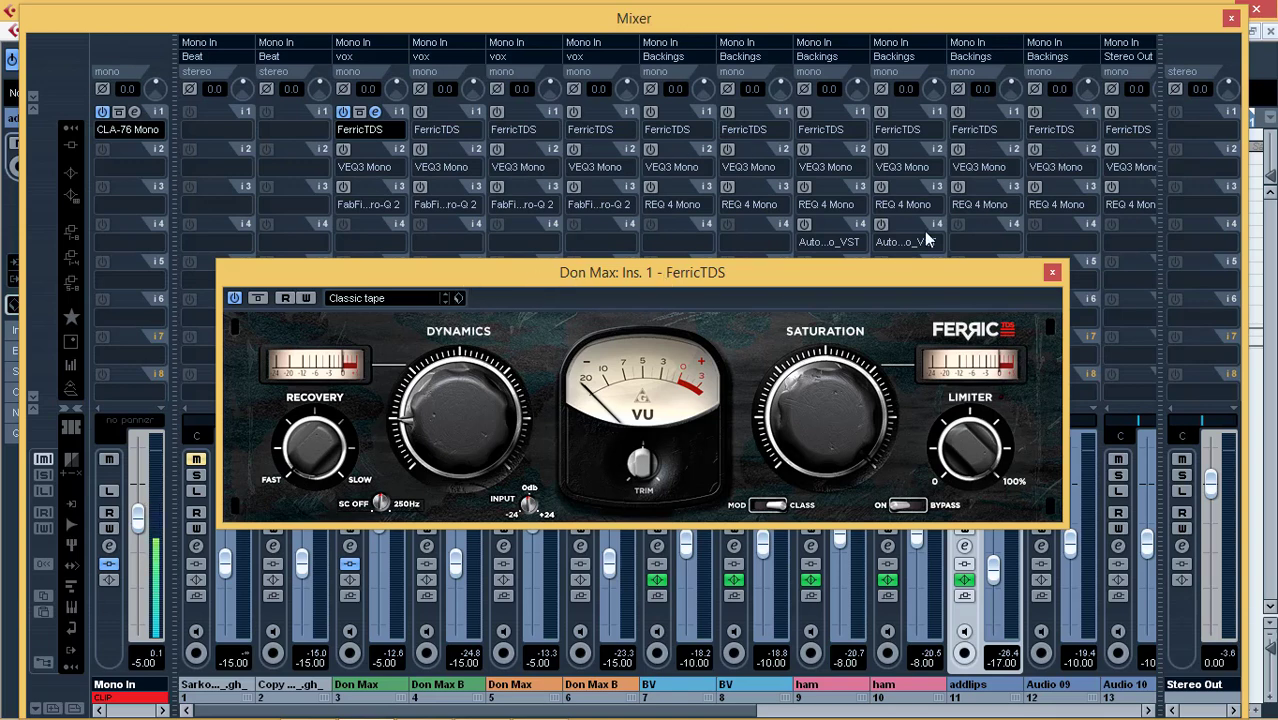
pyautogui.click(1052, 272)
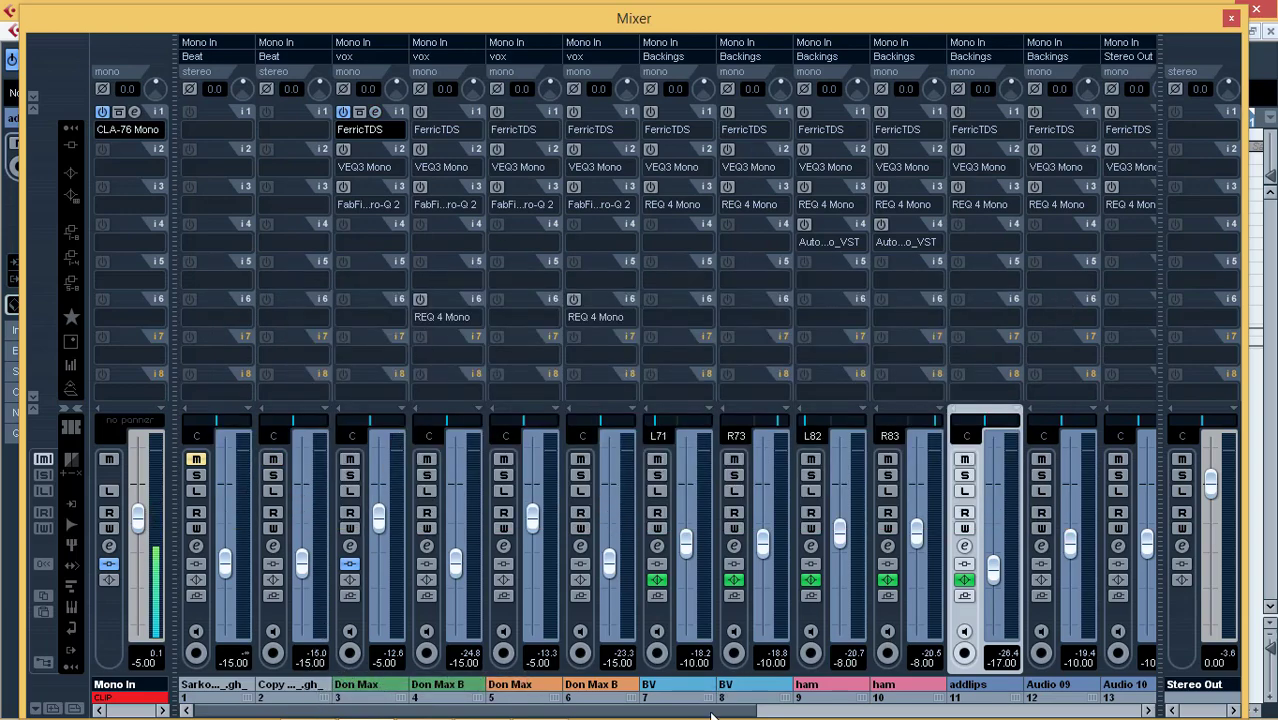
pyautogui.moveTo(713, 716); pyautogui.dragTo(860, 712)
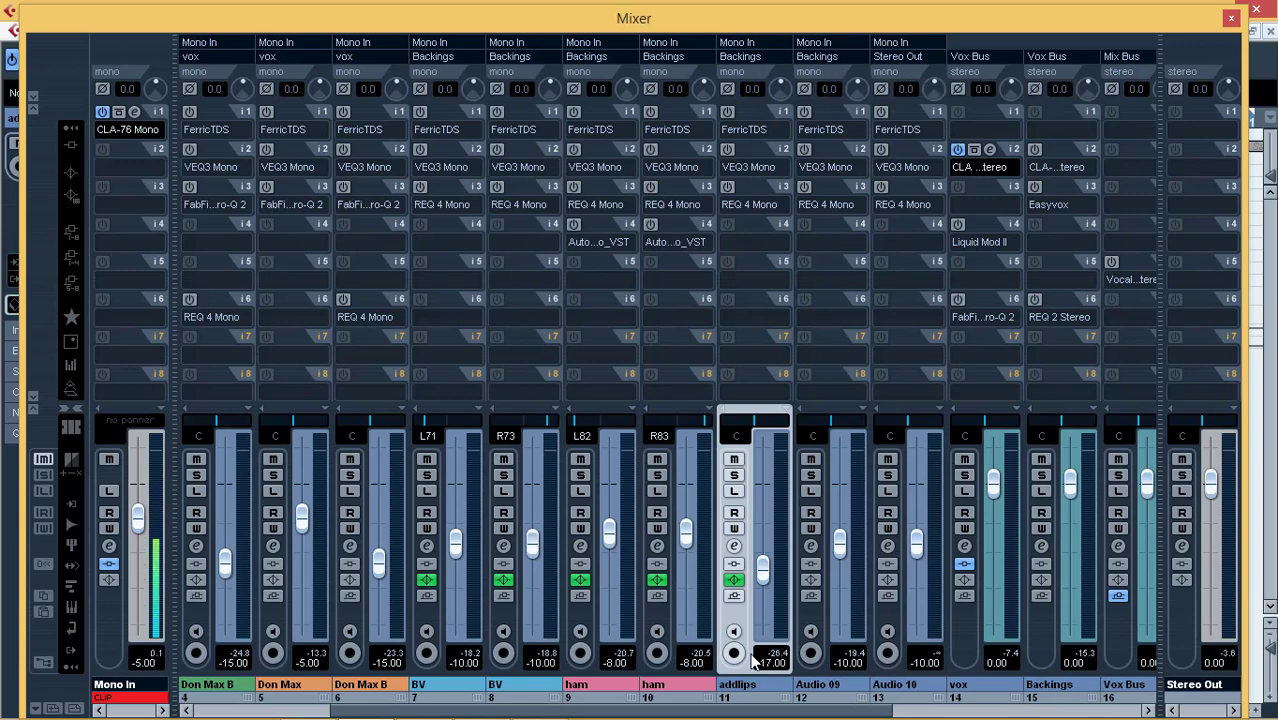
pyautogui.moveTo(750, 711); pyautogui.dragTo(611, 700)
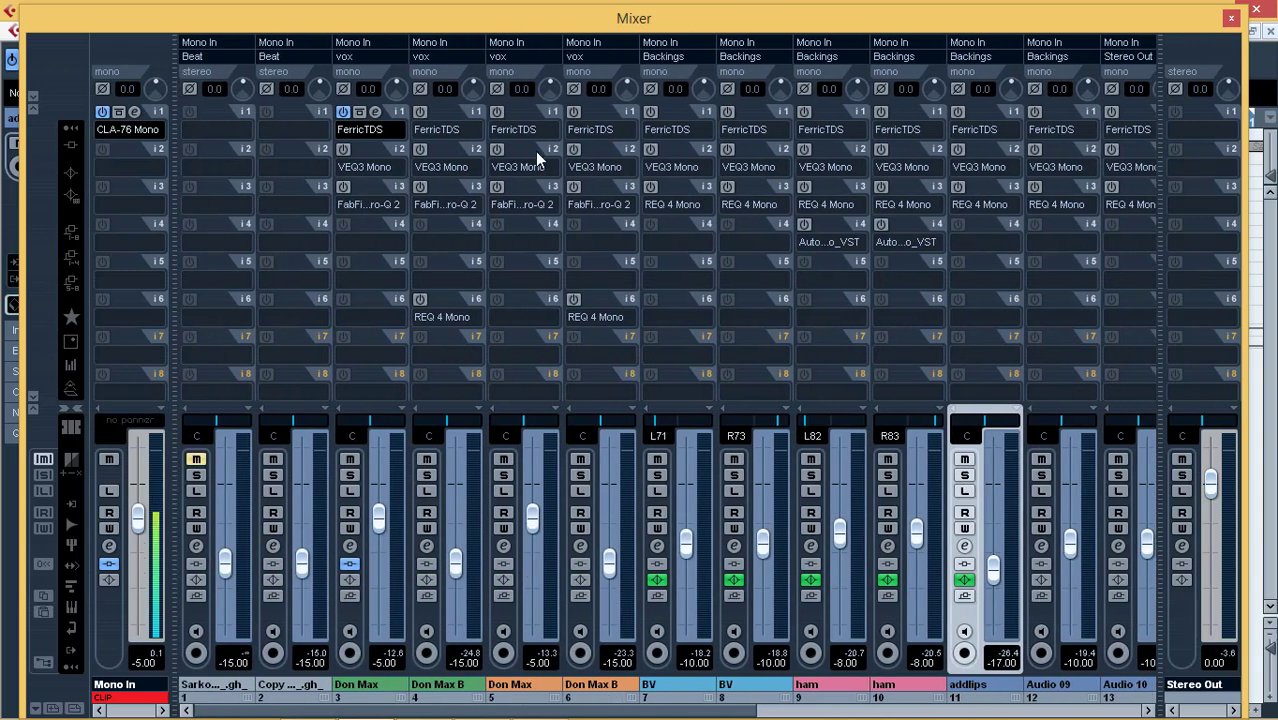
# Enable the FerricTDS insert in slot 1 on the remaining vocal channels, from Don Max B (channel 4) through Audio 10 (channel 13)
pyautogui.click(420, 112)
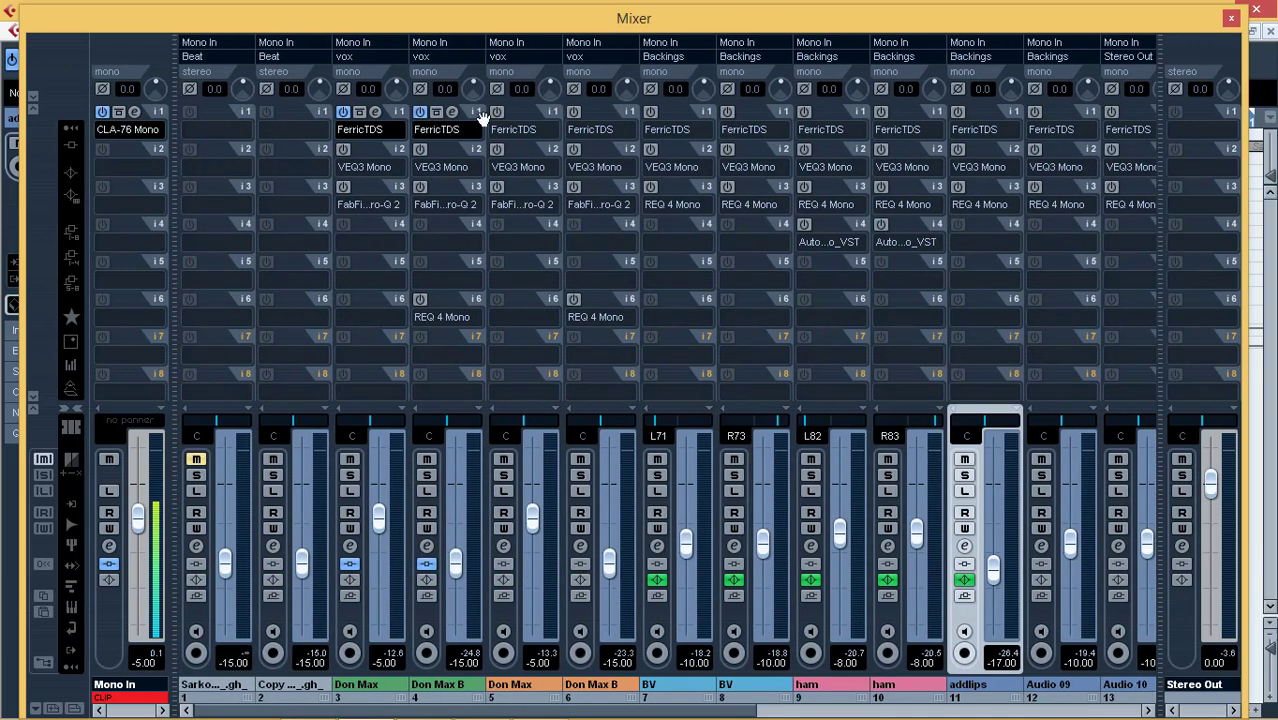
pyautogui.click(497, 113)
pyautogui.click(574, 113)
pyautogui.click(651, 112)
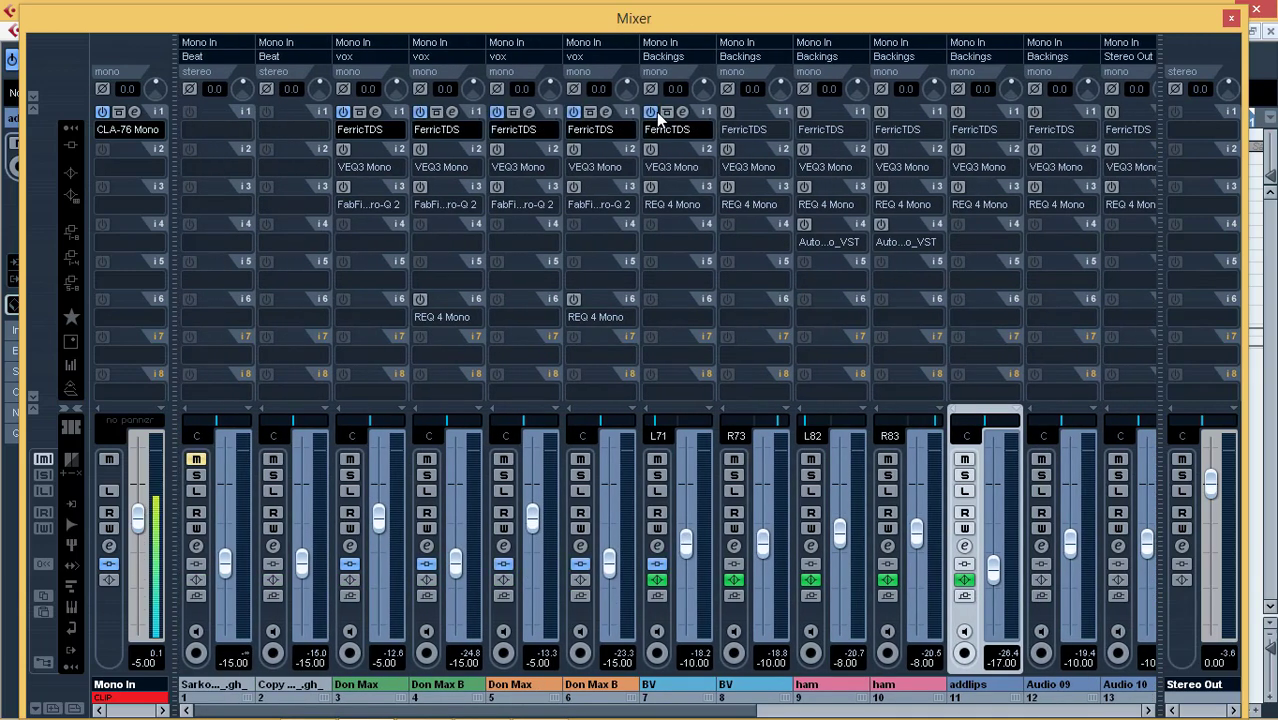
pyautogui.click(728, 112)
pyautogui.click(805, 112)
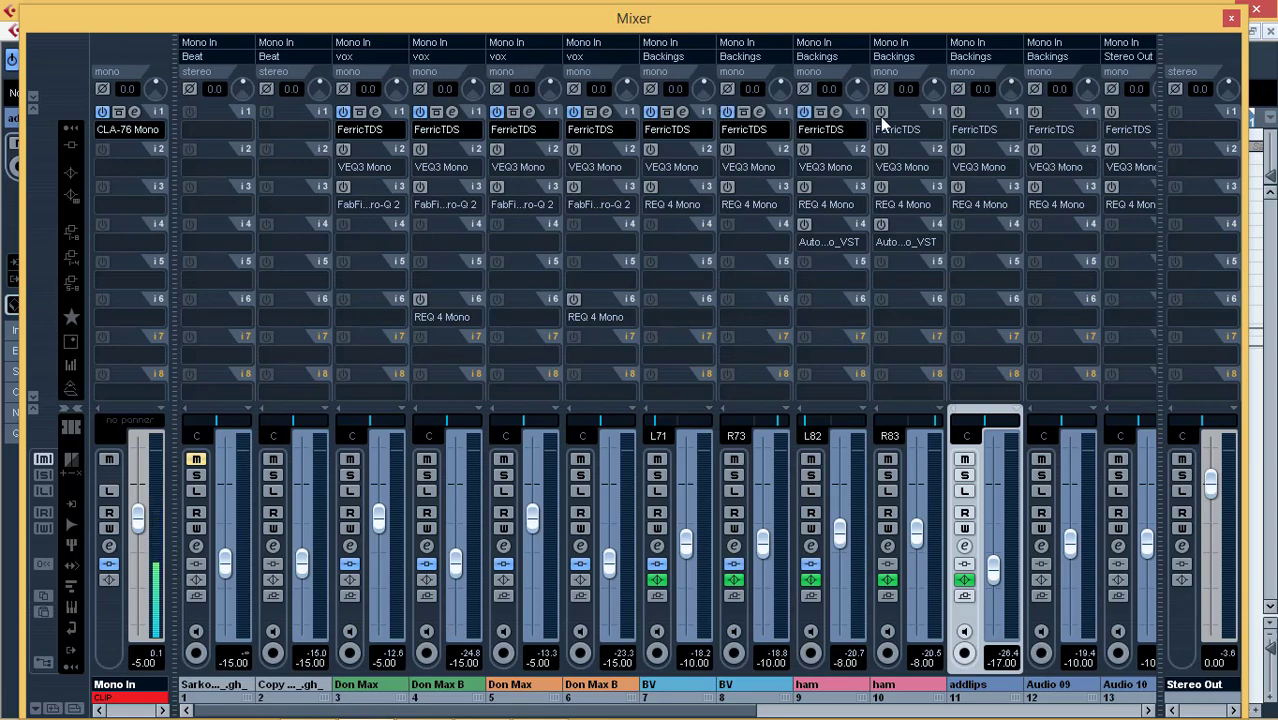
pyautogui.click(882, 112)
pyautogui.click(958, 112)
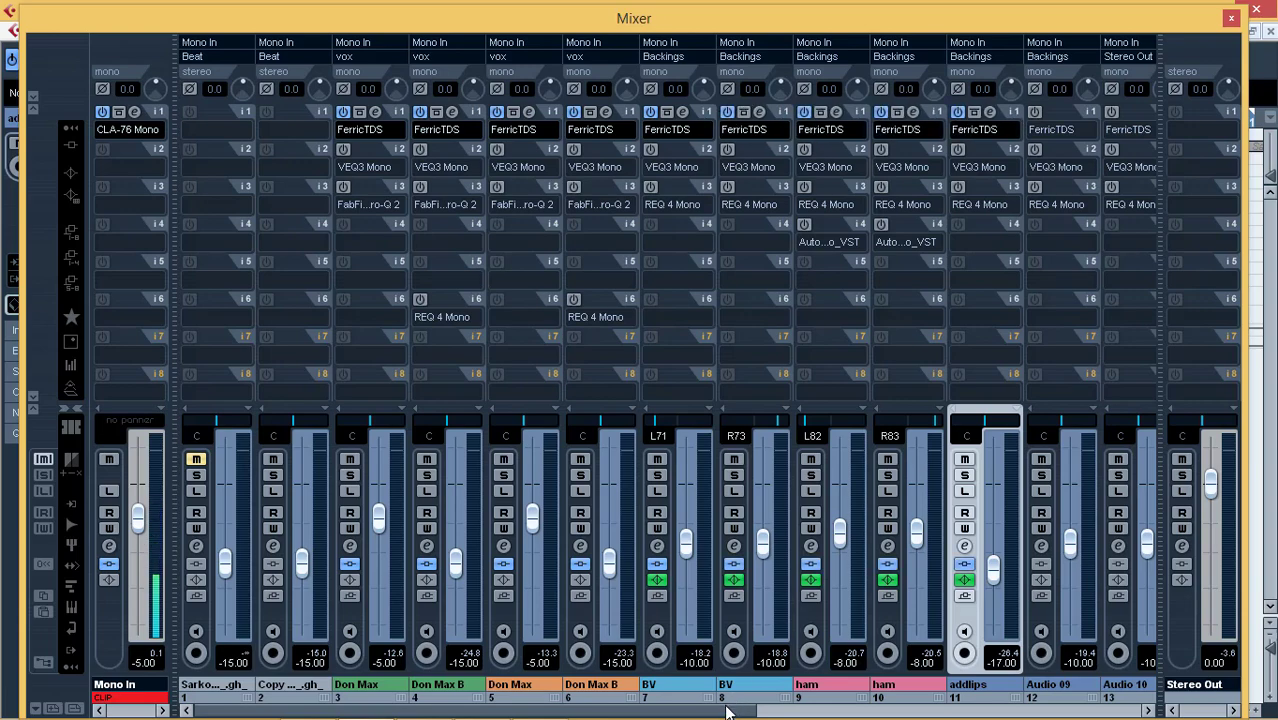
pyautogui.moveTo(727, 709); pyautogui.dragTo(909, 684)
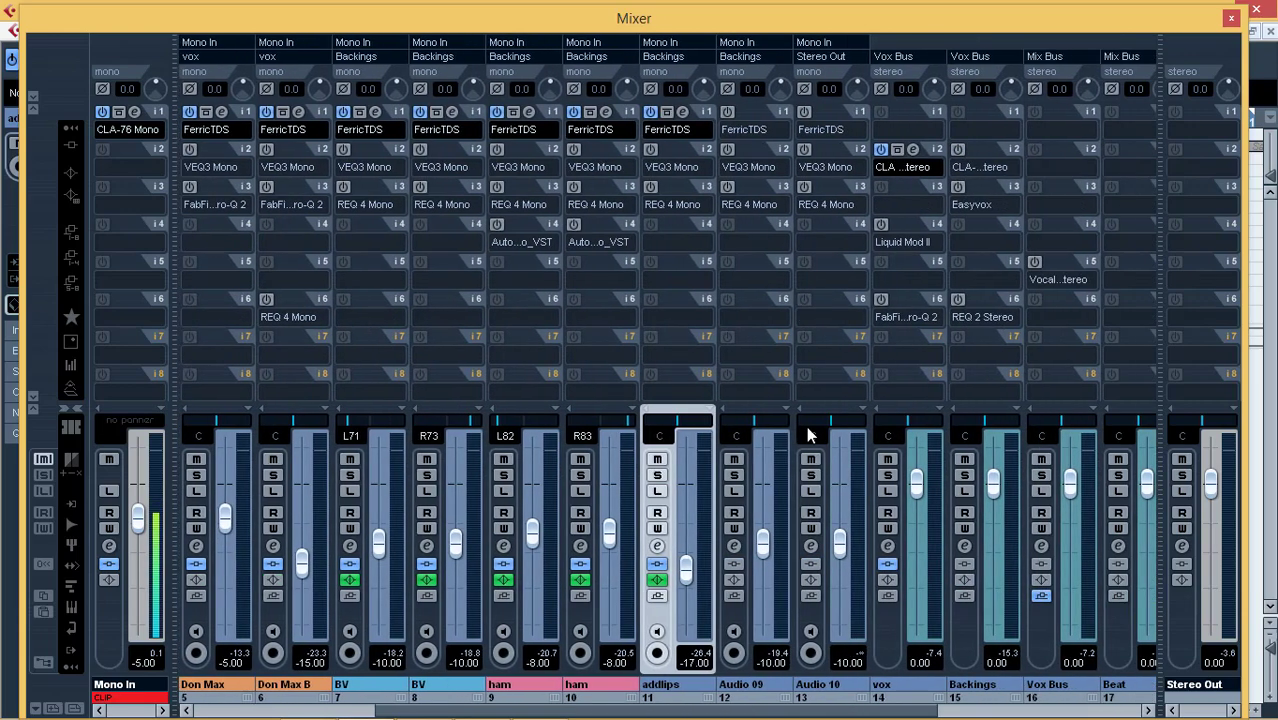
pyautogui.click(728, 112)
pyautogui.click(805, 112)
# Play the project to hear the mix with FerricTDS active on all vocal channels
pyautogui.press('space')
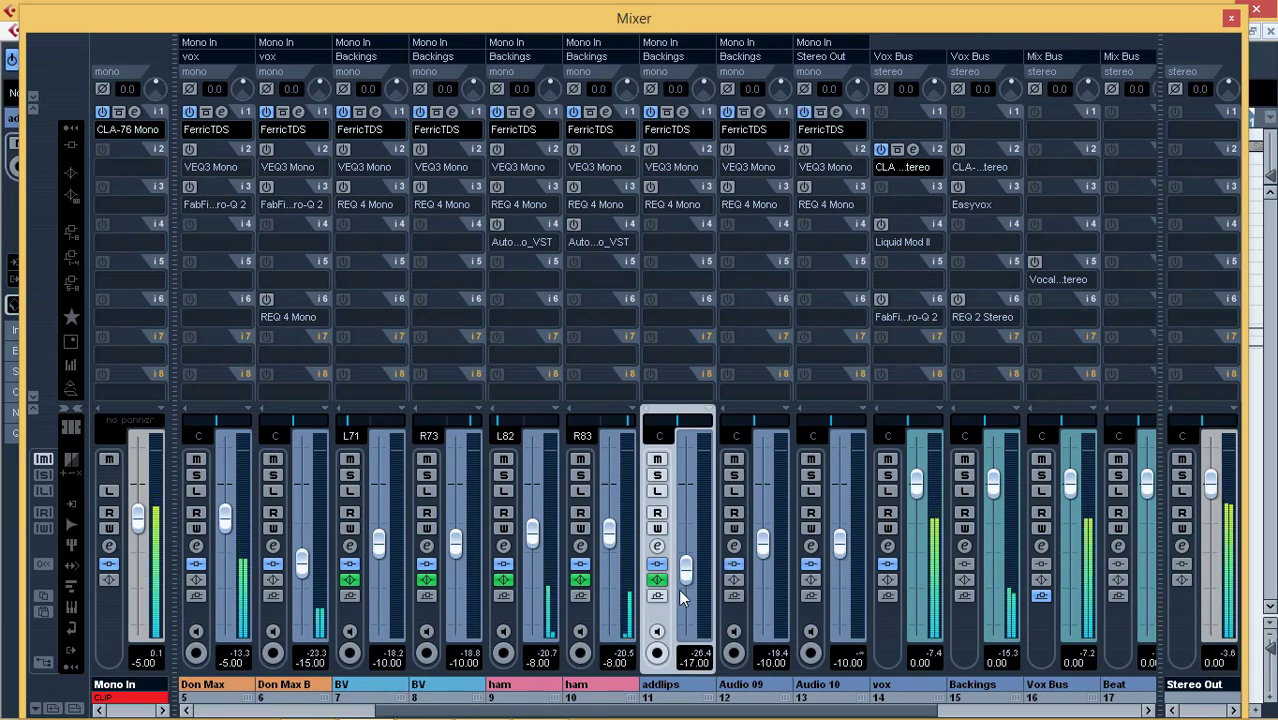
pyautogui.moveTo(640, 709); pyautogui.dragTo(388, 698)
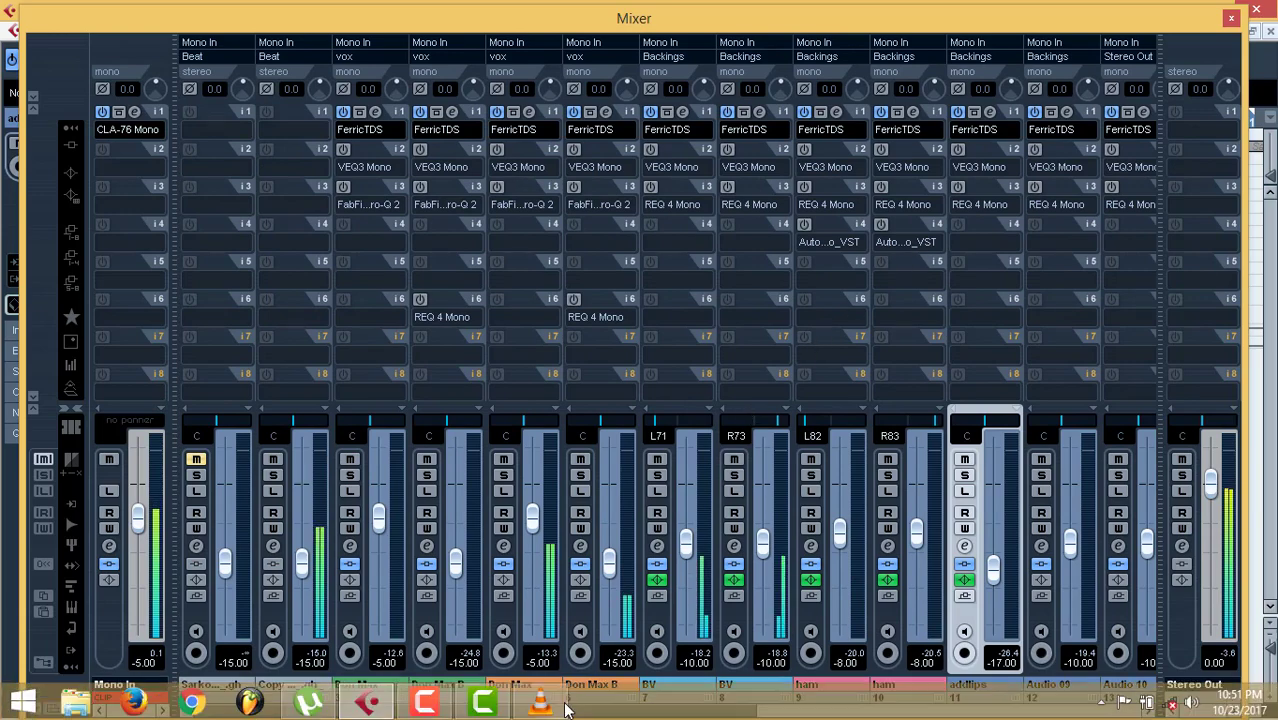
pyautogui.moveTo(627, 711)
pyautogui.mouseDown()
pyautogui.moveTo(876, 712)
pyautogui.moveTo(630, 705)
pyautogui.mouseUp()
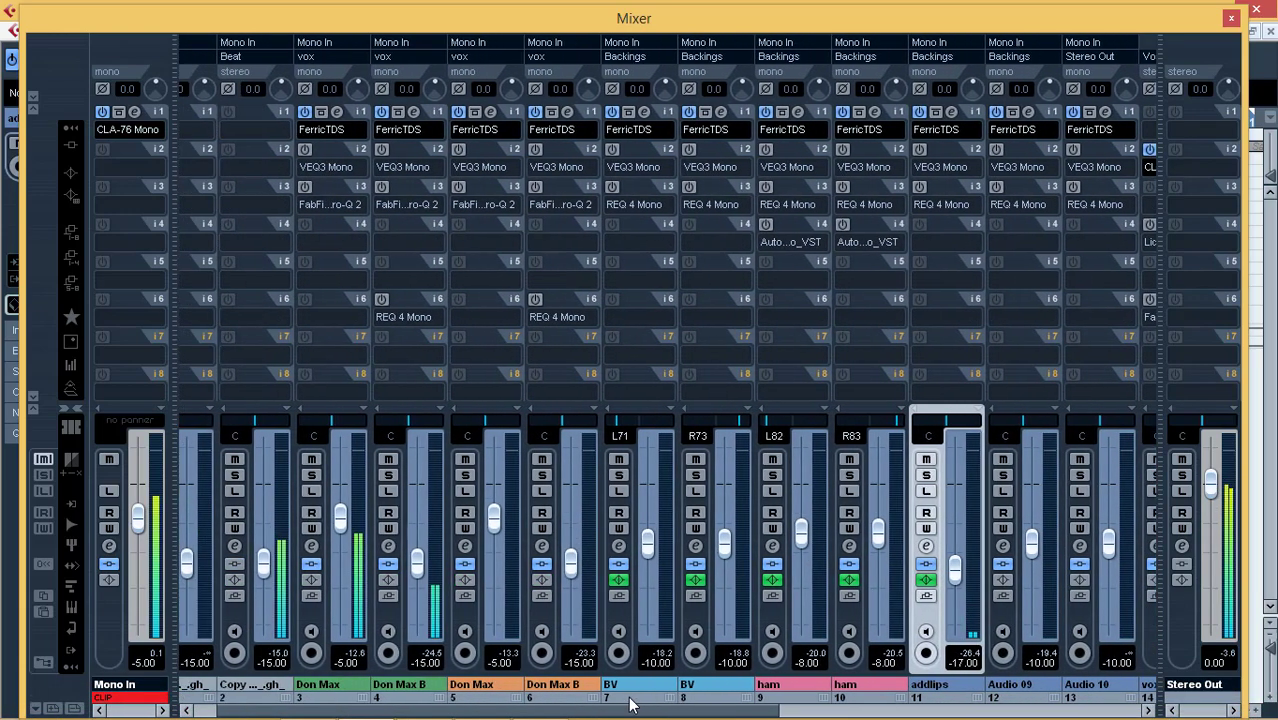
# Enable the VEQ3 Mono insert in slot 2 of the green Don Max channel, open its editor and load the Lead Vocal factory preset
pyautogui.click(307, 148)
pyautogui.click(337, 149)
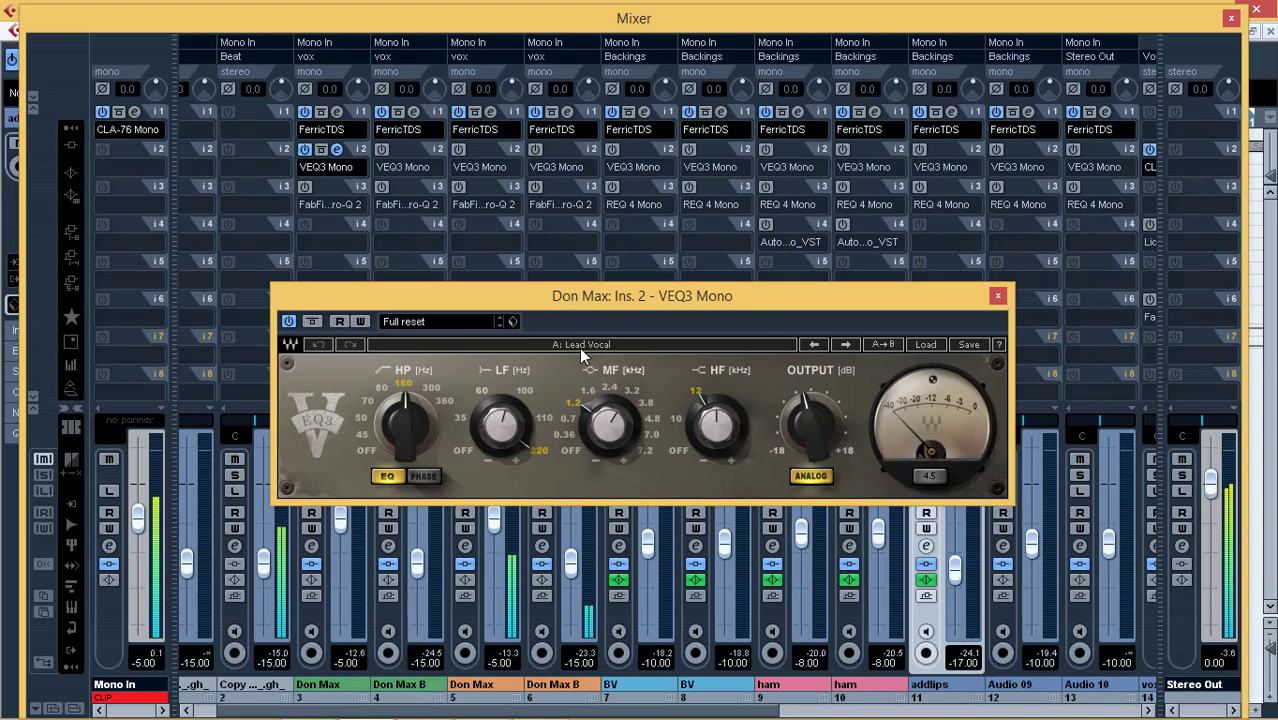
pyautogui.click(924, 346)
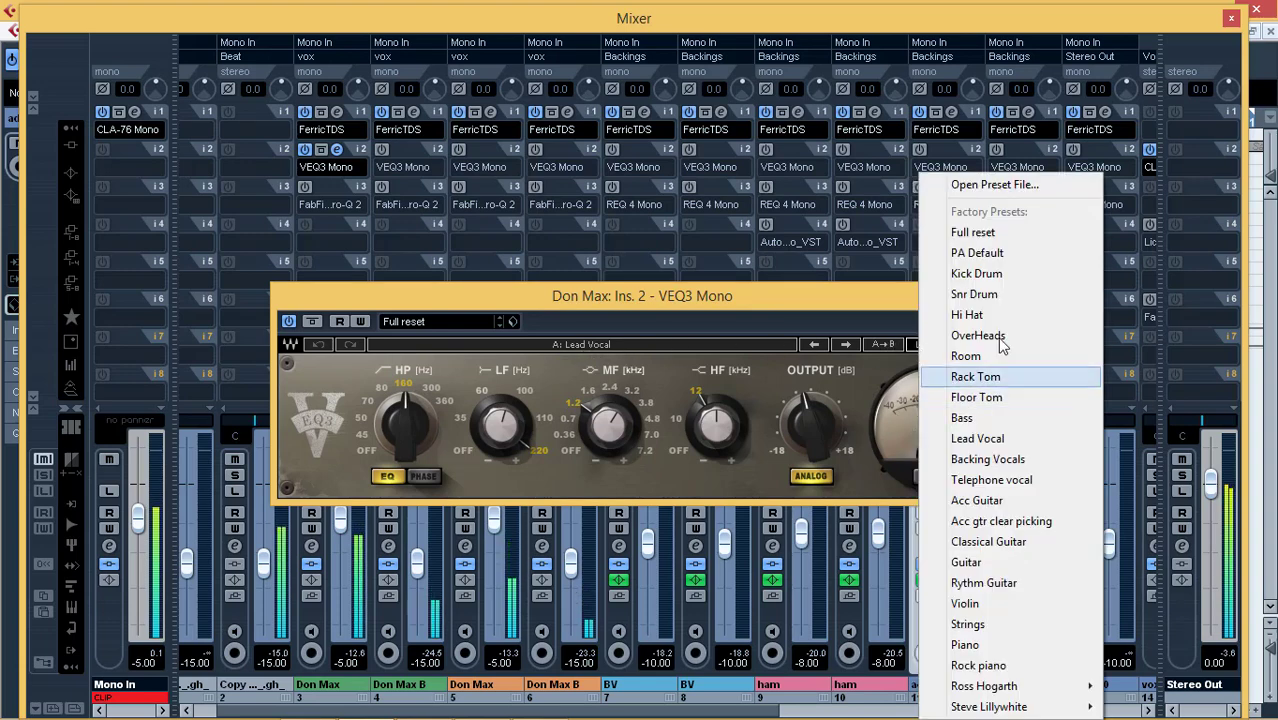
pyautogui.click(1010, 444)
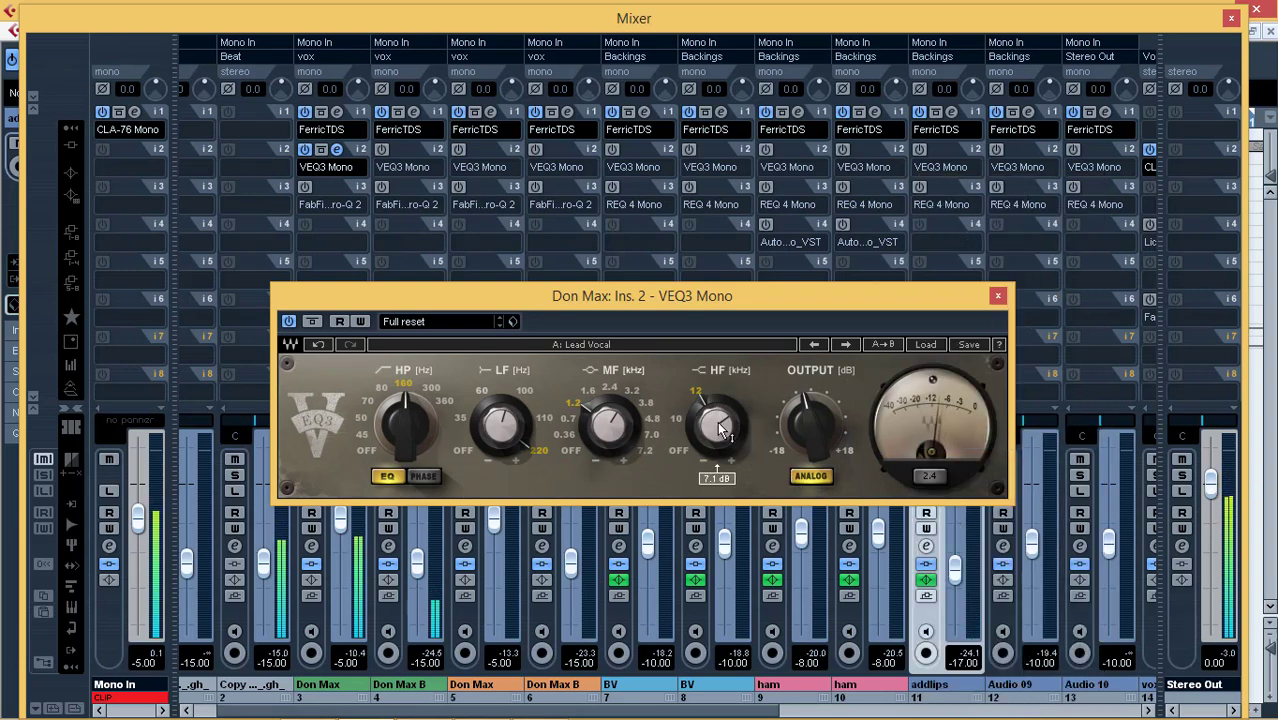
# Set the HF gain of the Don Max channel's VEQ3 Mono to 0 dB
pyautogui.click(715, 450)
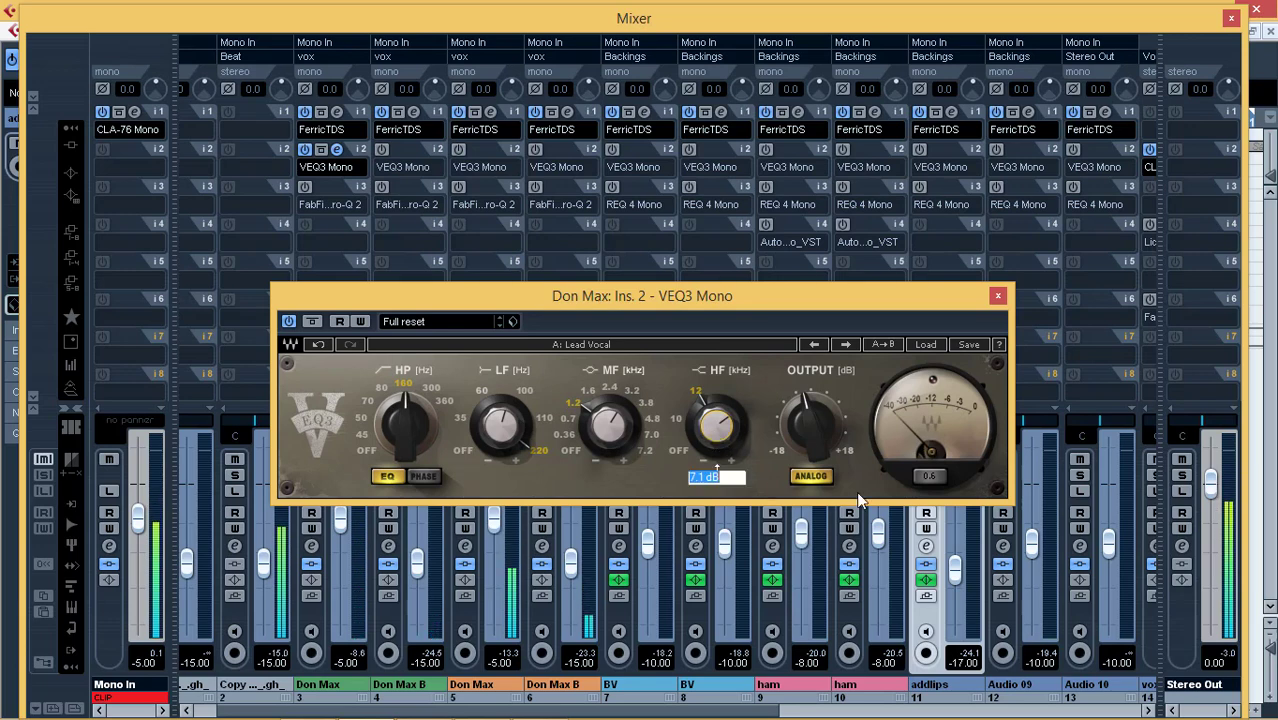
pyautogui.write('0')
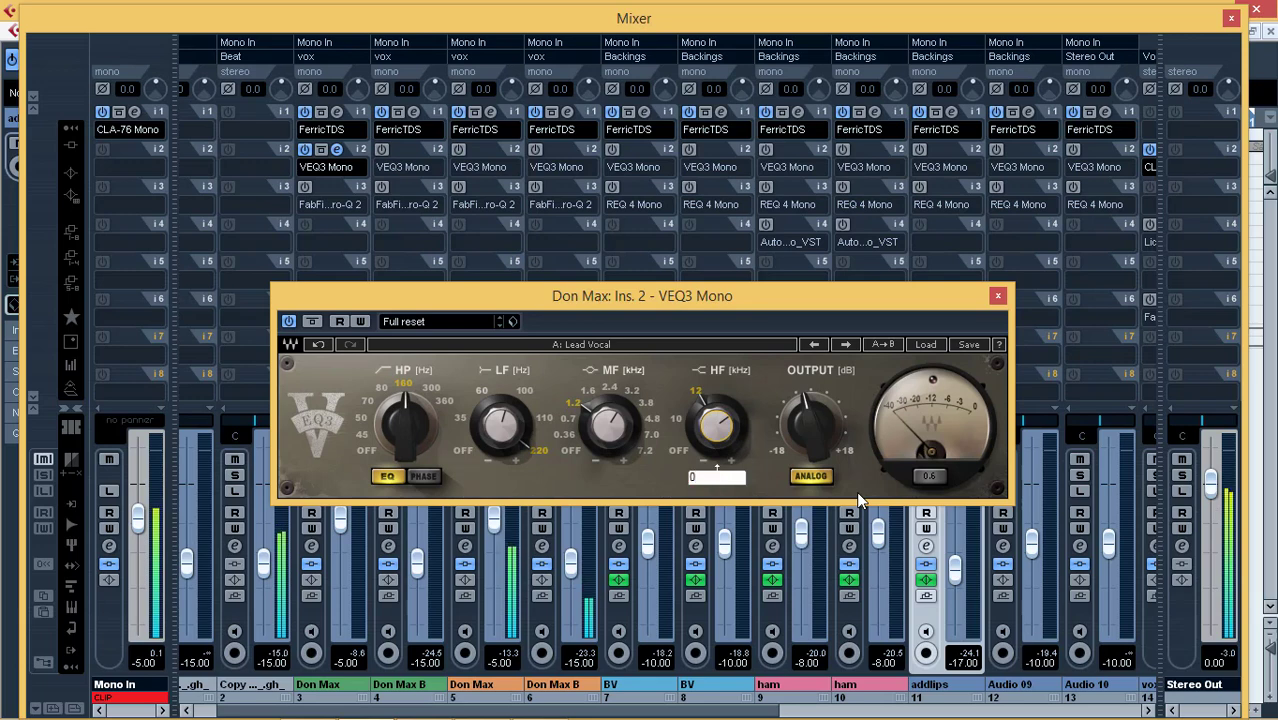
pyautogui.press('Return')
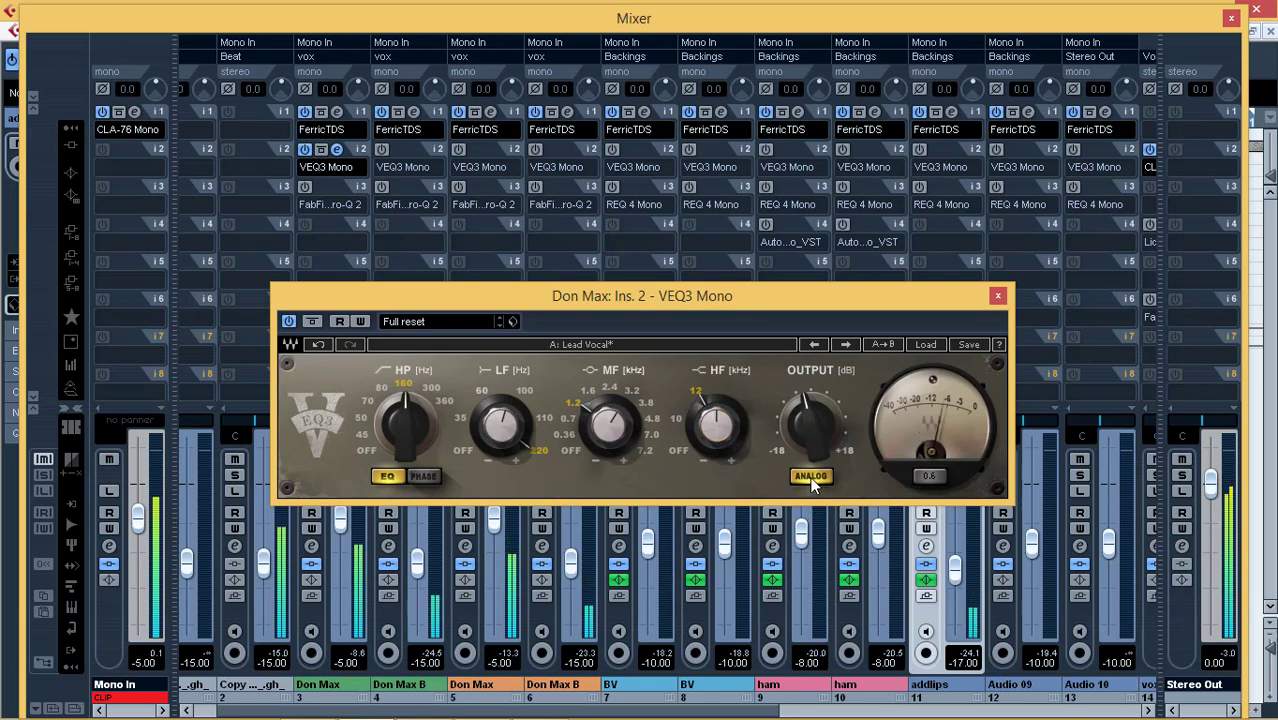
# Compare the VEQ3 Mono with analog modelling off and on, leave it on, and close the plug-in editor
pyautogui.click(814, 477)
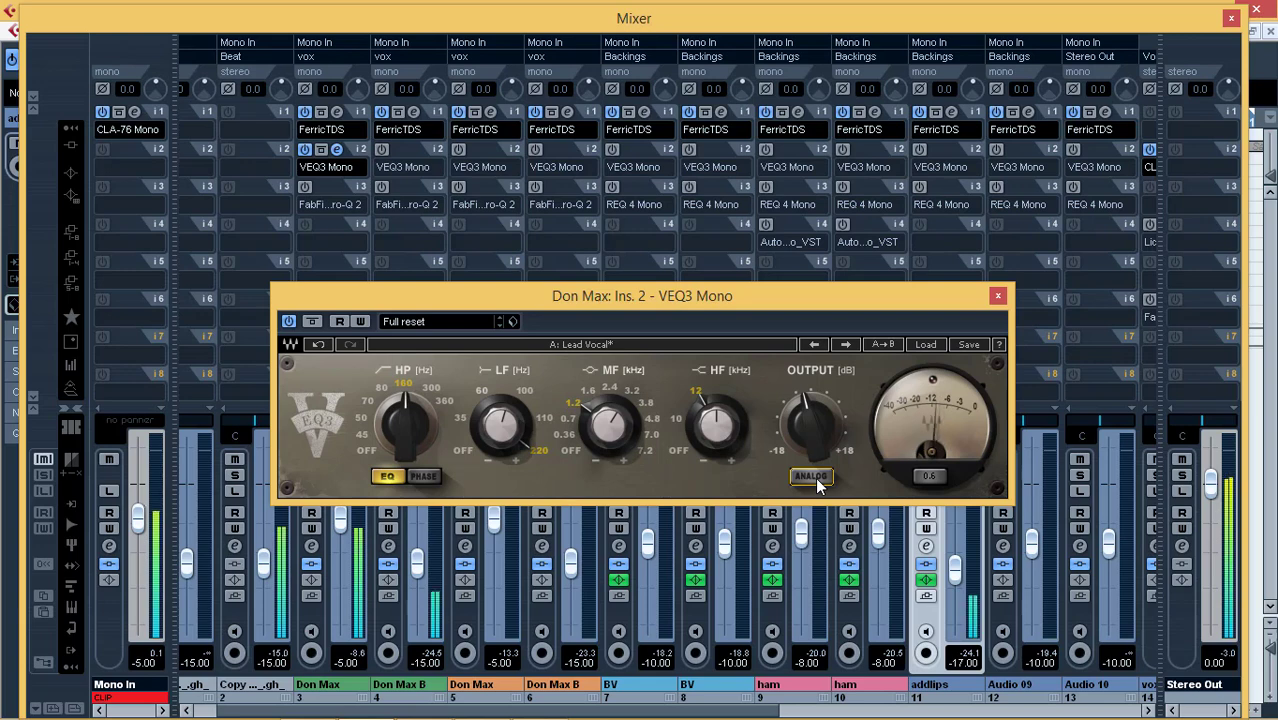
pyautogui.click(812, 476)
pyautogui.click(998, 297)
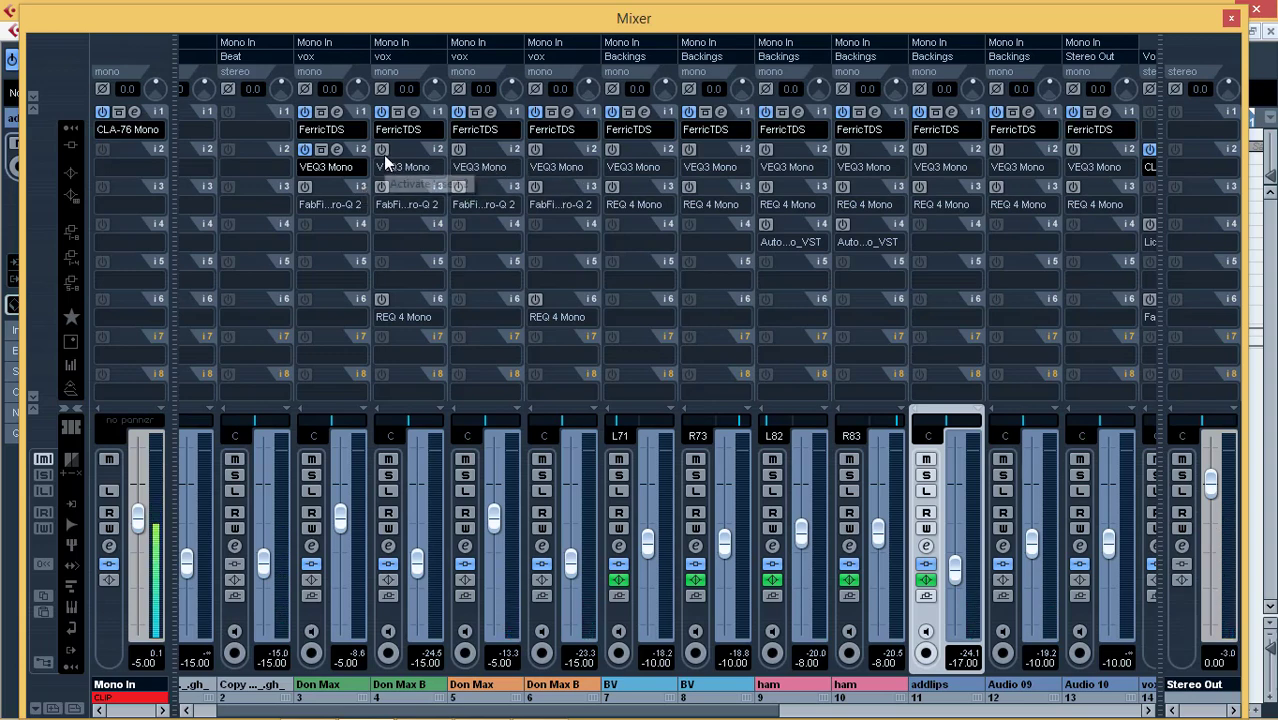
# Enable the VEQ3 Mono insert in slot 2 on the remaining vocal channels, from Don Max B (channel 4) through Audio 10 (channel 13)
pyautogui.click(459, 151)
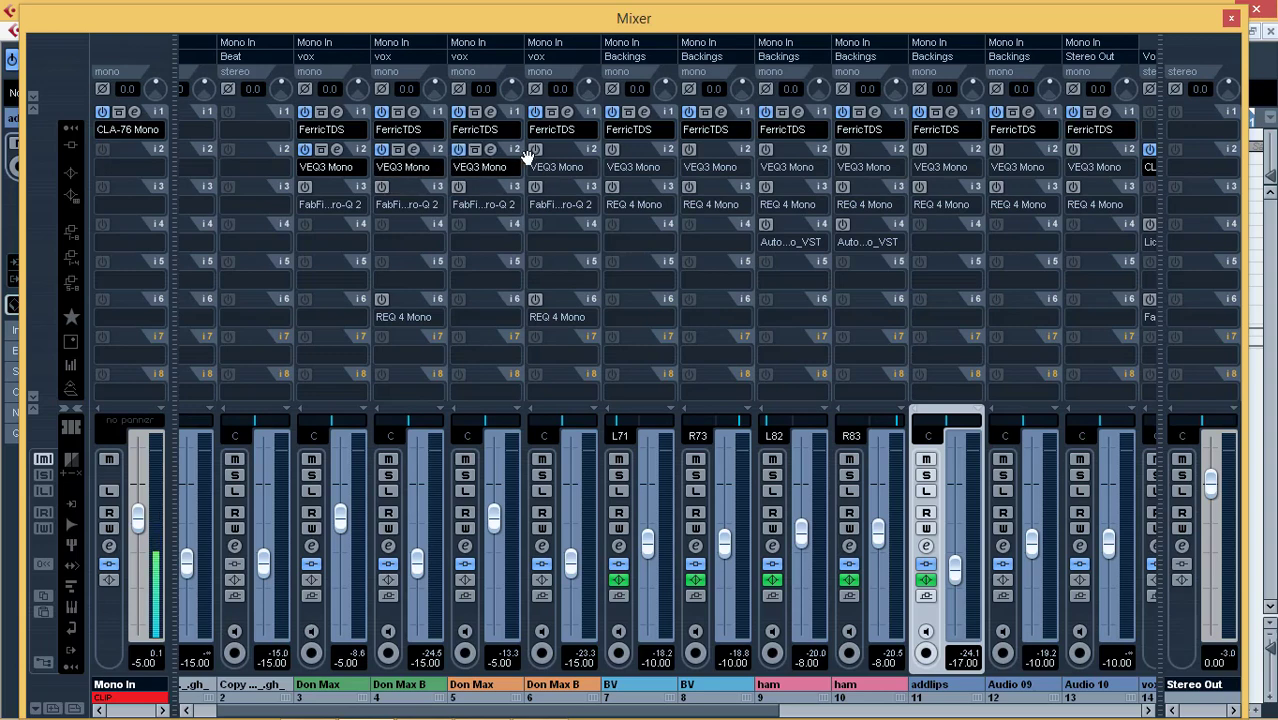
pyautogui.click(536, 151)
pyautogui.click(614, 150)
pyautogui.click(690, 150)
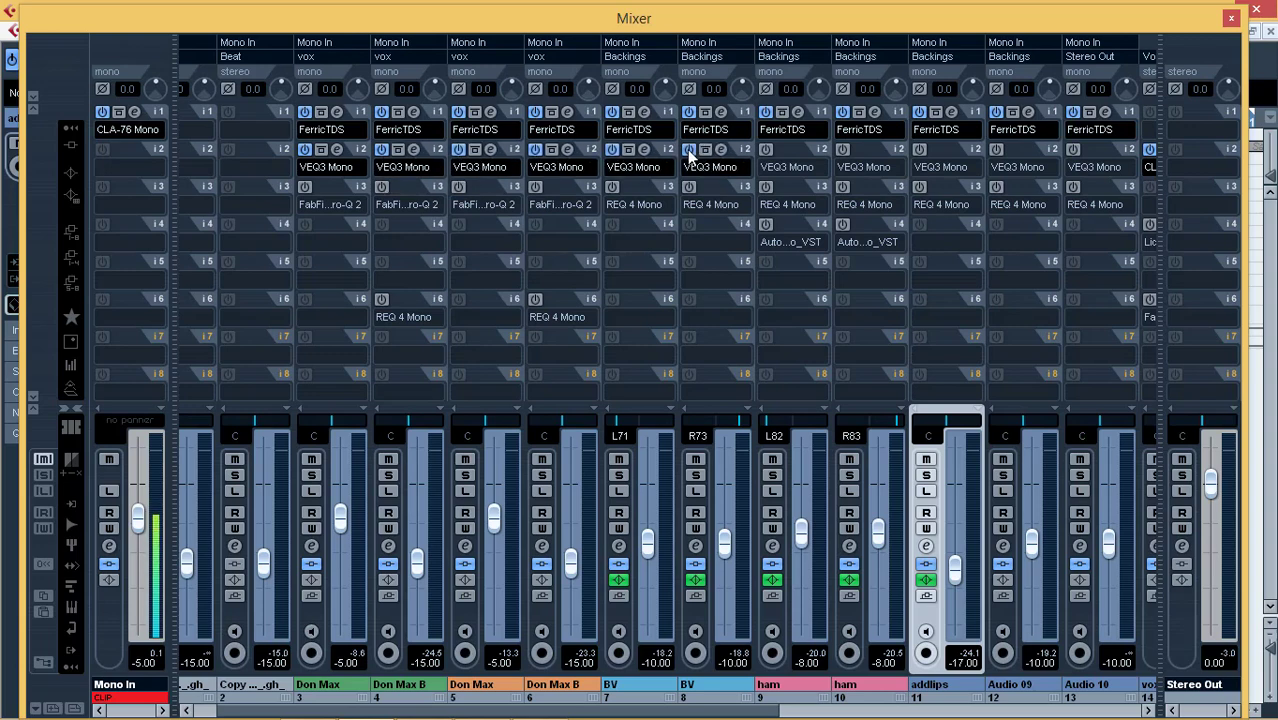
pyautogui.click(766, 150)
pyautogui.click(843, 151)
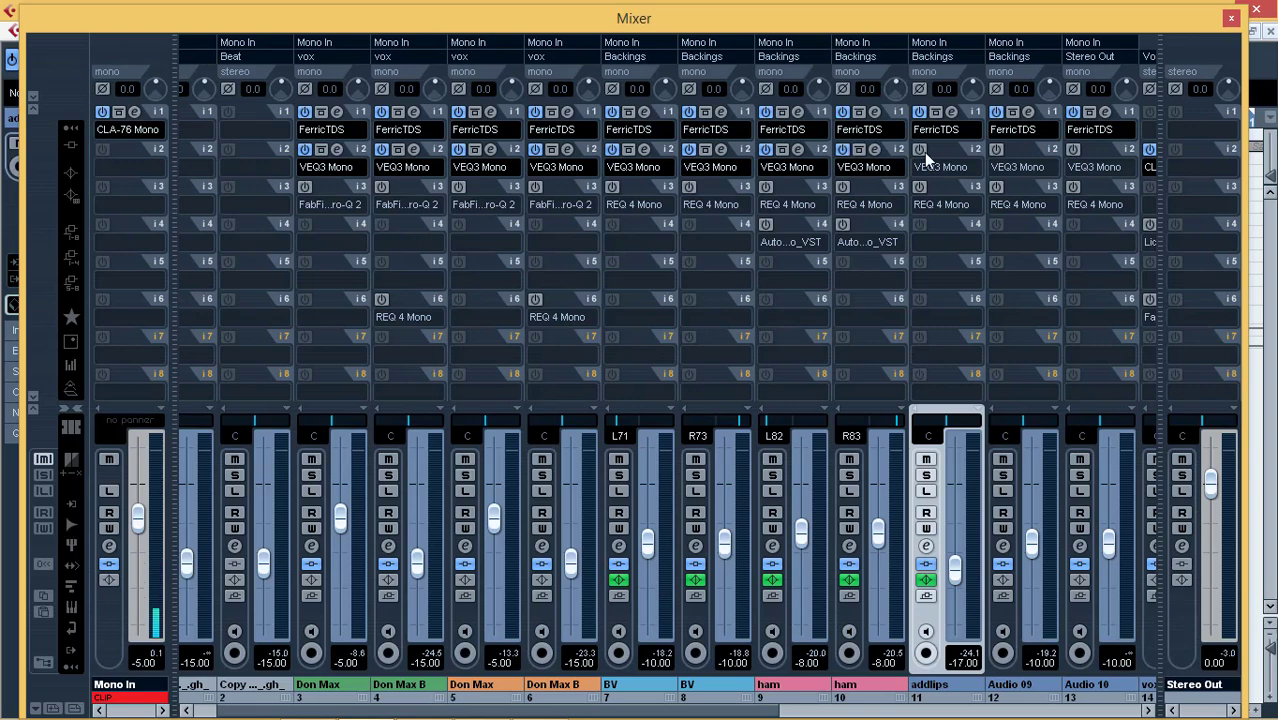
pyautogui.click(920, 151)
pyautogui.click(997, 151)
pyautogui.click(1075, 151)
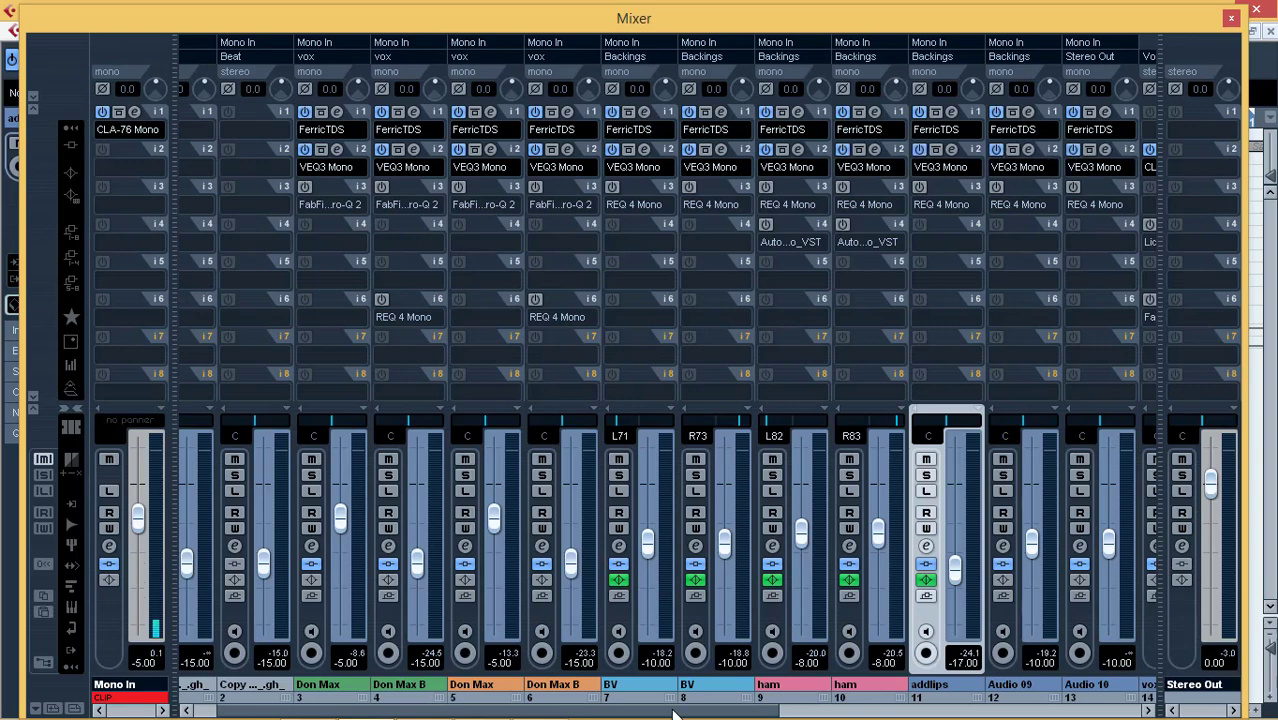
# Review the insert slots across the mixer and play the project to hear the vocals with VEQ3 Mono active
pyautogui.moveTo(684, 709); pyautogui.dragTo(841, 697)
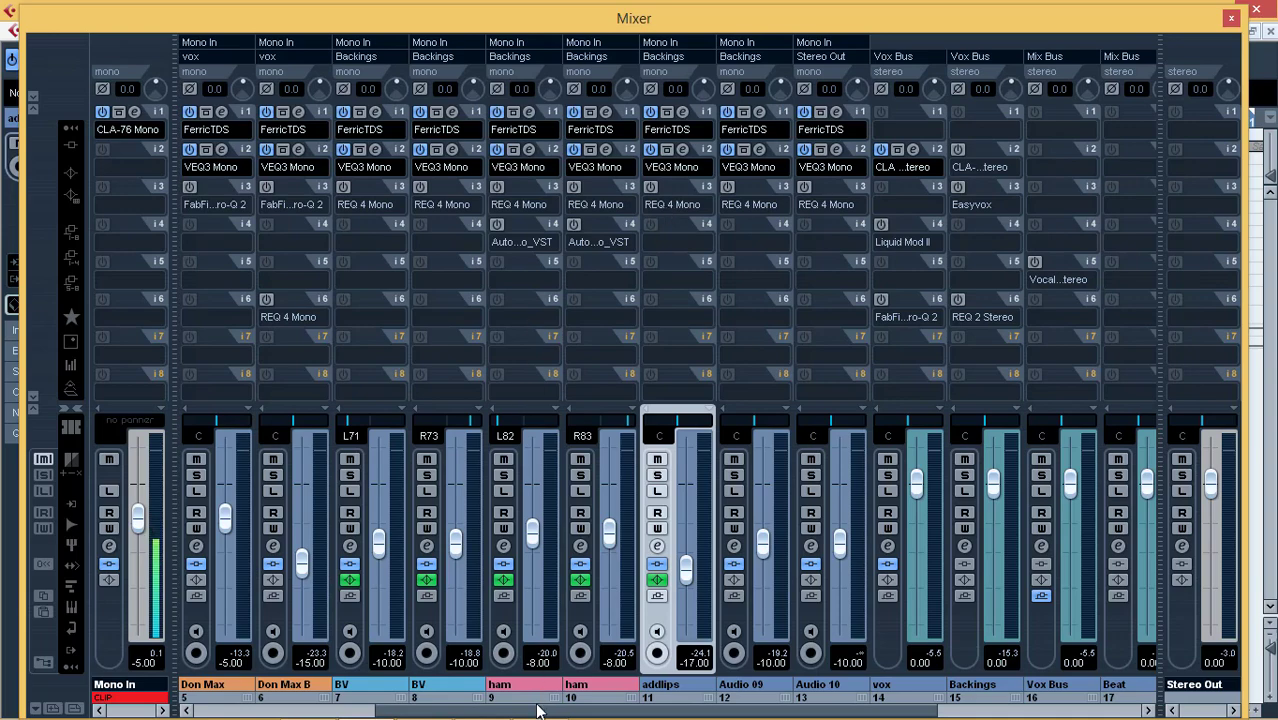
pyautogui.moveTo(548, 708); pyautogui.dragTo(318, 708)
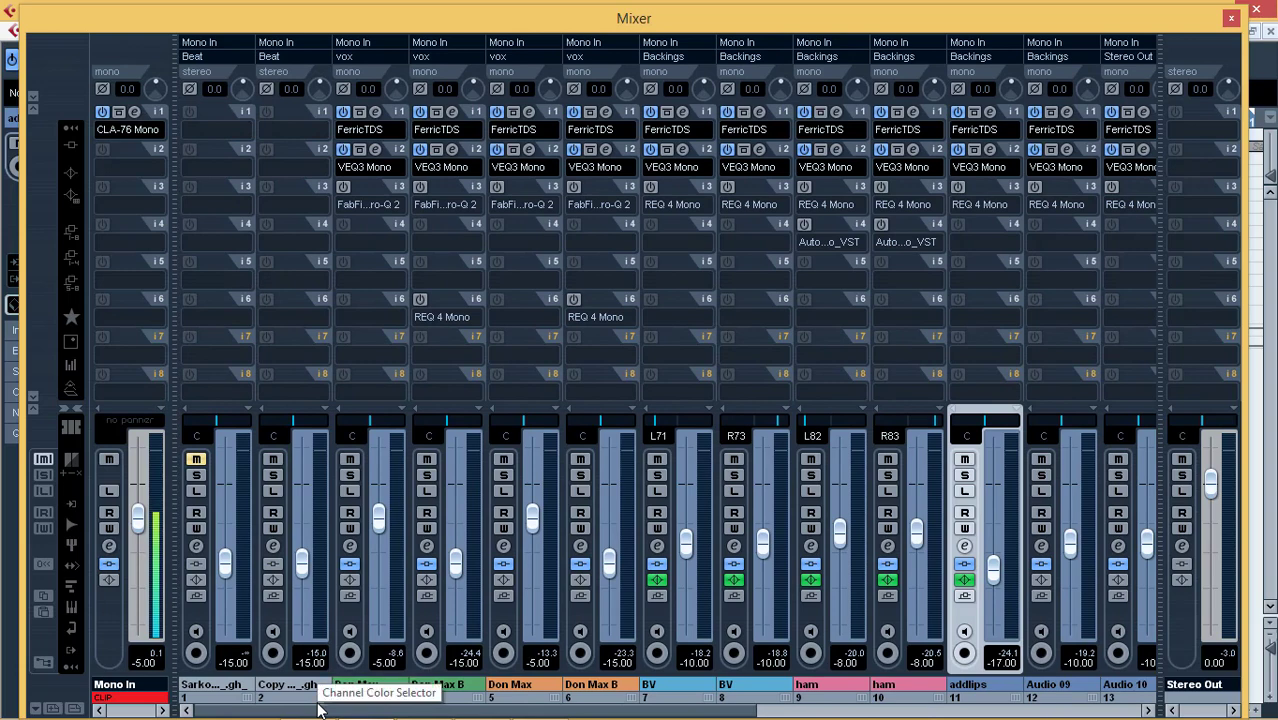
pyautogui.press('space')
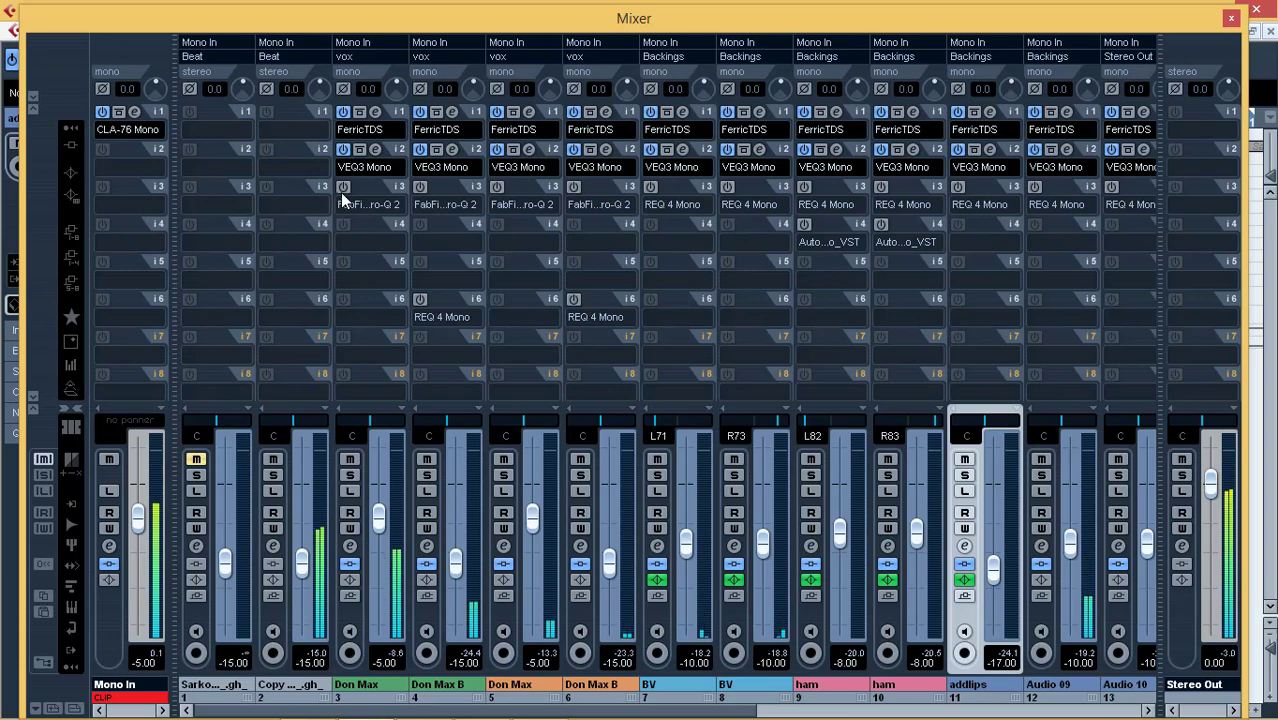
# Enable the FabFilter Pro-Q 2 insert in slot 3 of the green Don Max channel, inspect its Vocal curve and close the editor
pyautogui.click(378, 203)
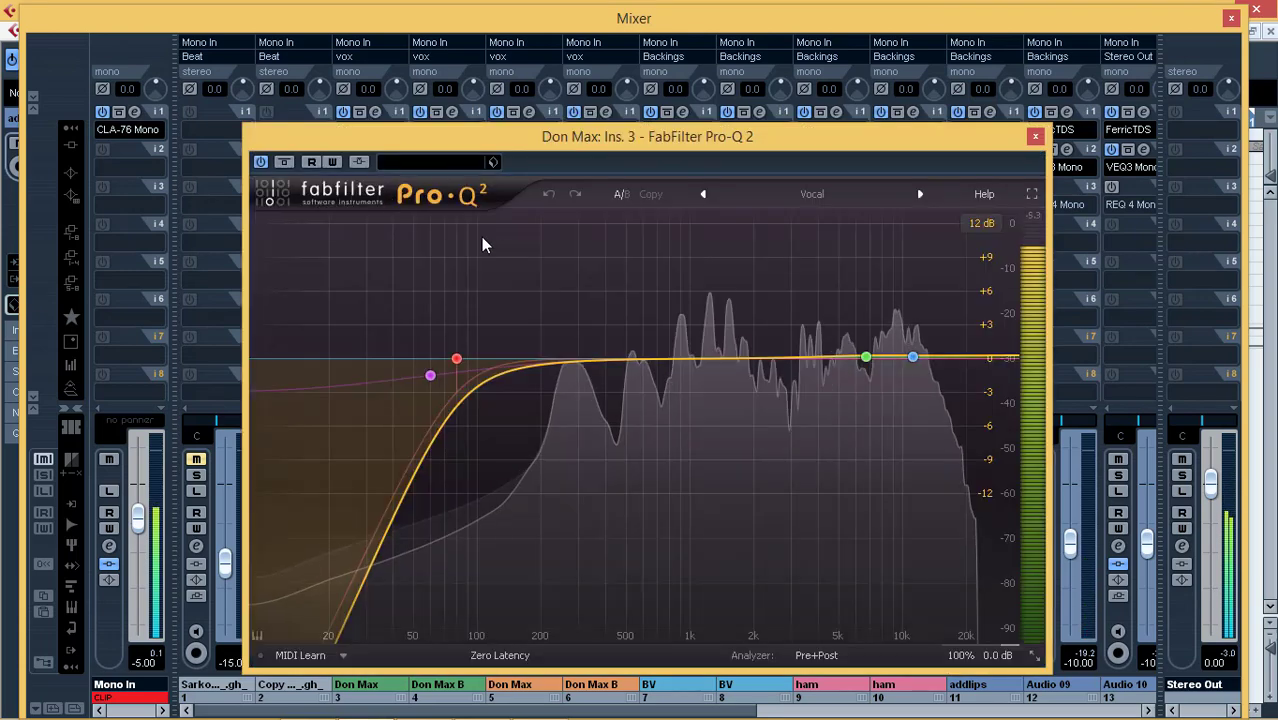
pyautogui.moveTo(605, 134); pyautogui.dragTo(619, 77)
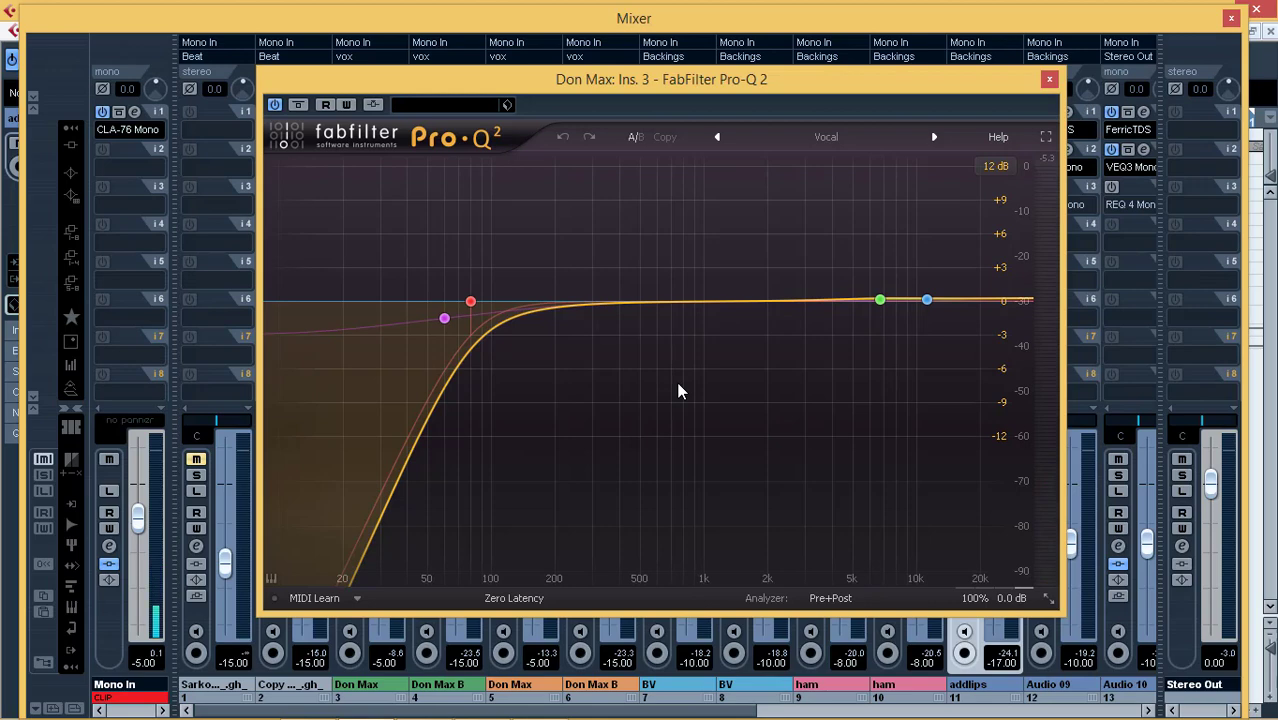
pyautogui.click(1049, 79)
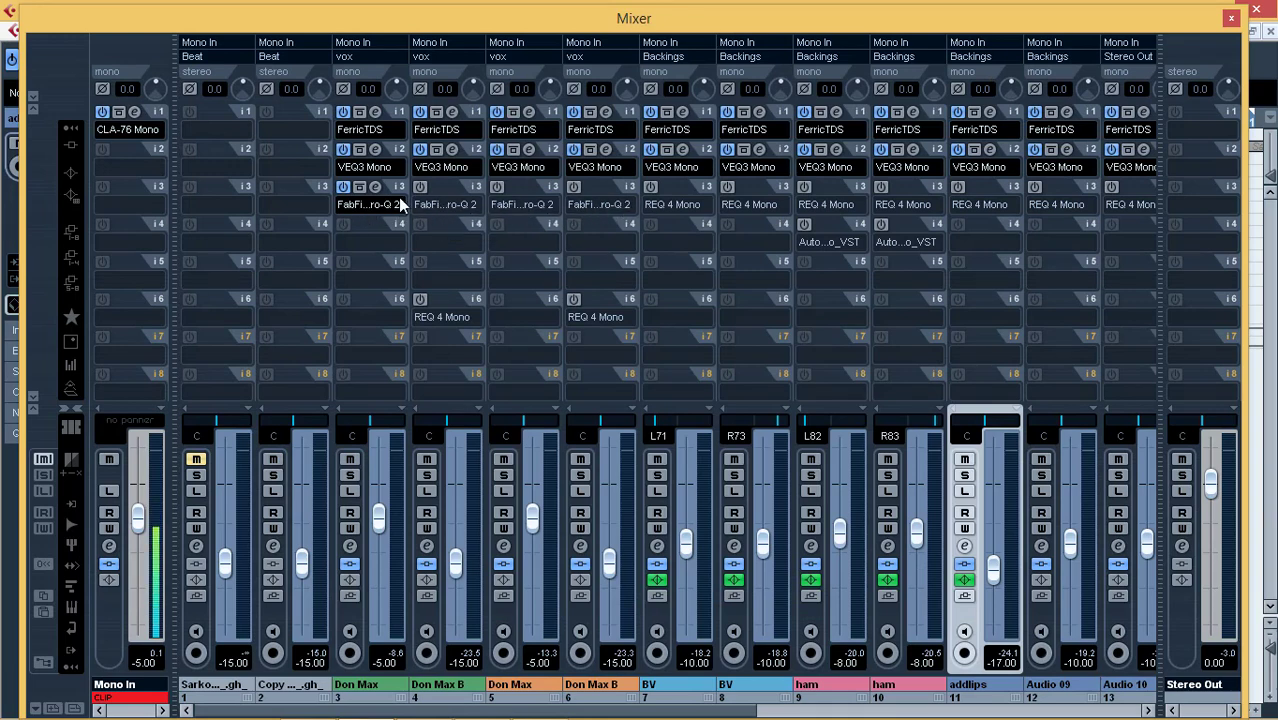
# Enable FabFilter Pro-Q 2 in slot 3 on channels 4 to 6, then inspect the EQ curve on the green Don Max B channel and close it
pyautogui.moveTo(468, 188); pyautogui.dragTo(581, 188)
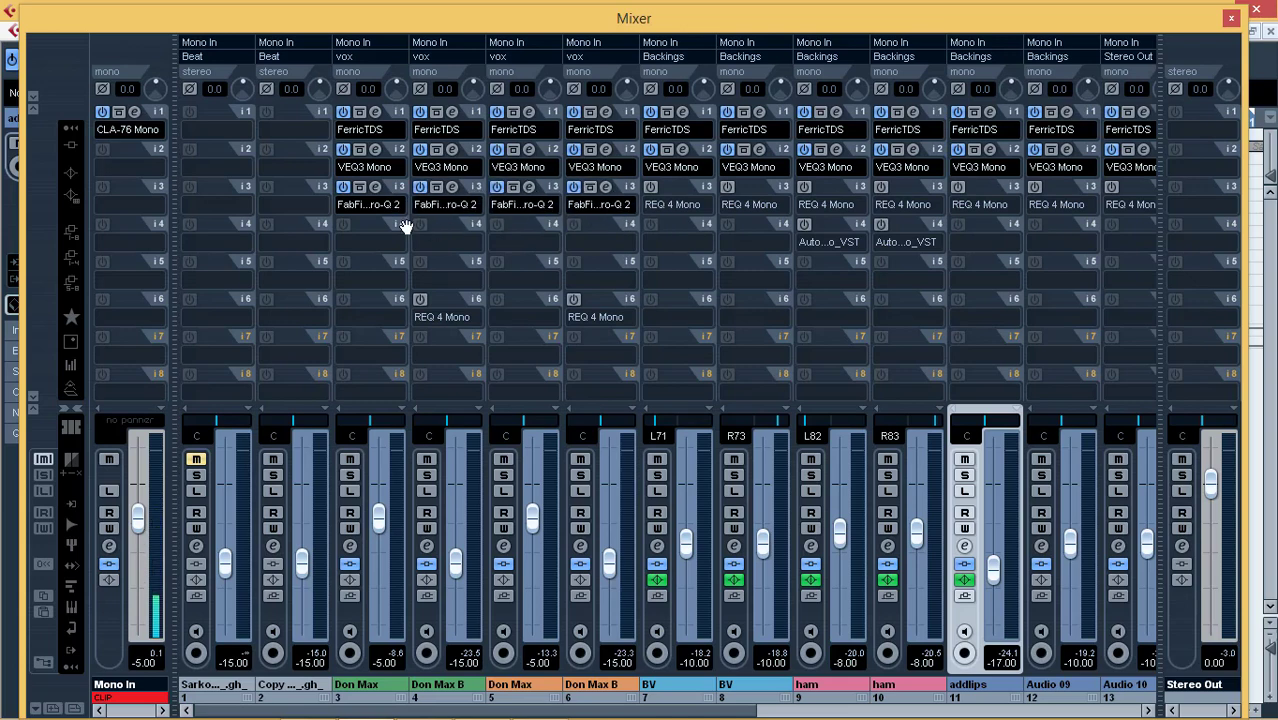
pyautogui.click(450, 188)
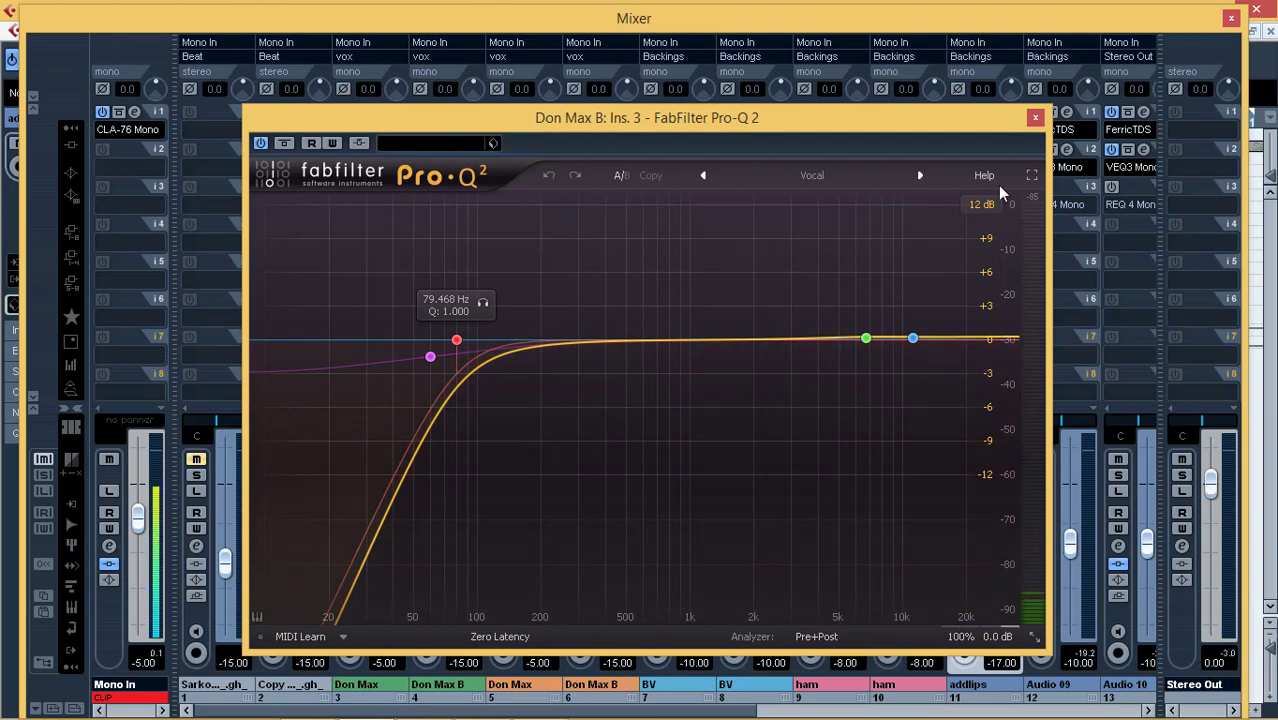
pyautogui.click(1036, 118)
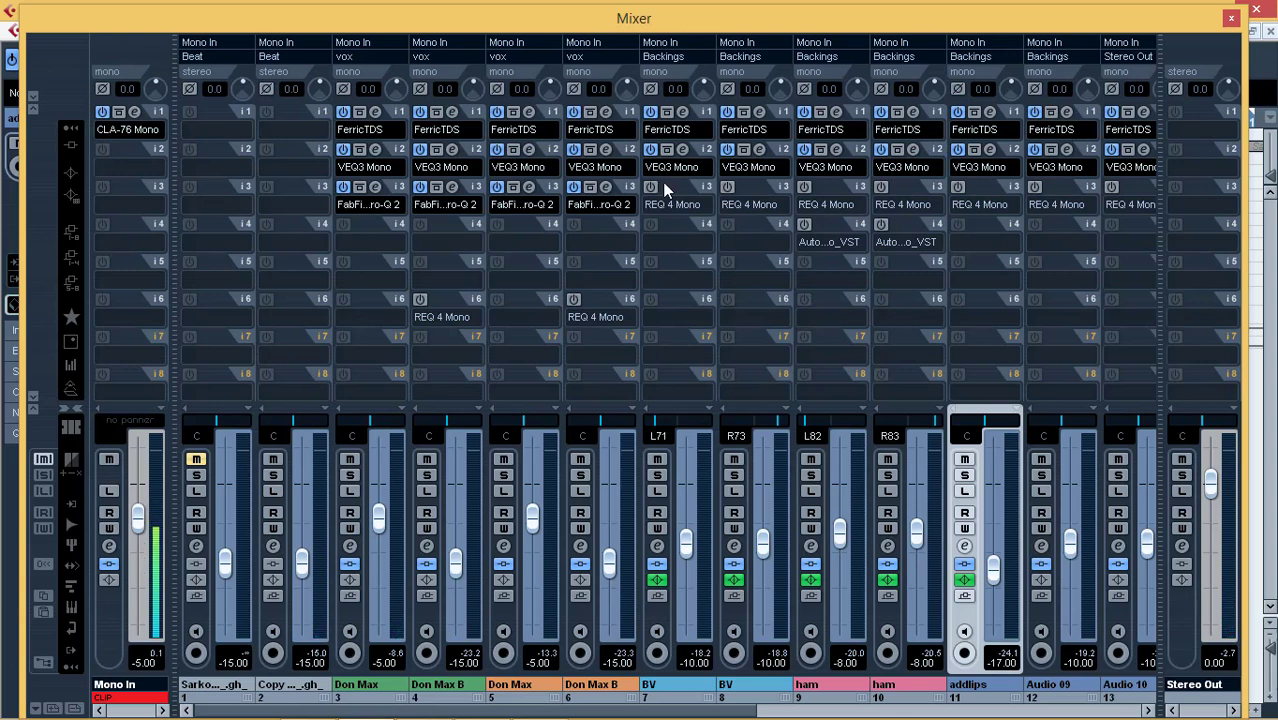
# Enable the REQ 4 Mono insert in slot 3 of the first BV channel (channel 7) and open its editor
pyautogui.click(650, 188)
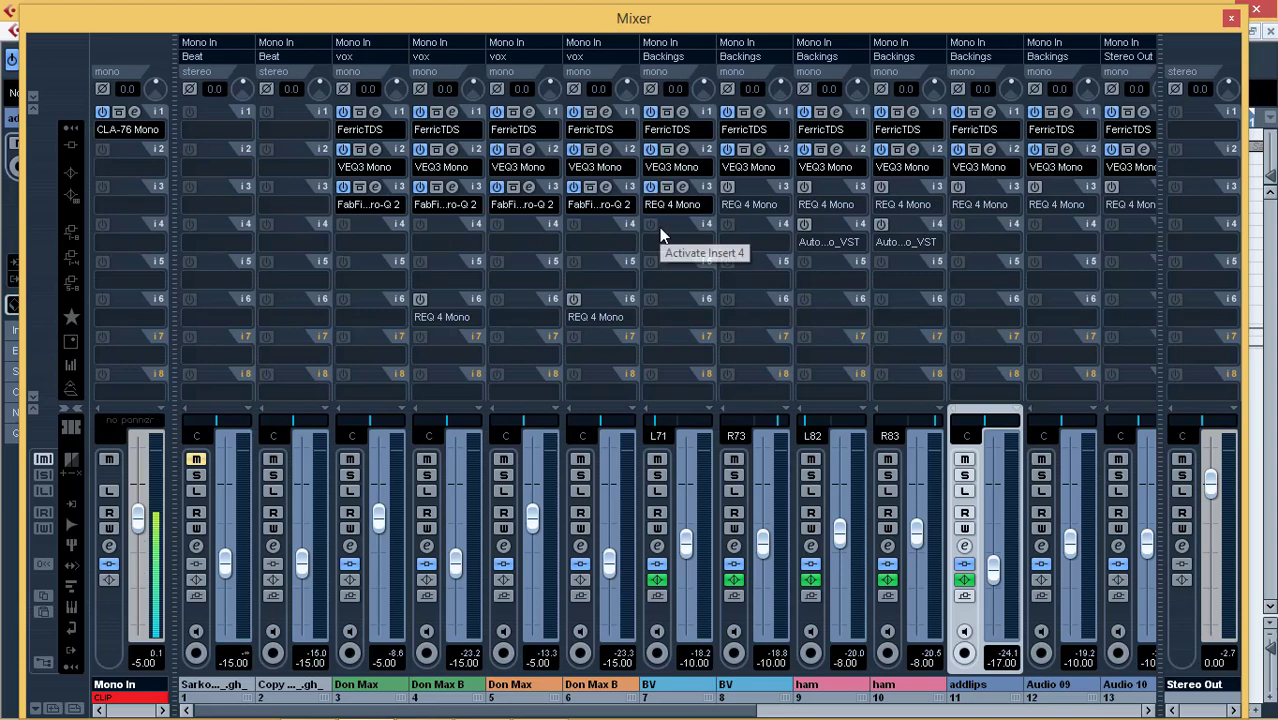
pyautogui.click(679, 203)
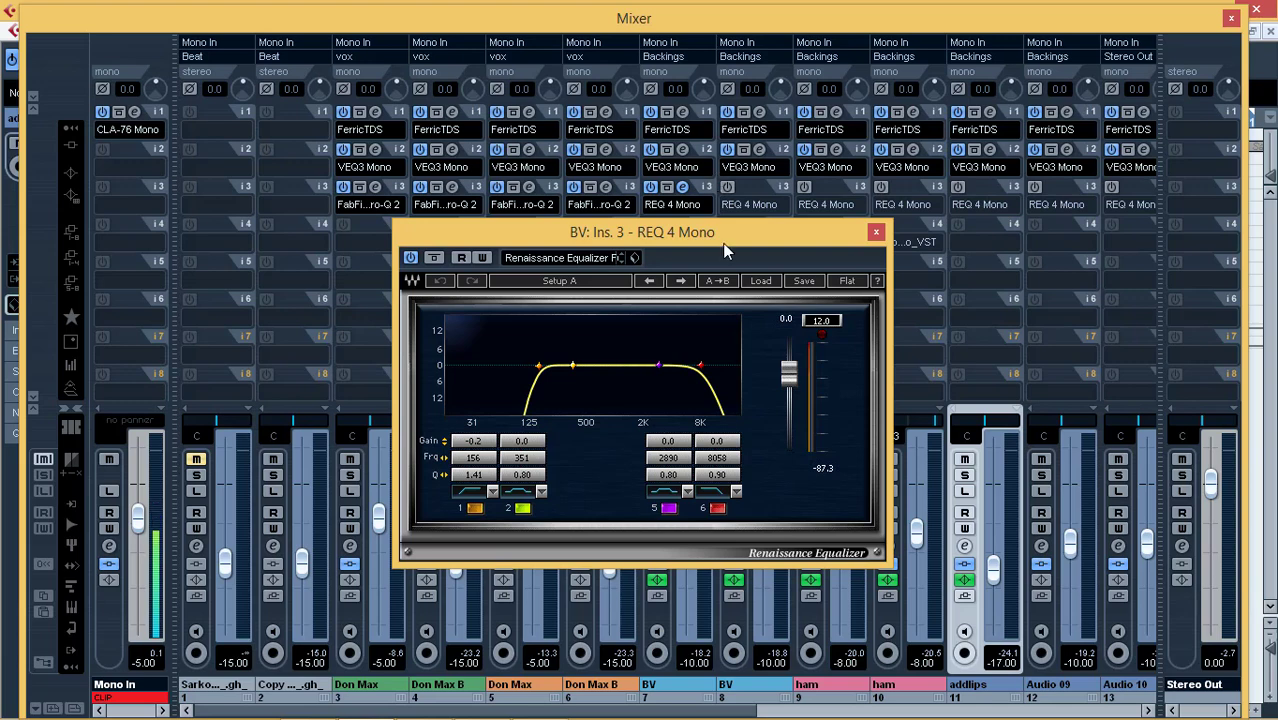
# Inspect the BV channel's REQ 4 Mono curve, close its editor, and enable REQ 4 Mono in slot 3 on channels 8 to 13
pyautogui.moveTo(724, 240); pyautogui.dragTo(626, 235)
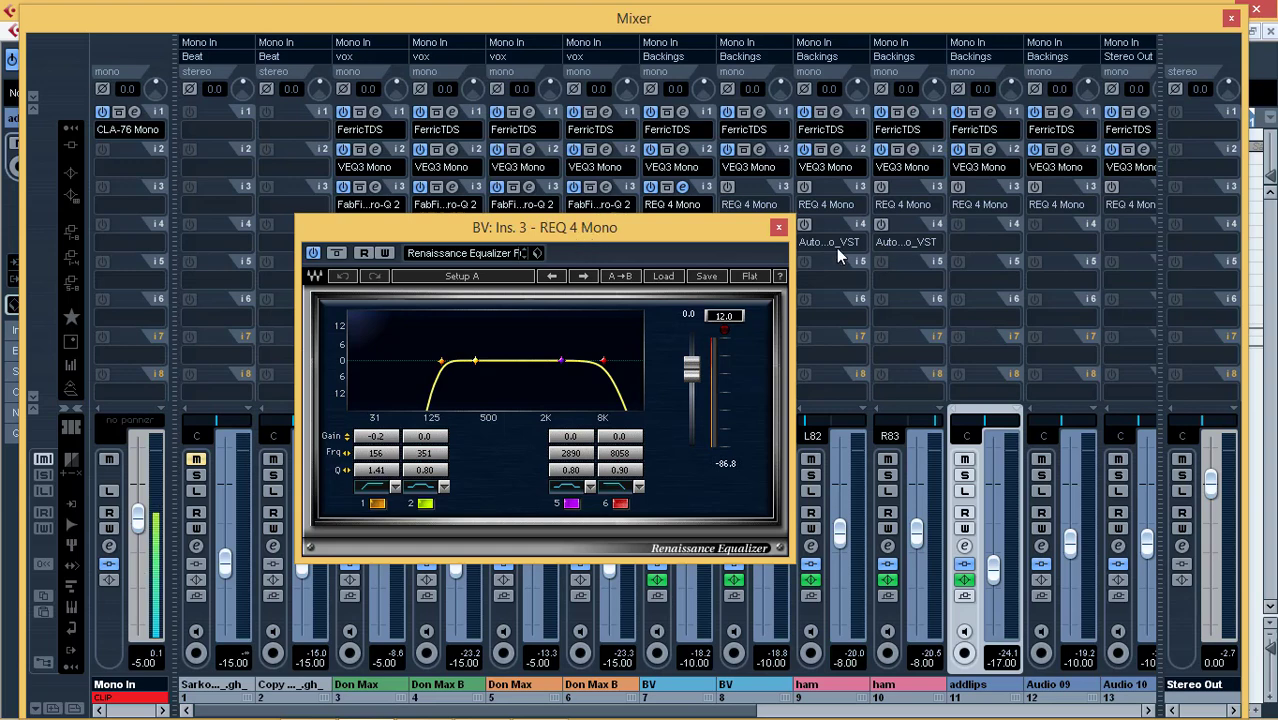
pyautogui.click(777, 227)
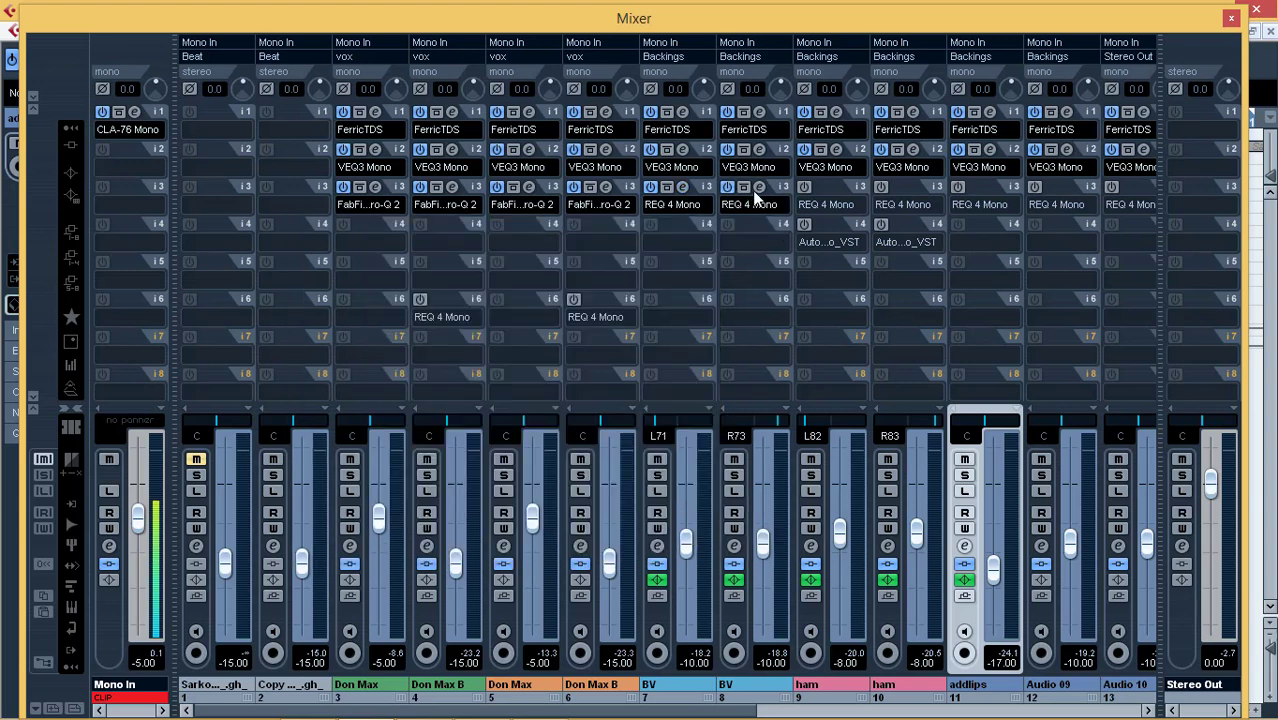
pyautogui.click(804, 187)
pyautogui.click(958, 188)
pyautogui.click(1035, 187)
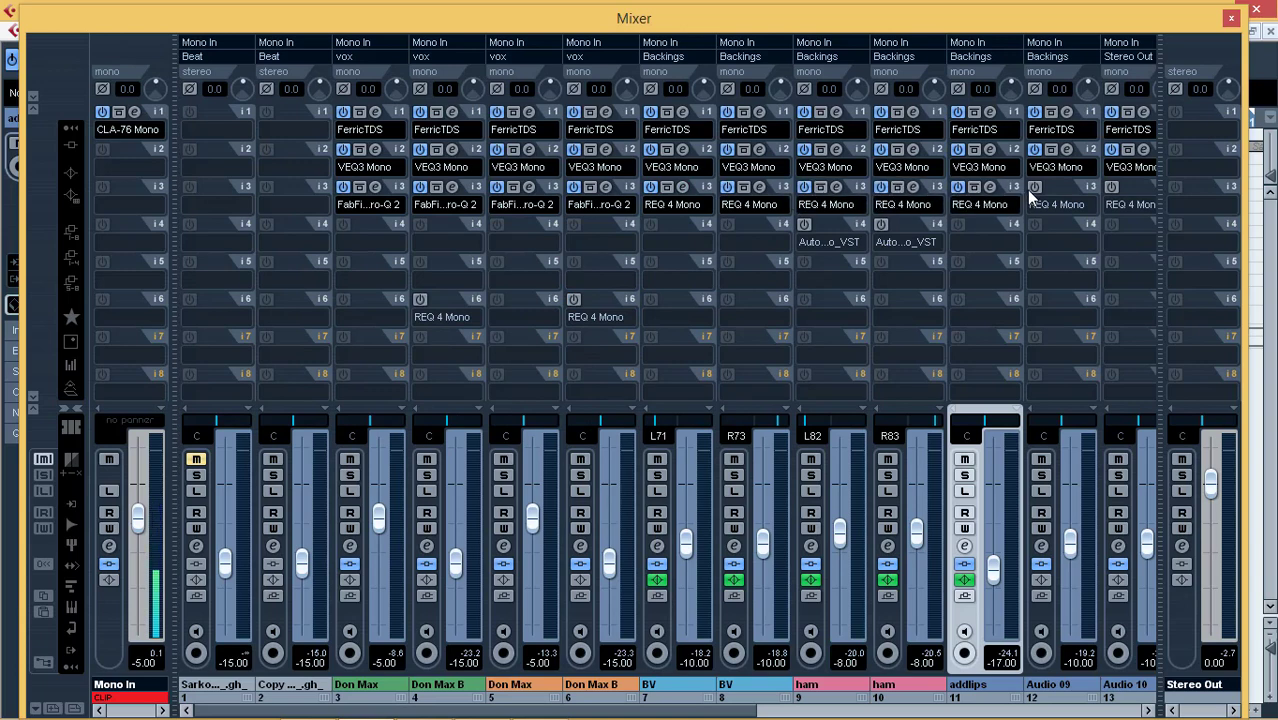
pyautogui.click(1111, 188)
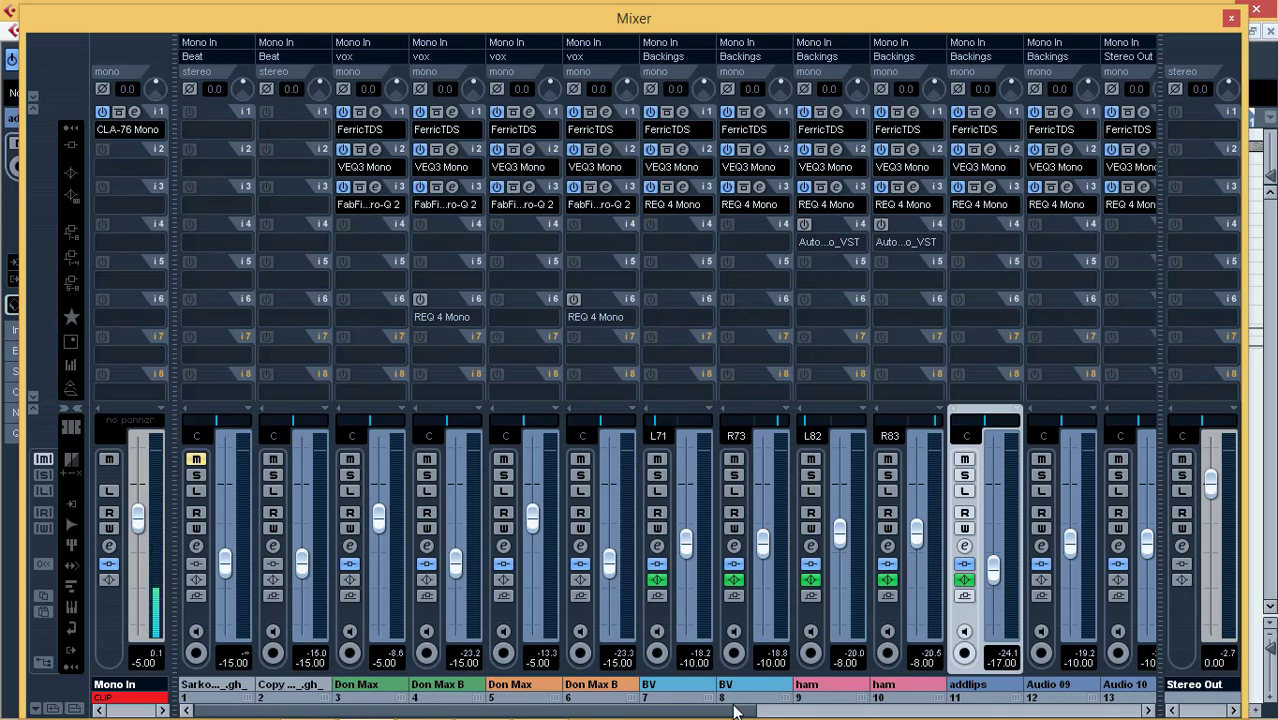
# Enable the REQ 4 Mono insert in slot 6 of the green Don Max B channel, inspect its curve and close the editor
pyautogui.moveTo(738, 708); pyautogui.dragTo(868, 700)
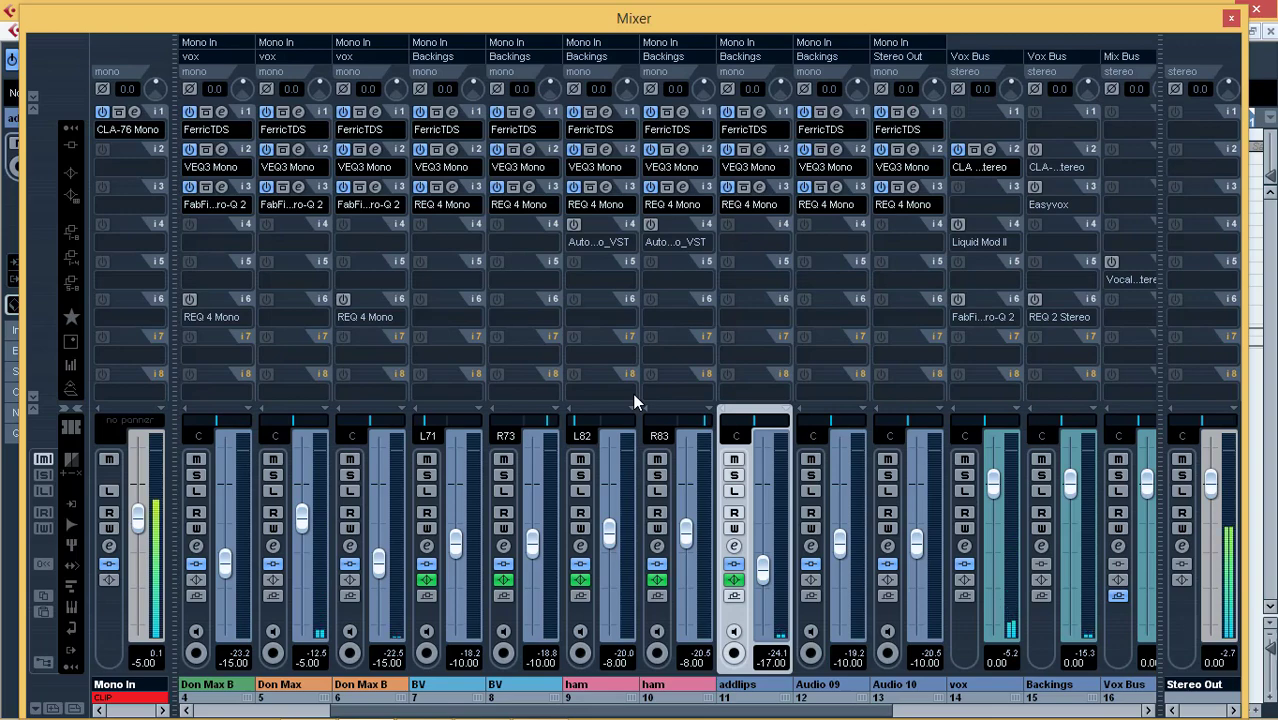
pyautogui.moveTo(500, 710); pyautogui.dragTo(339, 704)
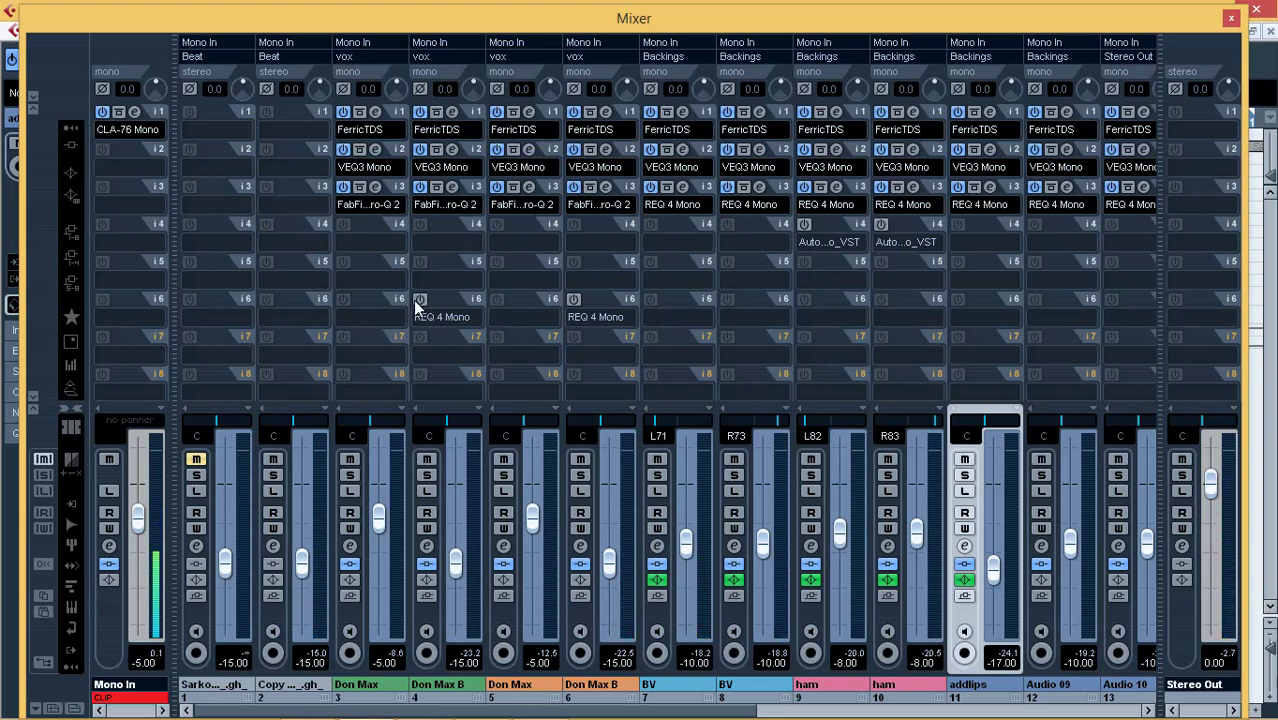
pyautogui.moveTo(418, 300)
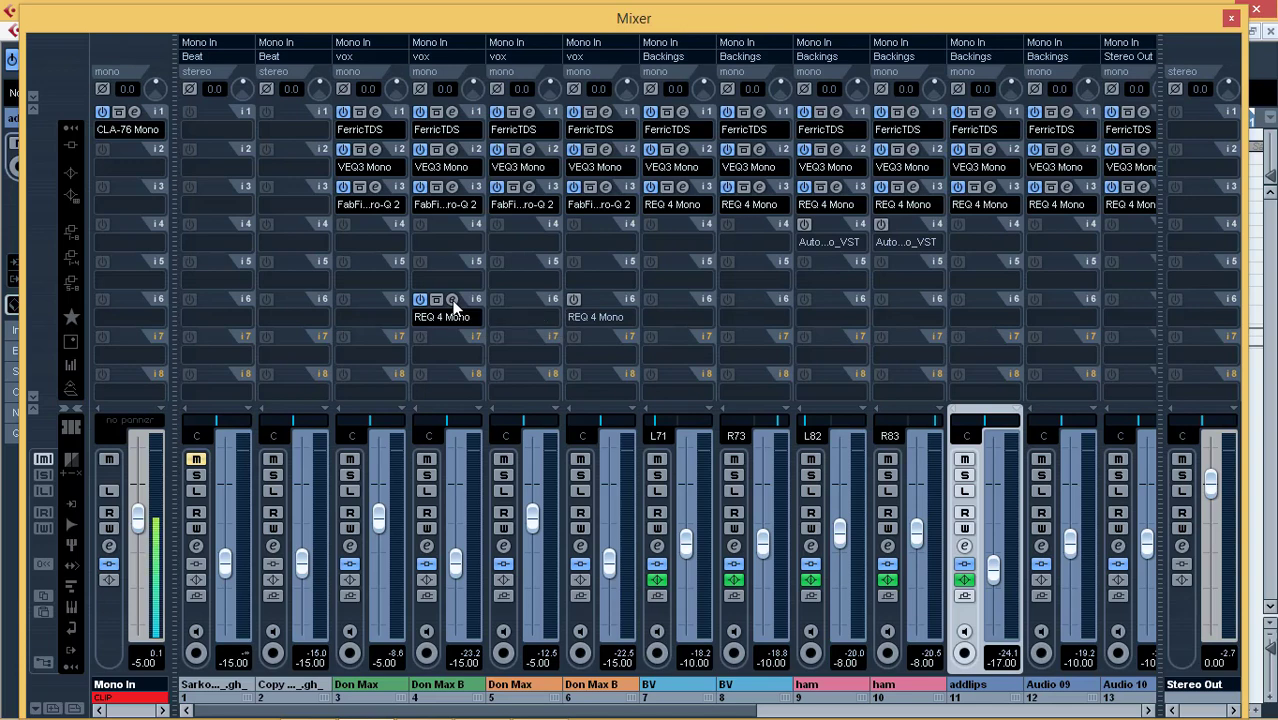
pyautogui.click(452, 300)
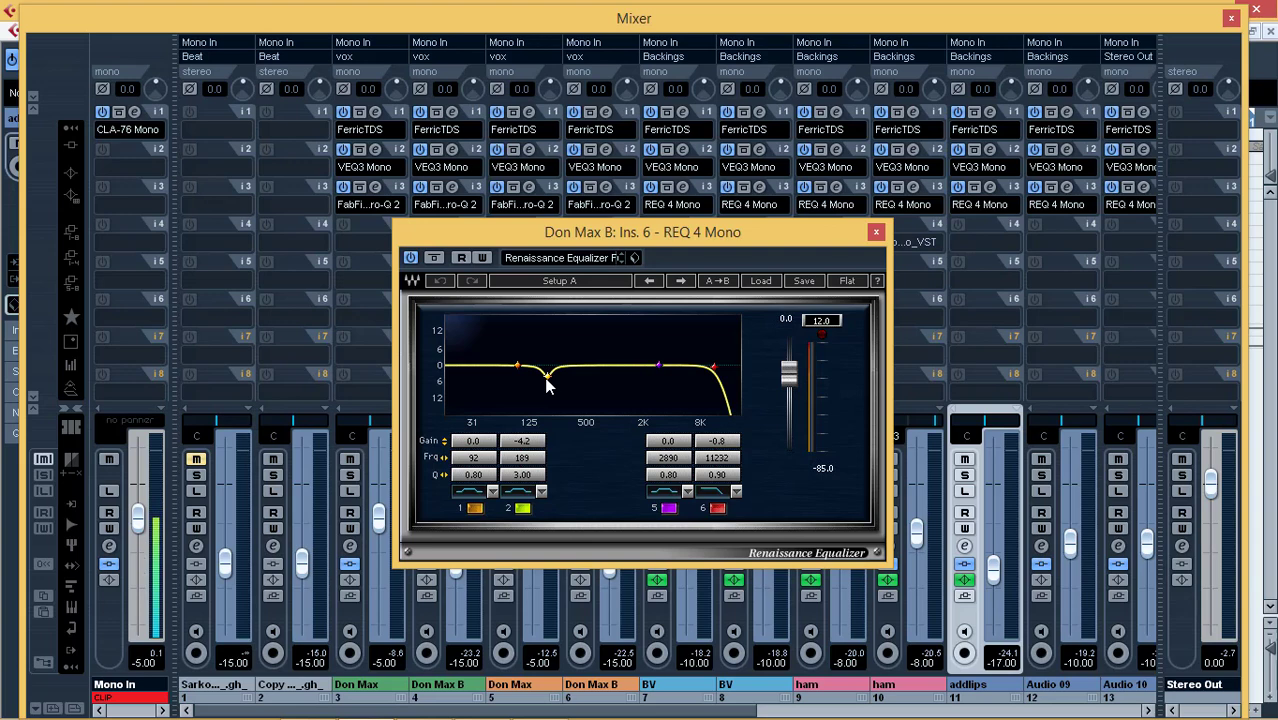
pyautogui.click(876, 232)
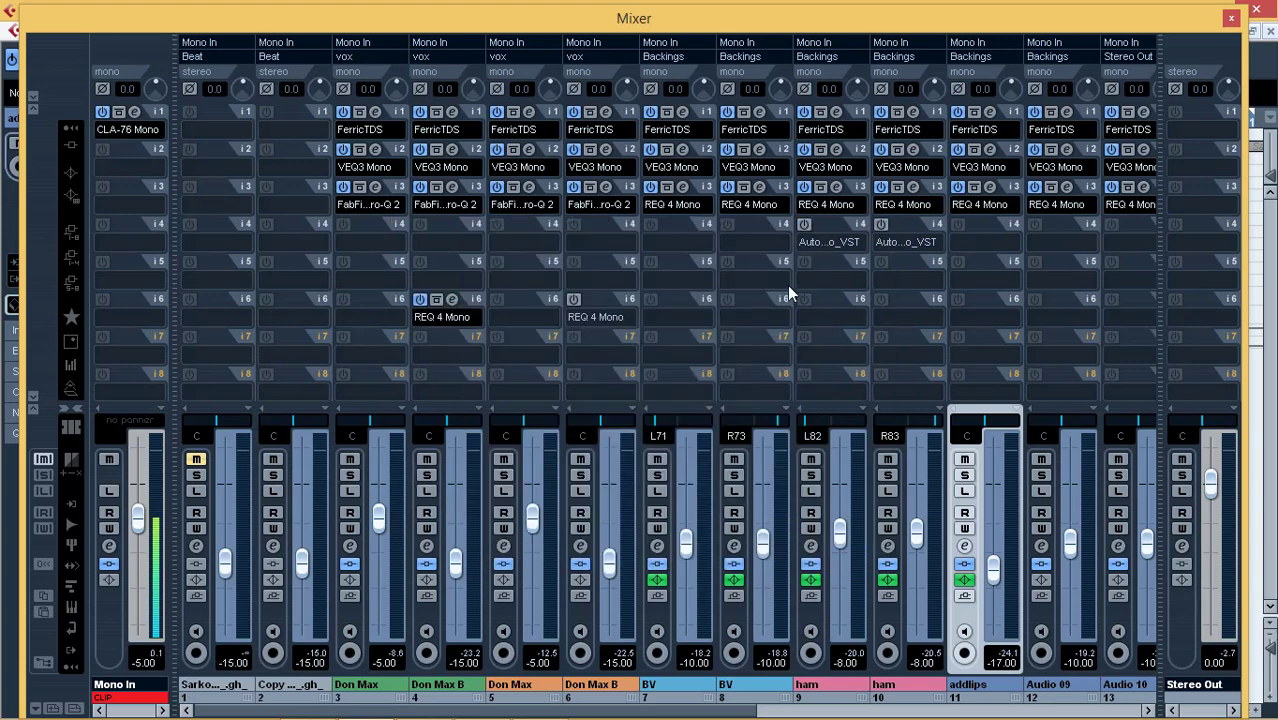
# Enable REQ 4 Mono in slot 6 of the orange Don Max B channel, inspect its high-frequency roll-off and close the editor
pyautogui.click(573, 299)
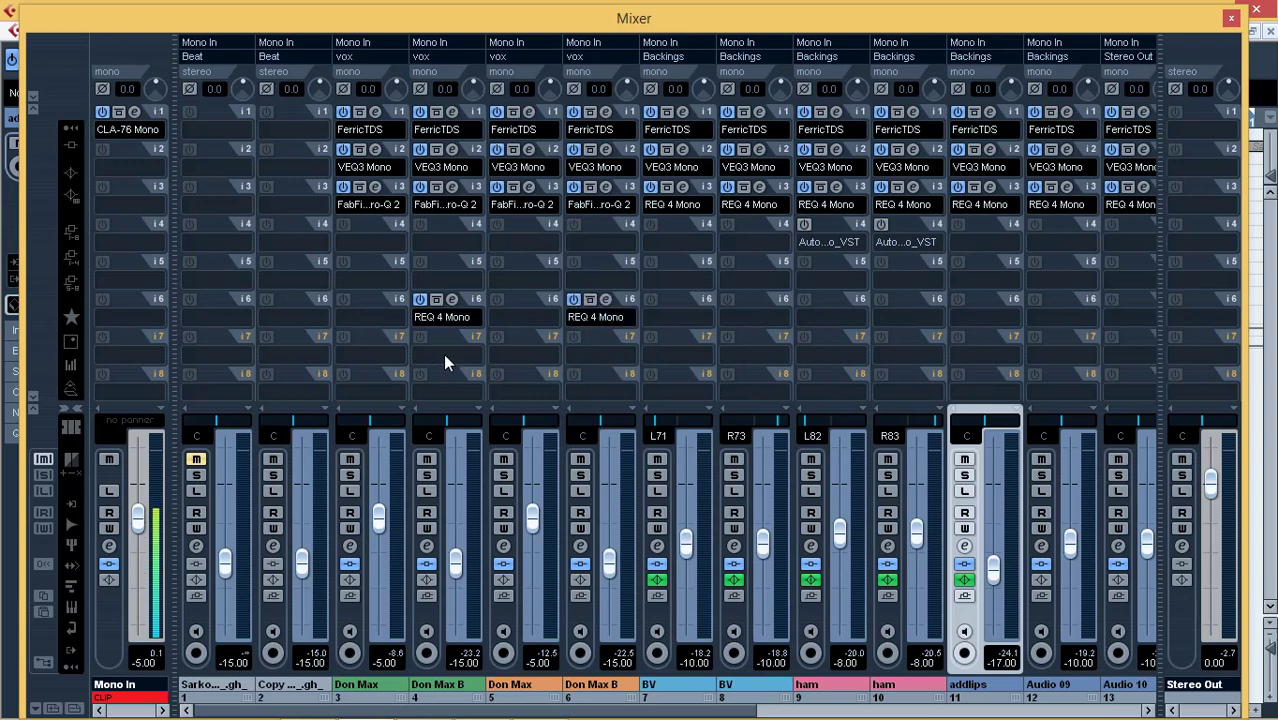
pyautogui.click(605, 300)
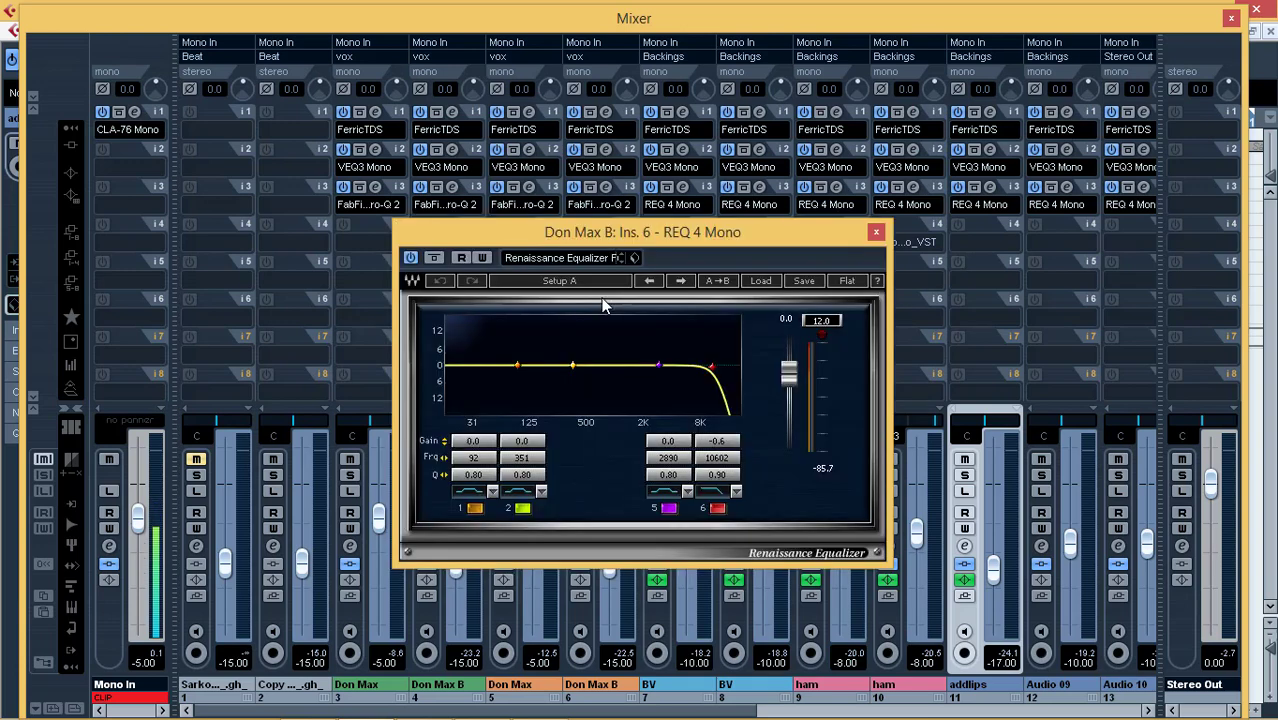
pyautogui.click(876, 232)
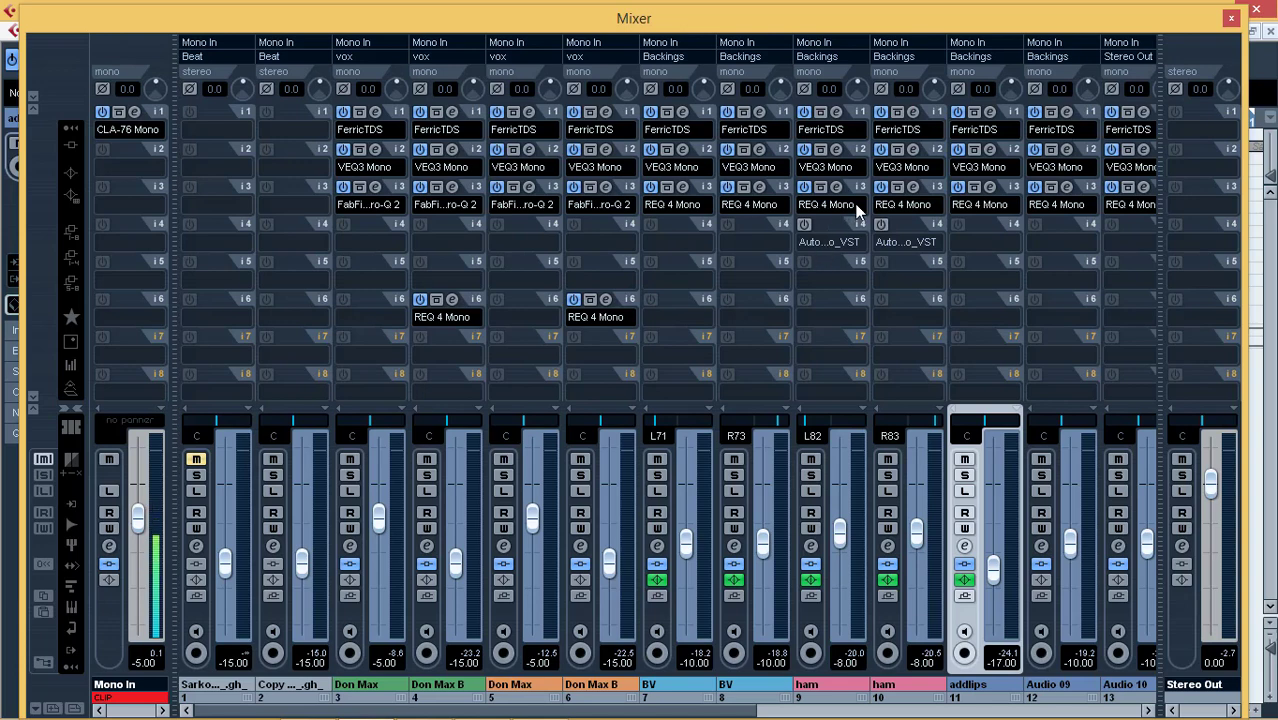
# Solo the ham tracks in the project window, play them from about bar 25, reset the clip indicator and stop playback
pyautogui.click(1231, 18)
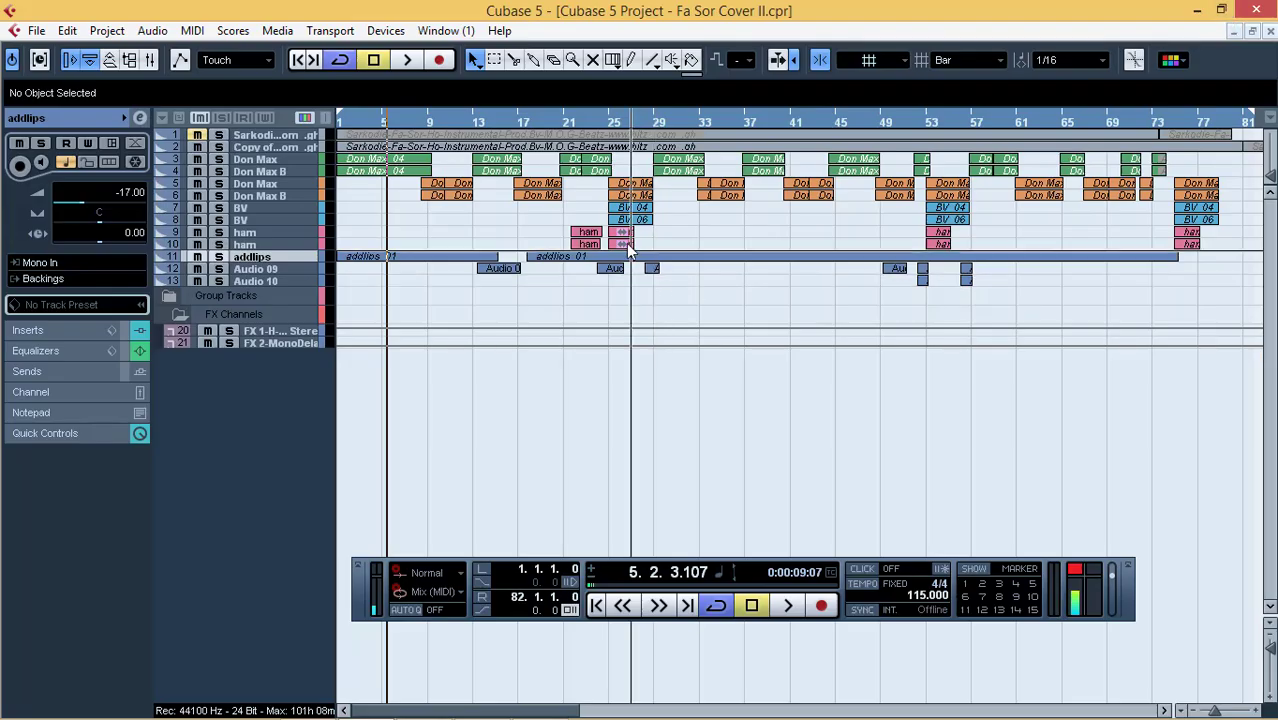
pyautogui.click(219, 232)
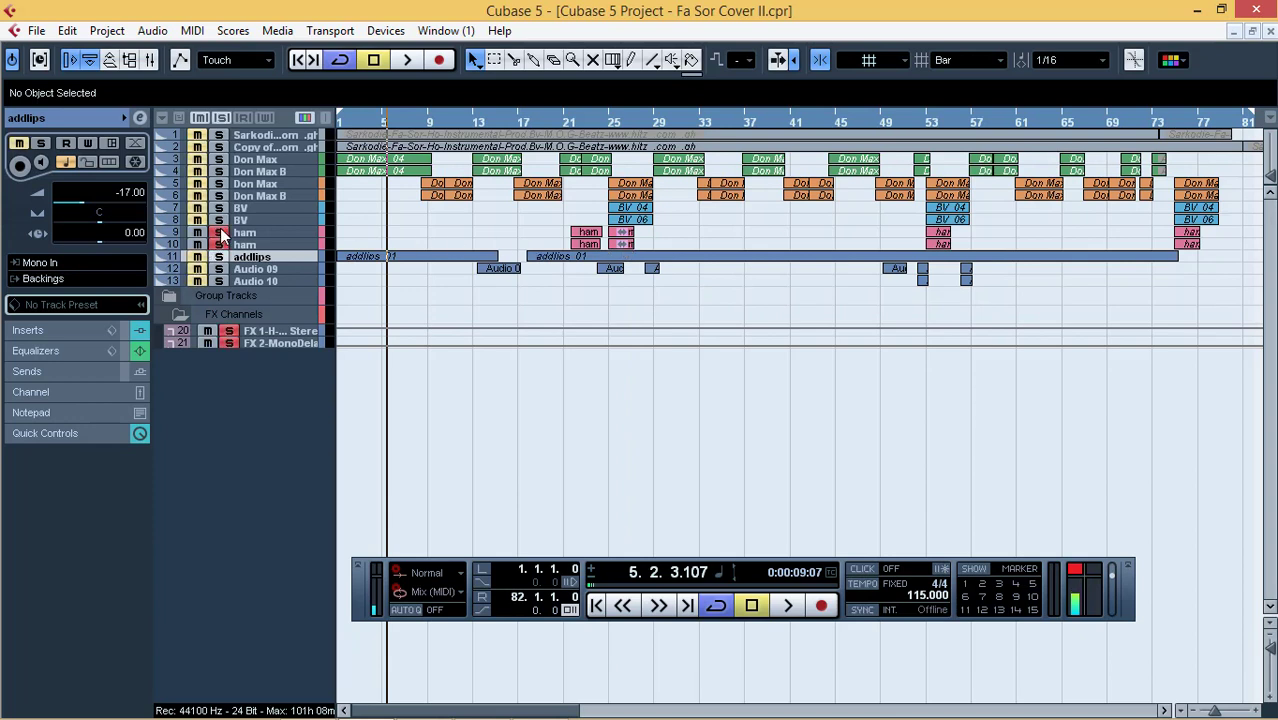
pyautogui.click(598, 121)
pyautogui.click(606, 113)
pyautogui.press('space')
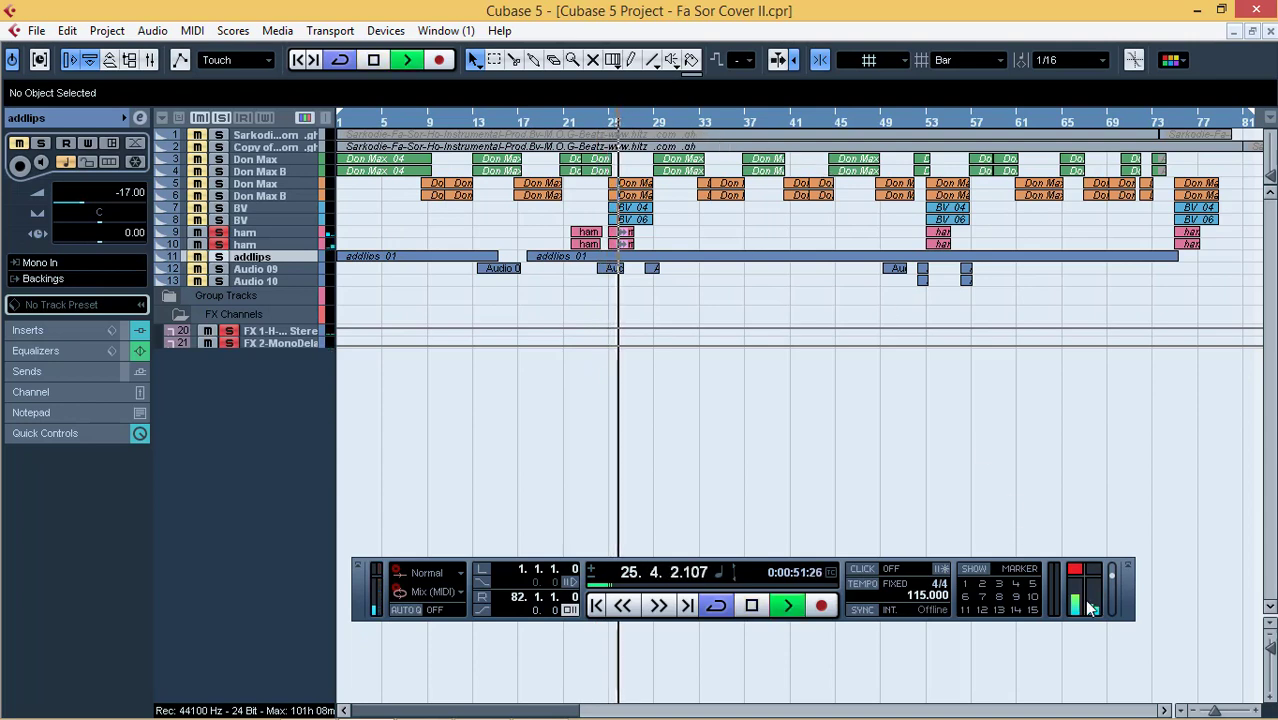
pyautogui.click(1076, 569)
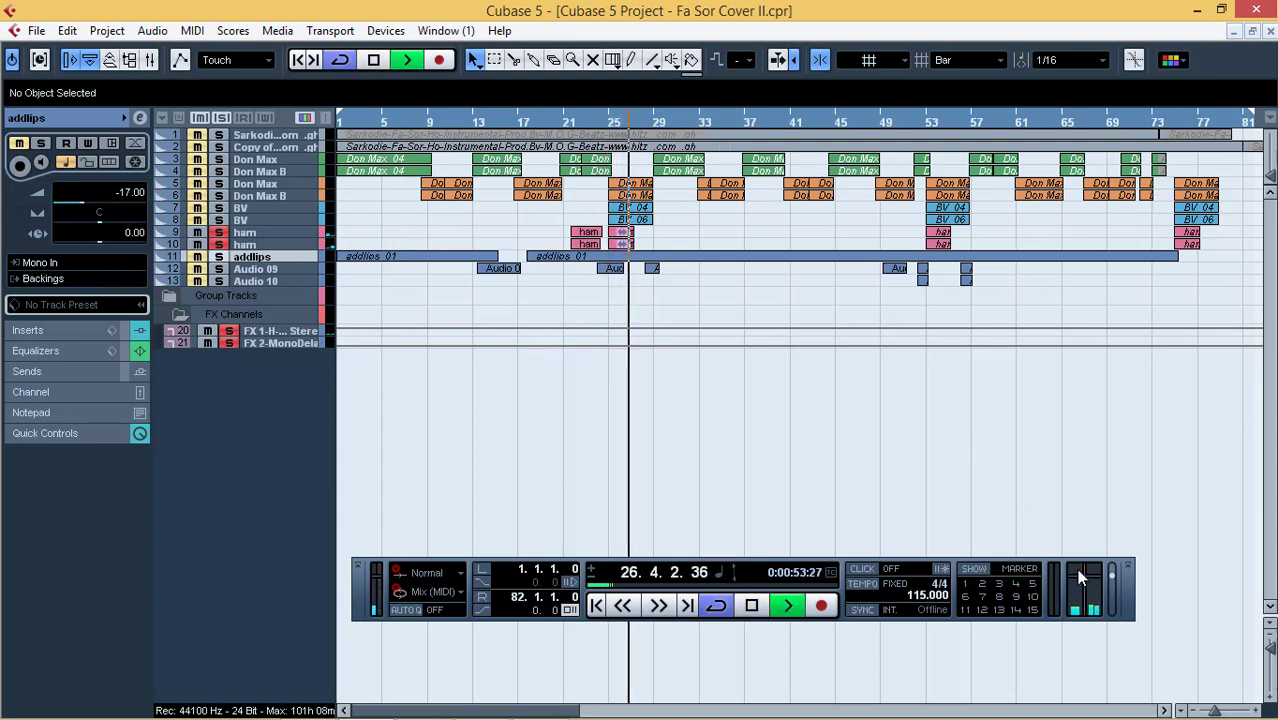
pyautogui.press('space')
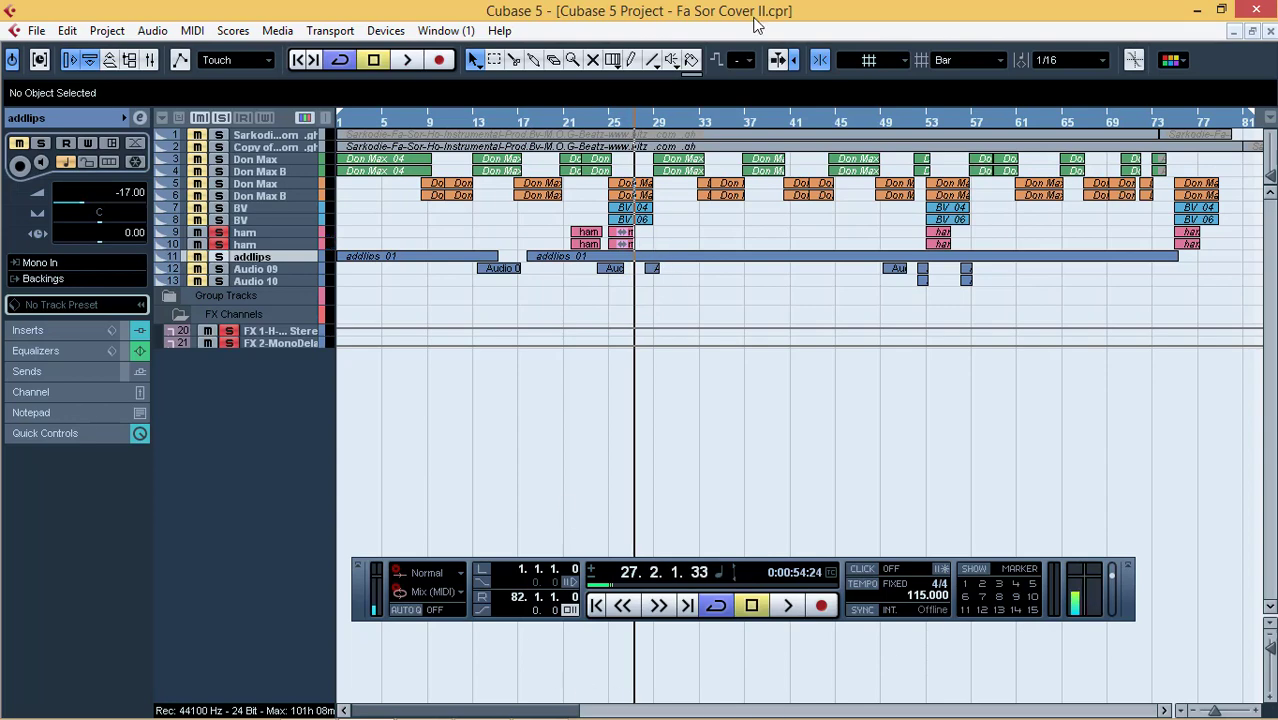
# Enable Auto-Tune Evo in slot 4 of both ham channels, inspect the settings on each channel and close the editors
pyautogui.press('F3')
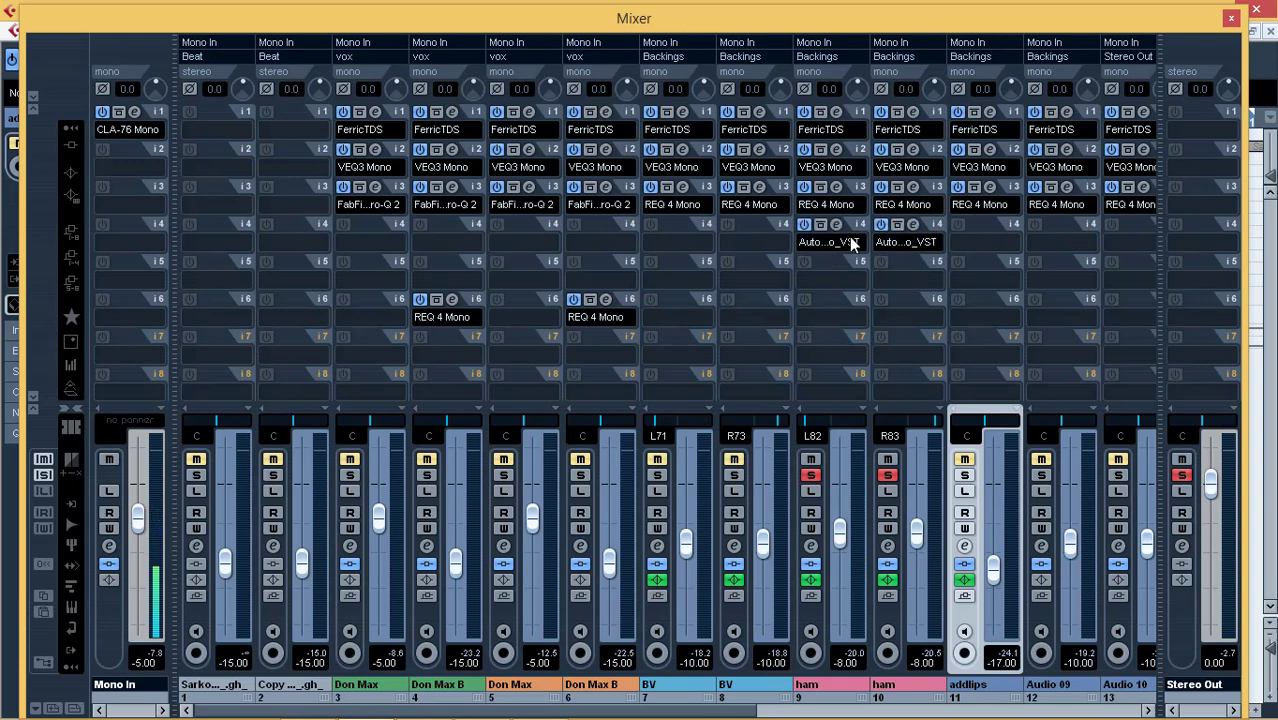
pyautogui.click(801, 237)
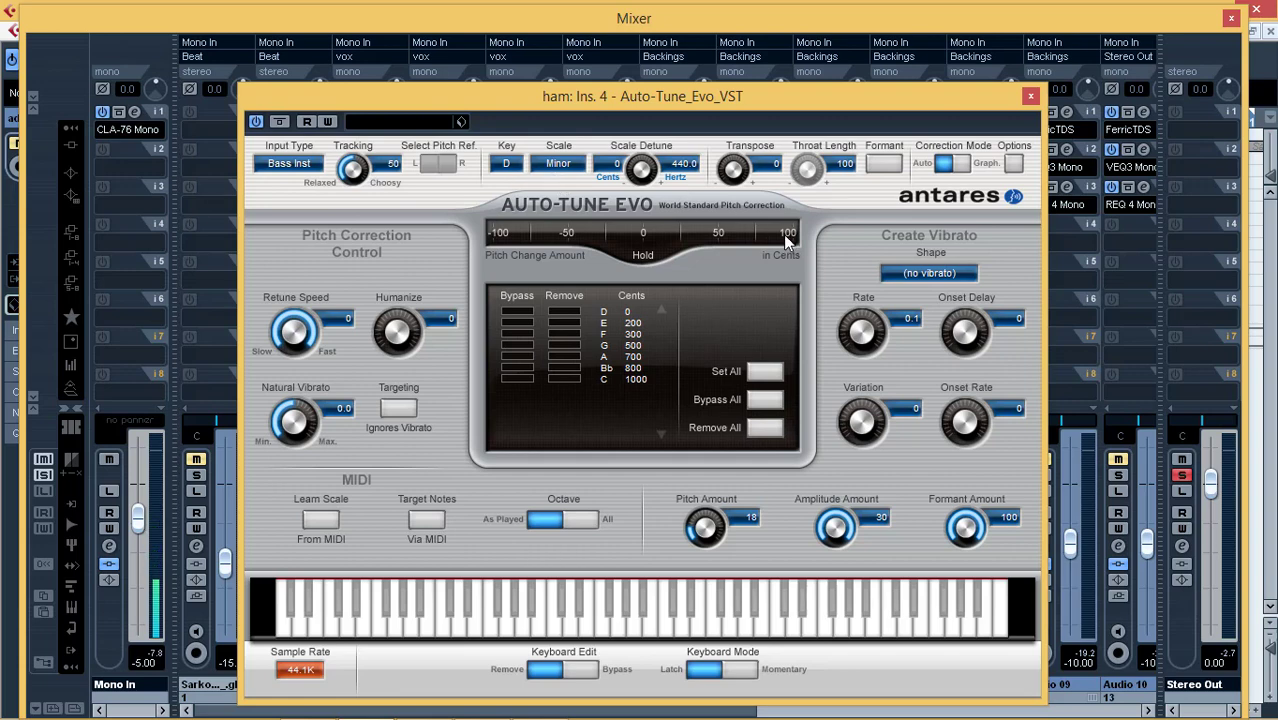
pyautogui.click(1035, 97)
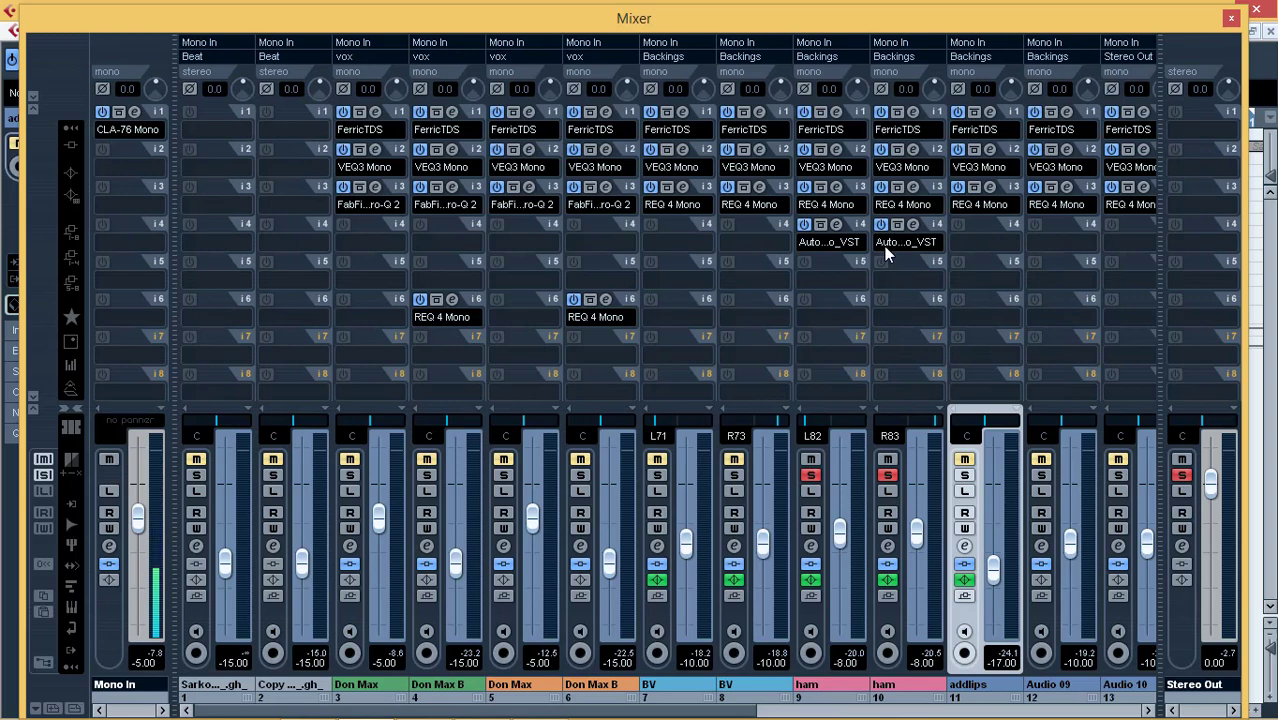
pyautogui.click(912, 225)
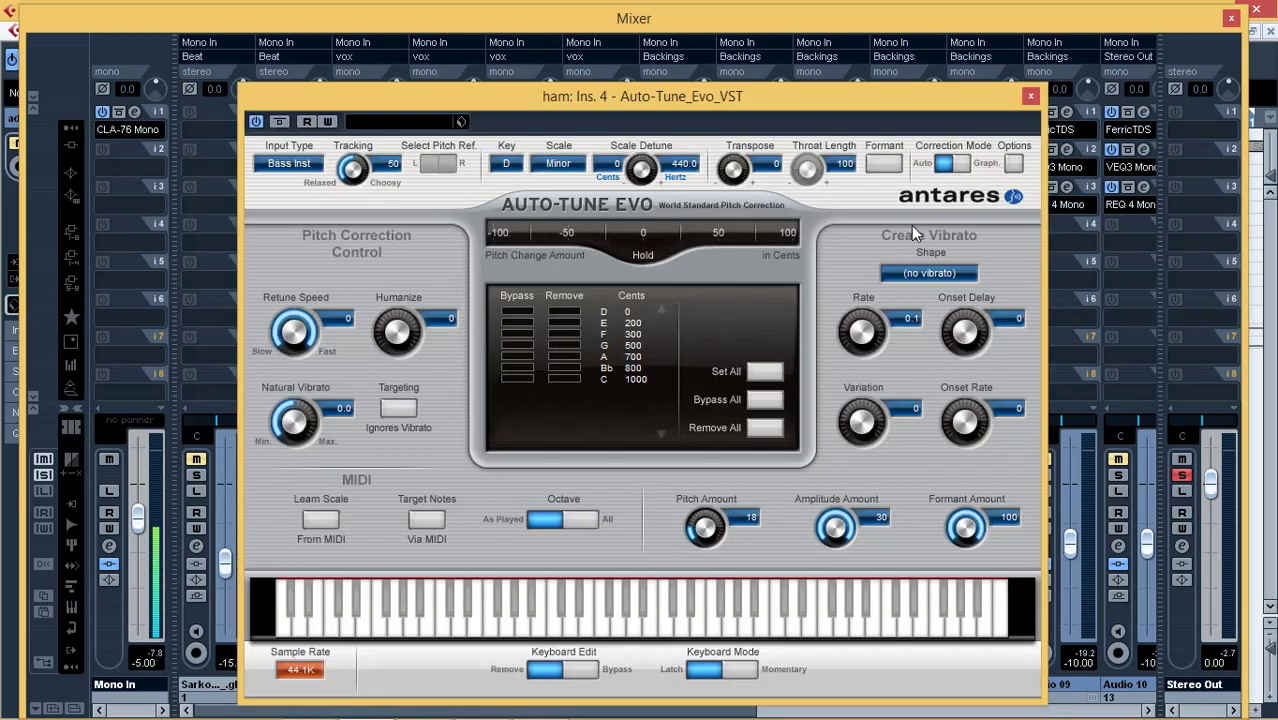
pyautogui.click(1035, 97)
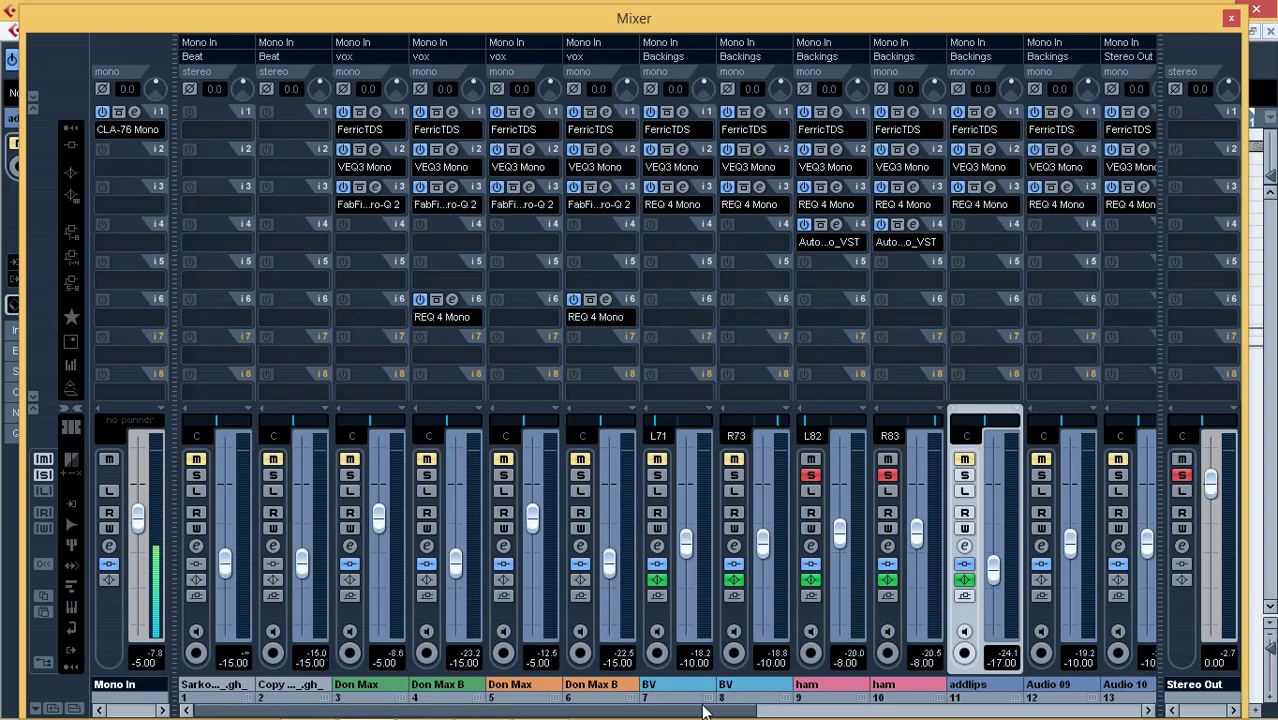
# Return to the project window, clear the solo on the ham tracks and play the full mix
pyautogui.moveTo(707, 710); pyautogui.dragTo(920, 705)
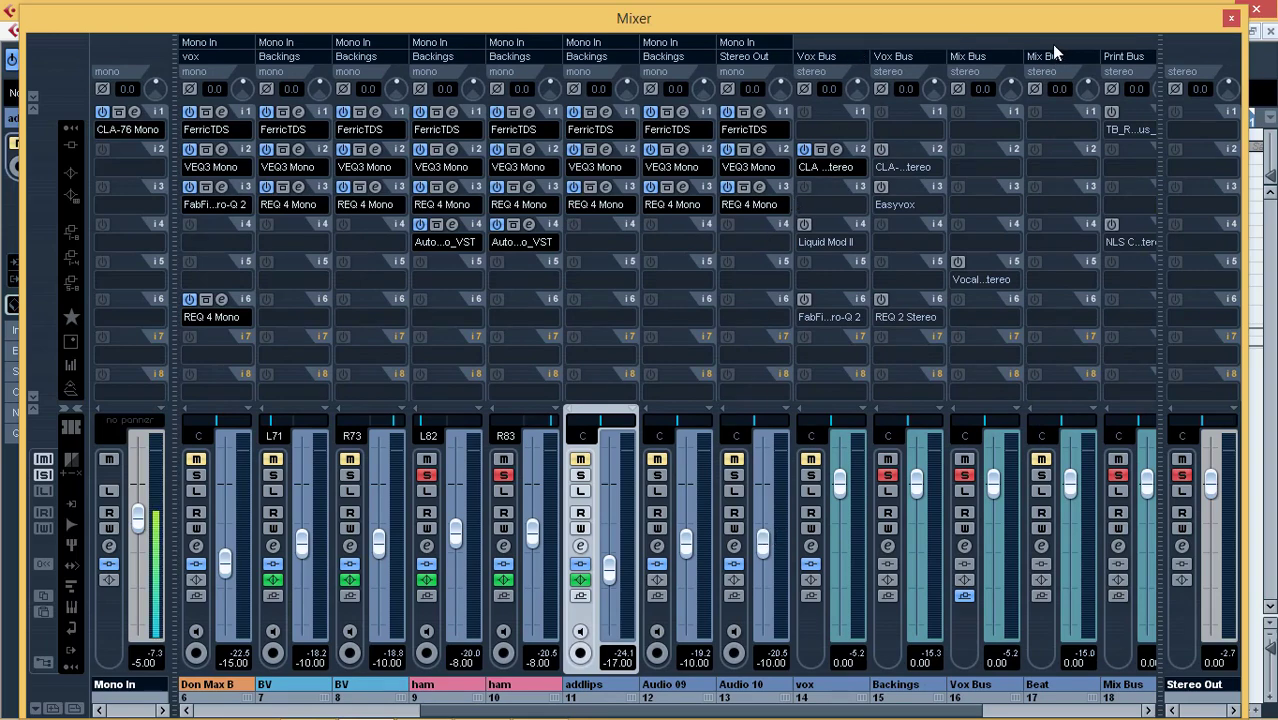
pyautogui.click(1232, 18)
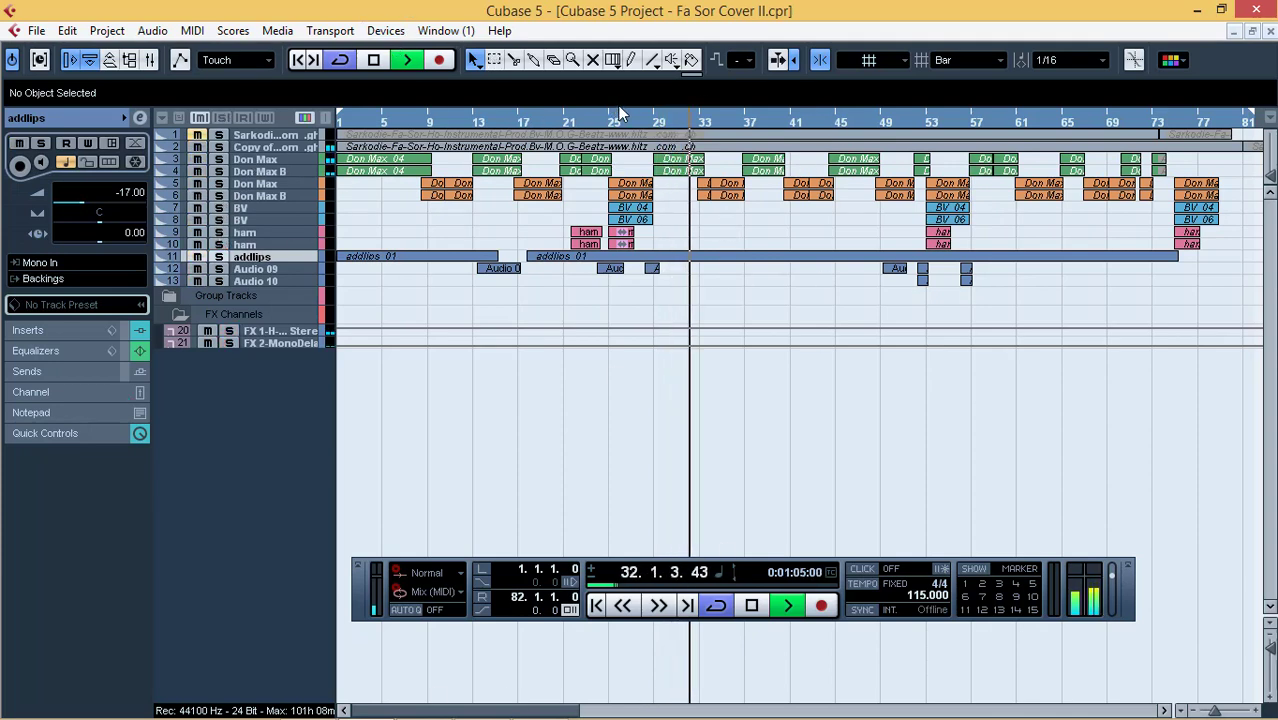
# Enable Liquid Mod II in slot 4 of the vox group channel, inspect its Gentle Chorus settings and close the editor
pyautogui.press('F3')
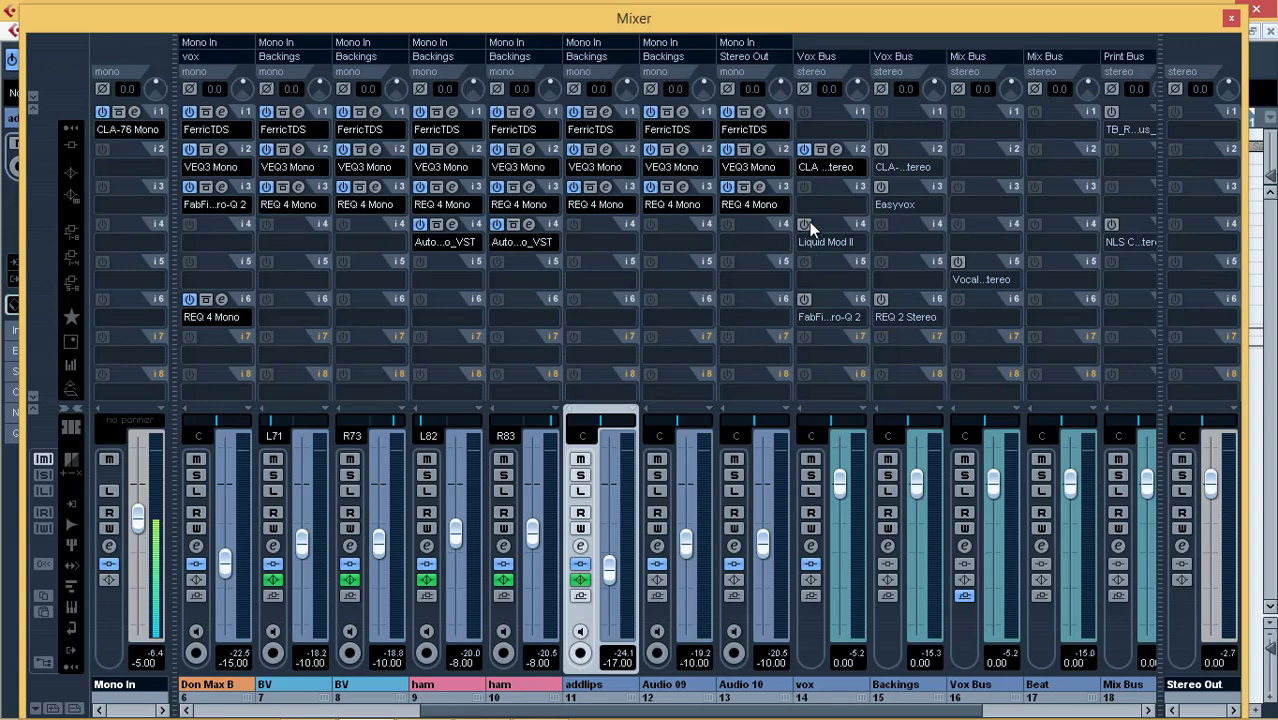
pyautogui.click(835, 226)
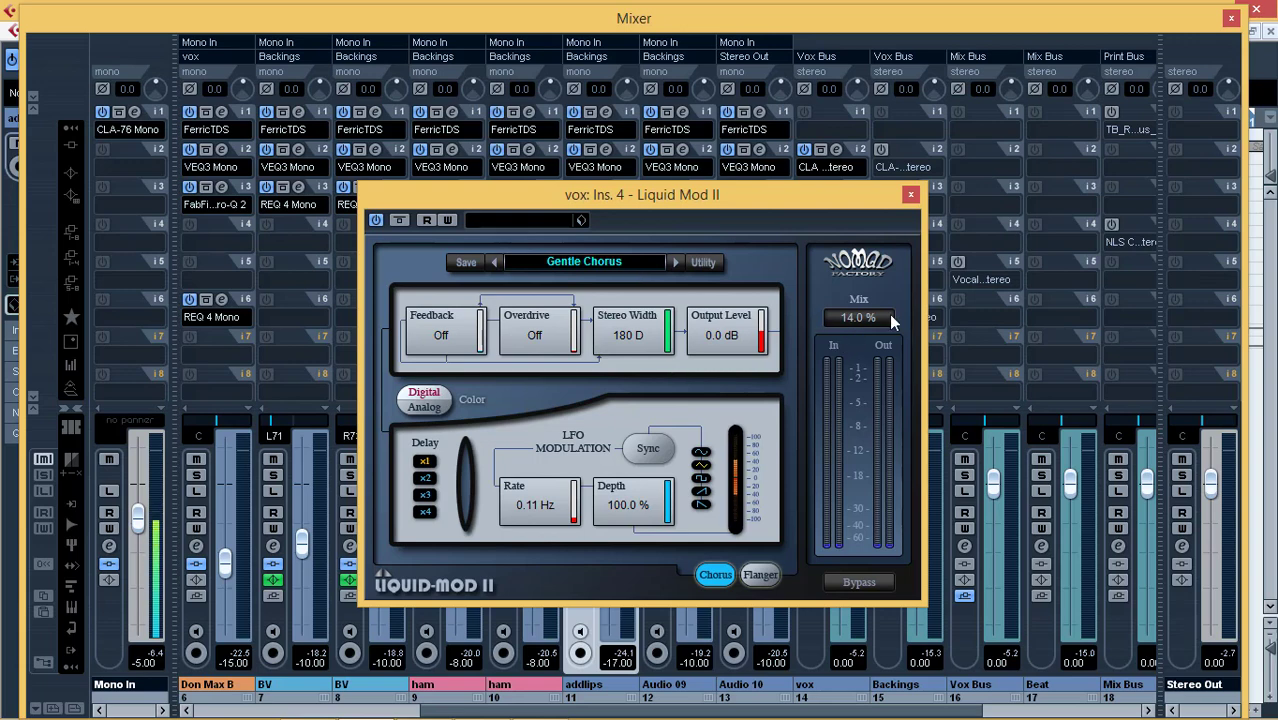
pyautogui.click(910, 194)
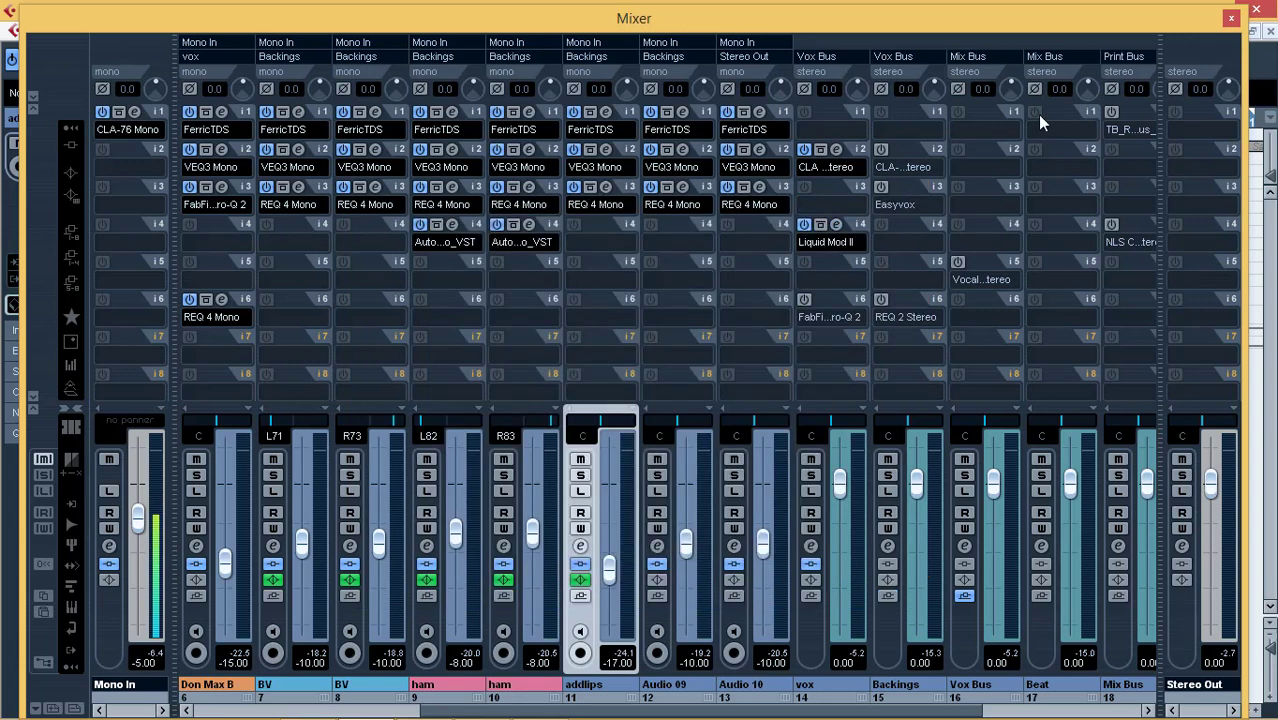
# Play the vocals with the Copy instrumental track muted and again with it unmuted to hear the Liquid Mod II chorus
pyautogui.click(1231, 18)
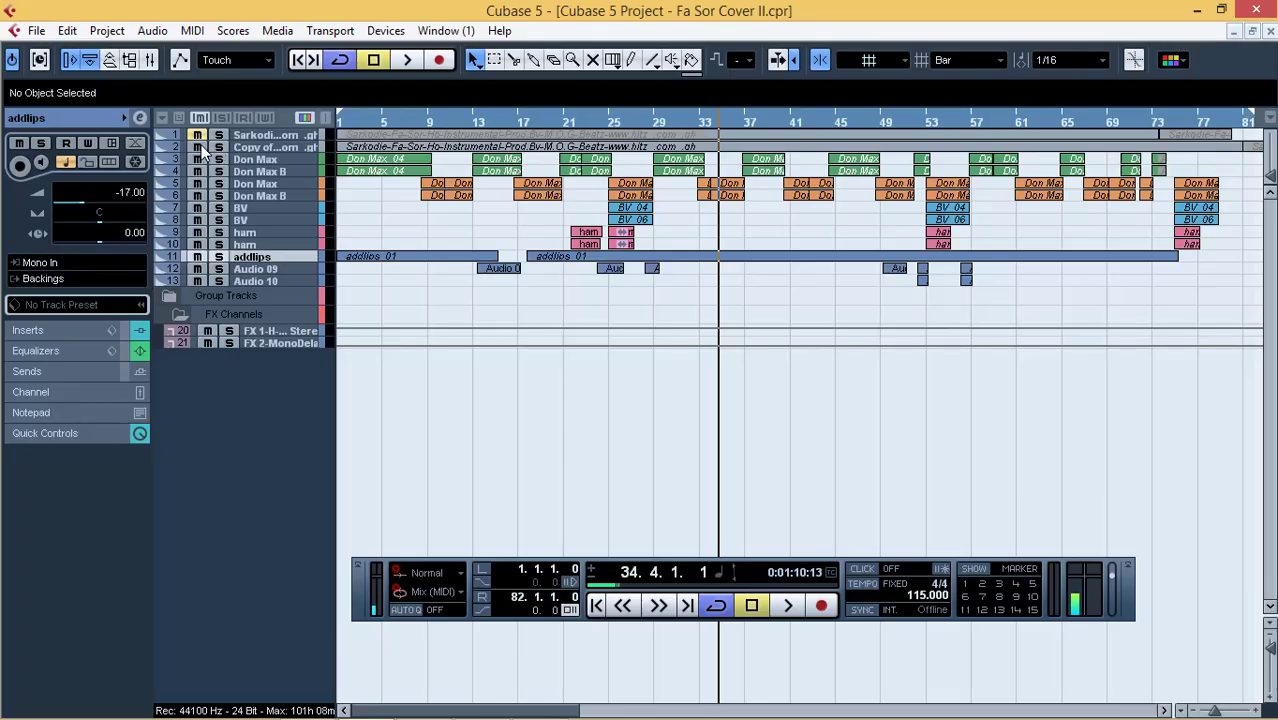
pyautogui.press('space')
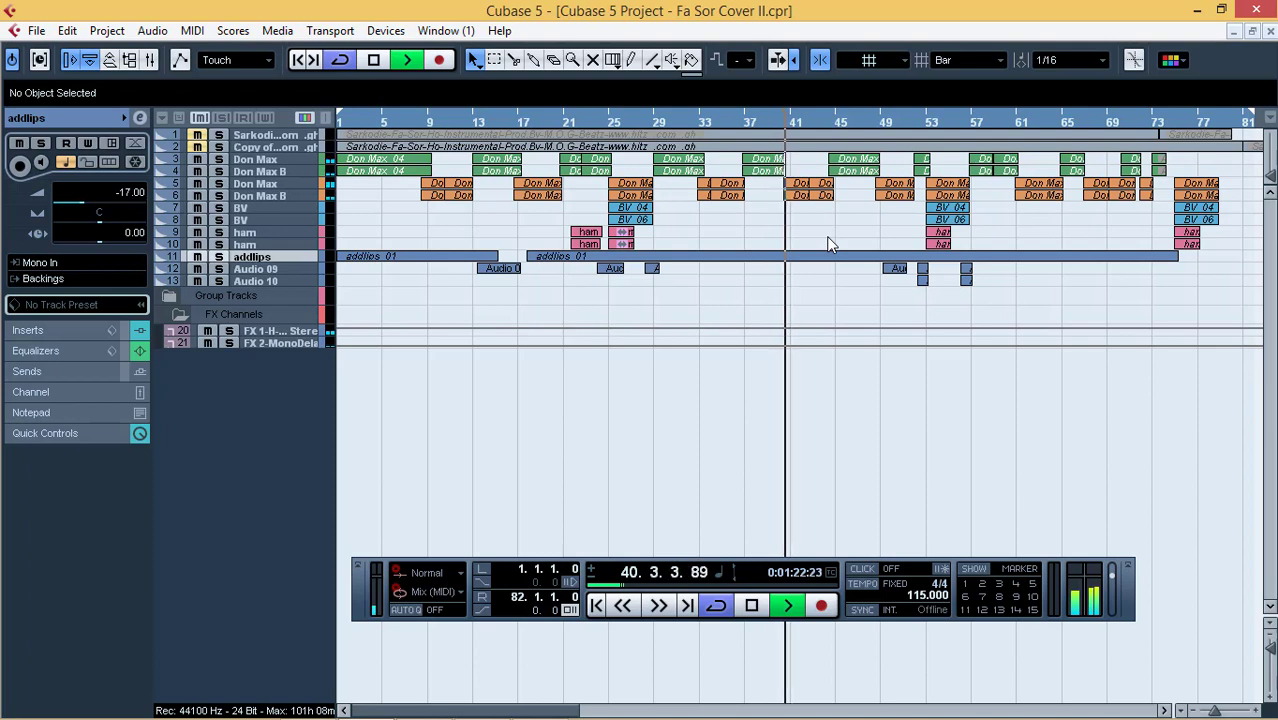
pyautogui.press('space')
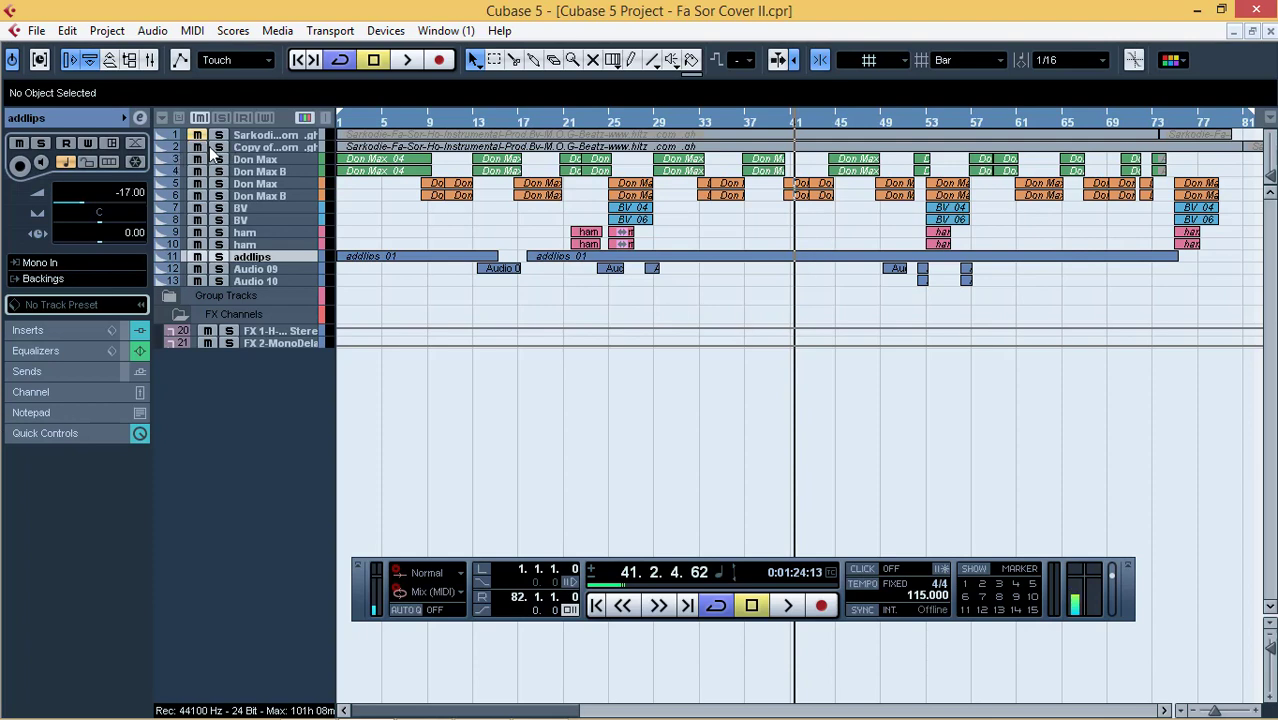
pyautogui.press('space')
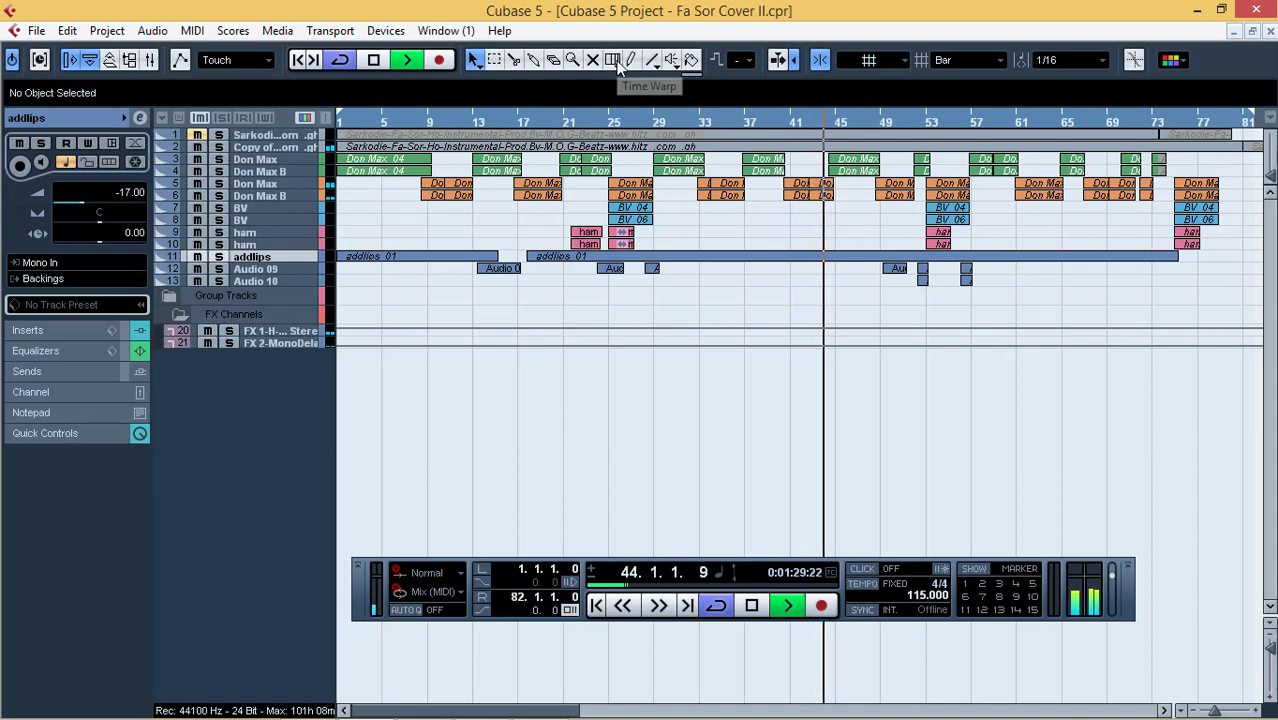
pyautogui.press('space')
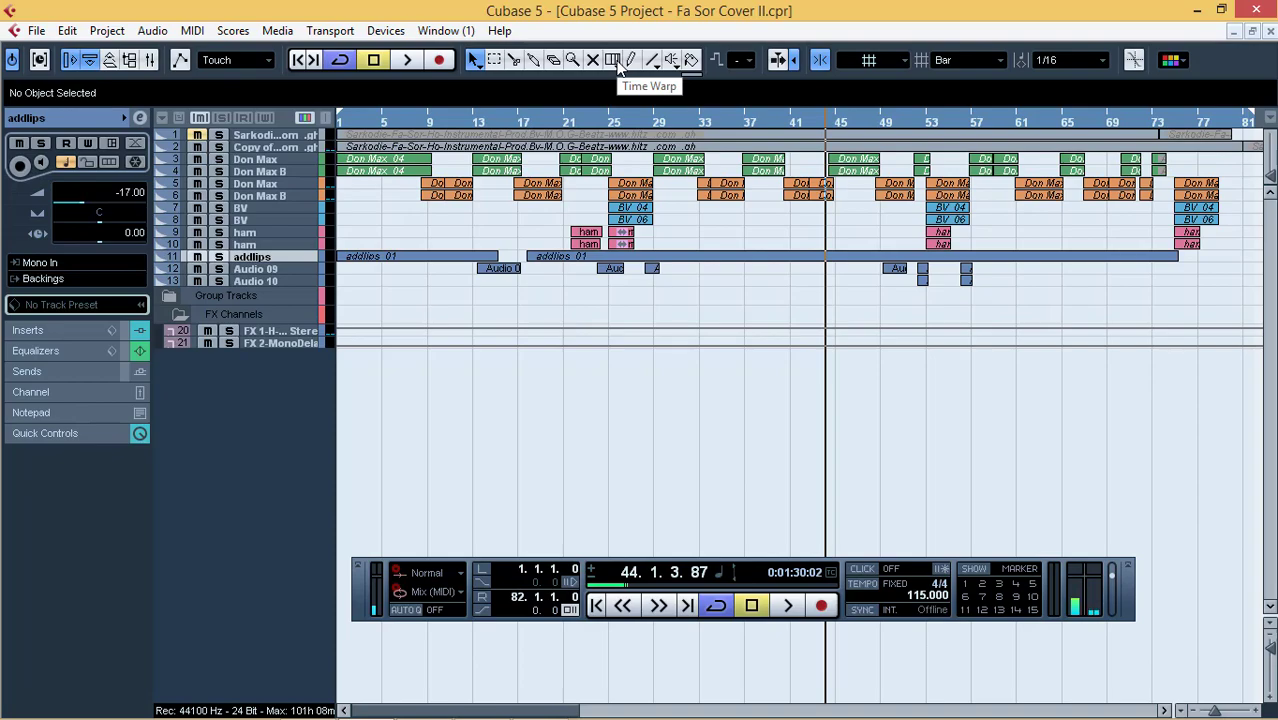
# Enable FabFilter Pro-Q 2 in slot 6 of the vox group channel and inspect its Vocal curve during playback
pyautogui.press('F3')
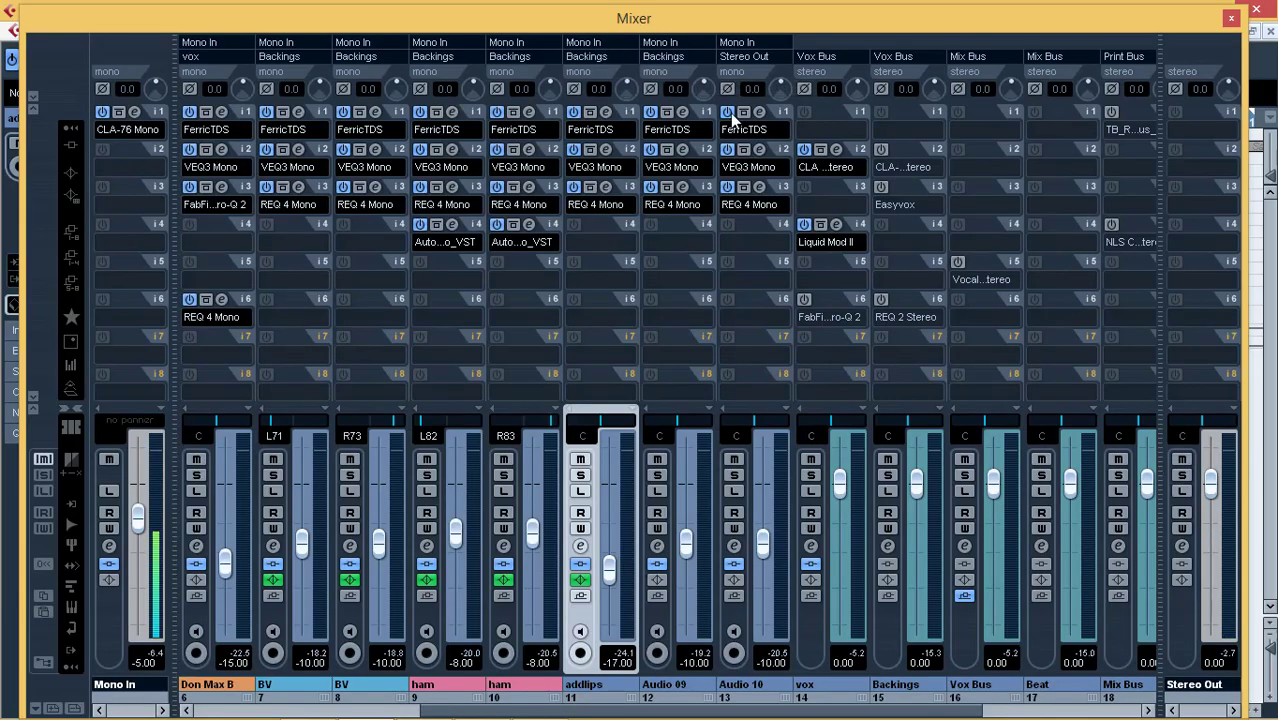
pyautogui.click(802, 300)
pyautogui.click(834, 302)
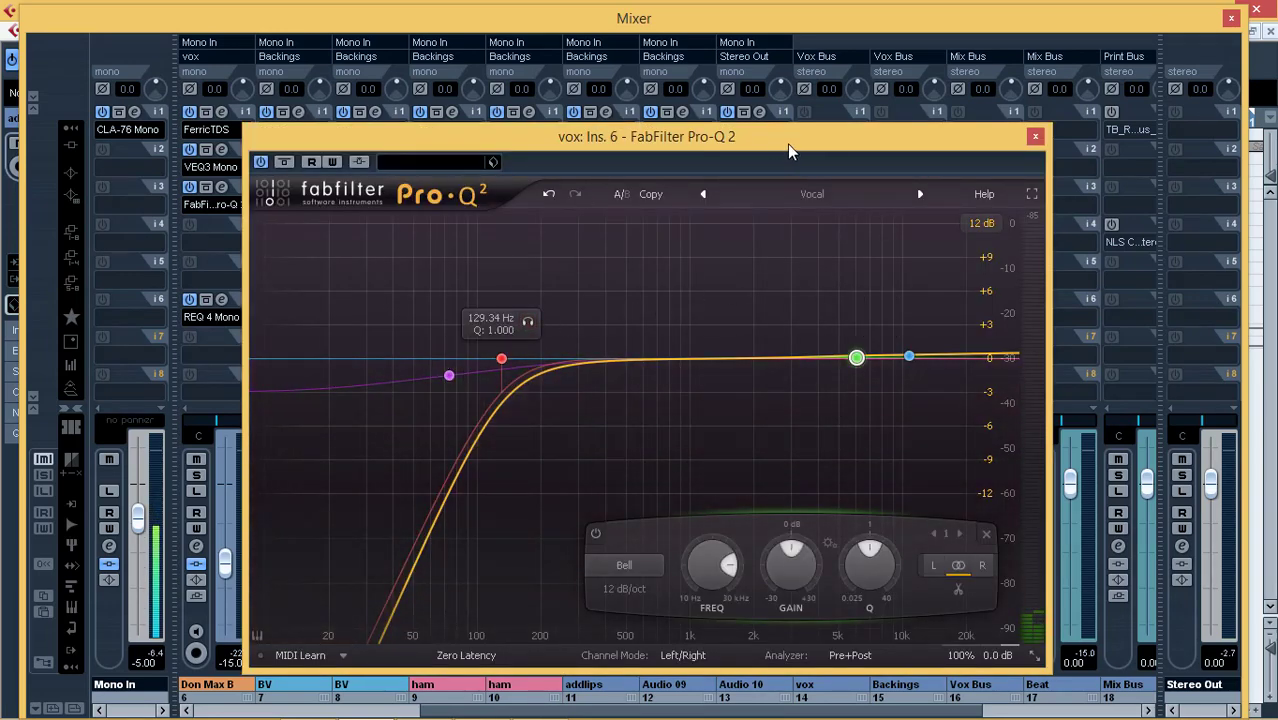
pyautogui.moveTo(787, 144); pyautogui.dragTo(480, 139)
pyautogui.moveTo(565, 132); pyautogui.dragTo(727, 92)
pyautogui.press('space')
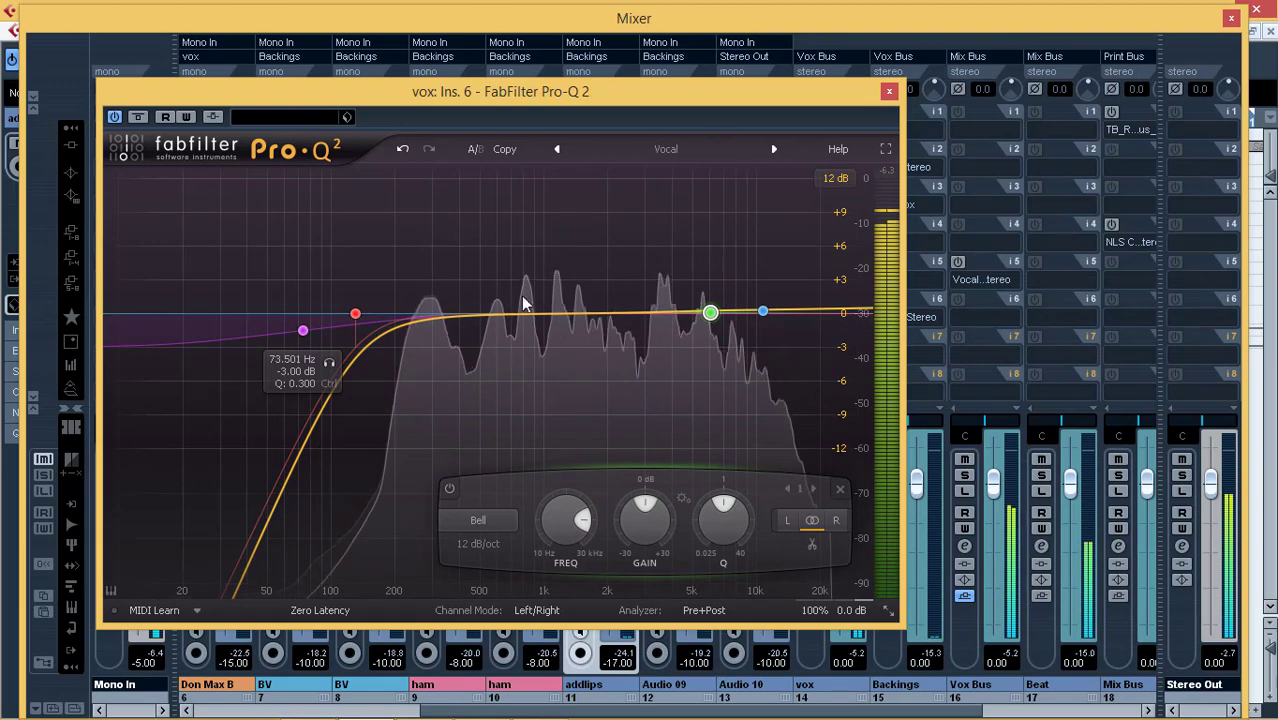
# Stop playback and close the vox group channel's FabFilter Pro-Q 2 editor
pyautogui.press('space')
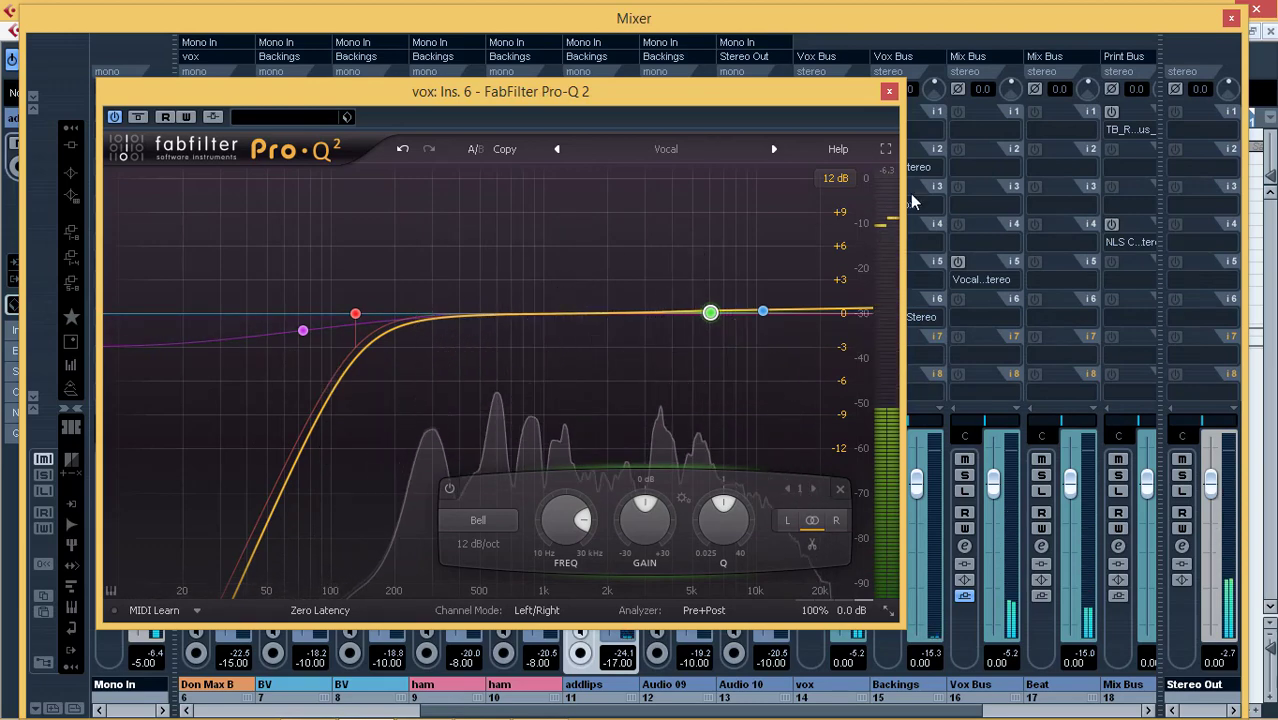
pyautogui.click(888, 93)
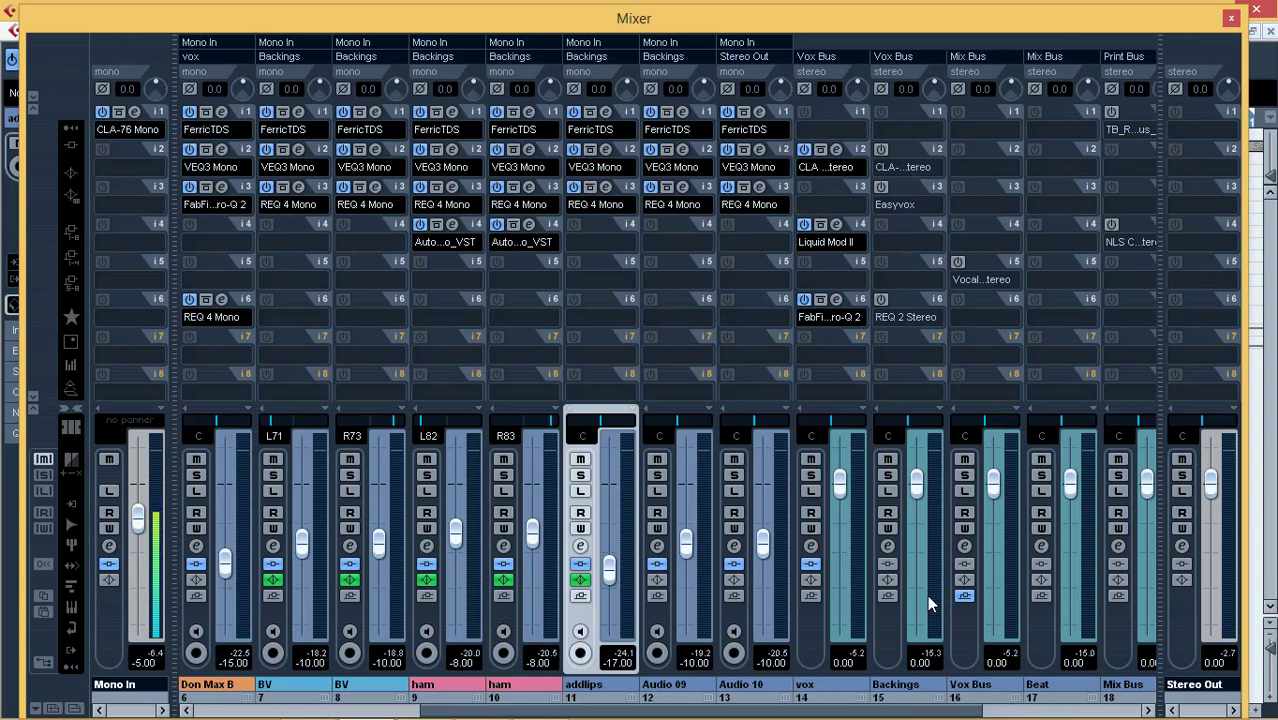
# Enable CLA-3A Stereo in slot 2 and REQ 2 Stereo in slot 6 of the Backings group channel, inspecting the settings of each
pyautogui.click(881, 149)
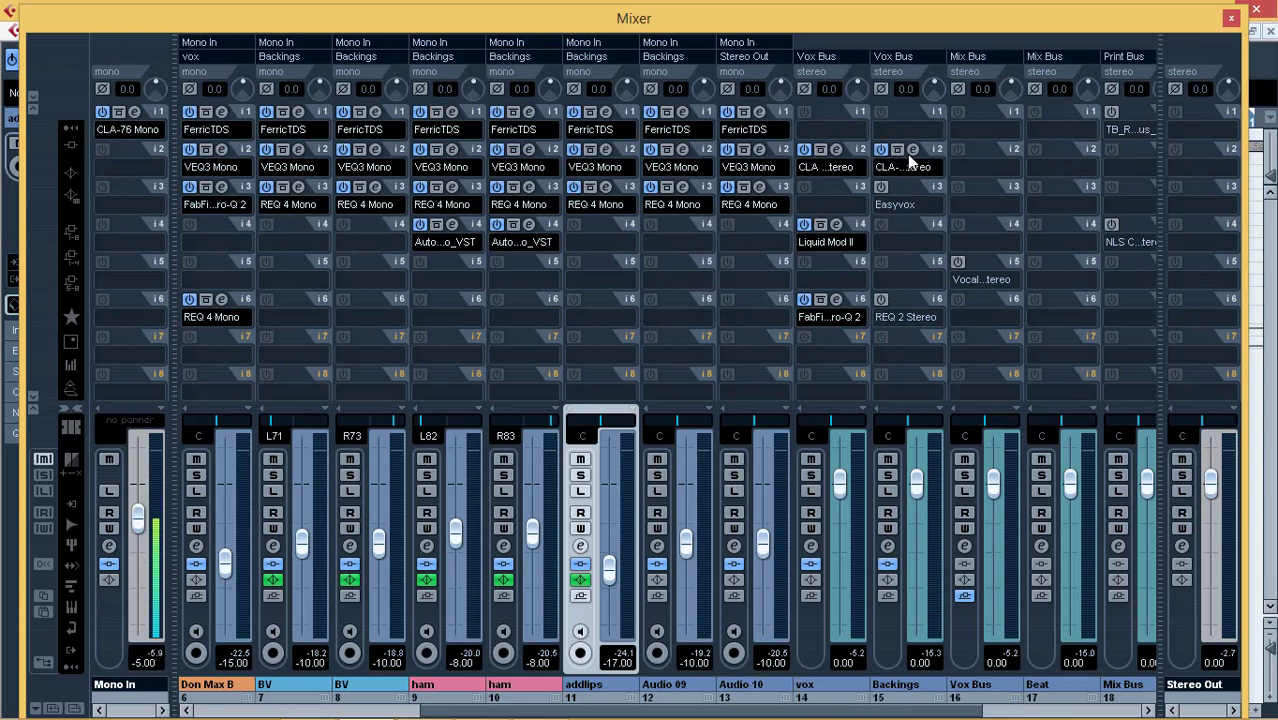
pyautogui.click(912, 151)
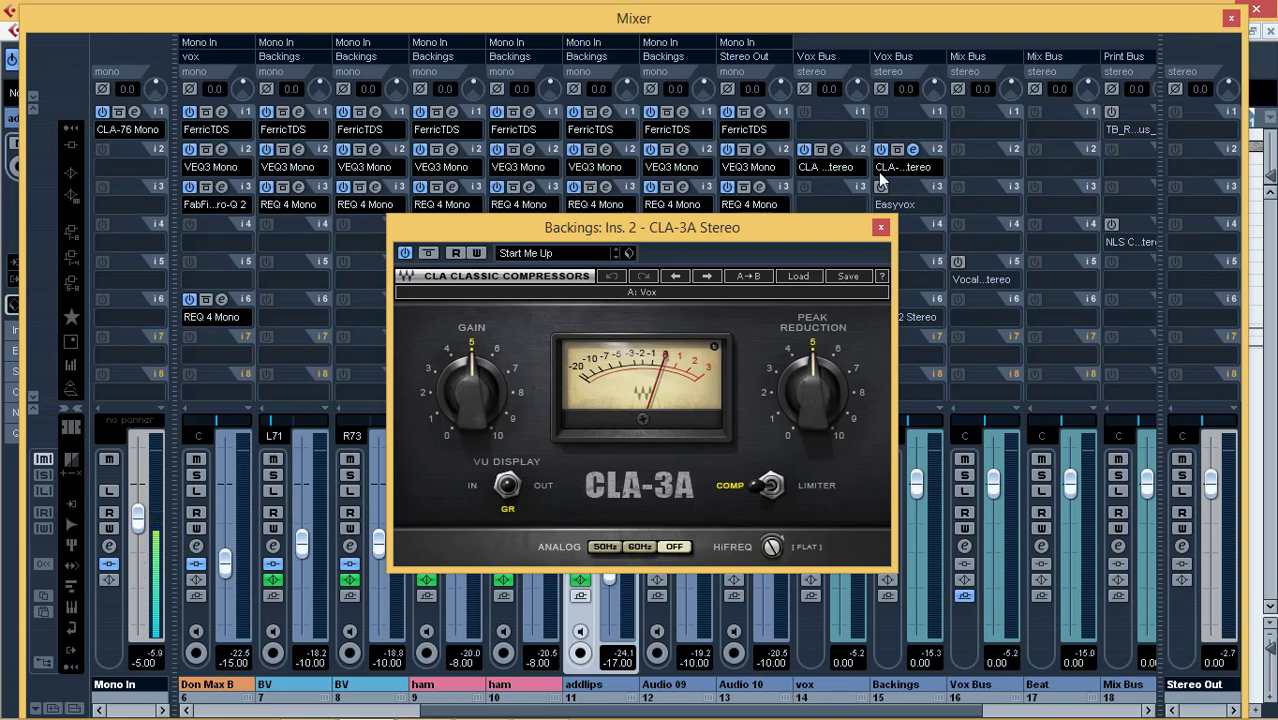
pyautogui.click(880, 226)
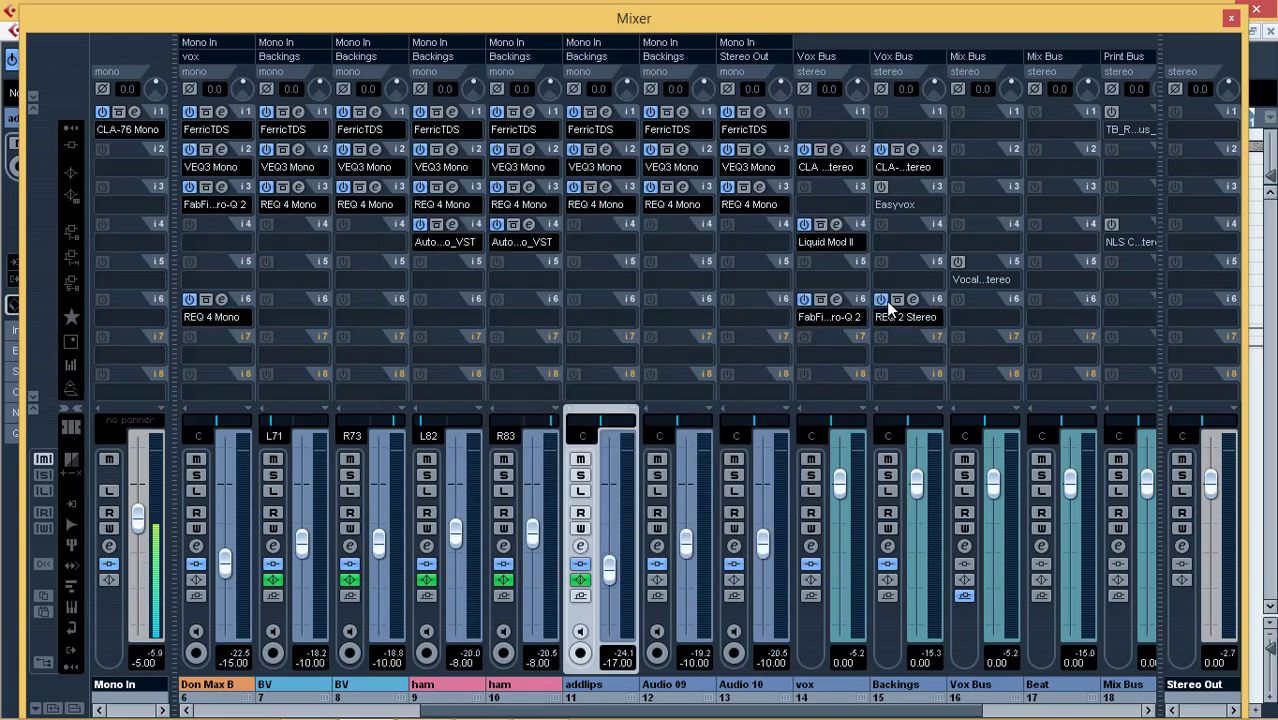
pyautogui.click(917, 312)
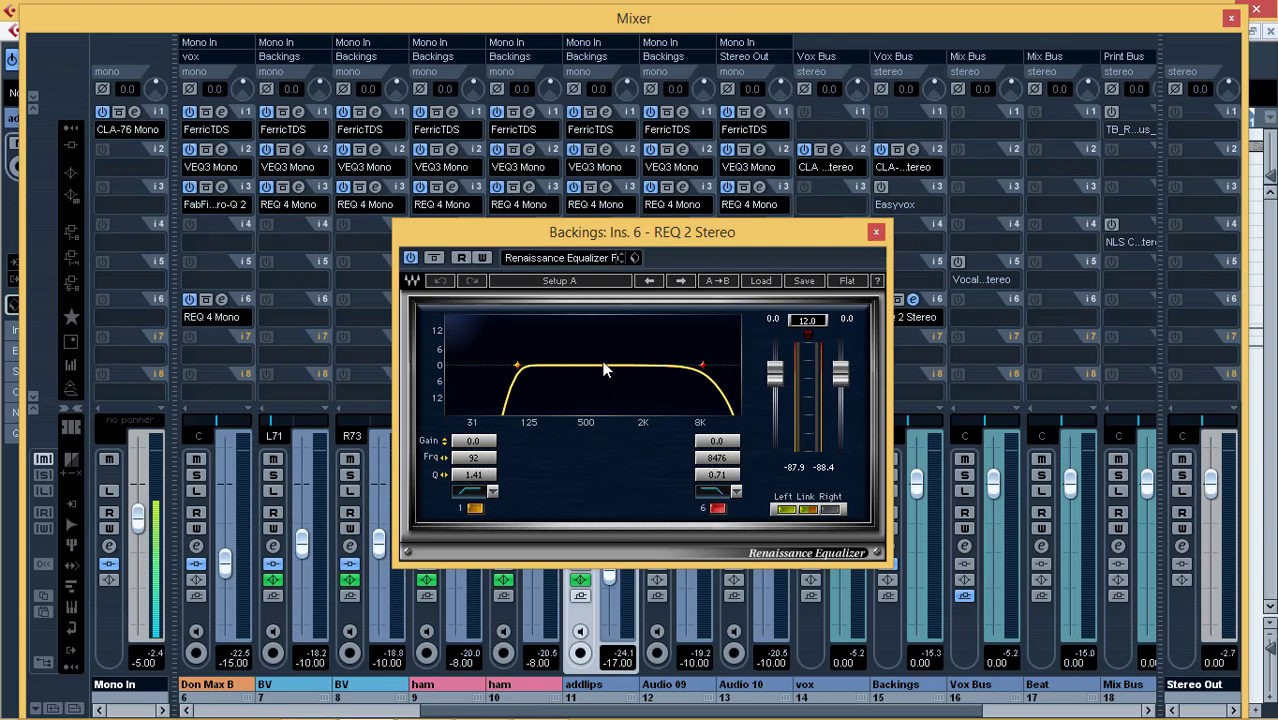
pyautogui.click(874, 234)
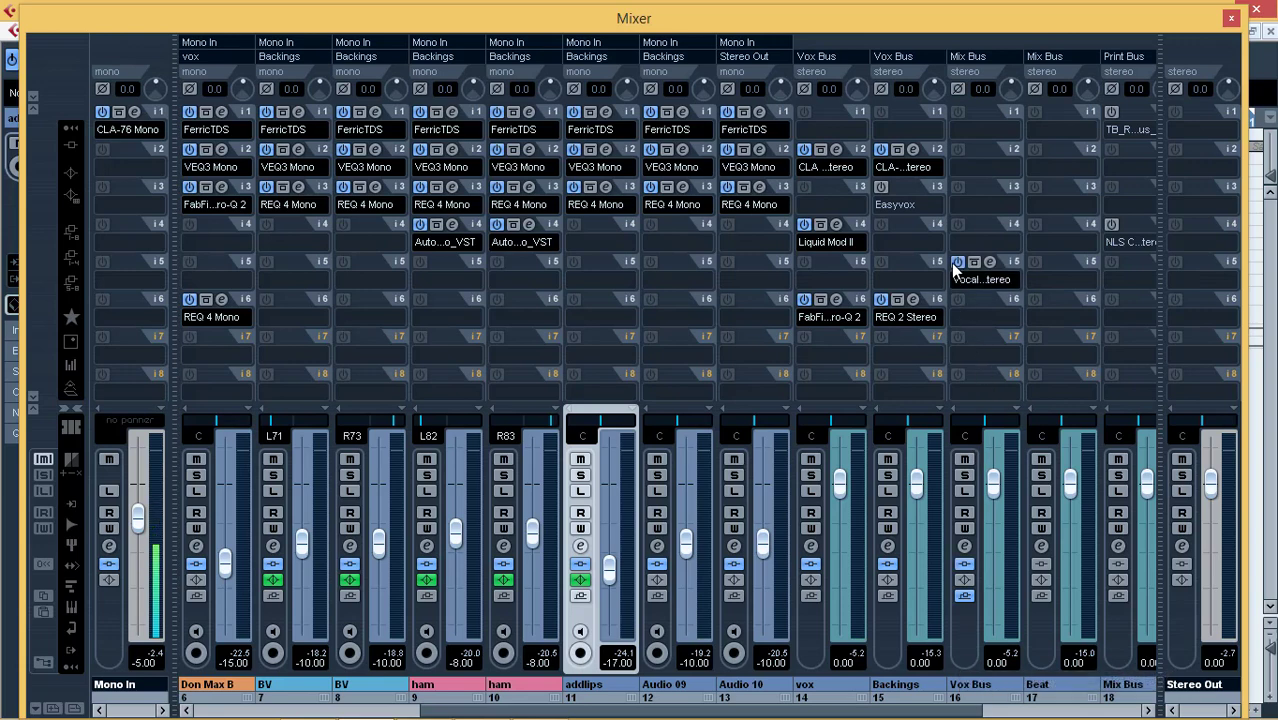
# Enable Vocal Rider Stereo in slot 5 of the Vox Bus and watch its rider fader during two short playbacks
pyautogui.click(990, 262)
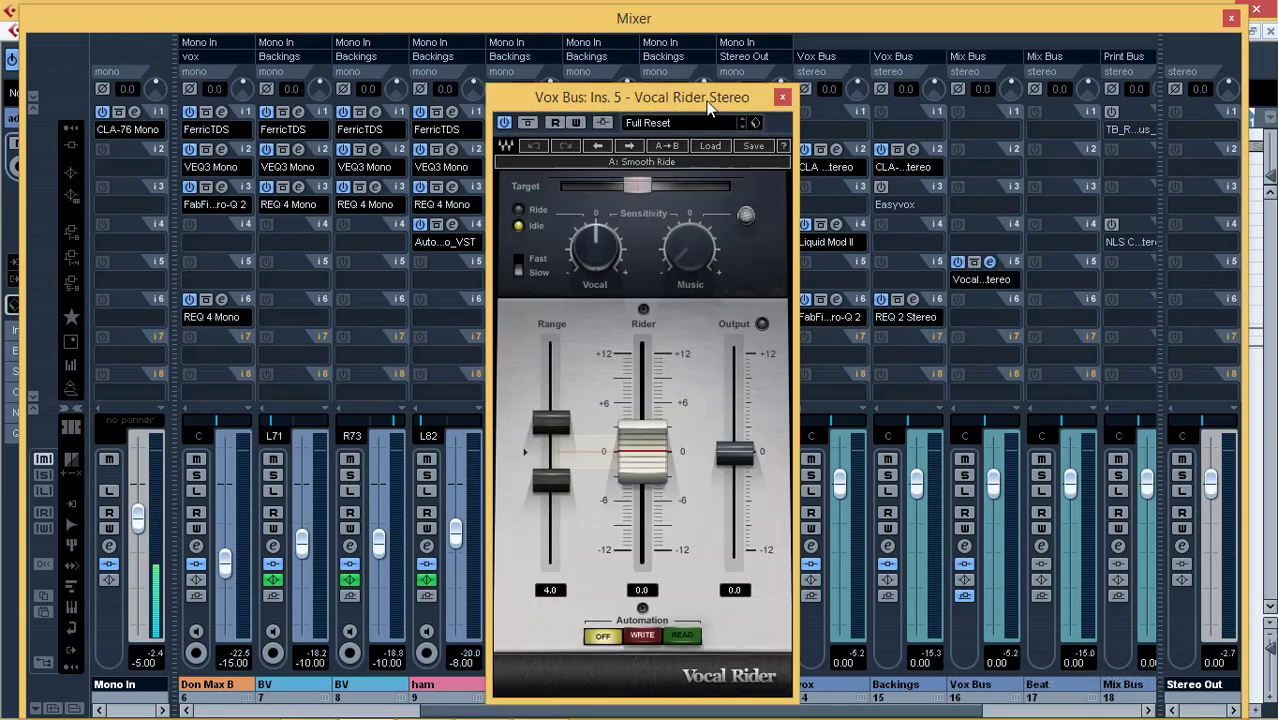
pyautogui.moveTo(708, 98); pyautogui.dragTo(568, 75)
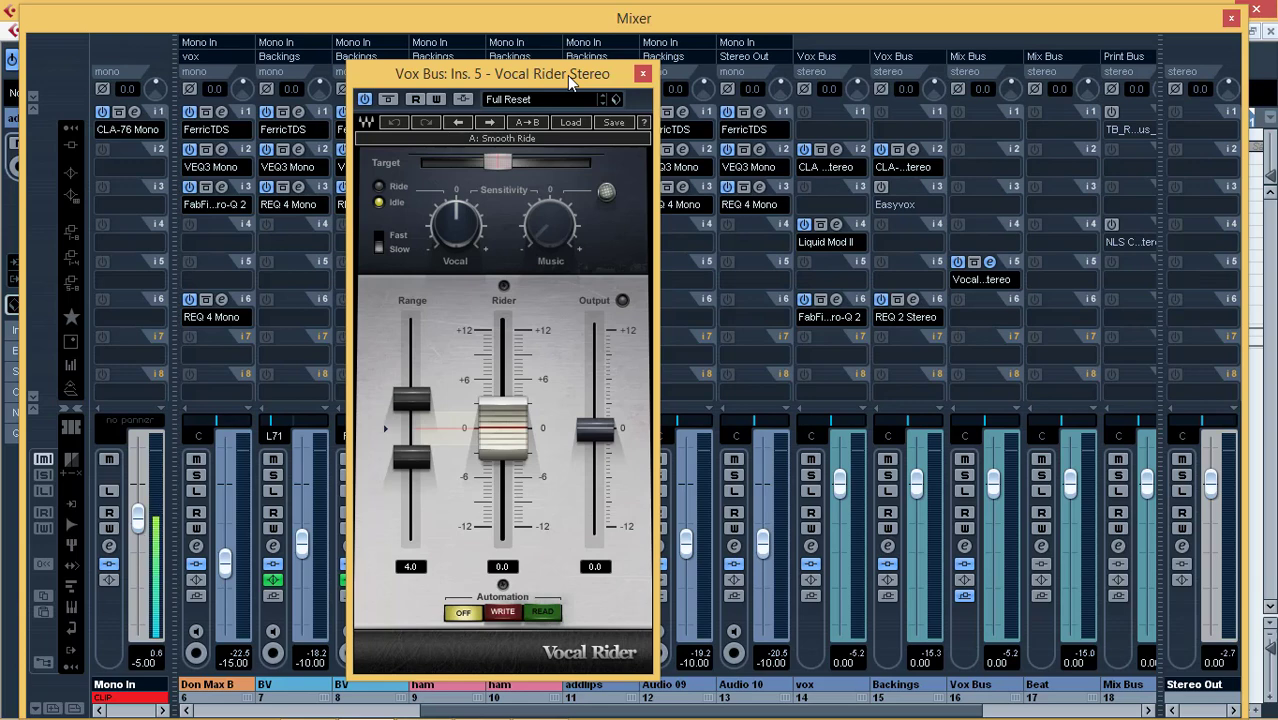
pyautogui.press('space')
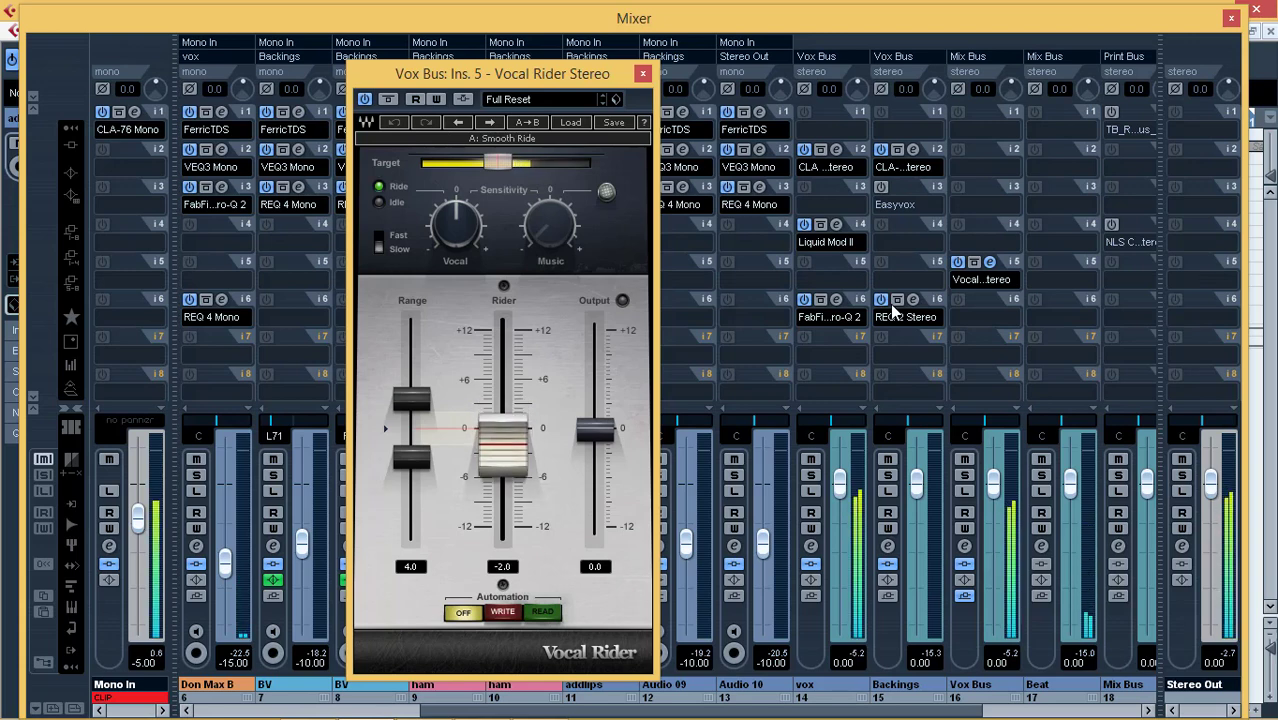
pyautogui.press('space')
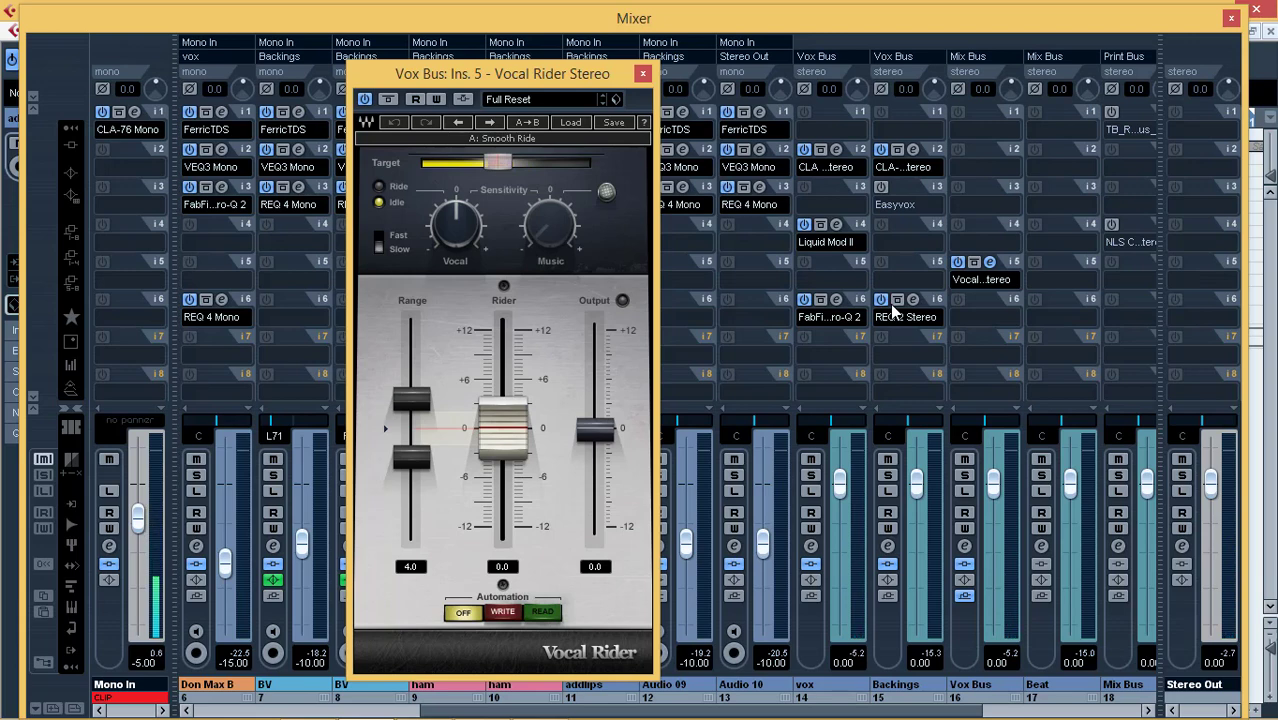
pyautogui.press('space')
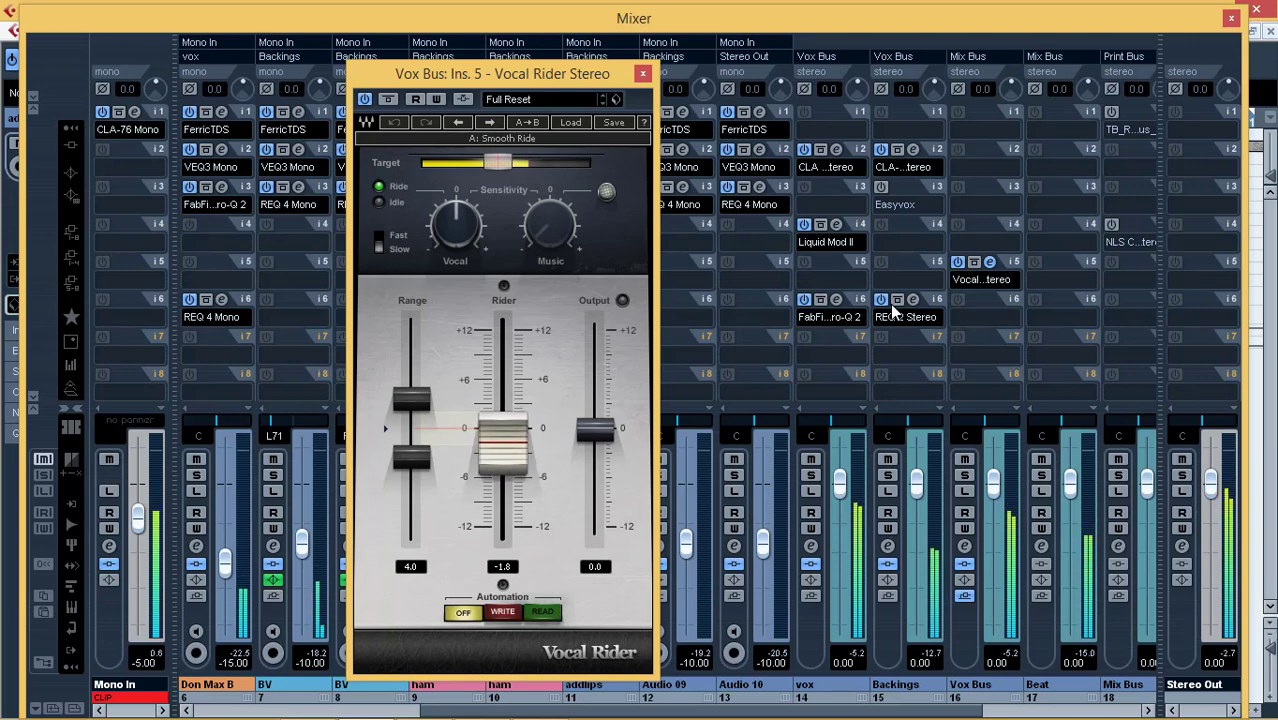
pyautogui.press('space')
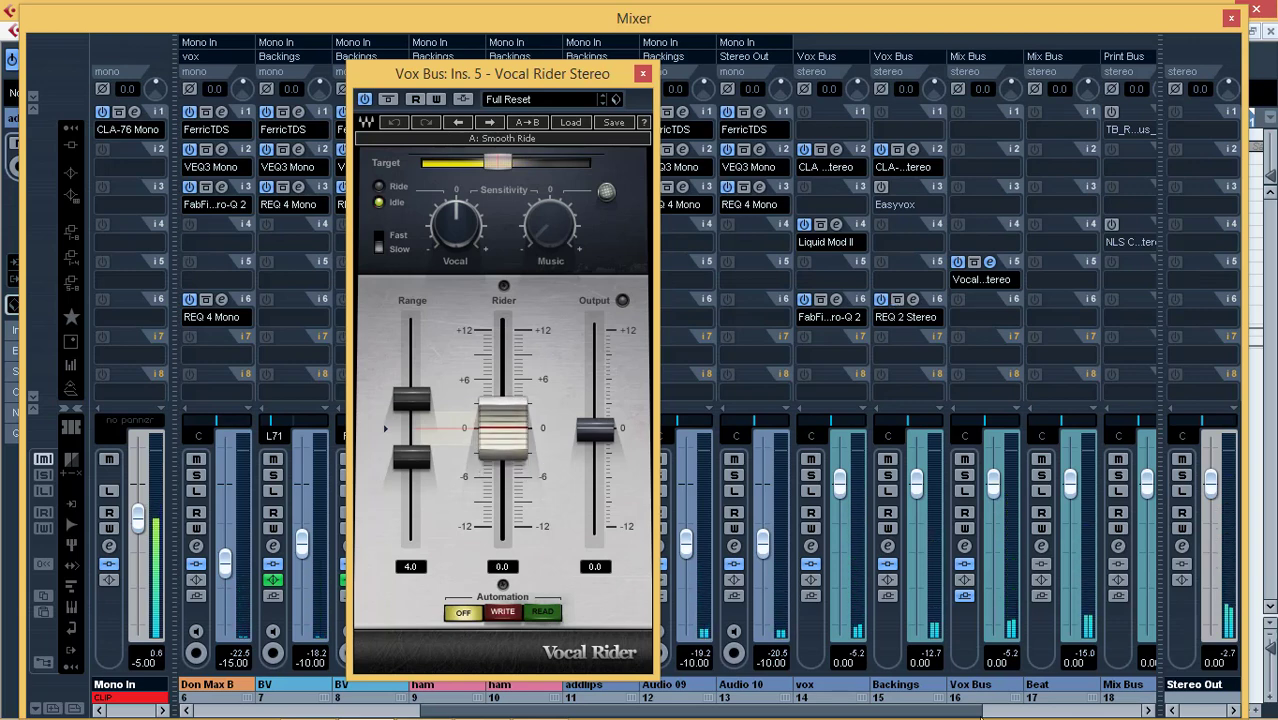
# Enable TB_ReelBus_v3 in slot 1 of the Mix Bus, inspect its Hybrid setting and the available tape types, and close the editor
pyautogui.moveTo(874, 710); pyautogui.dragTo(1032, 711)
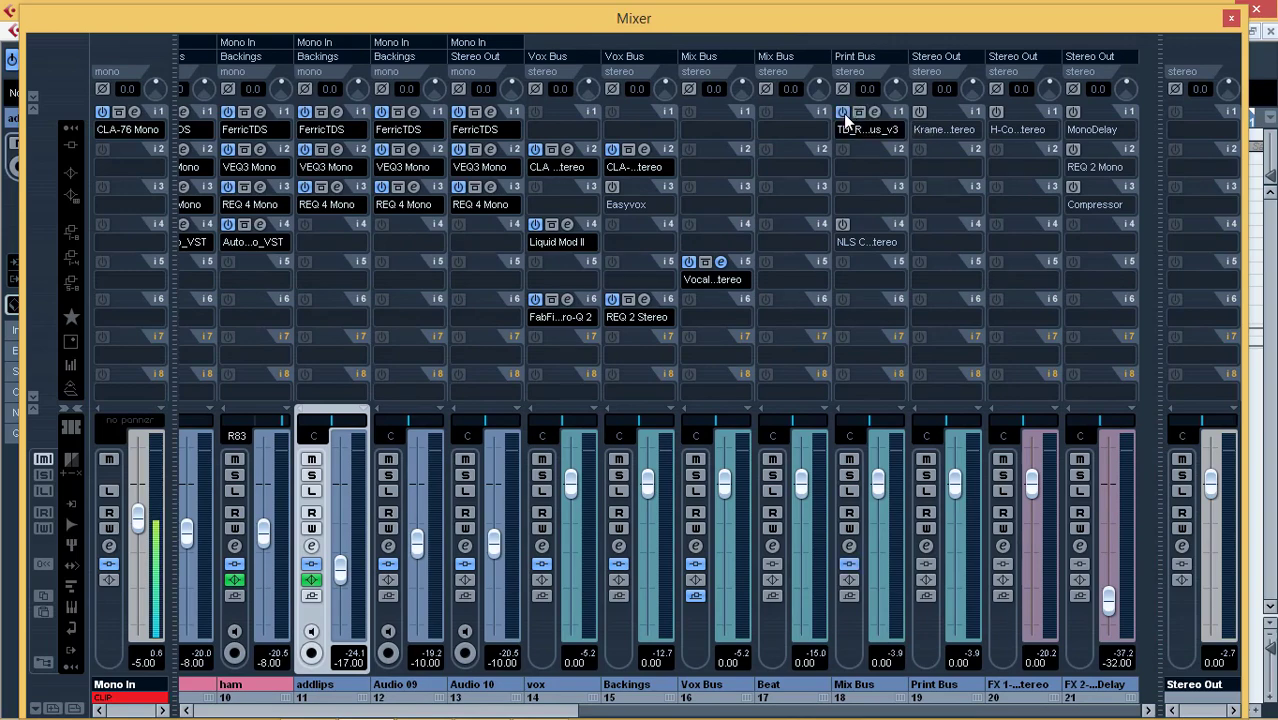
pyautogui.click(876, 112)
pyautogui.moveTo(730, 148); pyautogui.dragTo(595, 120)
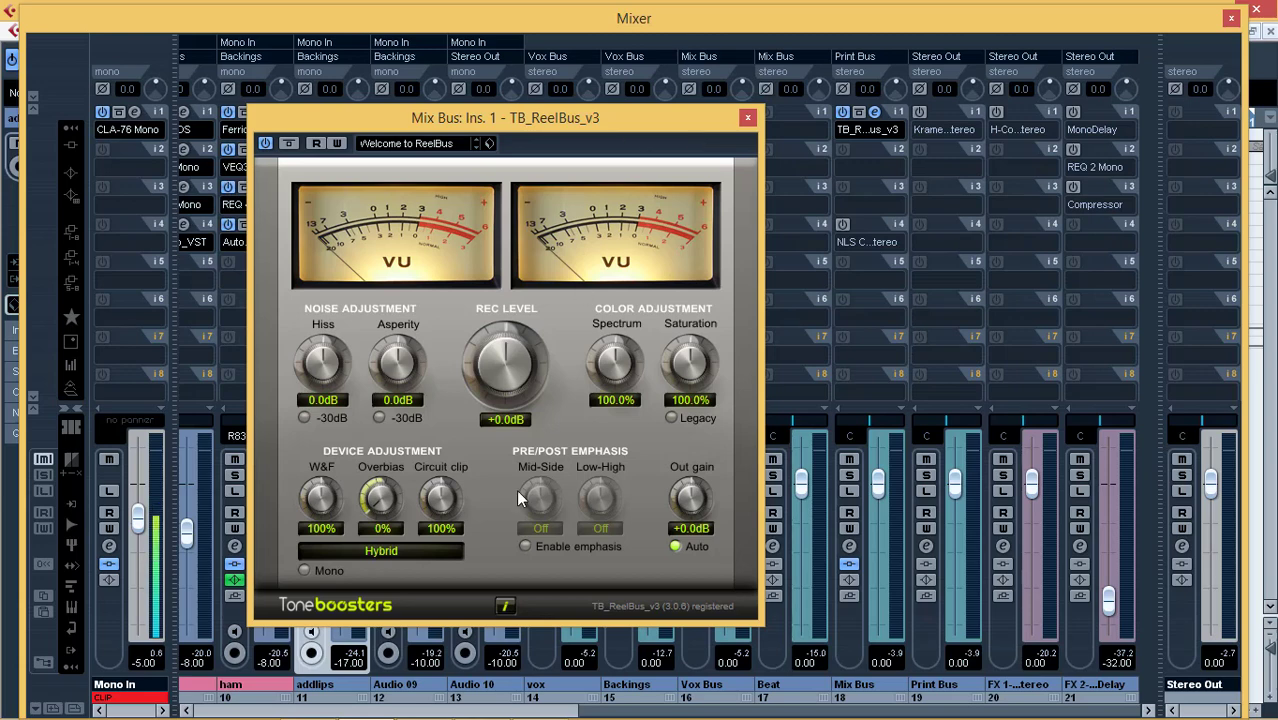
pyautogui.click(396, 552)
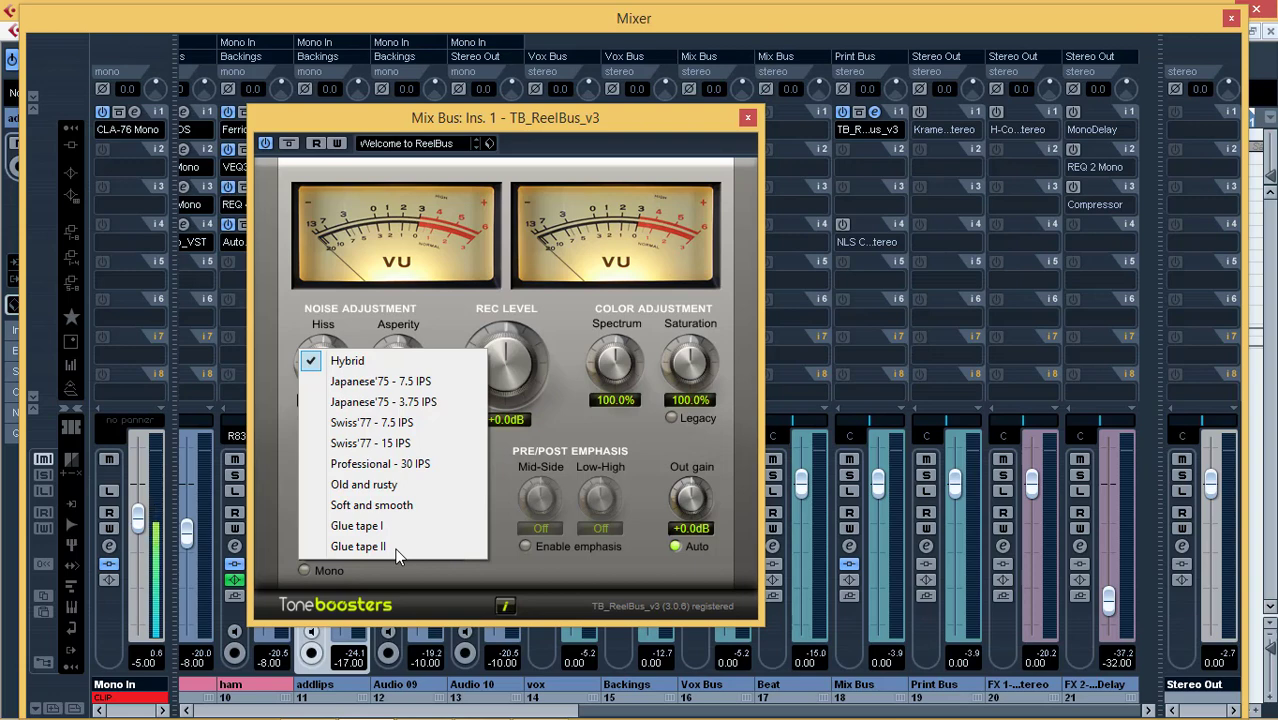
pyautogui.click(749, 119)
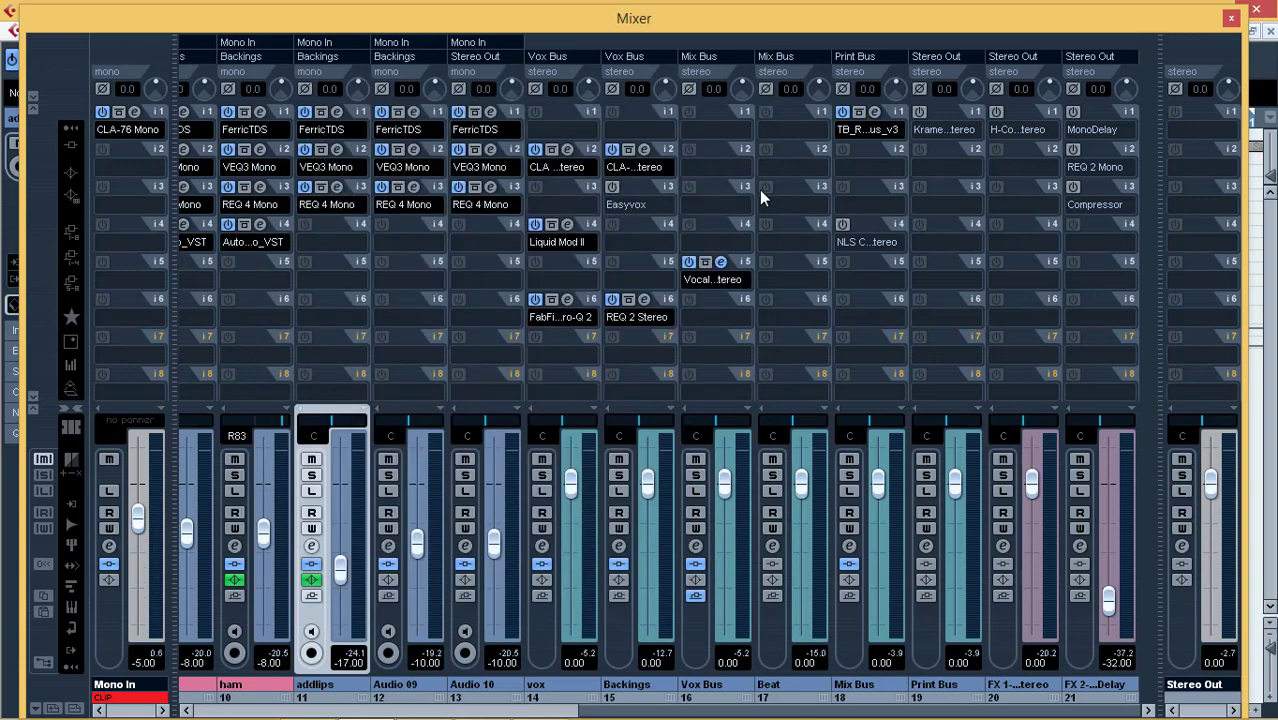
# Enable NLS Channel Stereo in slot 4 of the Mix Bus and inspect its Mike console settings, setting Drive to 0.1
pyautogui.click(843, 225)
pyautogui.click(875, 225)
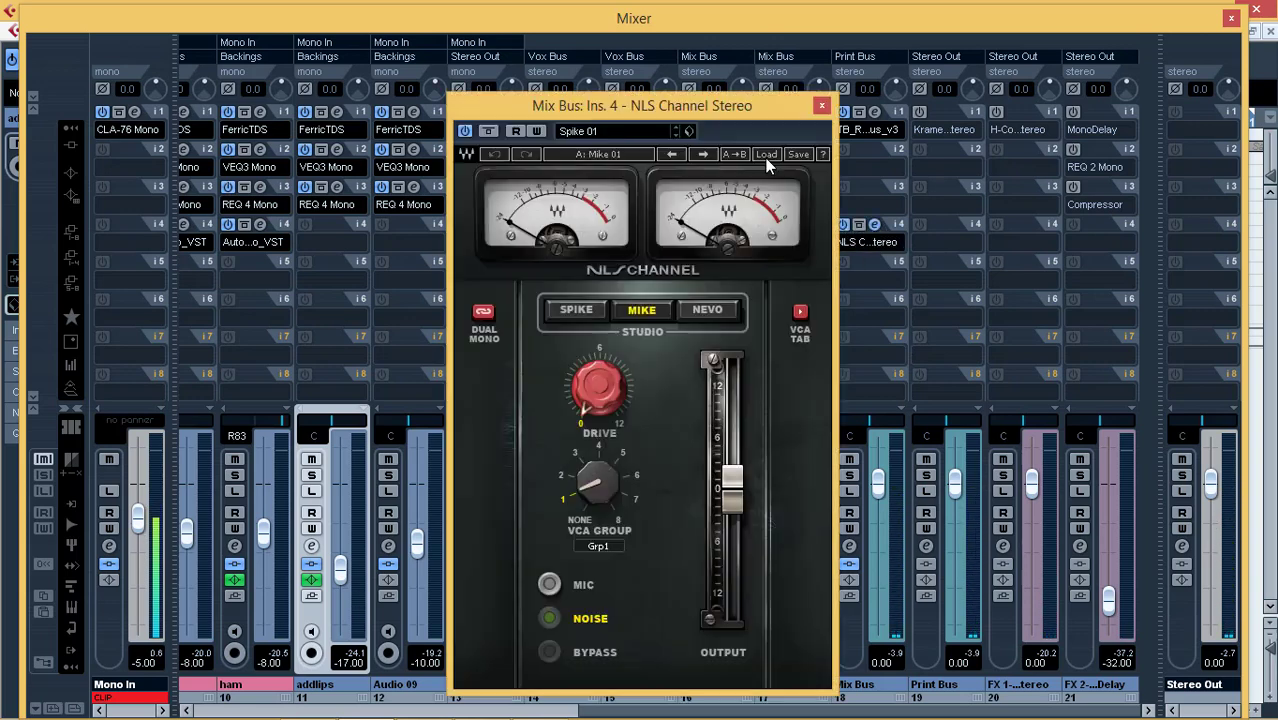
pyautogui.moveTo(737, 117); pyautogui.dragTo(583, 73)
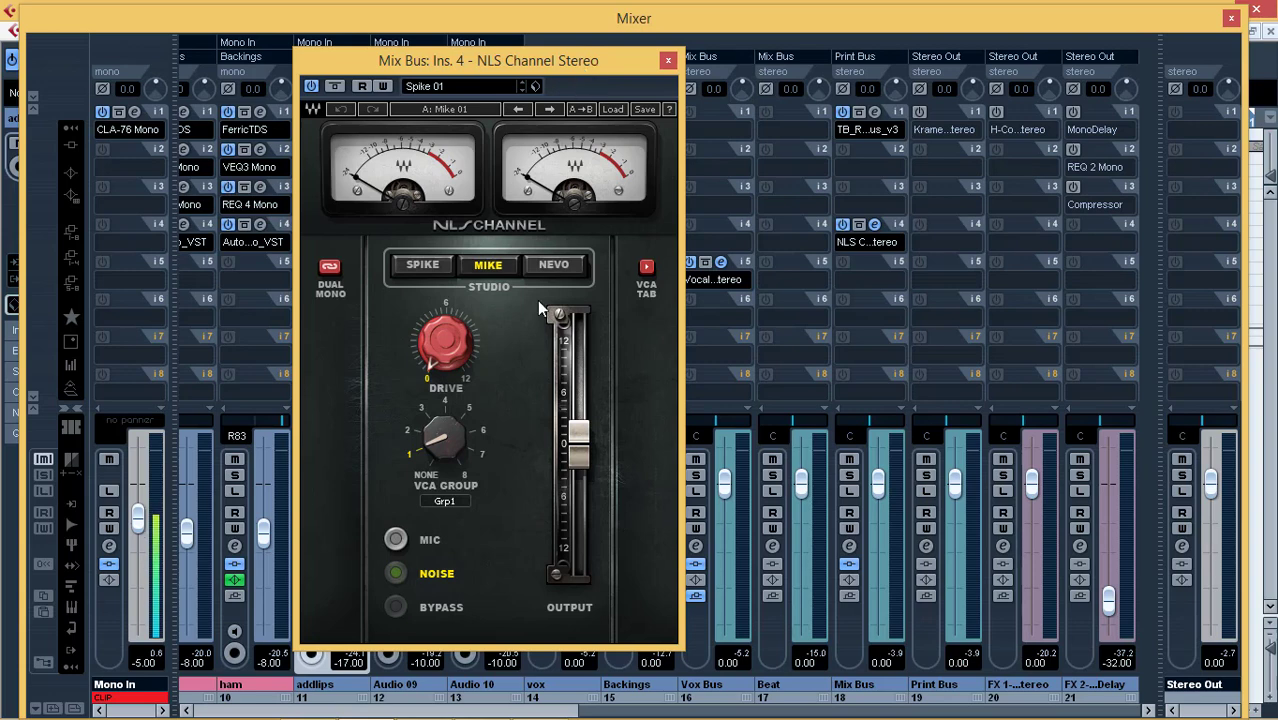
pyautogui.moveTo(446, 369); pyautogui.dragTo(446, 367)
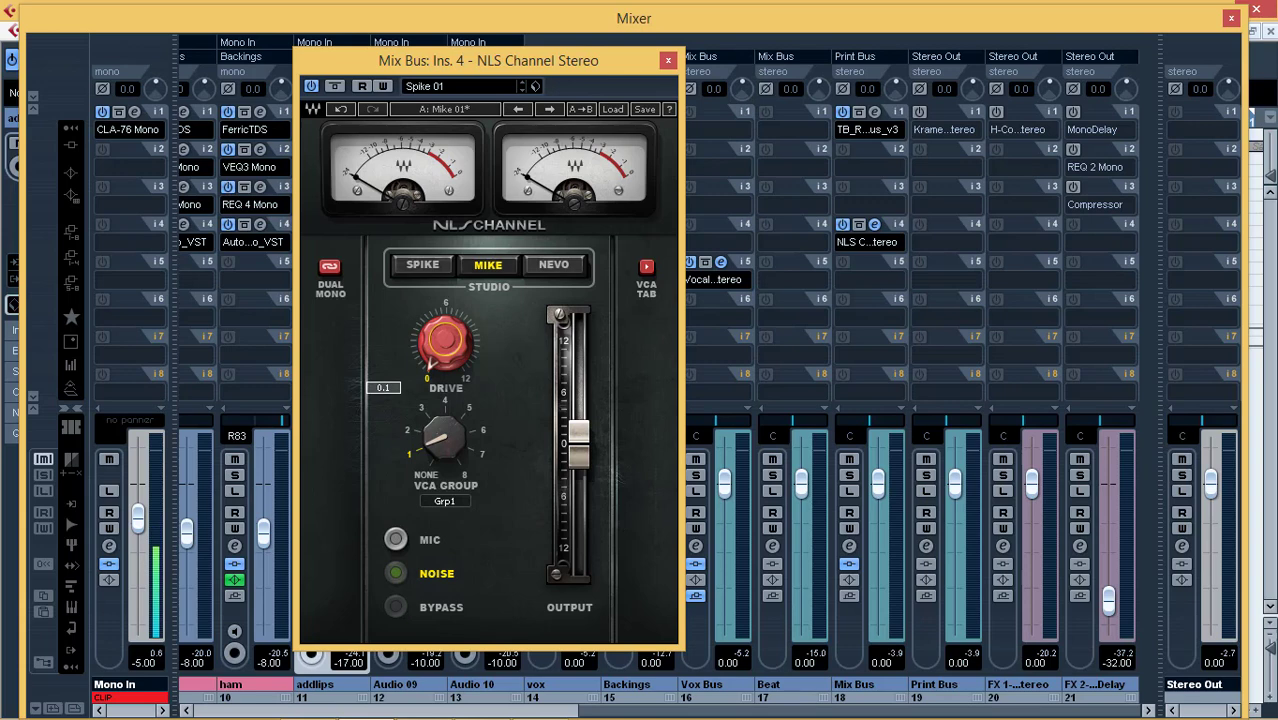
pyautogui.click(669, 60)
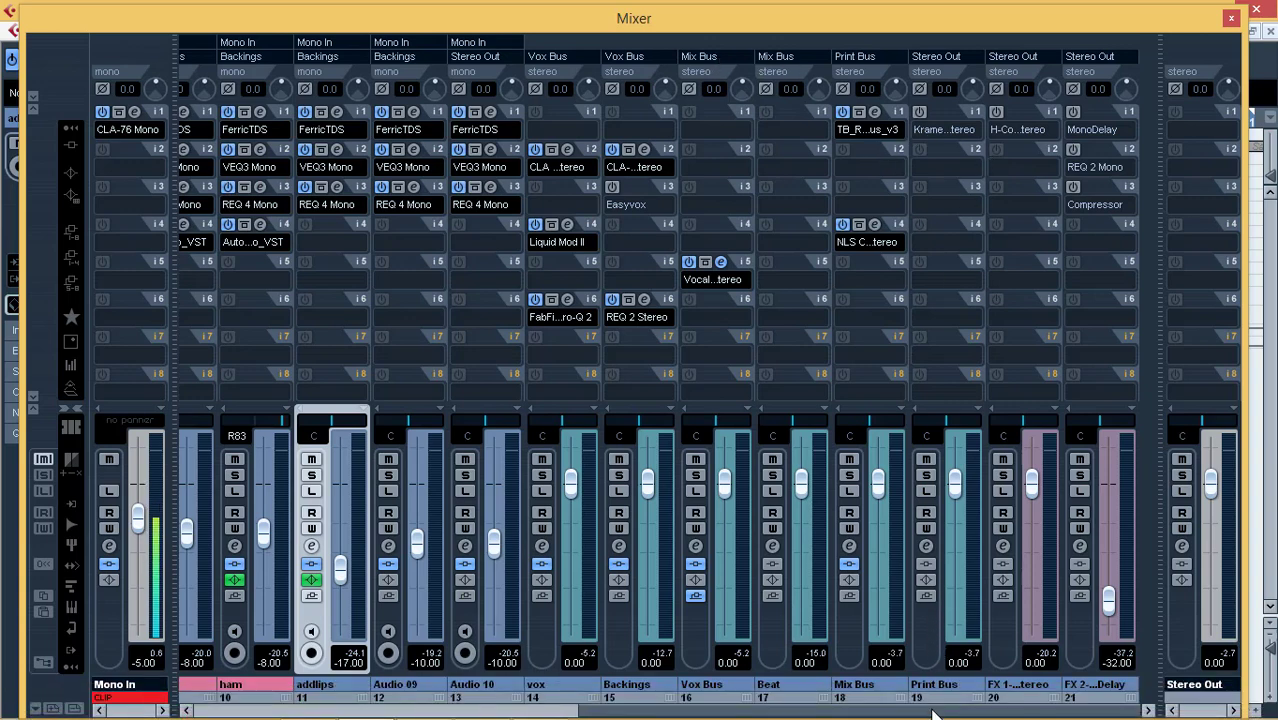
# Enable Kramer Tape Stereo in slot 1 of the Print Bus, review its Mastering presets and set Noise to Off
pyautogui.click(921, 112)
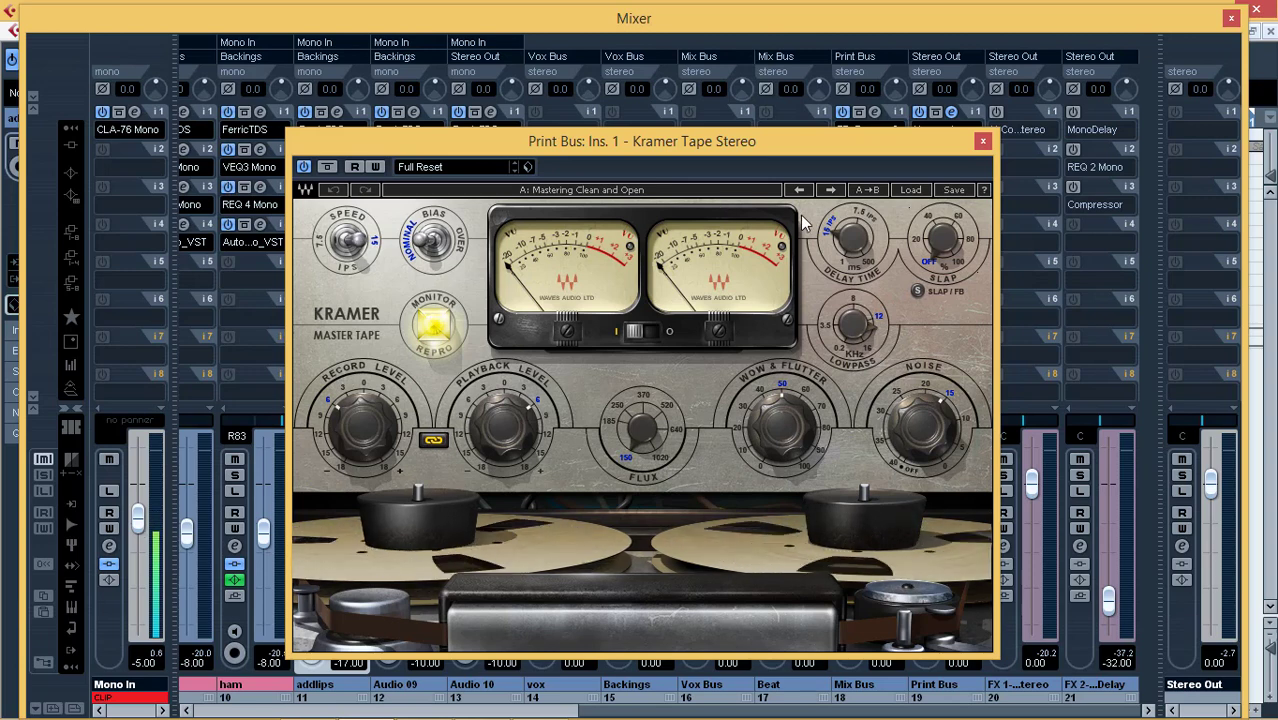
pyautogui.click(909, 192)
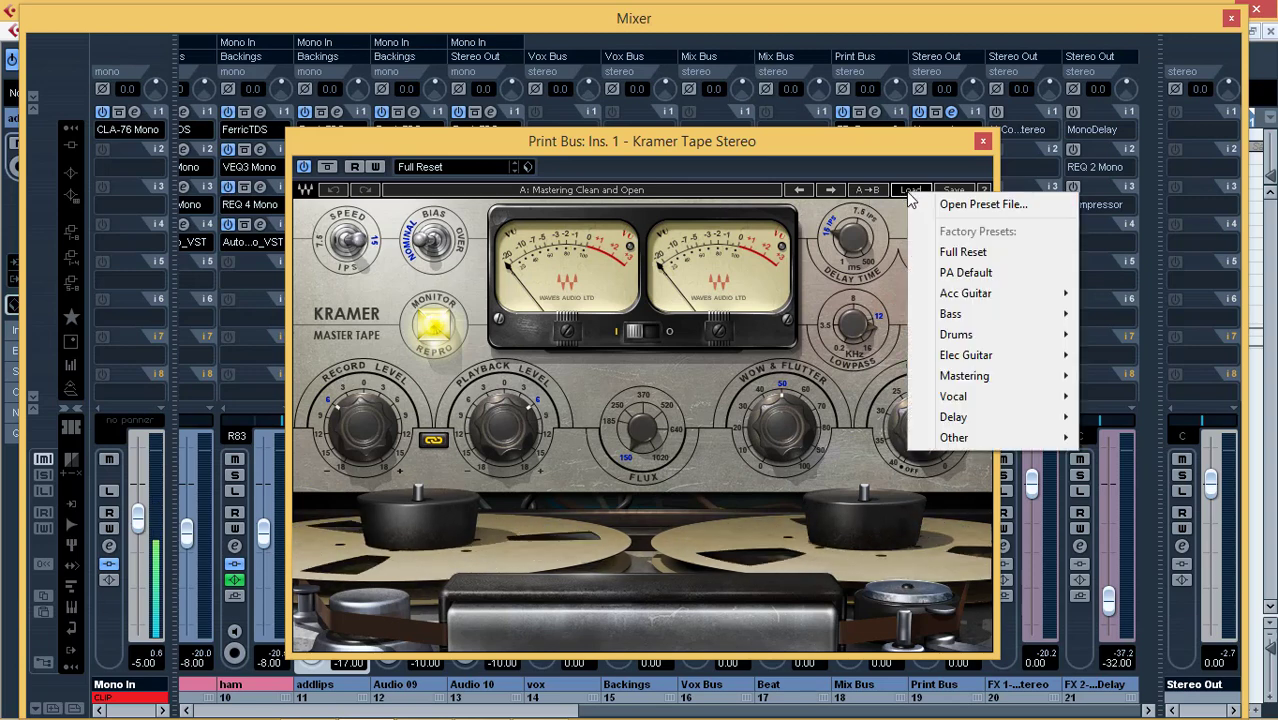
pyautogui.moveTo(1010, 389)
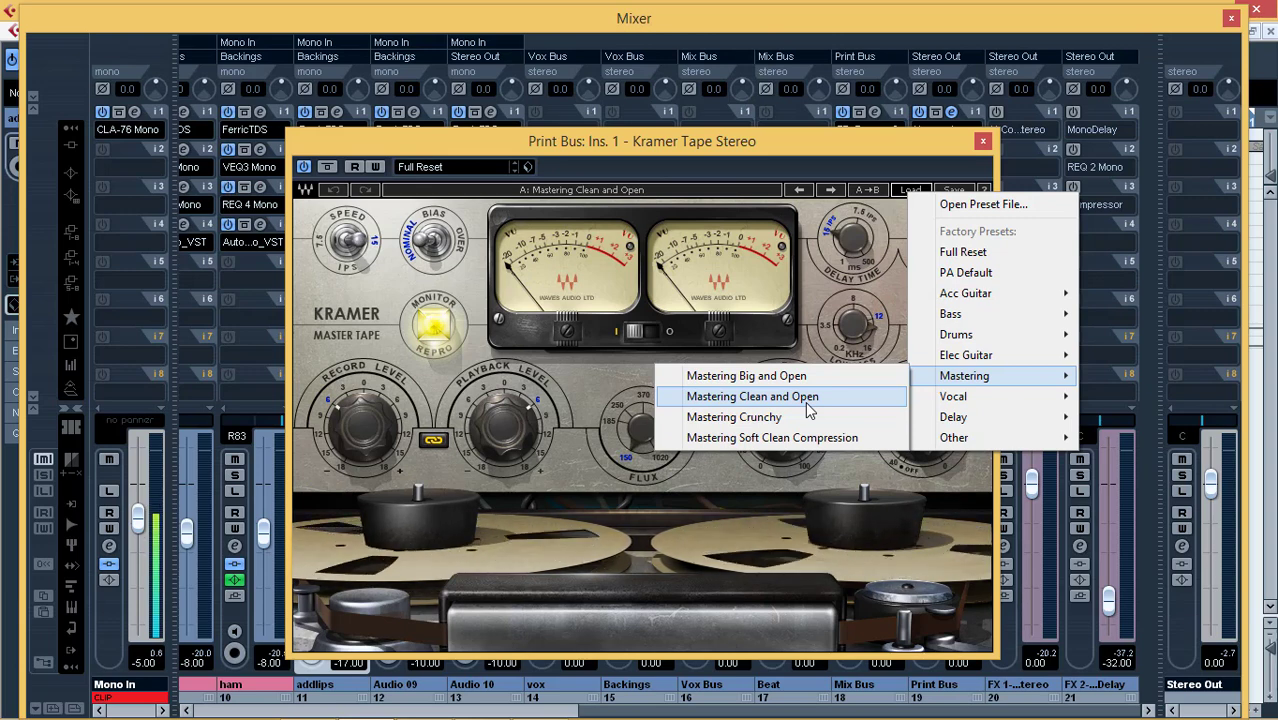
pyautogui.click(860, 136)
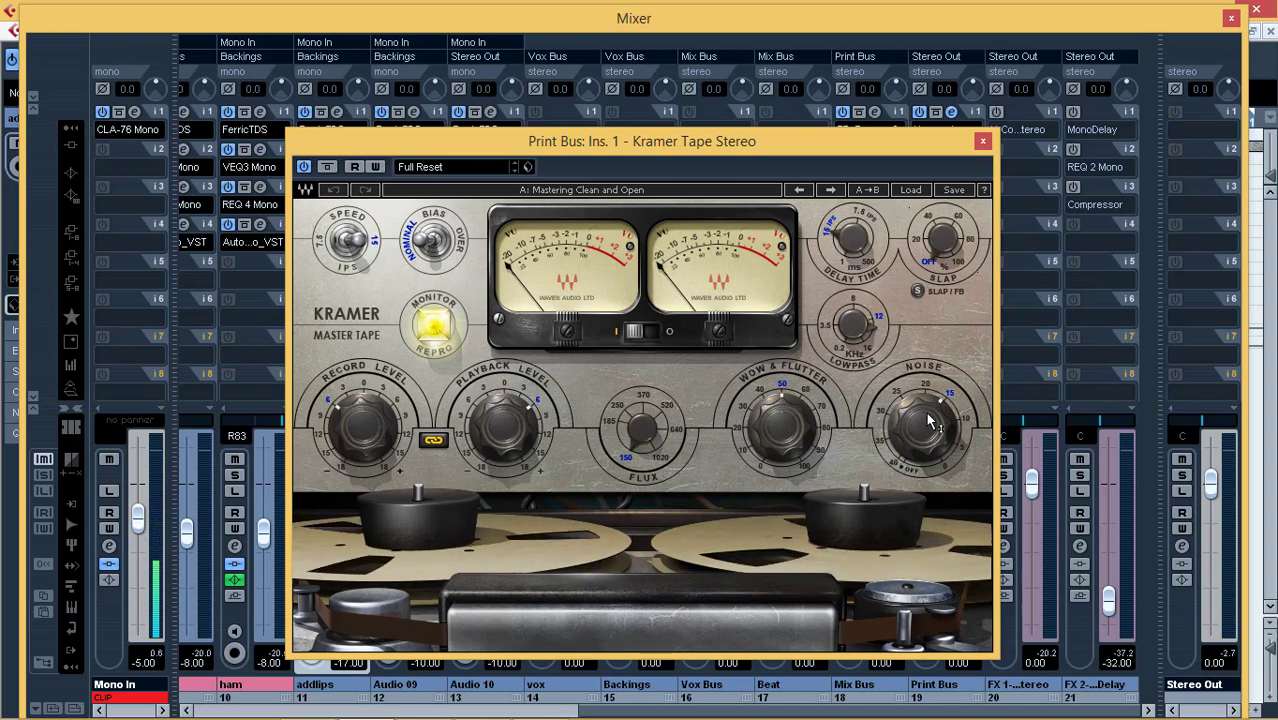
pyautogui.moveTo(933, 421); pyautogui.dragTo(933, 500)
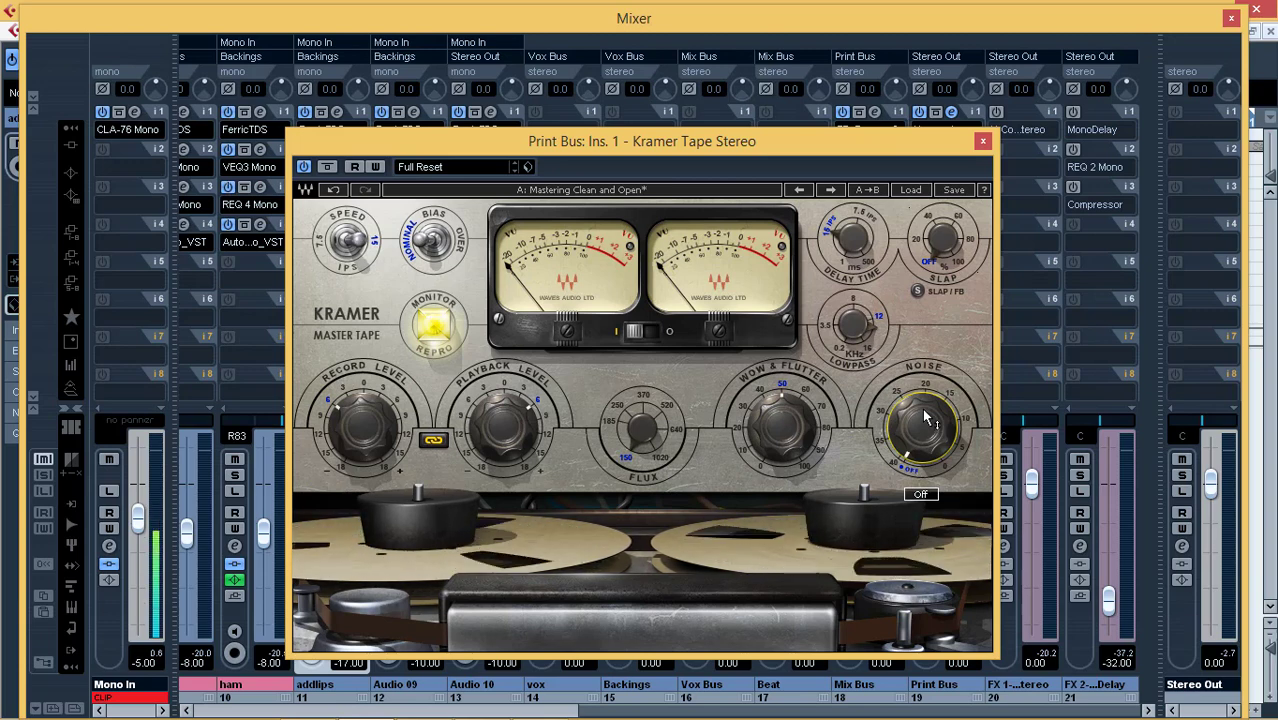
pyautogui.click(984, 144)
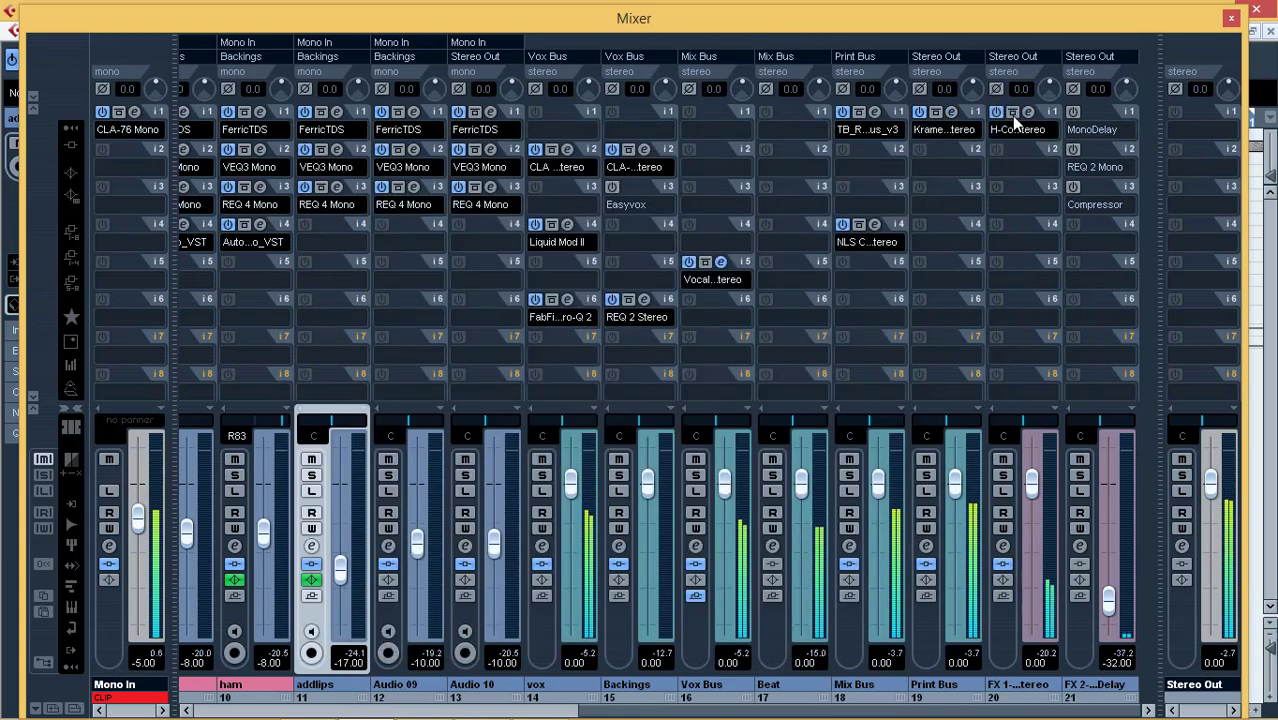
# Enable H-Comp Stereo in slot 1 of FX 1, compare it bypassed and active during playback, and inspect its Parallel Compression settings
pyautogui.click(1010, 114)
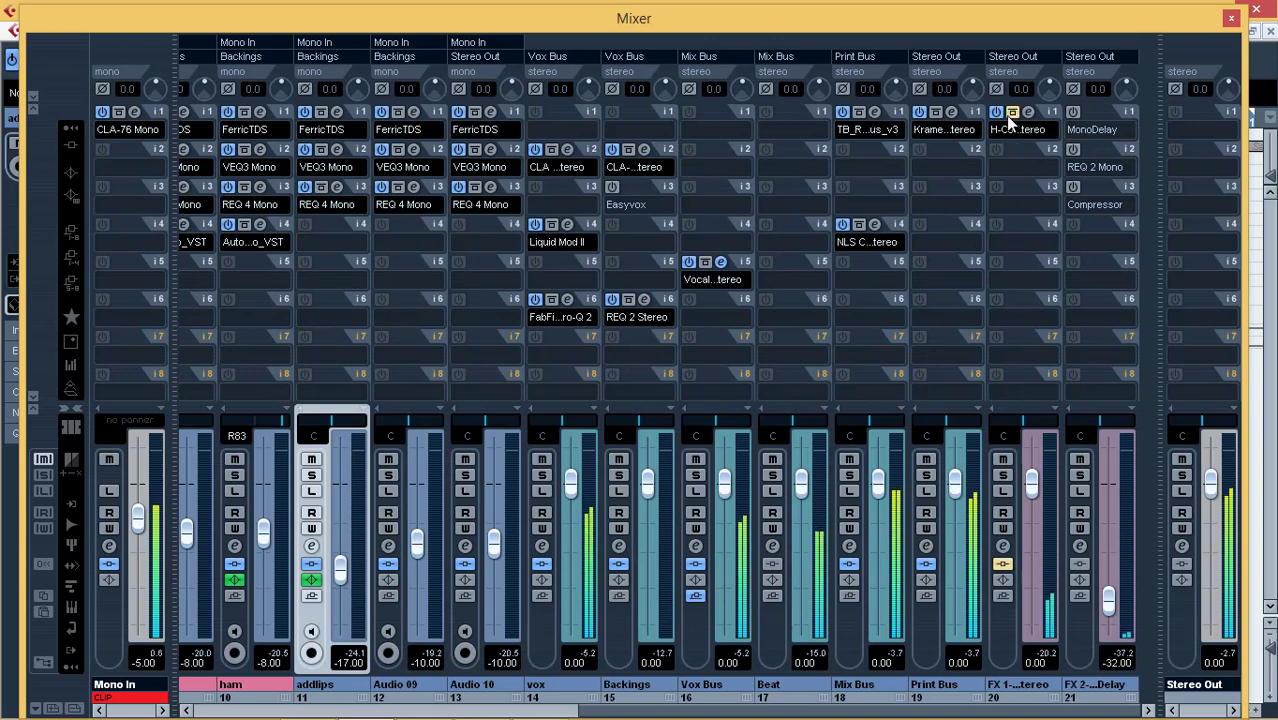
pyautogui.click(1009, 114)
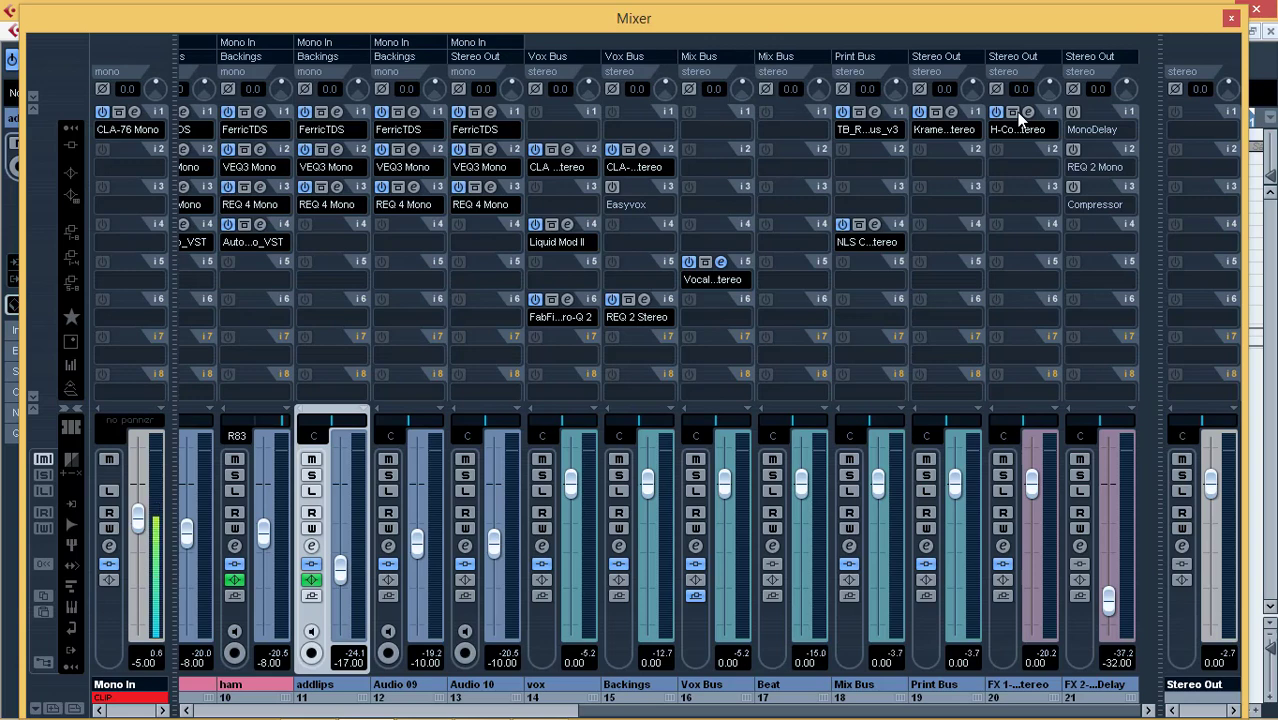
pyautogui.click(1026, 112)
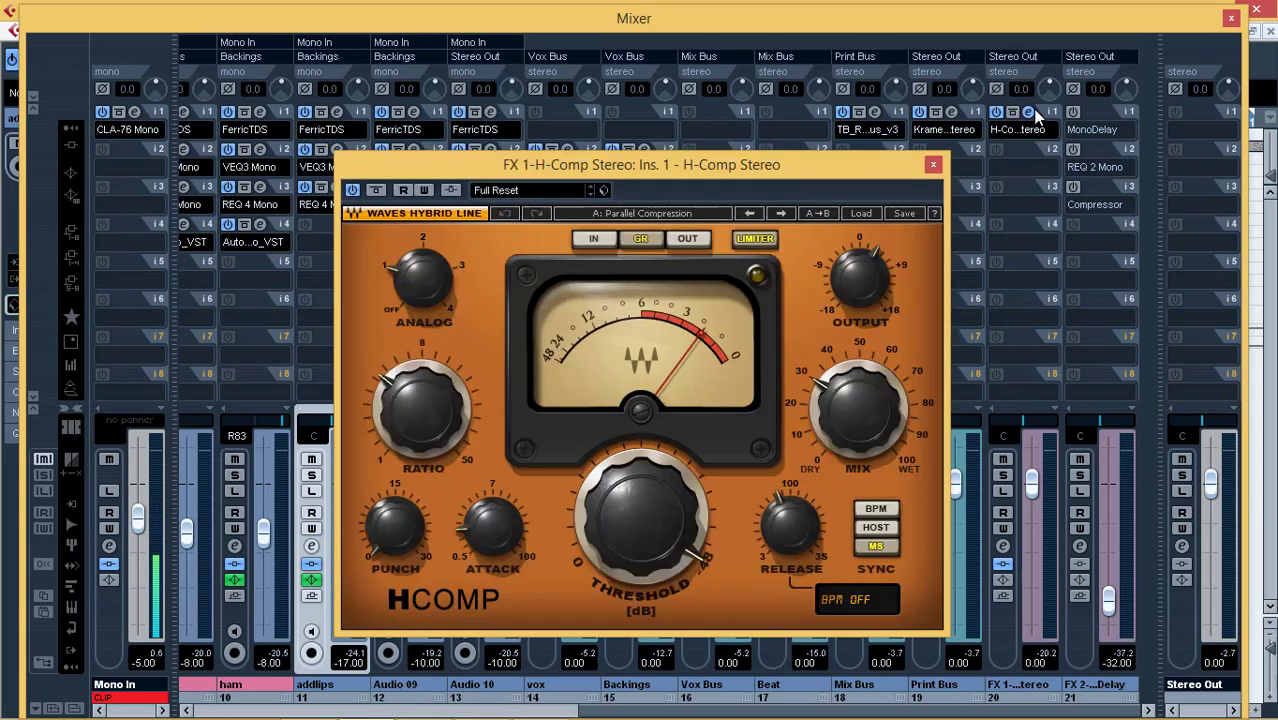
pyautogui.click(933, 165)
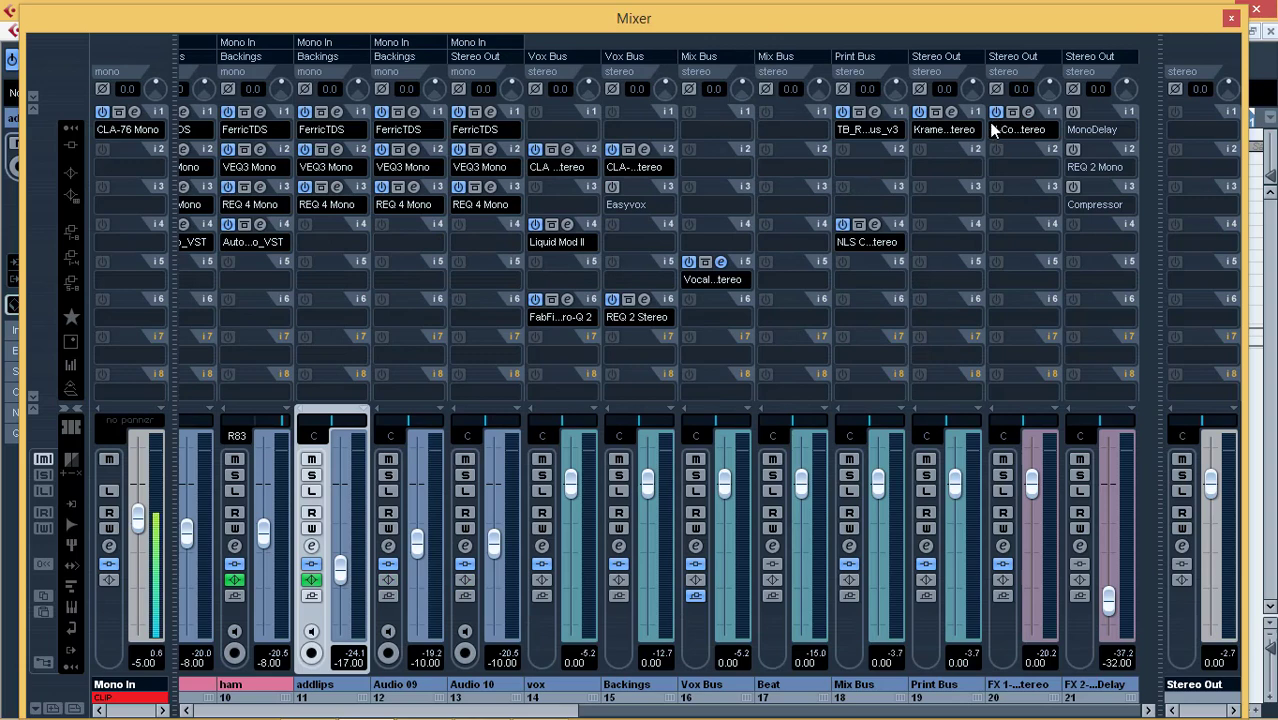
# Recheck the Print Bus Kramer Tape settings and play the mix with the FX 1 H-Comp switched off and on again
pyautogui.click(951, 112)
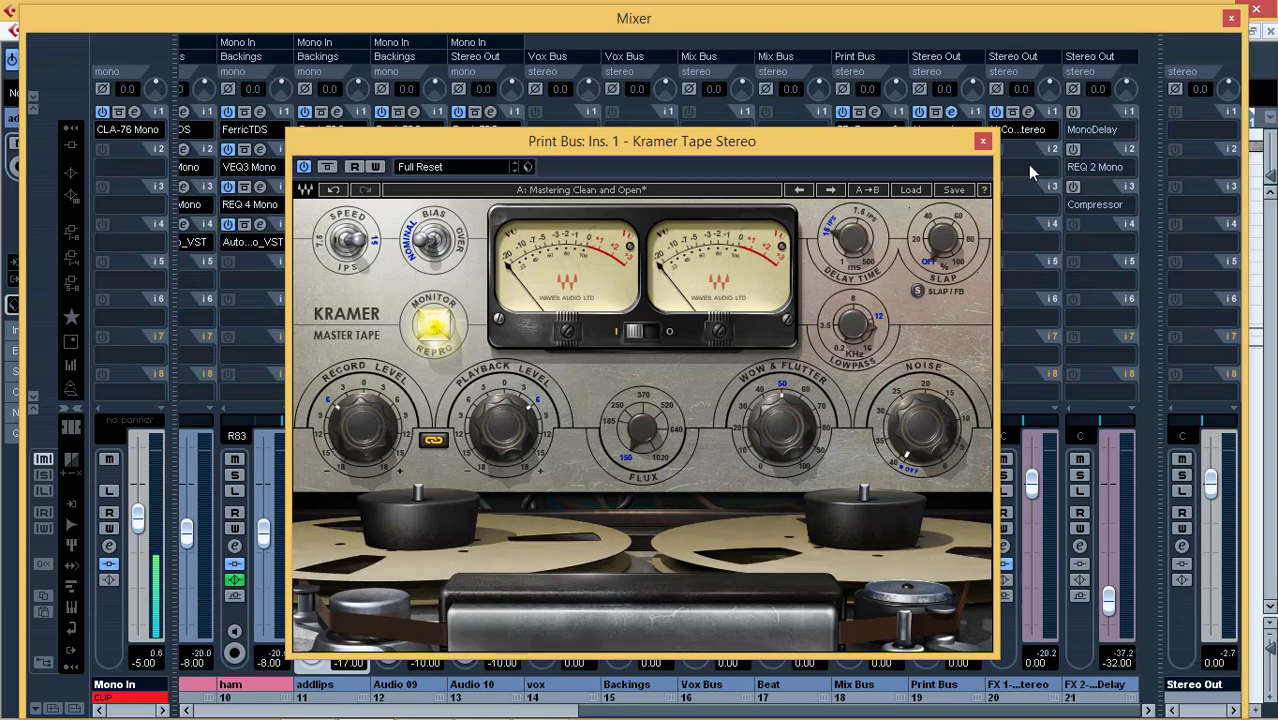
pyautogui.click(977, 142)
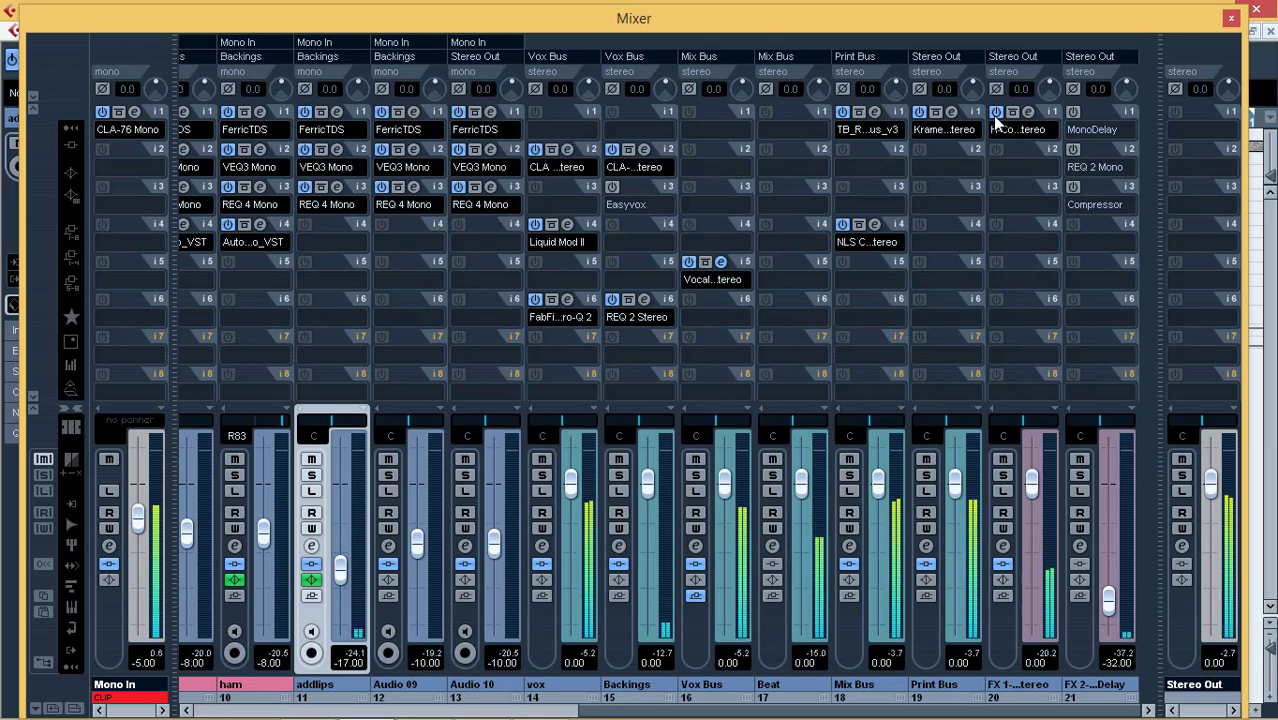
pyautogui.click(996, 112)
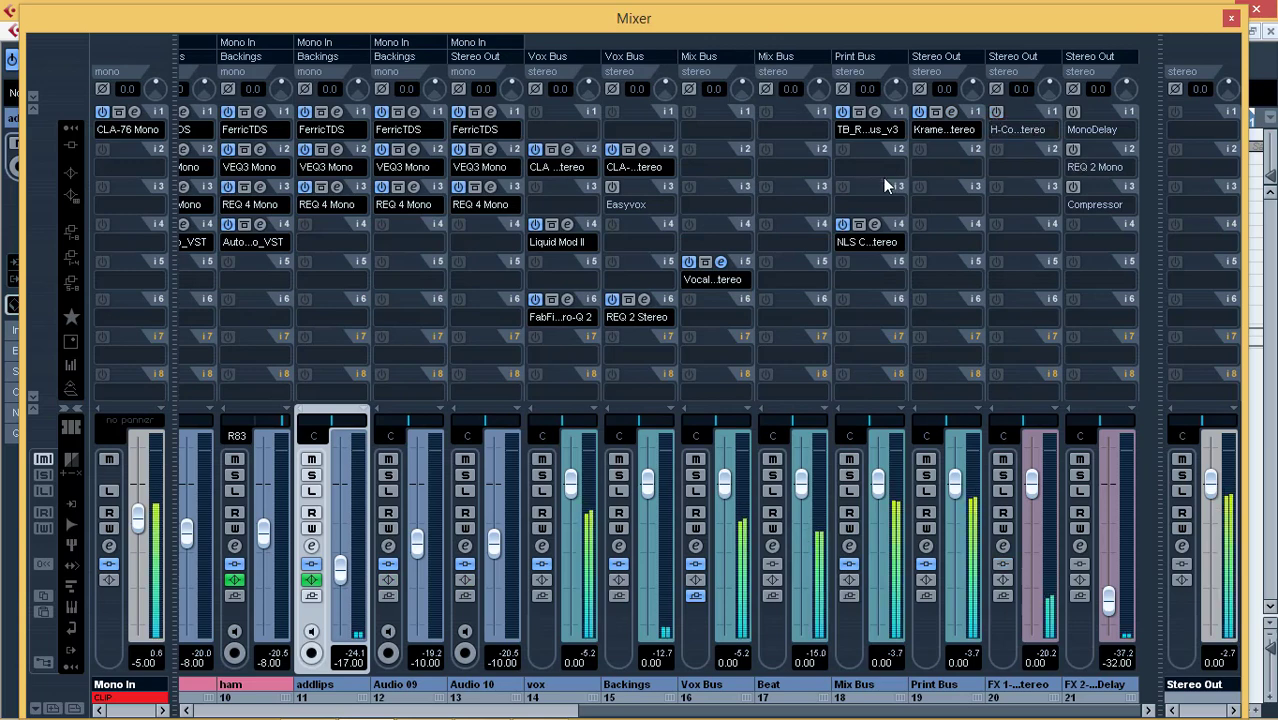
pyautogui.click(998, 114)
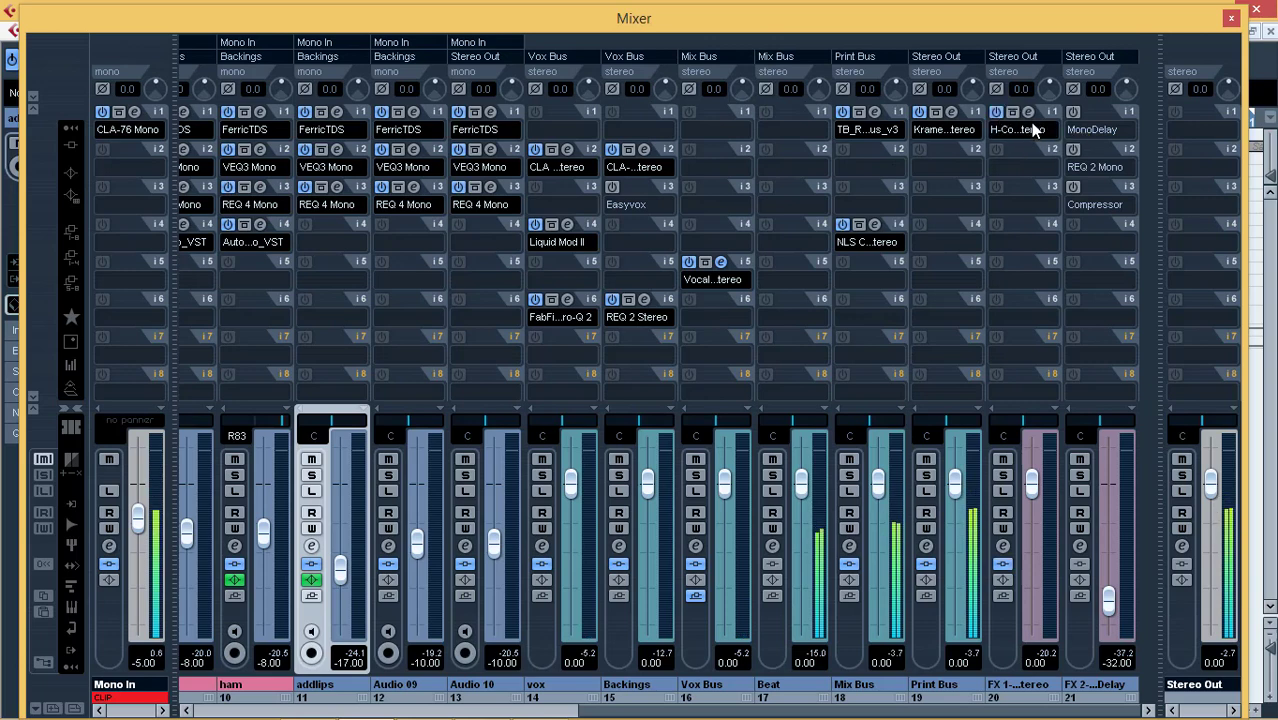
# Open the FX 1 H-Comp Stereo and look through its factory presets, including Parallel Compression
pyautogui.click(1031, 128)
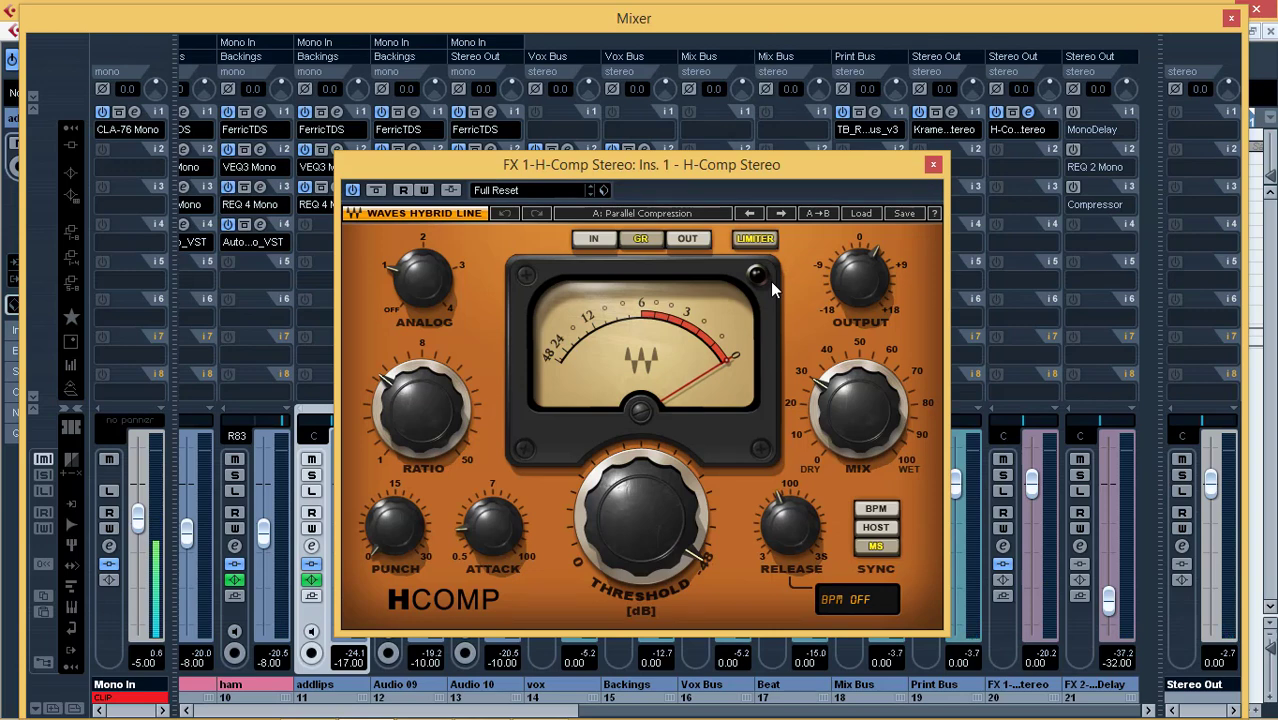
pyautogui.click(853, 212)
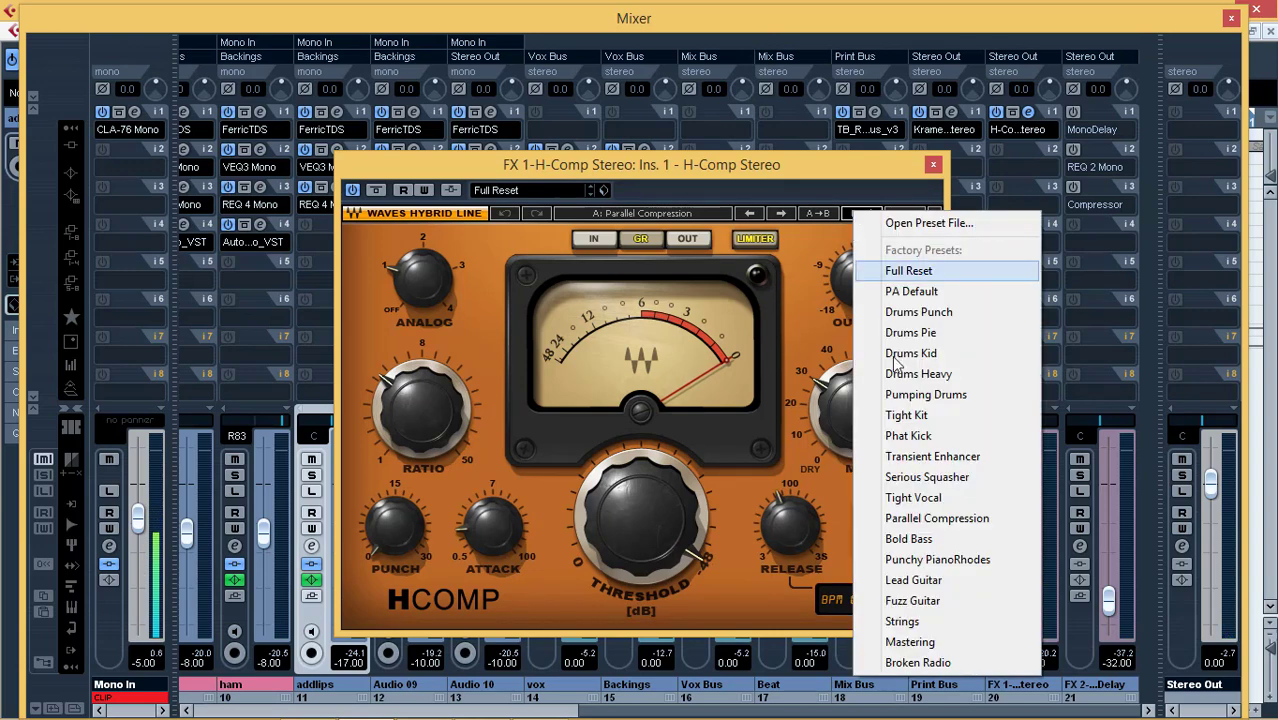
pyautogui.click(933, 166)
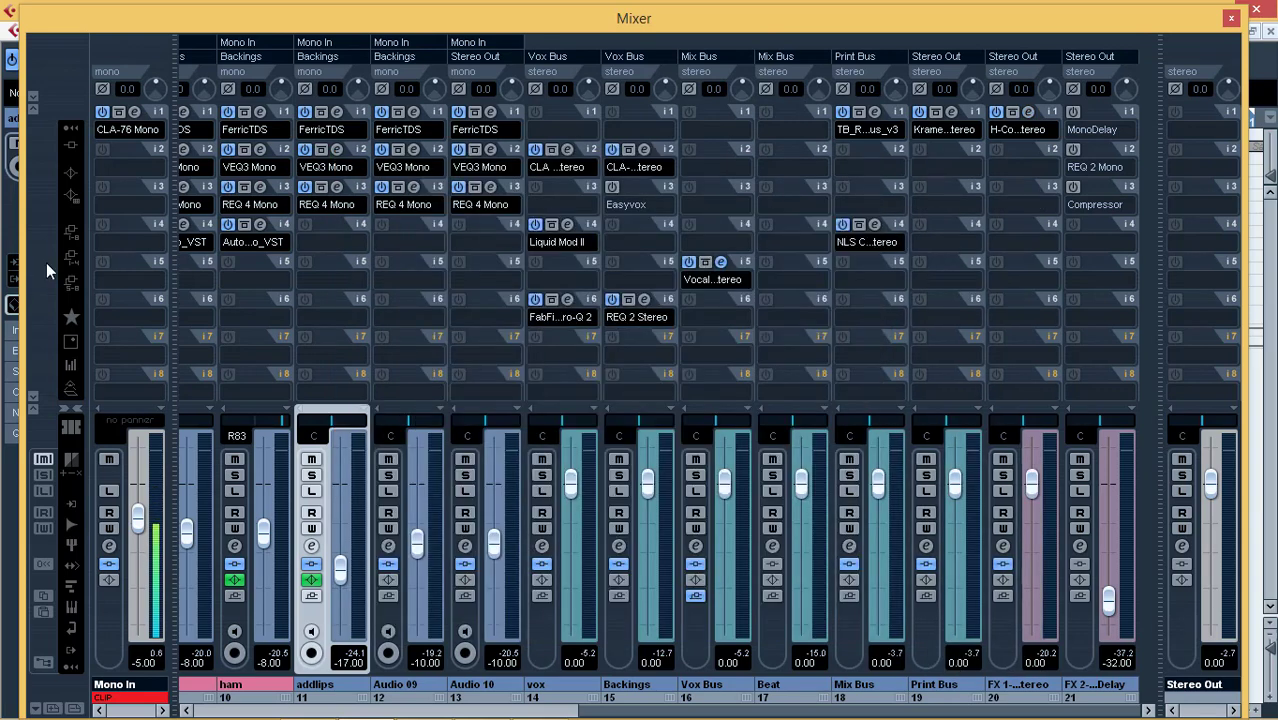
# Show the channel sends in the mixer and inspect the H-Comp fed by the Vox Bus send in slot 7
pyautogui.click(70, 234)
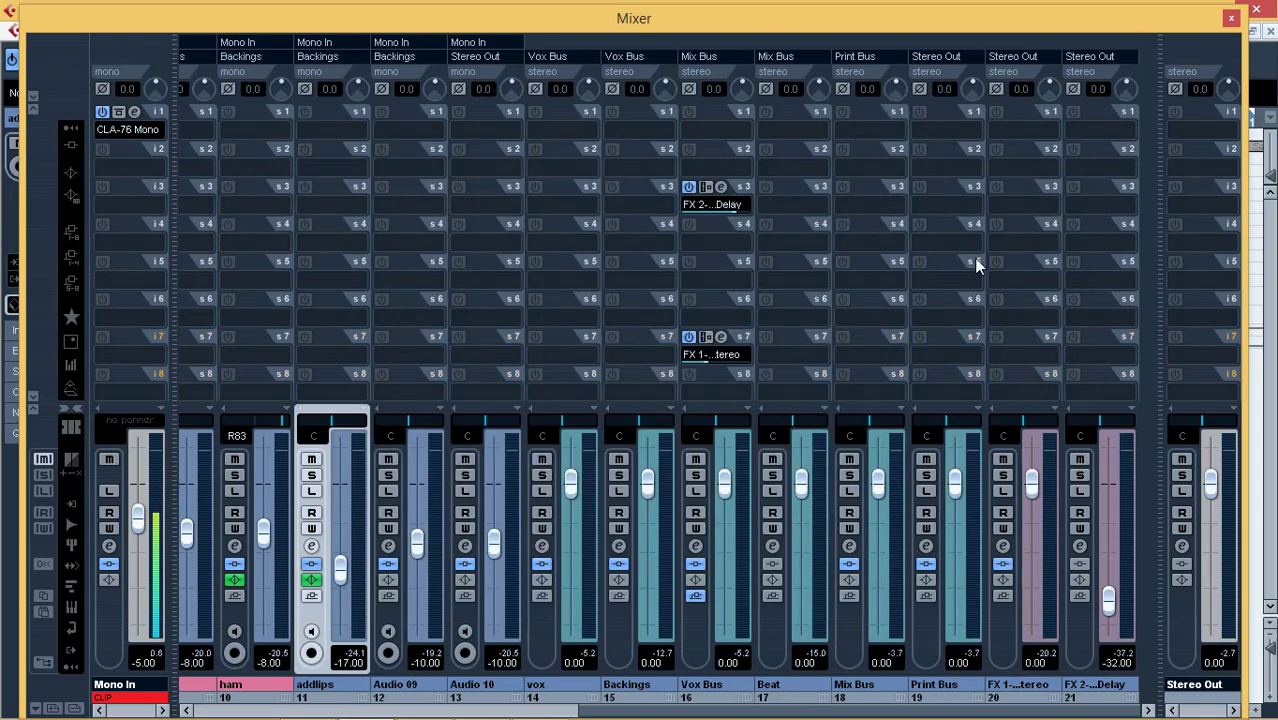
pyautogui.click(721, 338)
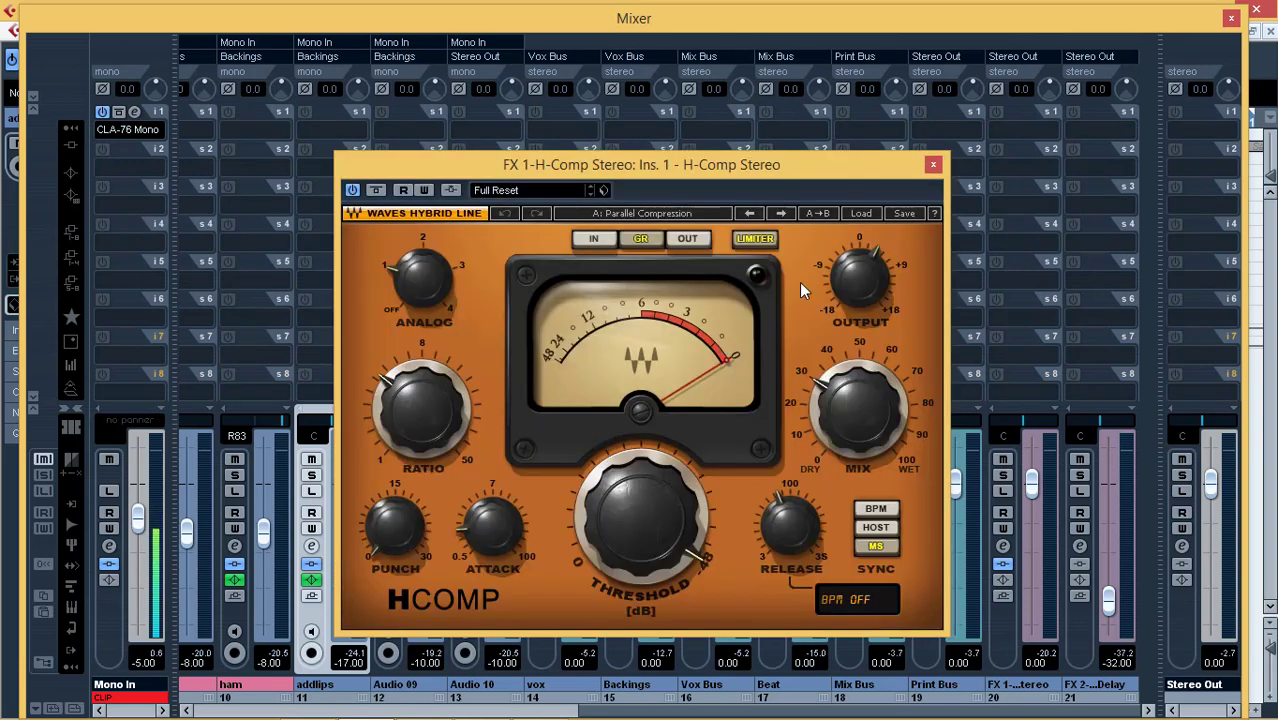
pyautogui.click(933, 165)
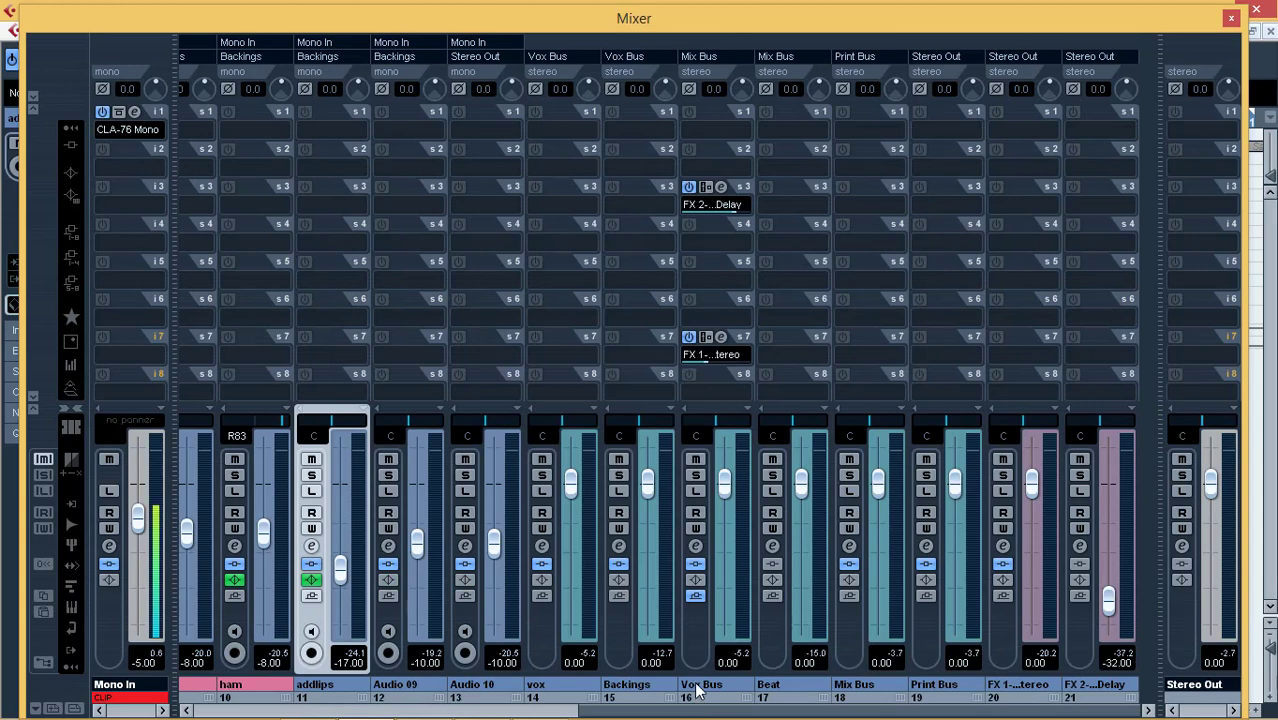
# Open the Vox Bus channel settings with the mixer and Vocal Rider closed, and examine its sends to FX 2-MonoDelay and FX 1-H-Comp
pyautogui.click(697, 545)
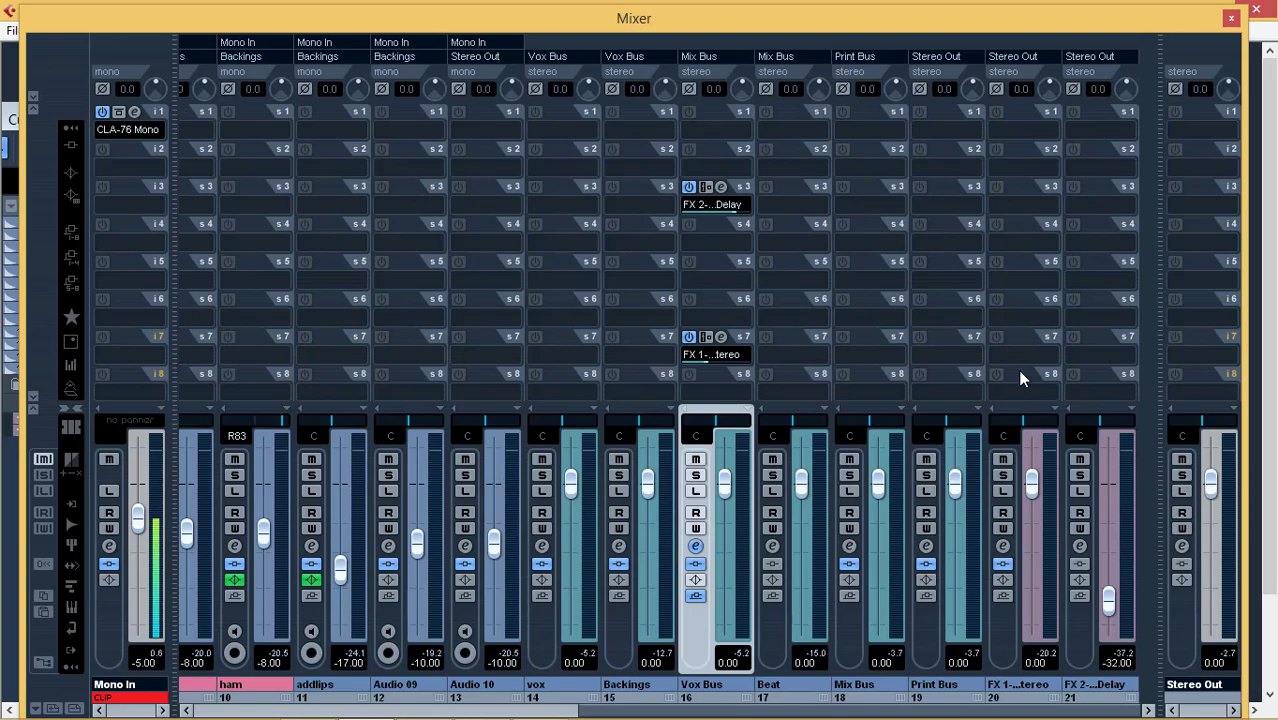
pyautogui.click(1231, 18)
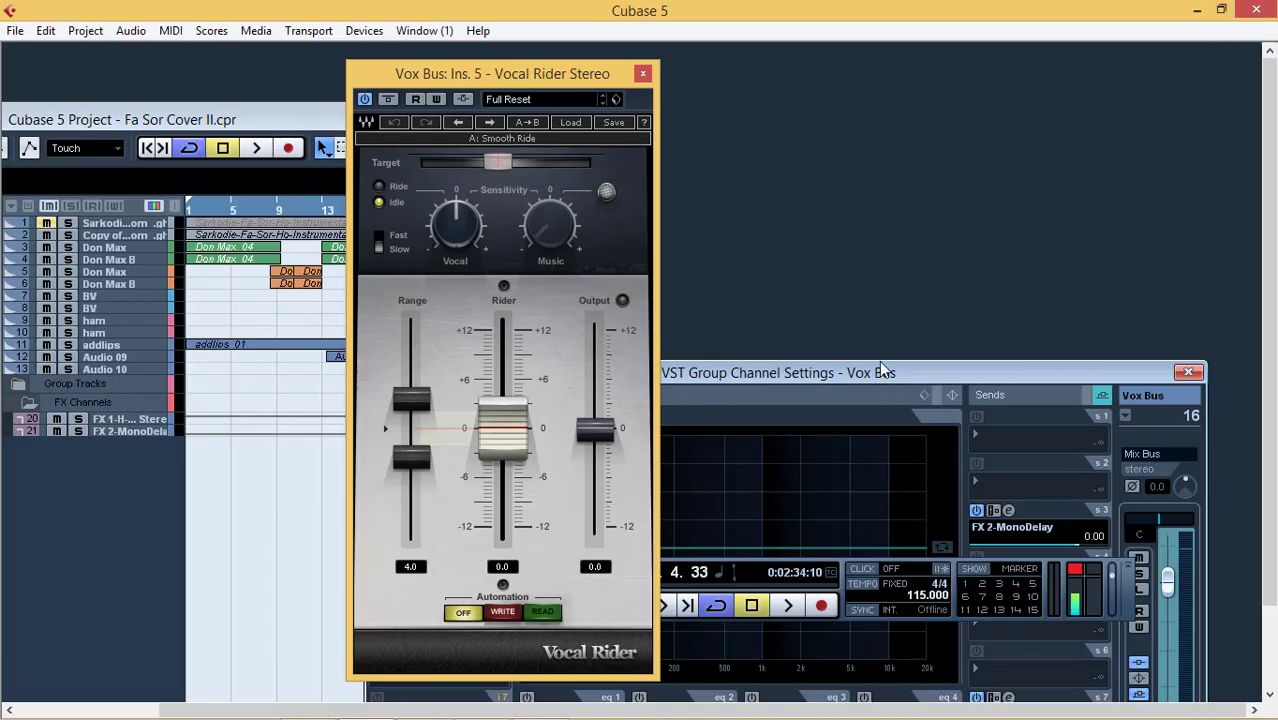
pyautogui.rightClick(868, 411)
pyautogui.click(905, 451)
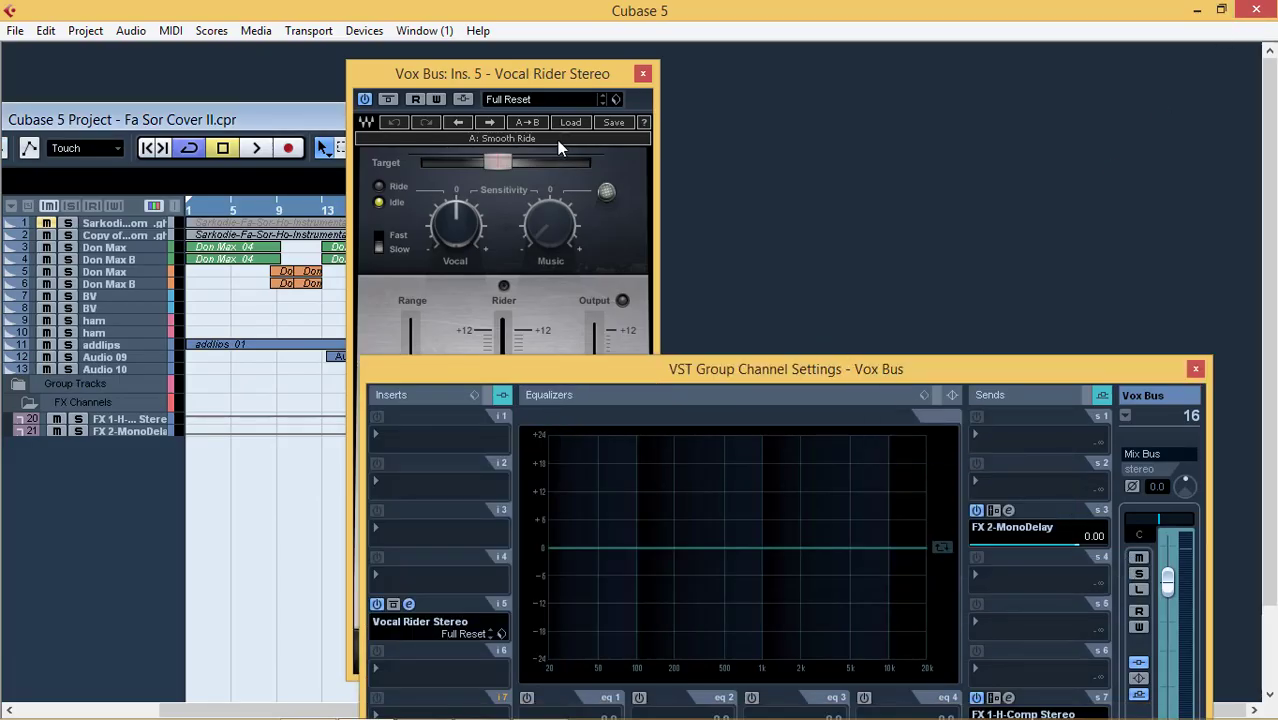
pyautogui.click(642, 74)
pyautogui.click(432, 118)
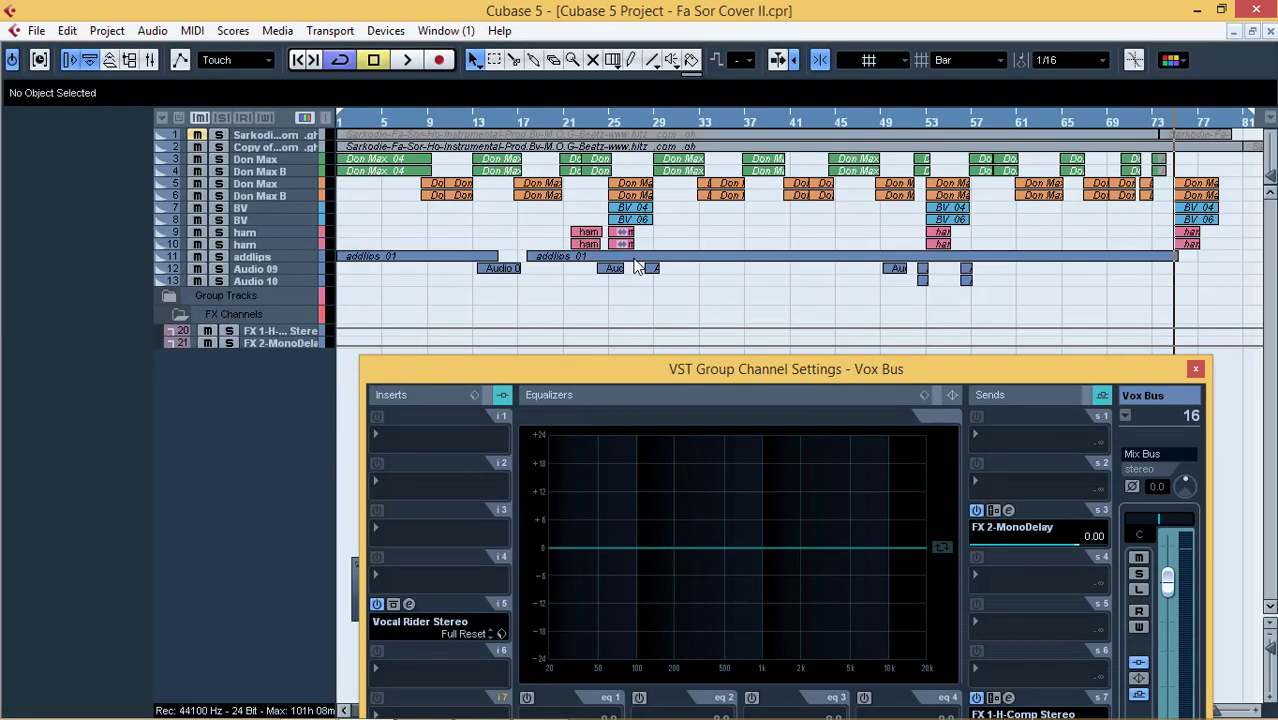
pyautogui.moveTo(836, 369); pyautogui.dragTo(769, 119)
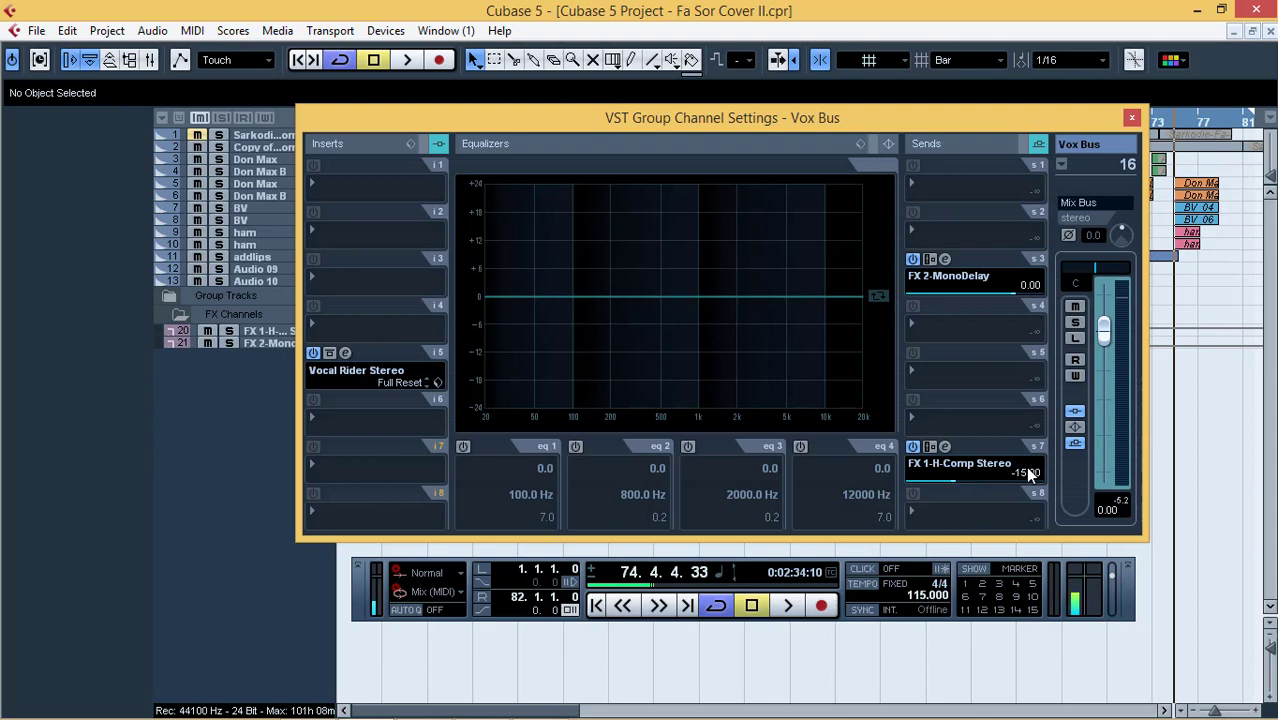
pyautogui.click(945, 260)
pyautogui.click(782, 329)
pyautogui.click(1131, 117)
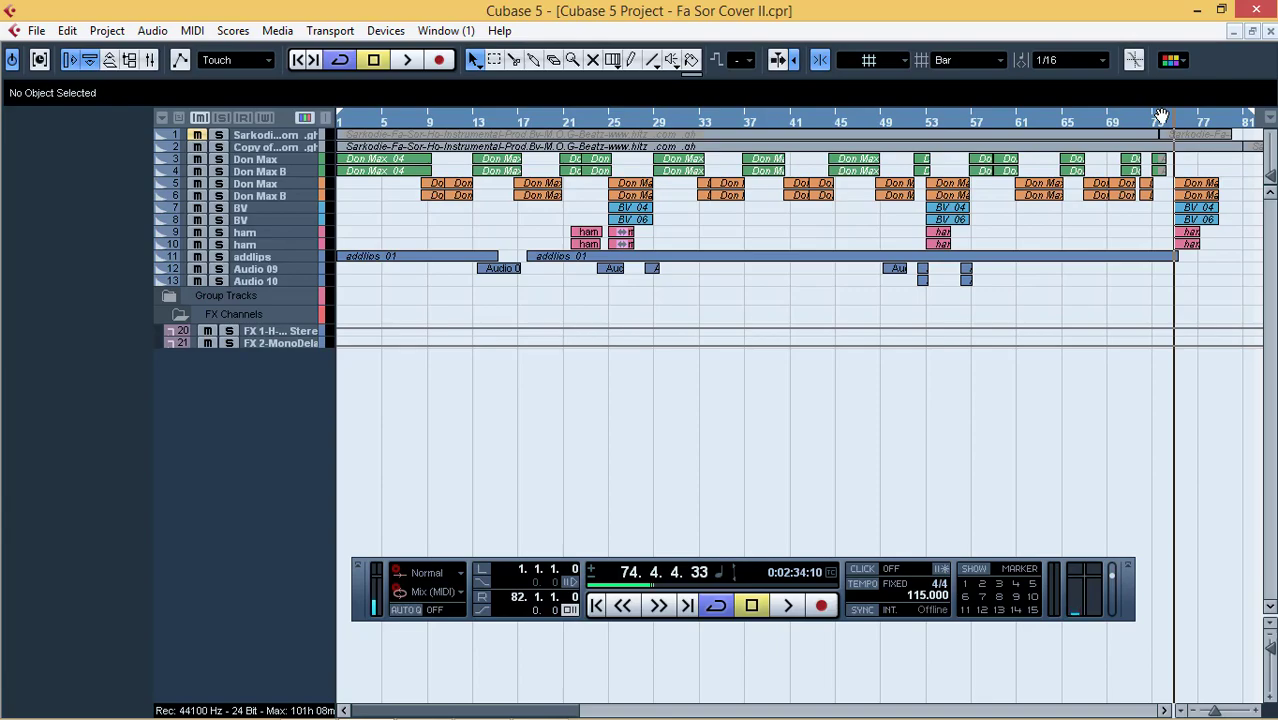
# Return the mixer to its inserts view, enable MonoDelay in slot 1 of FX 2 and inspect its settings
pyautogui.press('F3')
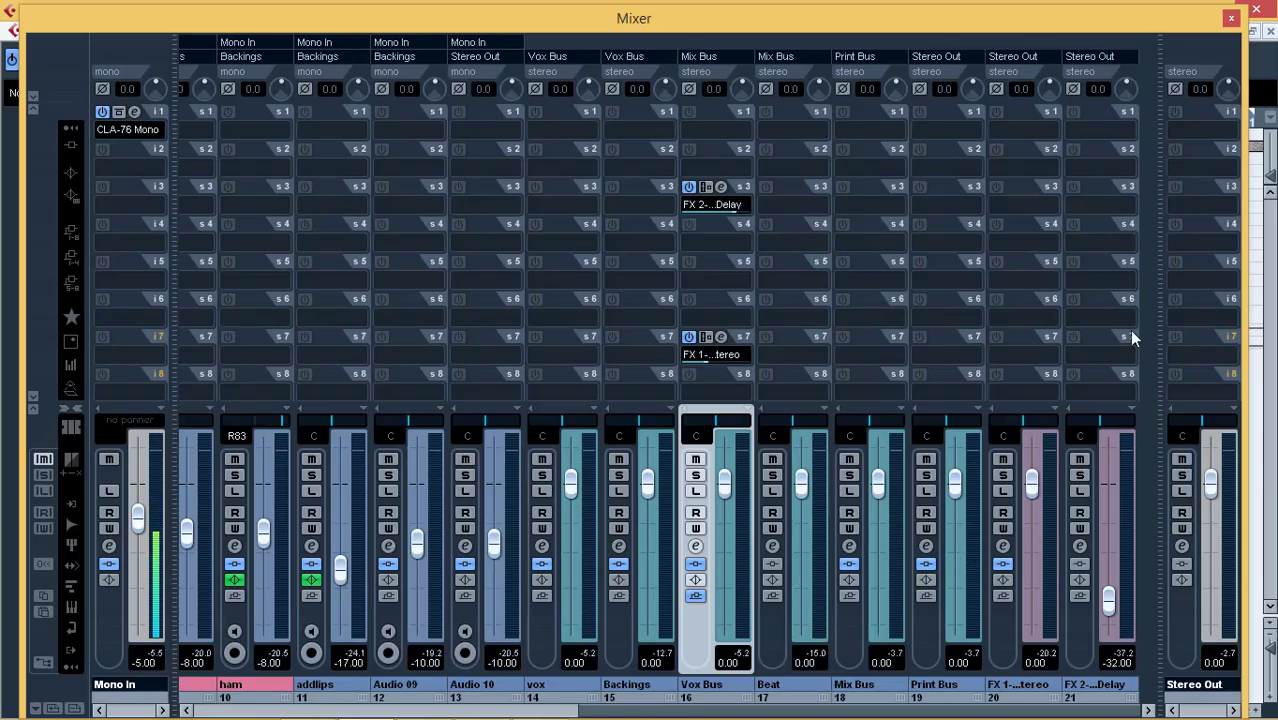
pyautogui.click(77, 146)
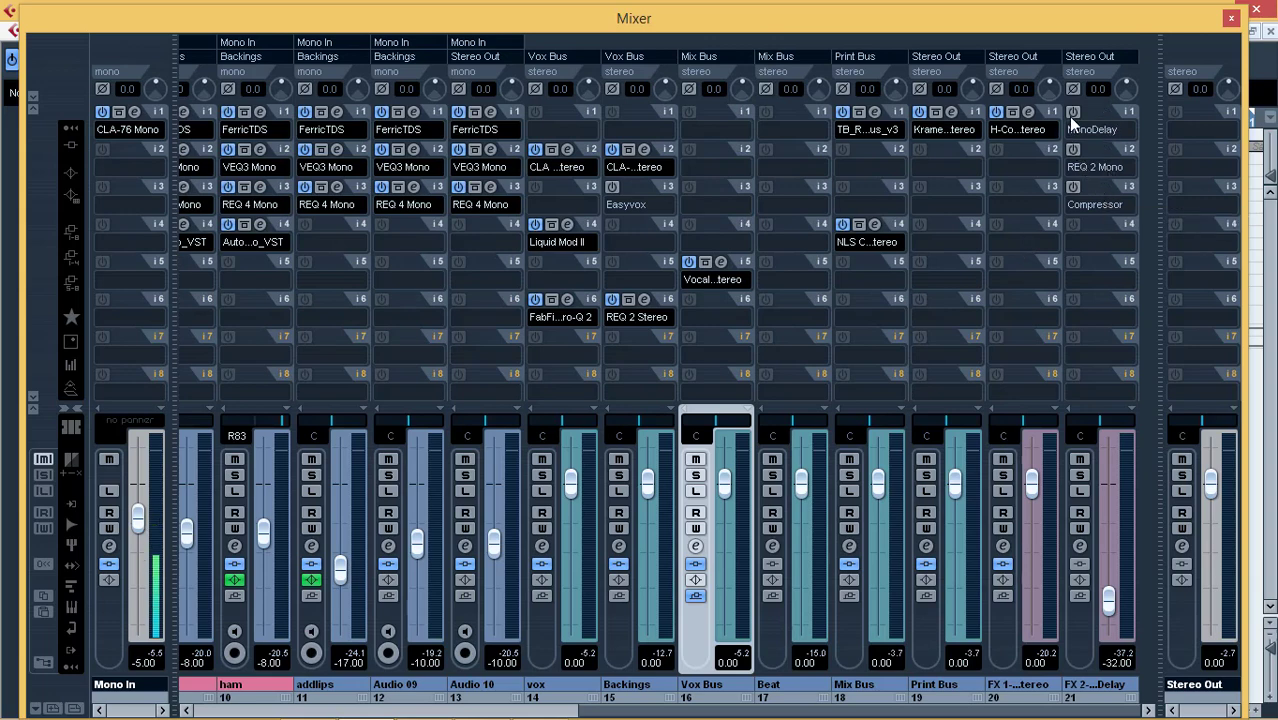
pyautogui.click(1102, 113)
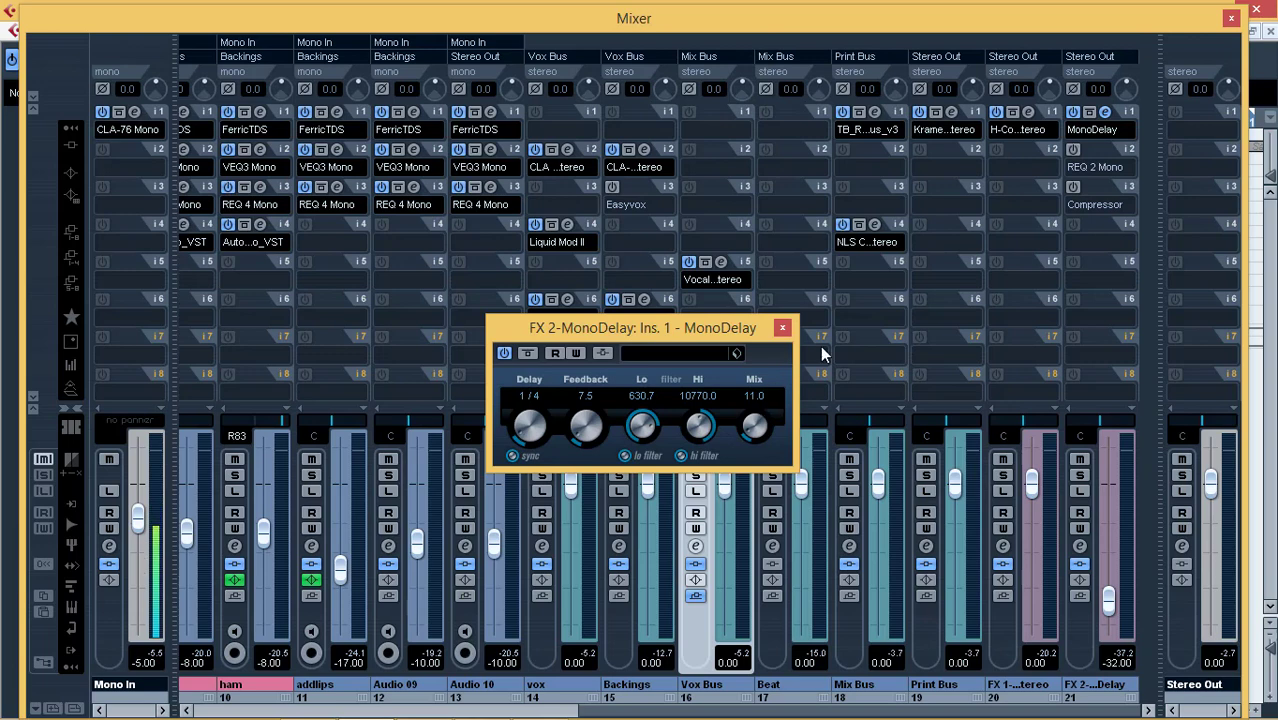
pyautogui.click(783, 328)
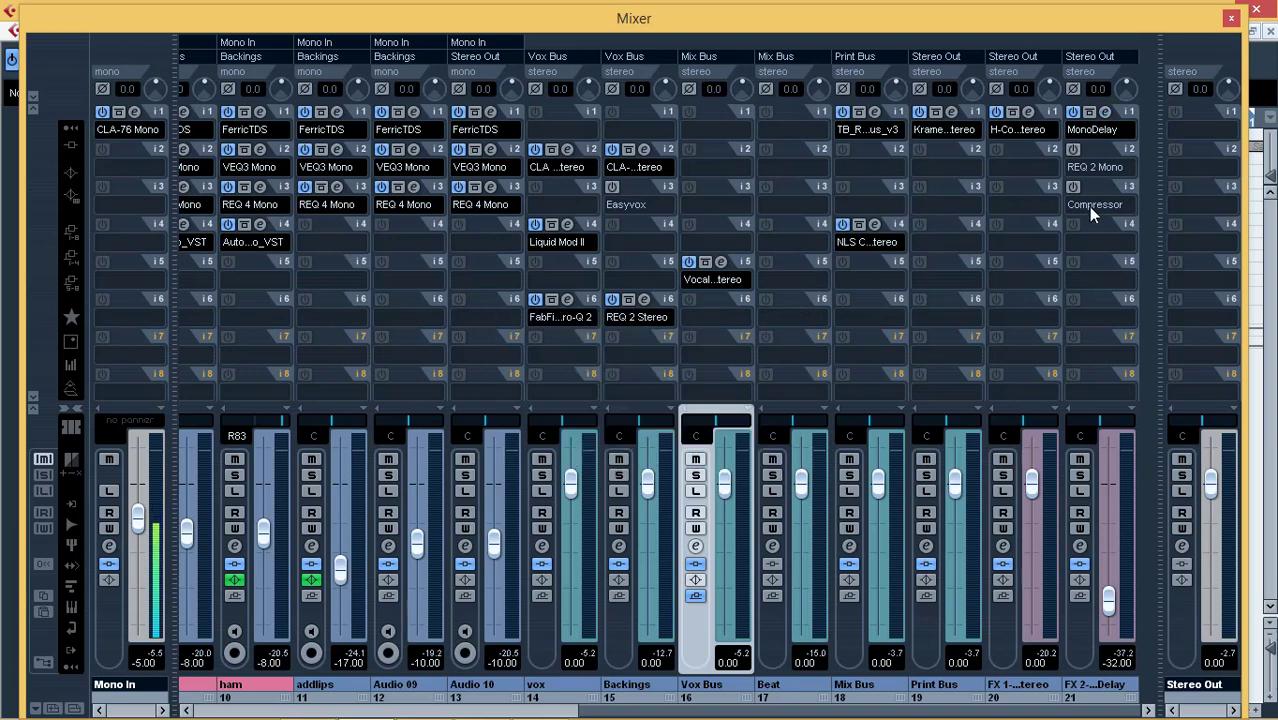
# Enable REQ 2 Mono in slot 2 and Compressor in slot 3 of FX 2, inspecting the settings of each
pyautogui.click(1073, 150)
pyautogui.click(1104, 150)
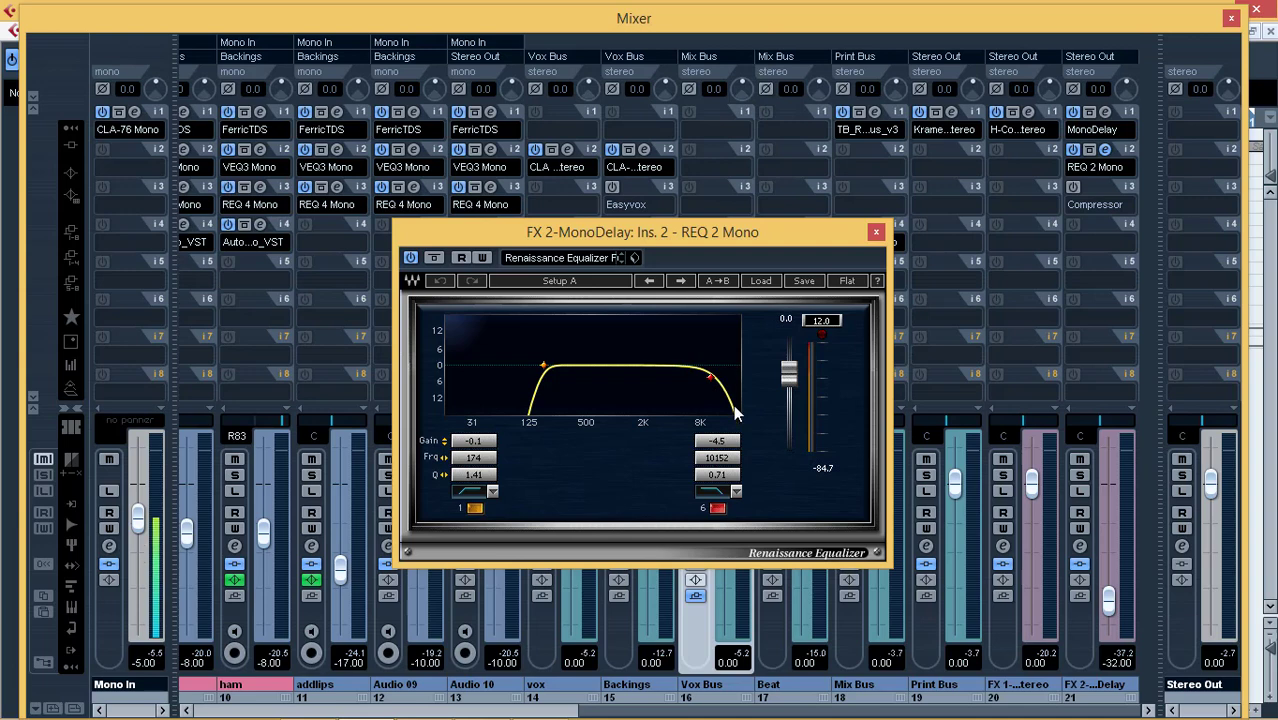
pyautogui.click(880, 231)
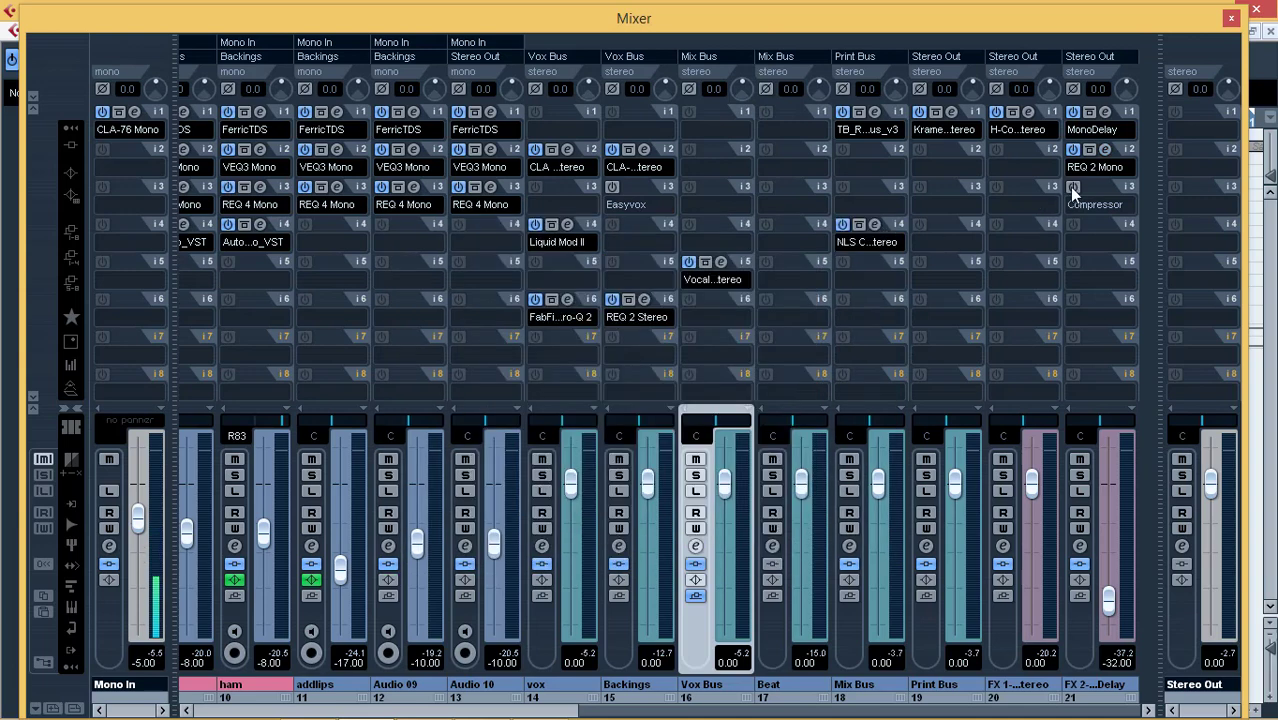
pyautogui.click(1105, 190)
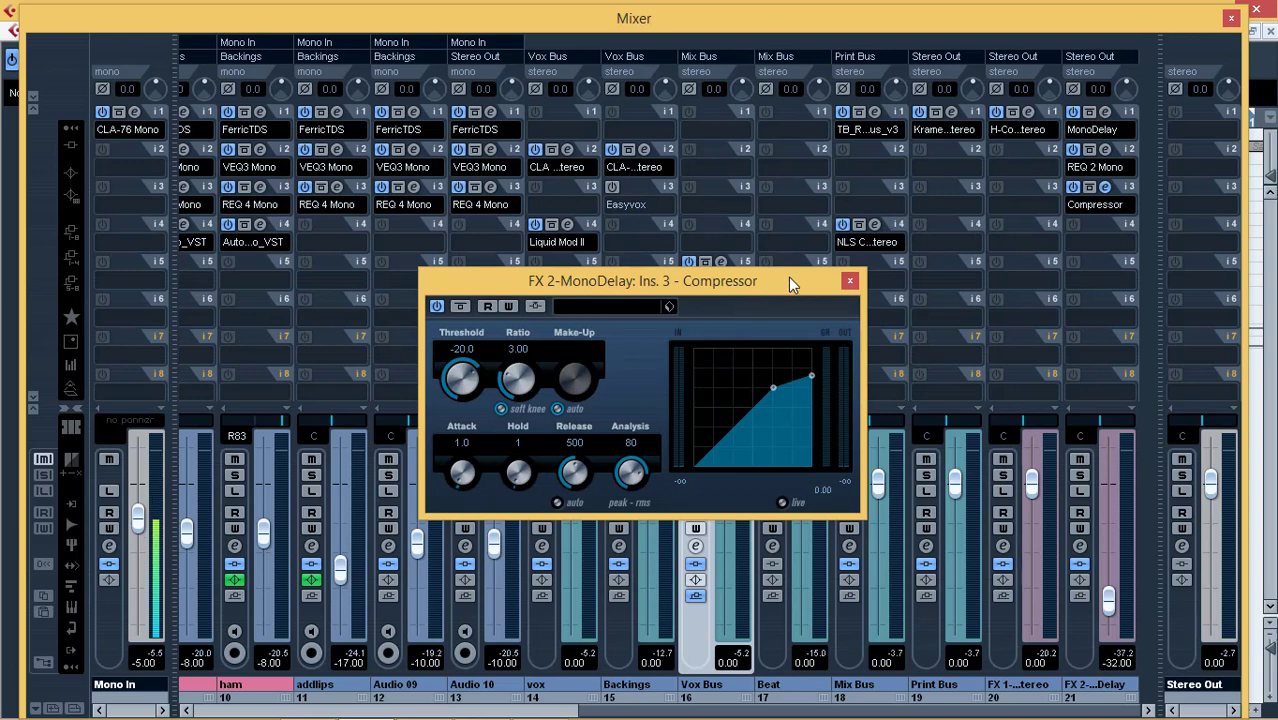
pyautogui.click(850, 281)
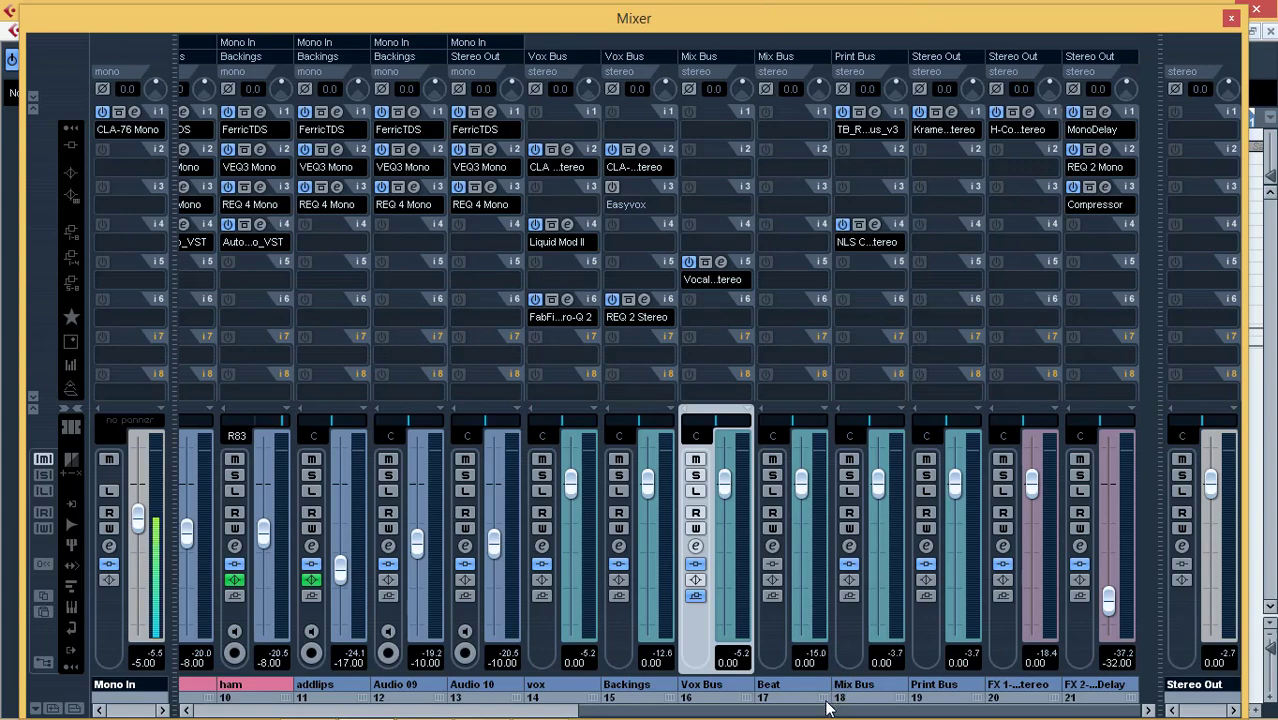
# Review the first mixer channels, close the mixer and audition the full mix with pauses from bar 2 to bar 13
pyautogui.moveTo(826, 708); pyautogui.dragTo(456, 635)
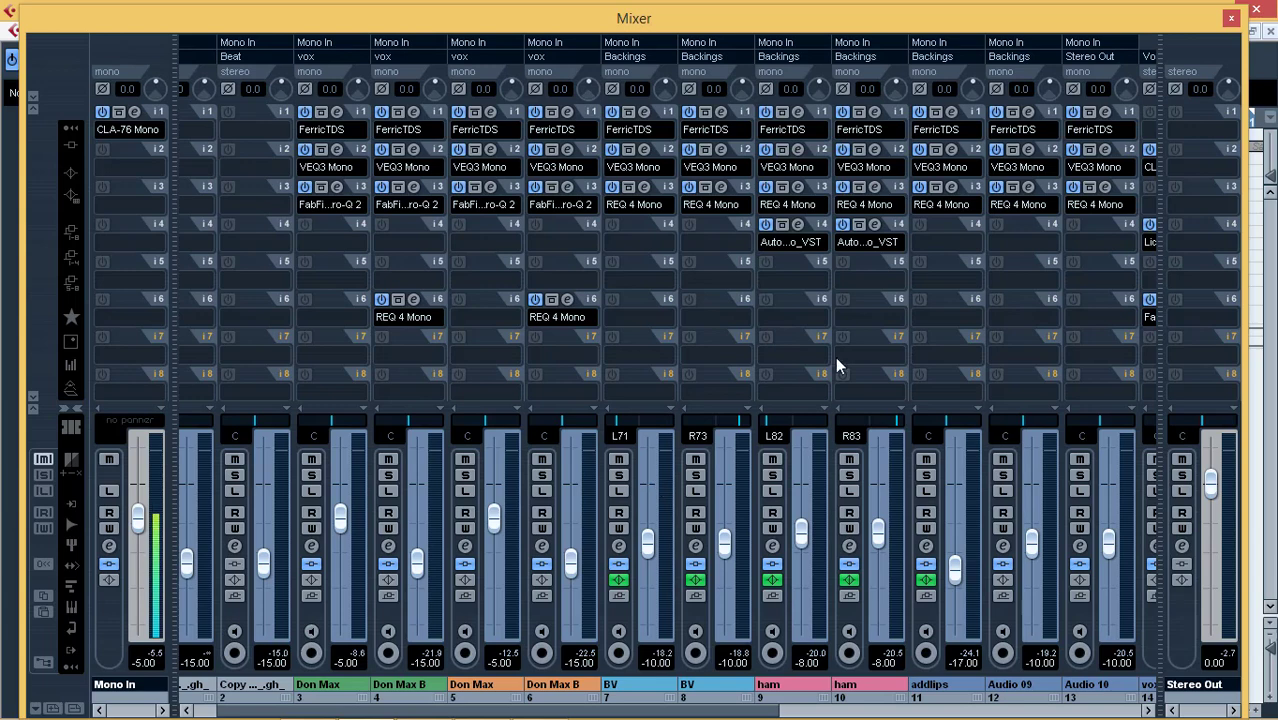
pyautogui.click(1230, 19)
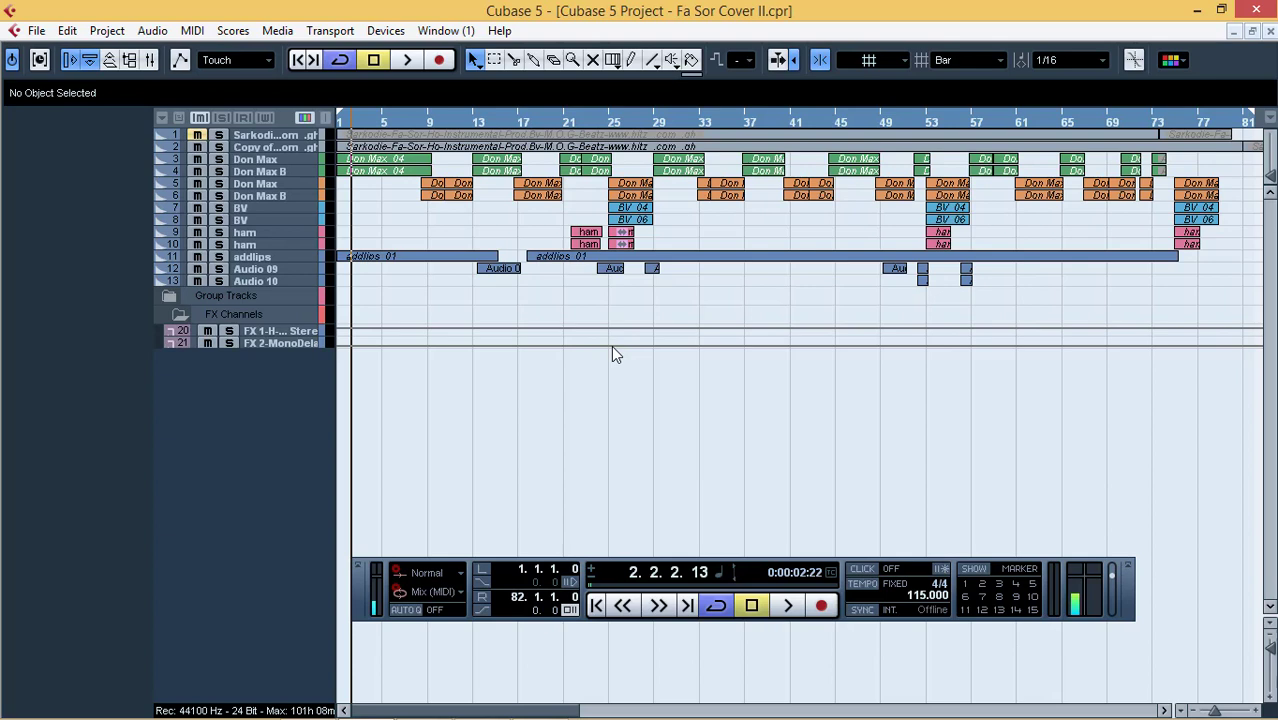
pyautogui.press('space')
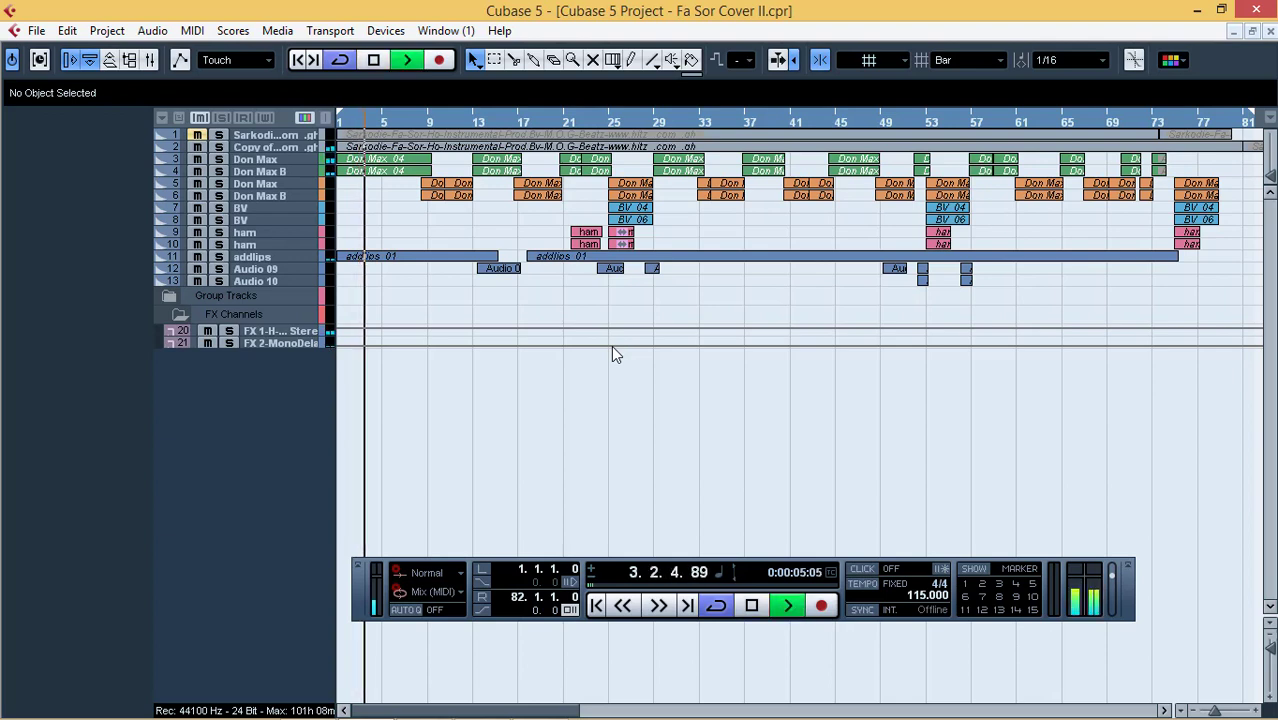
pyautogui.press('space')
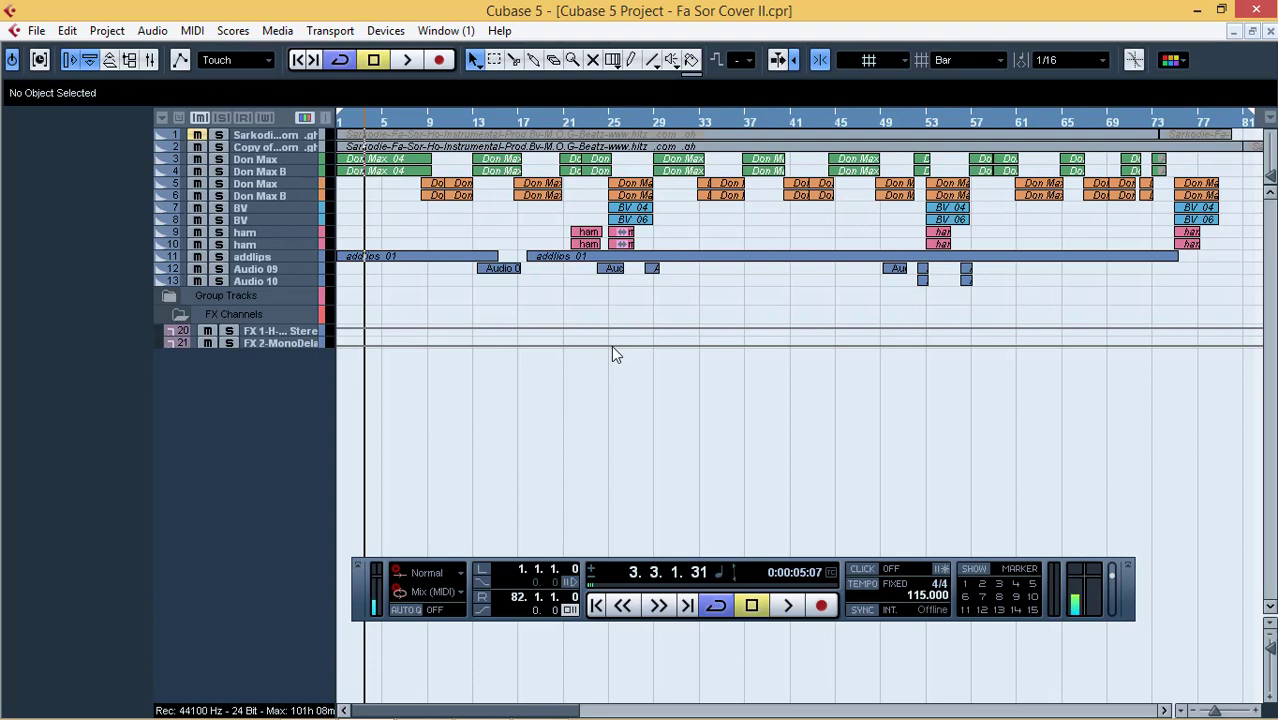
pyautogui.press('space')
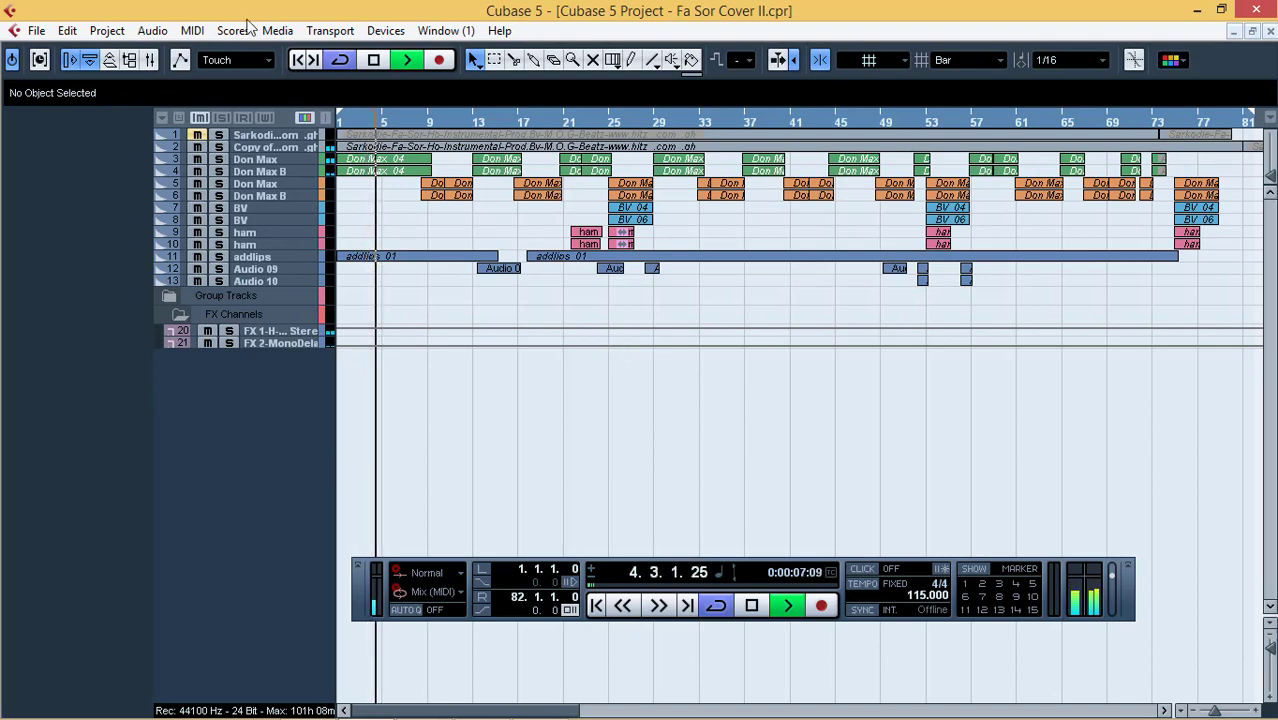
pyautogui.press('space')
pyautogui.press('space')
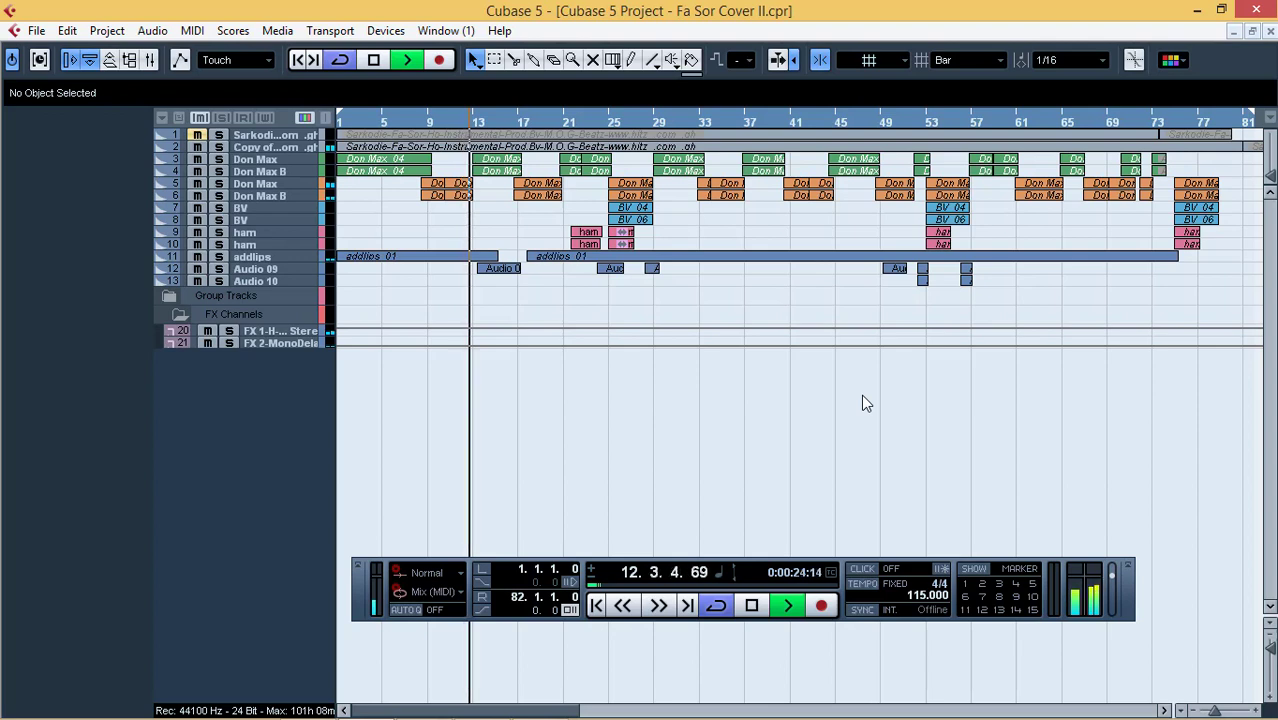
pyautogui.press('space')
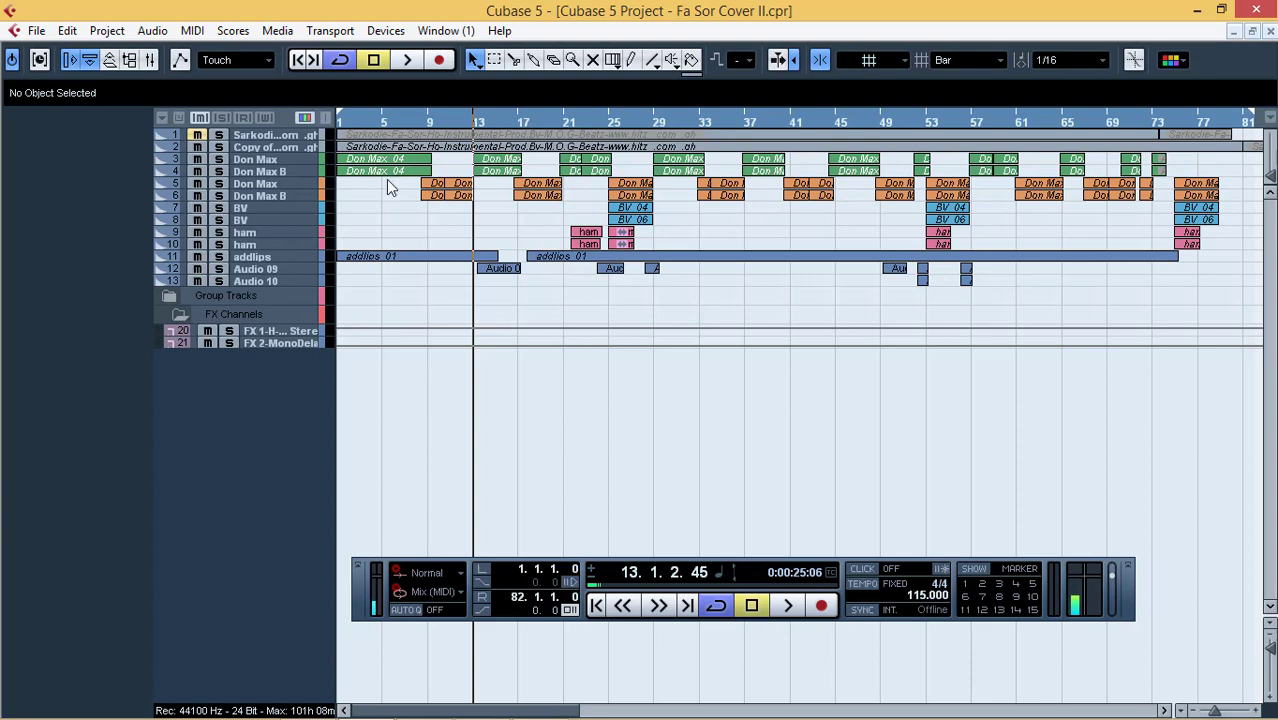
# Open the green Don Max event at bar 13 in the Sample Editor and show the audio around its start
pyautogui.click(496, 164)
pyautogui.doubleClick(494, 162)
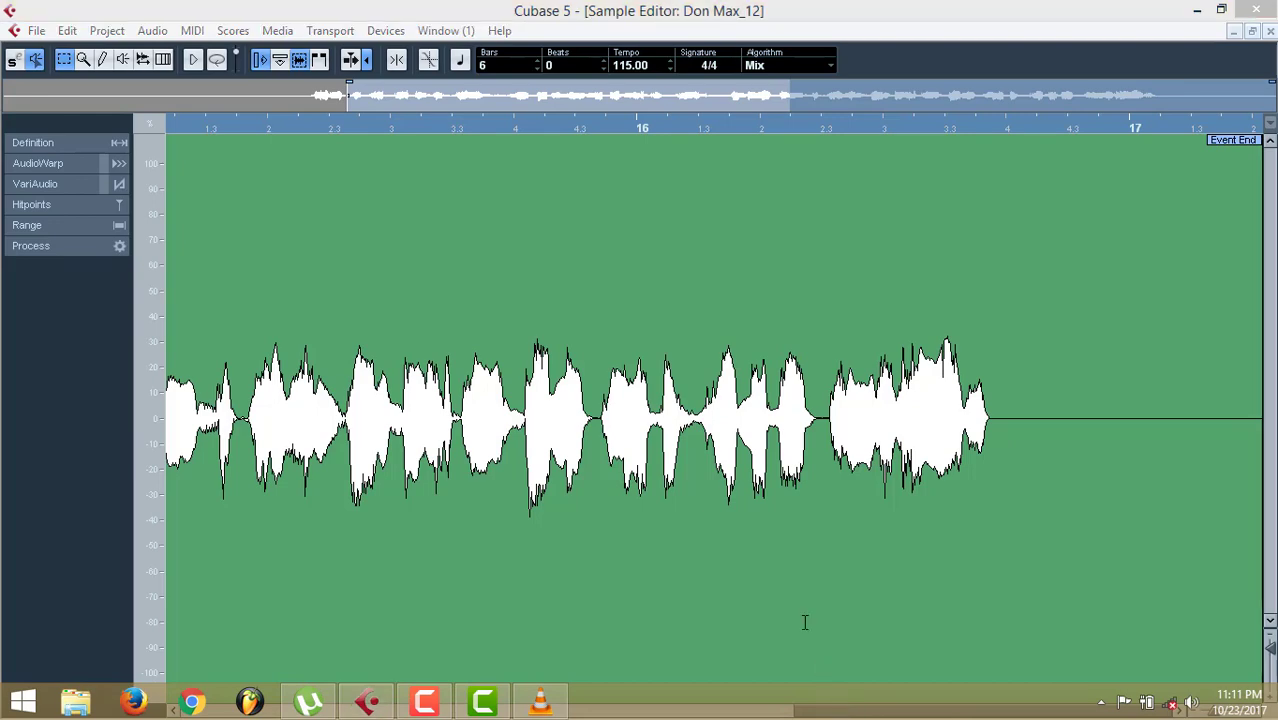
pyautogui.moveTo(852, 712); pyautogui.dragTo(266, 656)
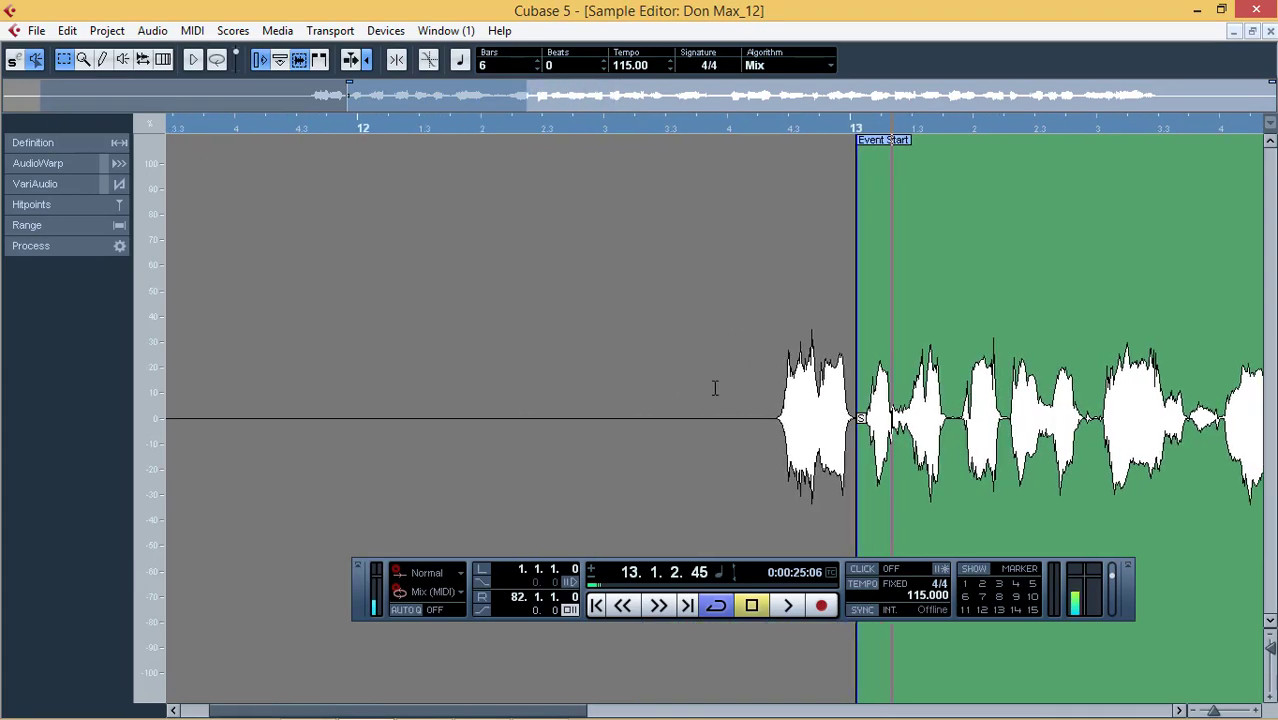
# Try to apply the Silence process to the empty stretch before the first vocal phrase
pyautogui.moveTo(716, 405); pyautogui.dragTo(856, 418)
pyautogui.click(779, 422)
pyautogui.moveTo(775, 418); pyautogui.dragTo(2, 397)
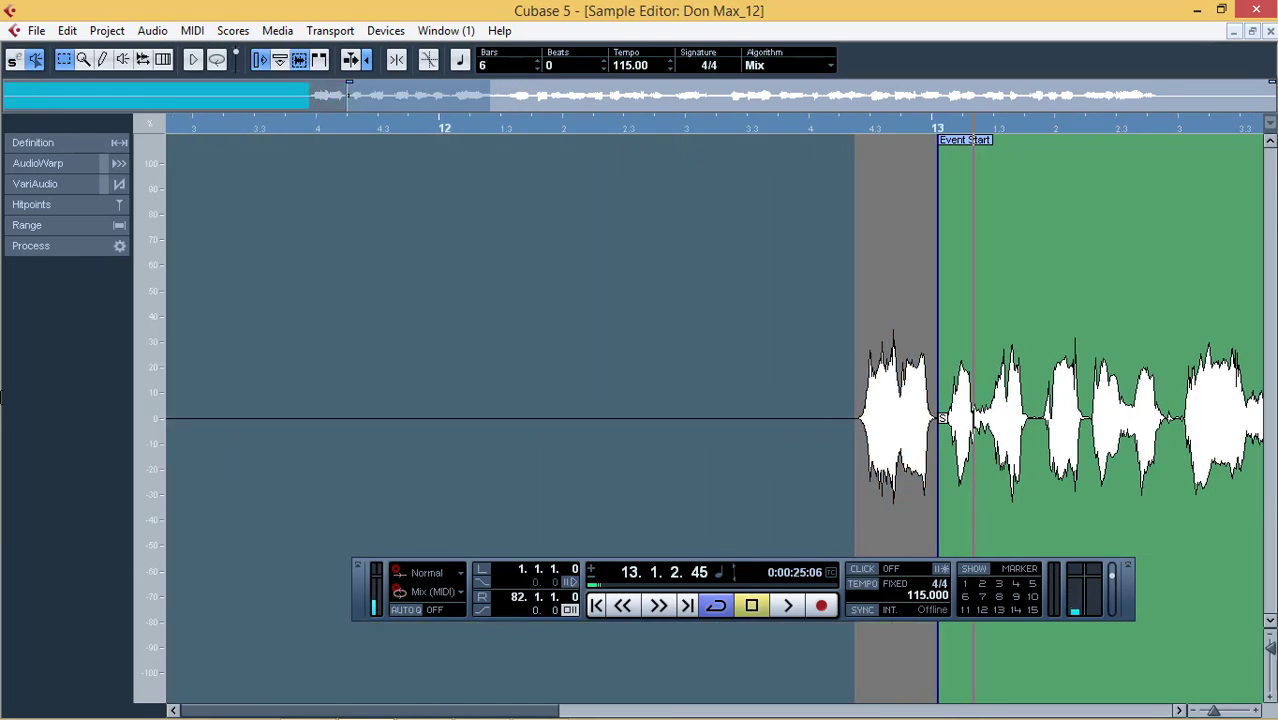
pyautogui.click(114, 250)
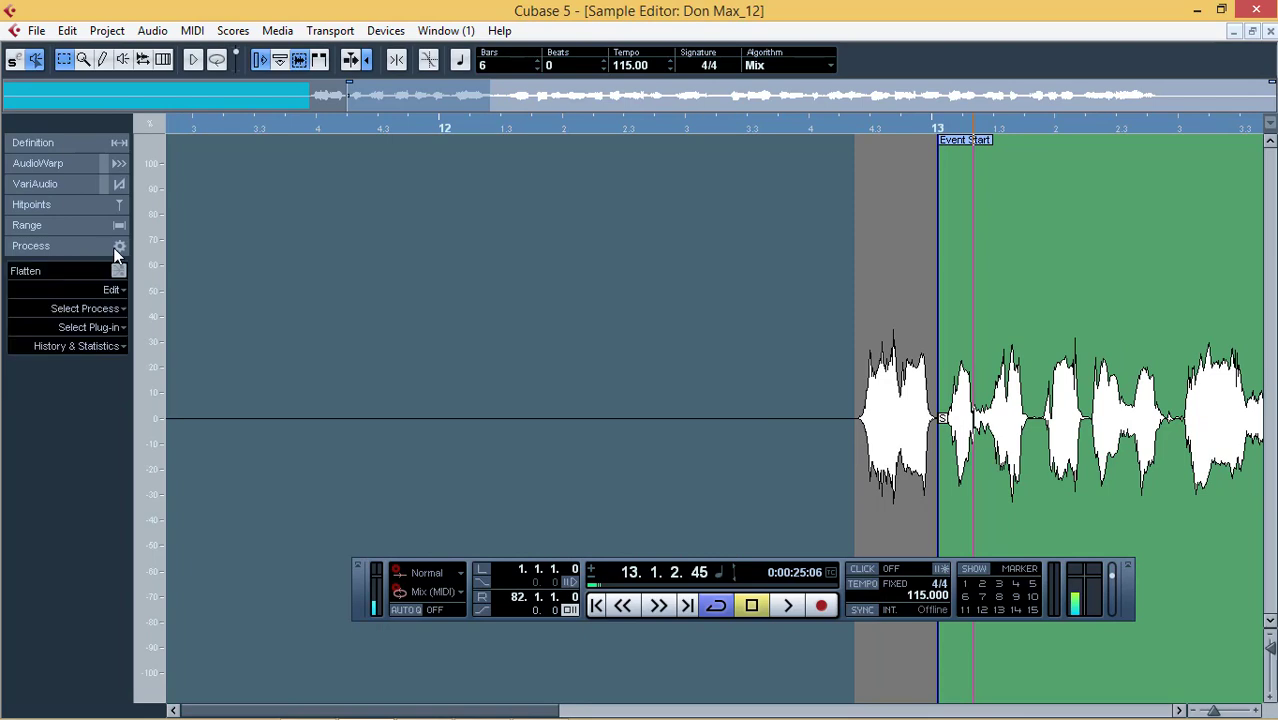
pyautogui.click(116, 311)
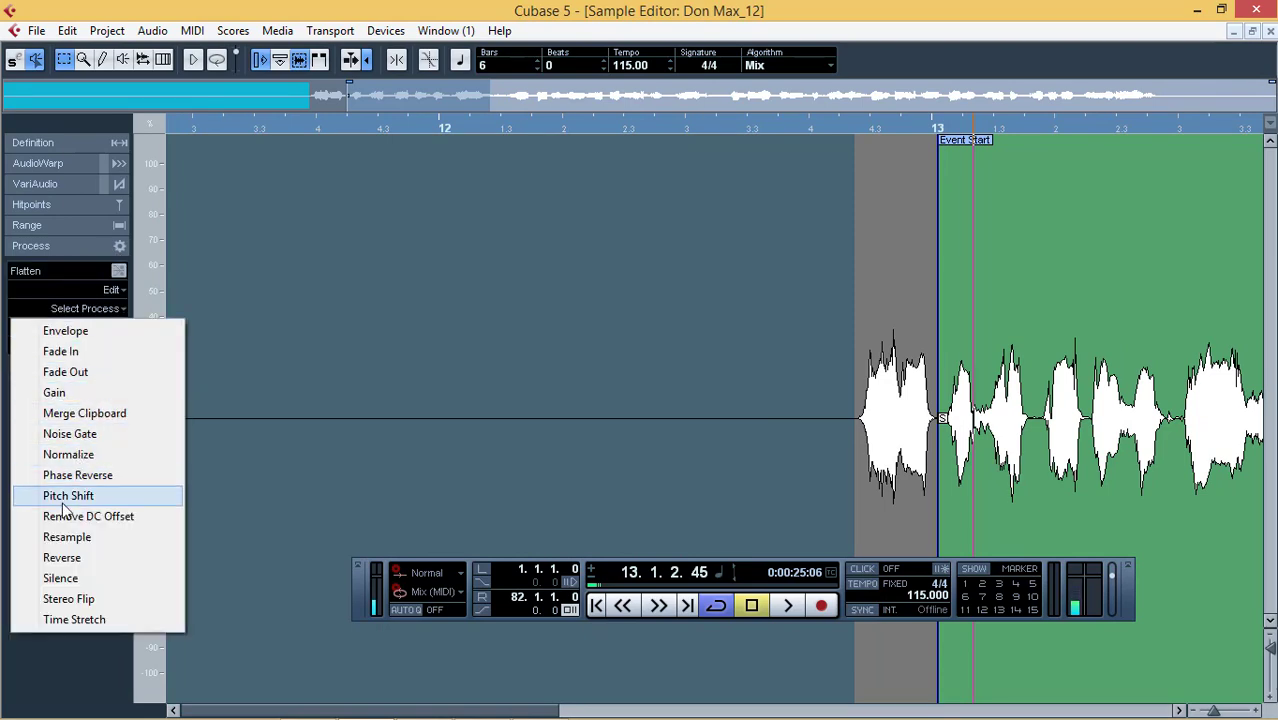
pyautogui.click(62, 579)
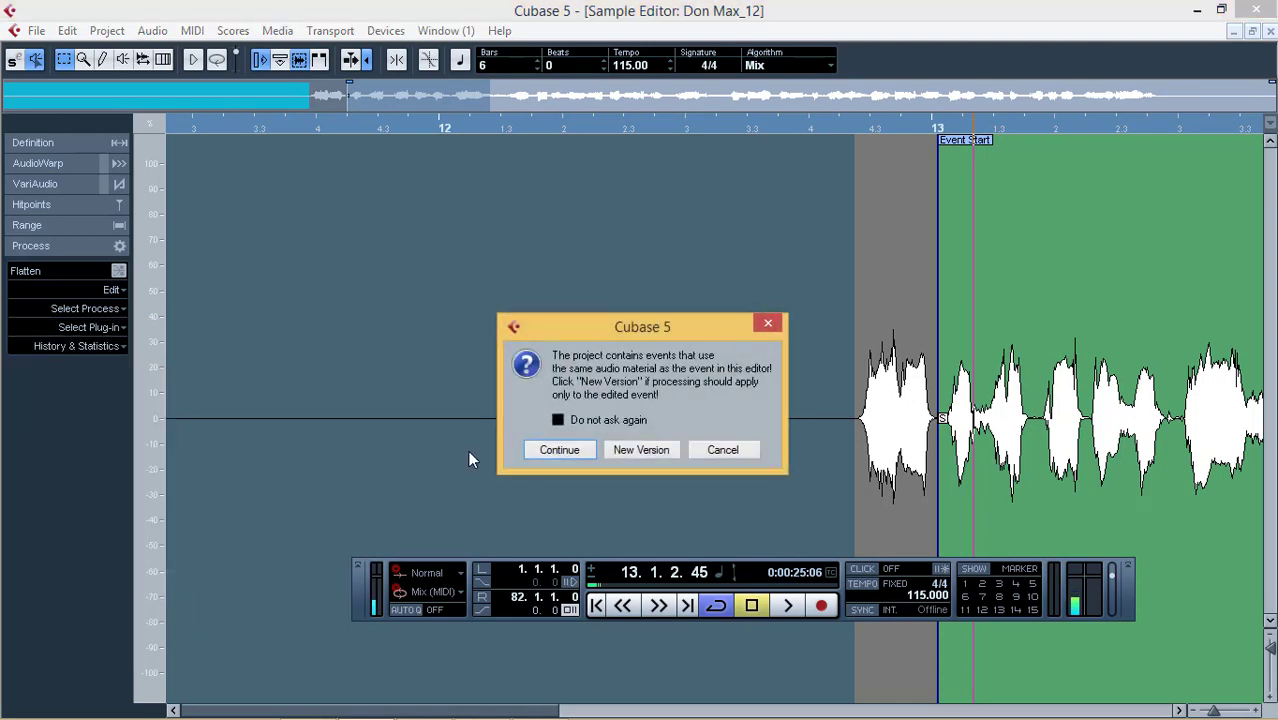
pyautogui.click(731, 452)
# Try the Silence process on the vocal phrase just before the event start at bar 13, continuing for all shared events, and undo it
pyautogui.moveTo(758, 427); pyautogui.dragTo(940, 428)
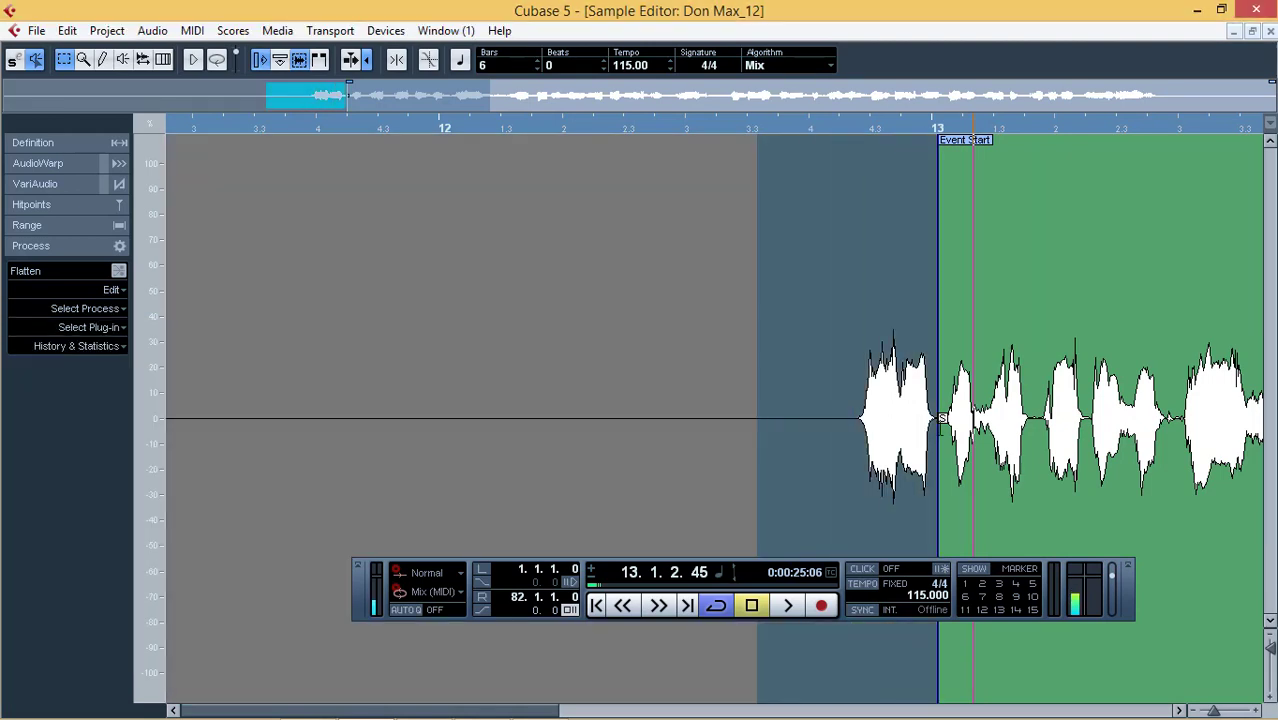
pyautogui.click(80, 309)
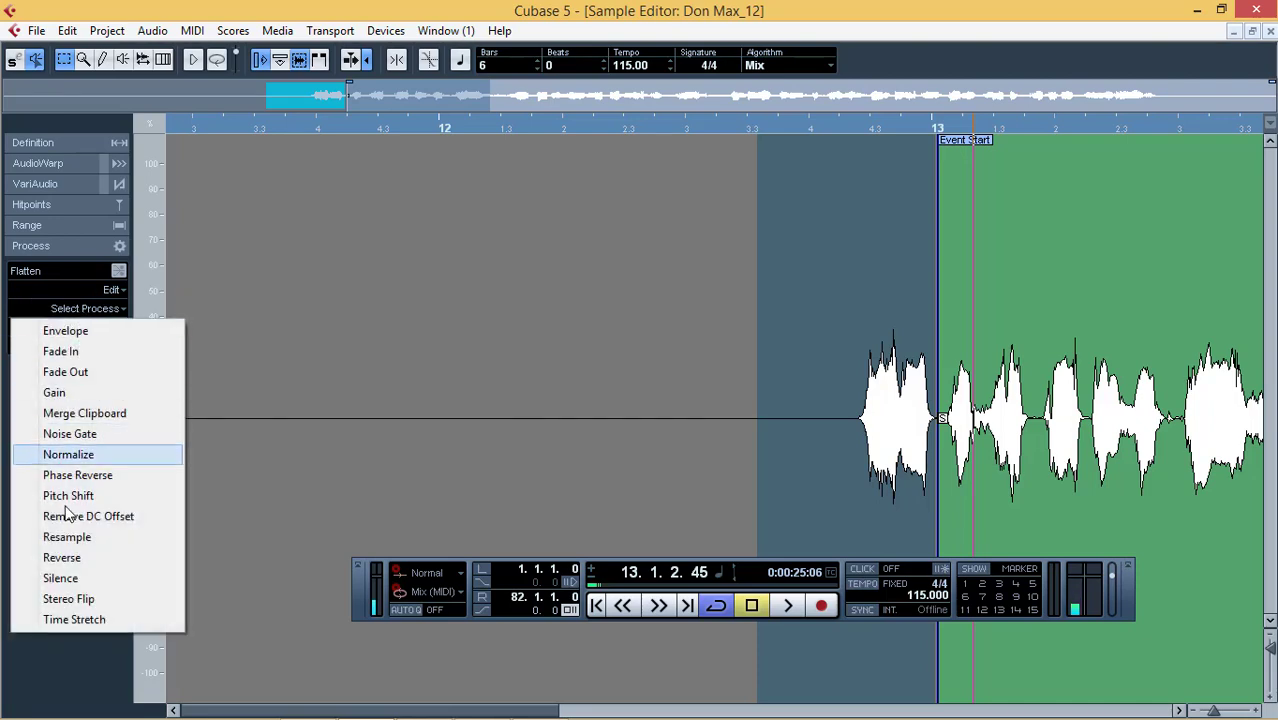
pyautogui.click(76, 579)
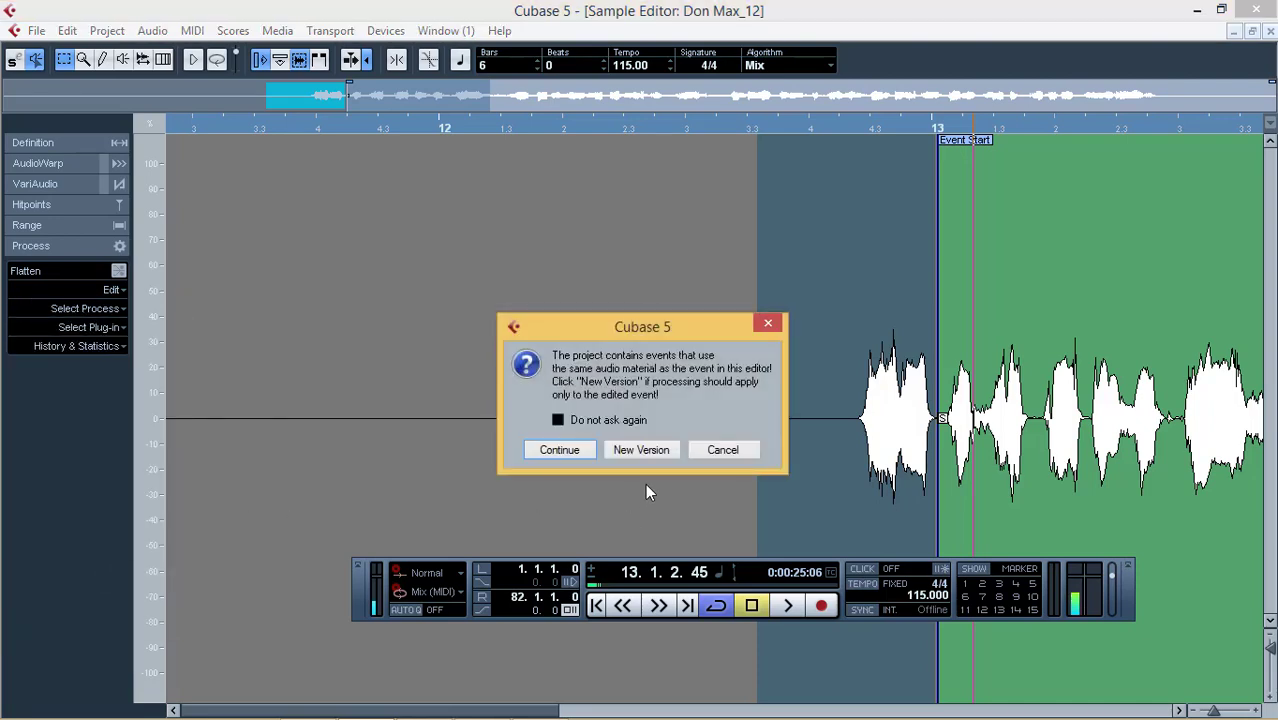
pyautogui.click(575, 450)
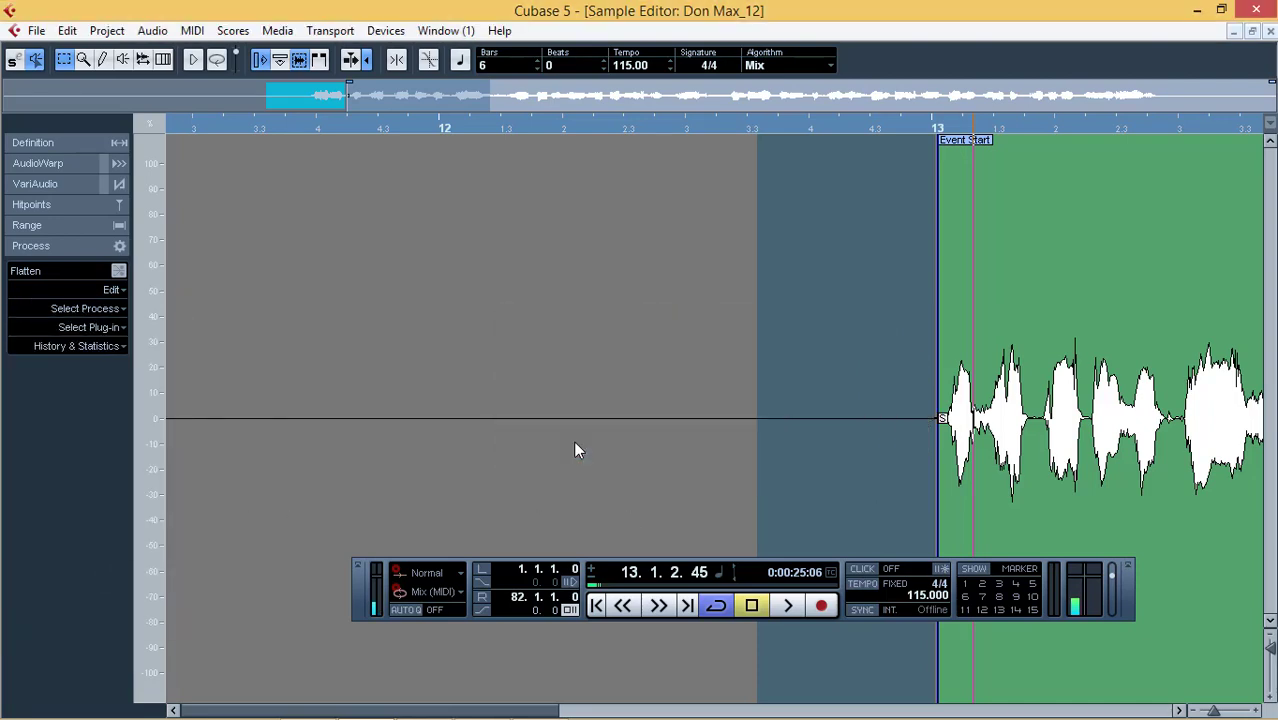
pyautogui.hotkey('ctrl', 'z')
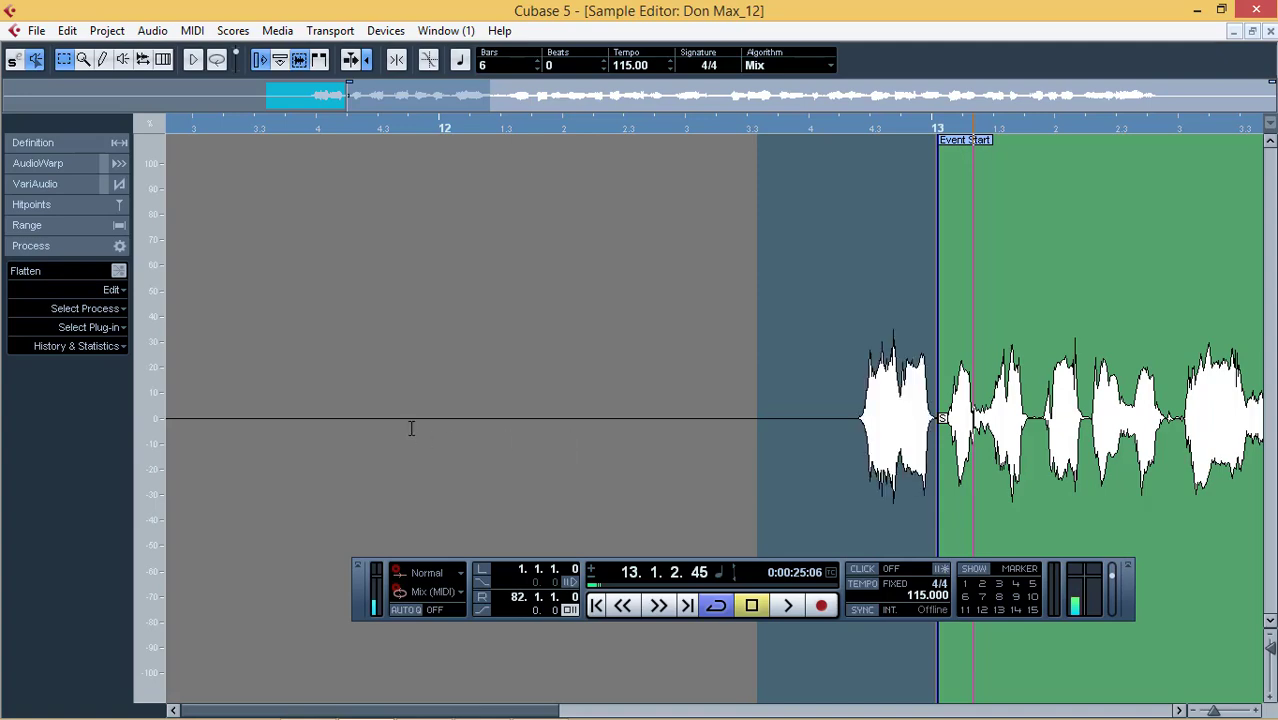
pyautogui.click(728, 336)
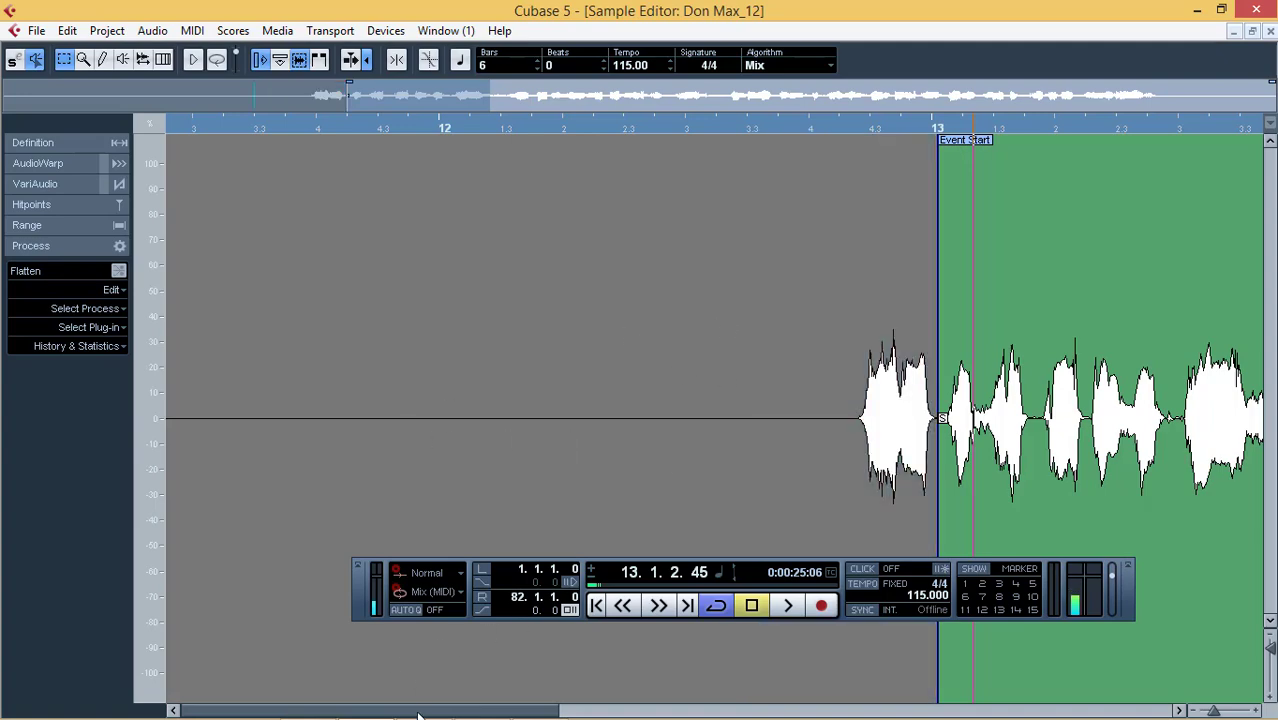
# Select the faint noise just before beat 4 of bar 14 and audition the vocal from bar 13
pyautogui.moveTo(420, 714); pyautogui.dragTo(890, 646)
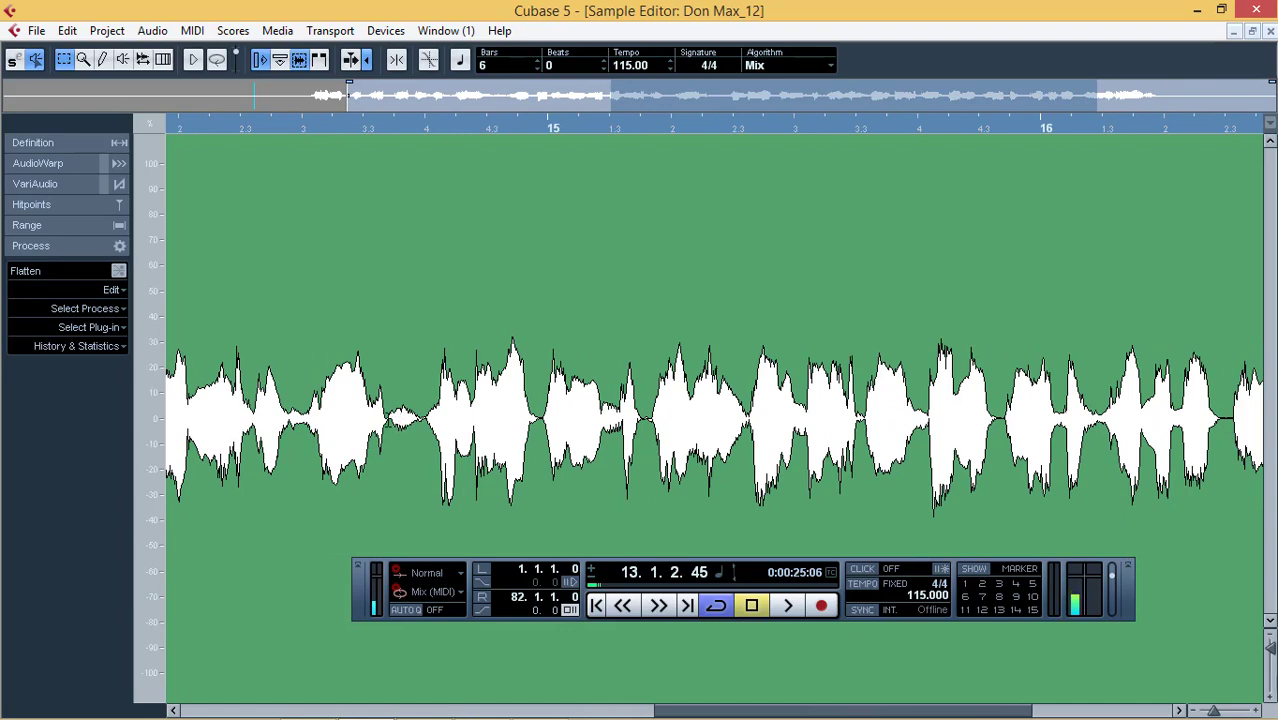
pyautogui.moveTo(386, 419); pyautogui.dragTo(429, 419)
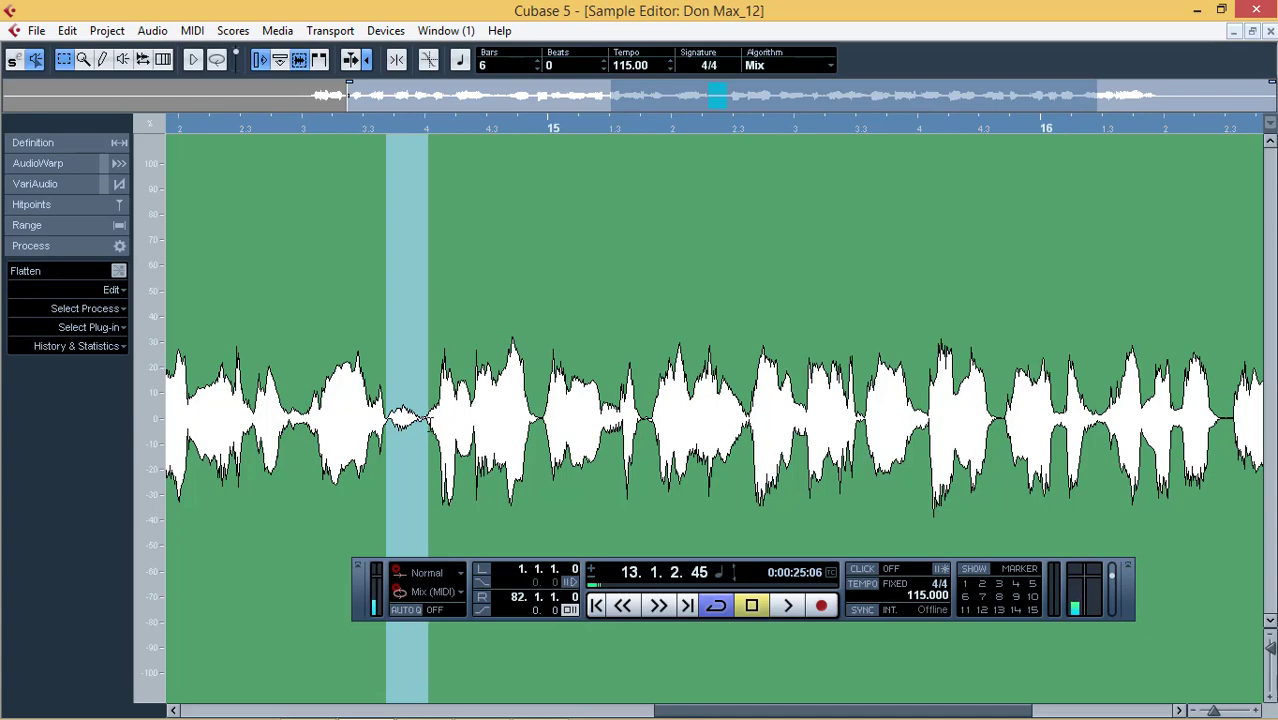
pyautogui.moveTo(846, 713)
pyautogui.mouseDown()
pyautogui.moveTo(587, 700)
pyautogui.moveTo(738, 688)
pyautogui.moveTo(639, 706)
pyautogui.mouseUp()
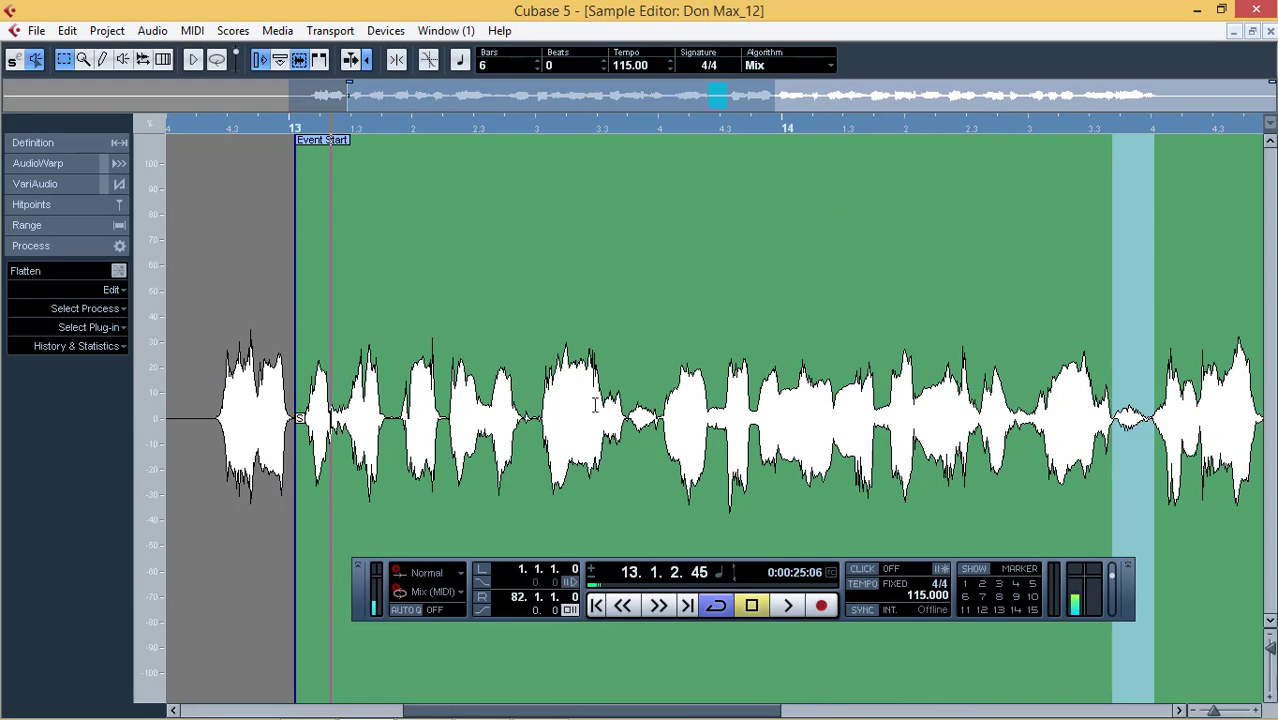
pyautogui.click(312, 129)
pyautogui.press('space')
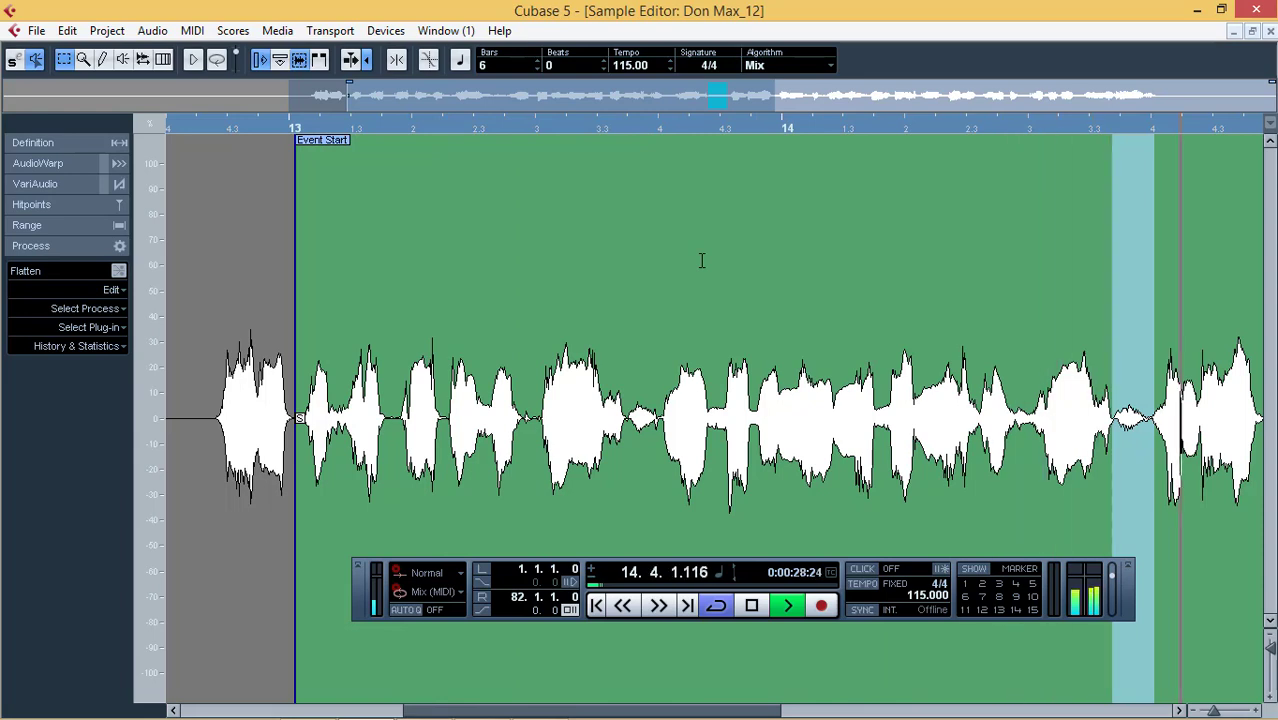
pyautogui.press('space')
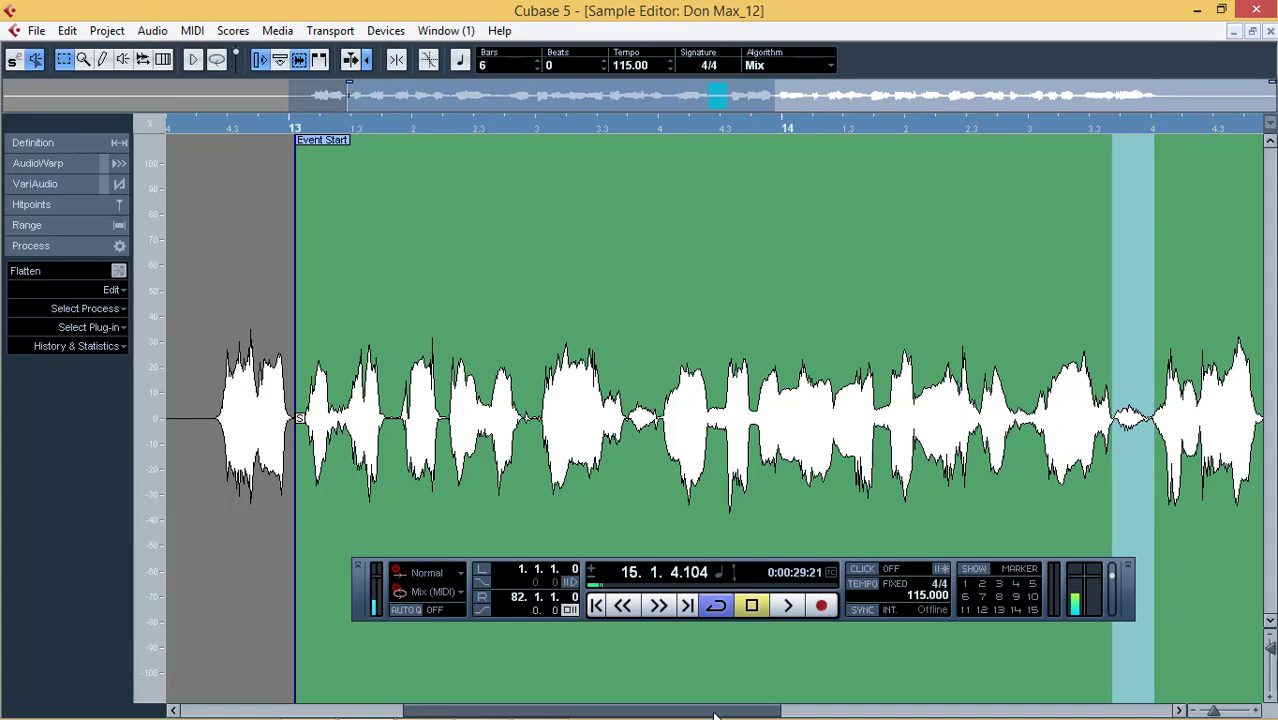
# Silence the short gap between vocal phrases around beat 2.3 of bar 16 and clear the selection
pyautogui.moveTo(703, 715); pyautogui.dragTo(1170, 650)
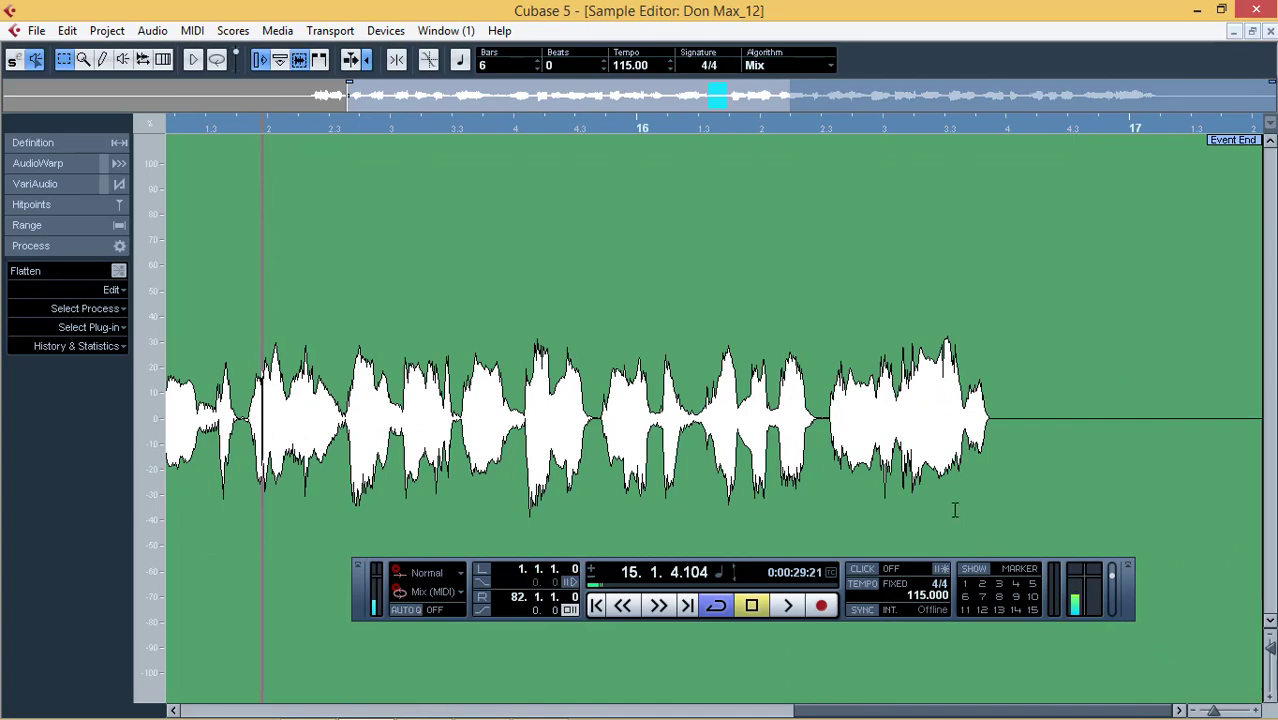
pyautogui.press('h')
pyautogui.press('h')
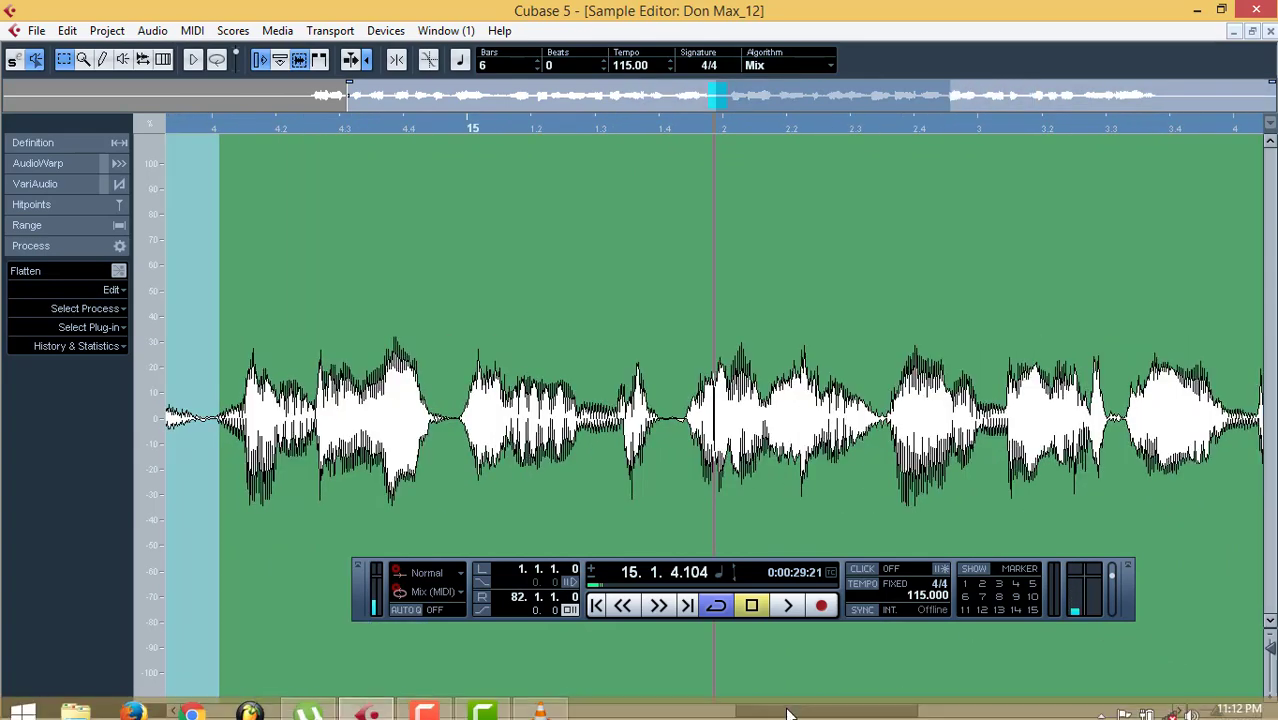
pyautogui.moveTo(823, 712); pyautogui.dragTo(1040, 672)
pyautogui.moveTo(716, 418); pyautogui.dragTo(746, 424)
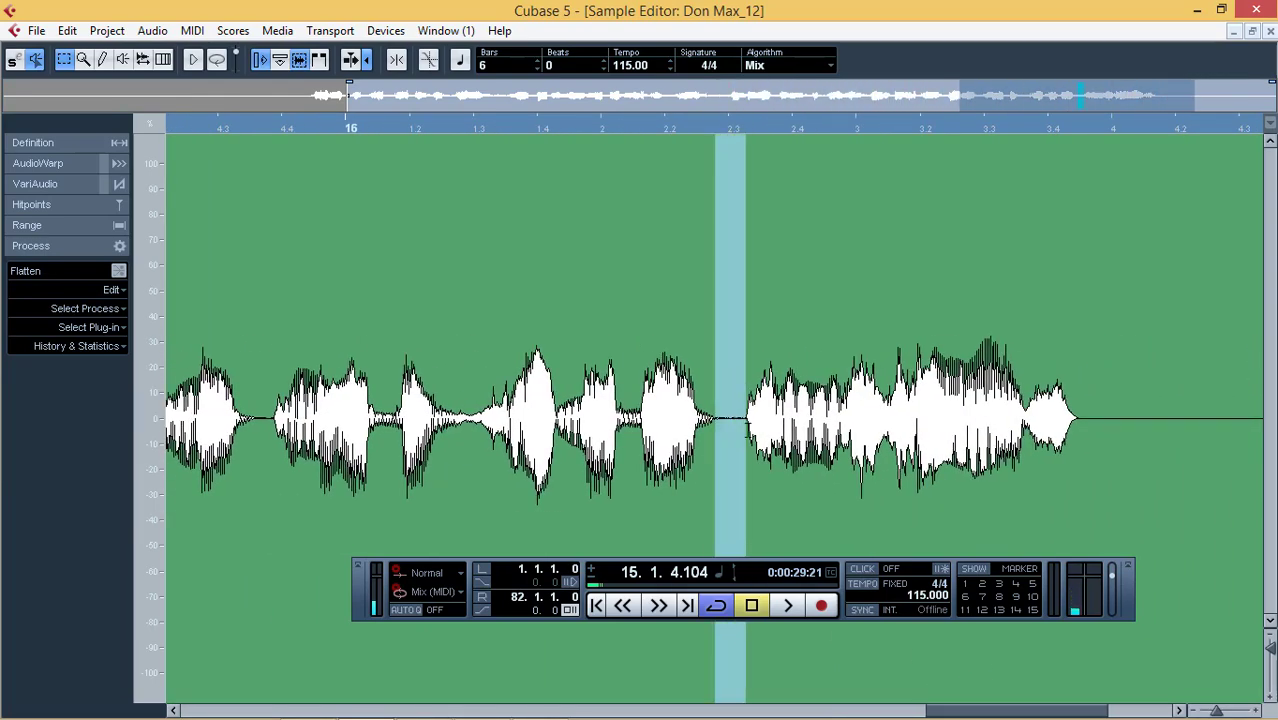
pyautogui.click(118, 309)
pyautogui.click(60, 578)
pyautogui.click(880, 320)
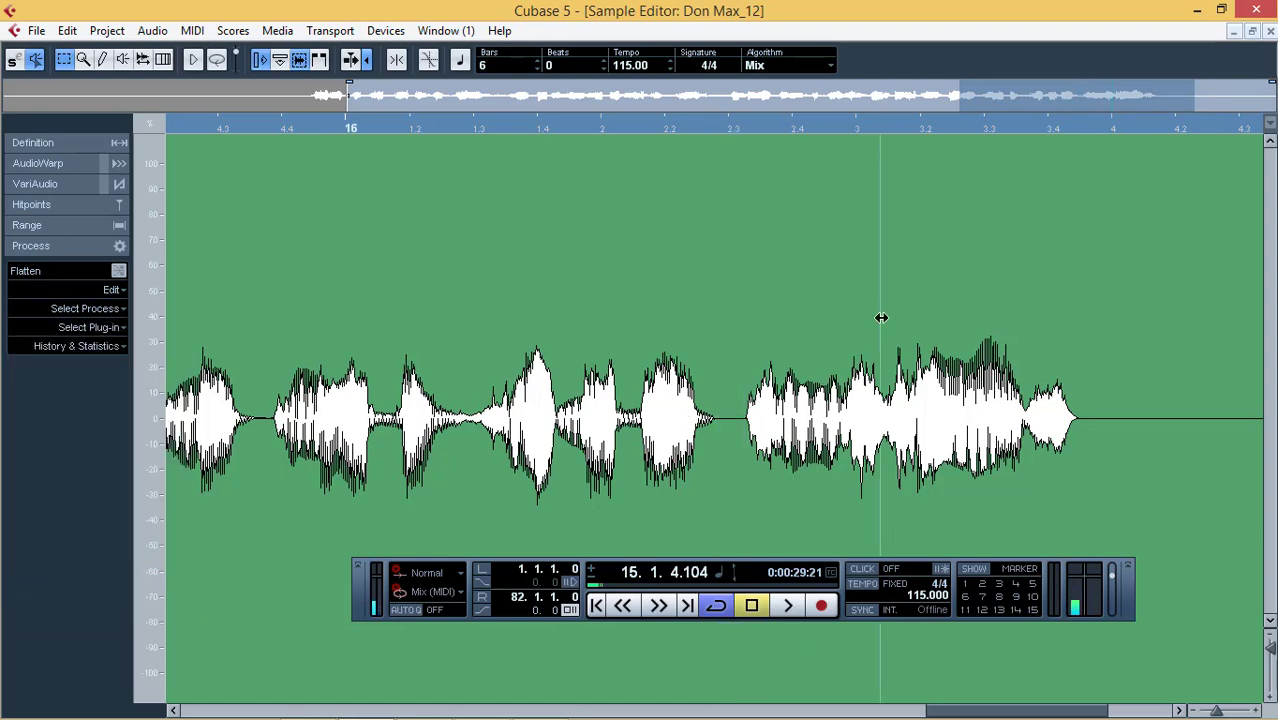
# Close the Sample Editor, then close the Fa Sor Cover II project, saving its changes
pyautogui.click(1270, 31)
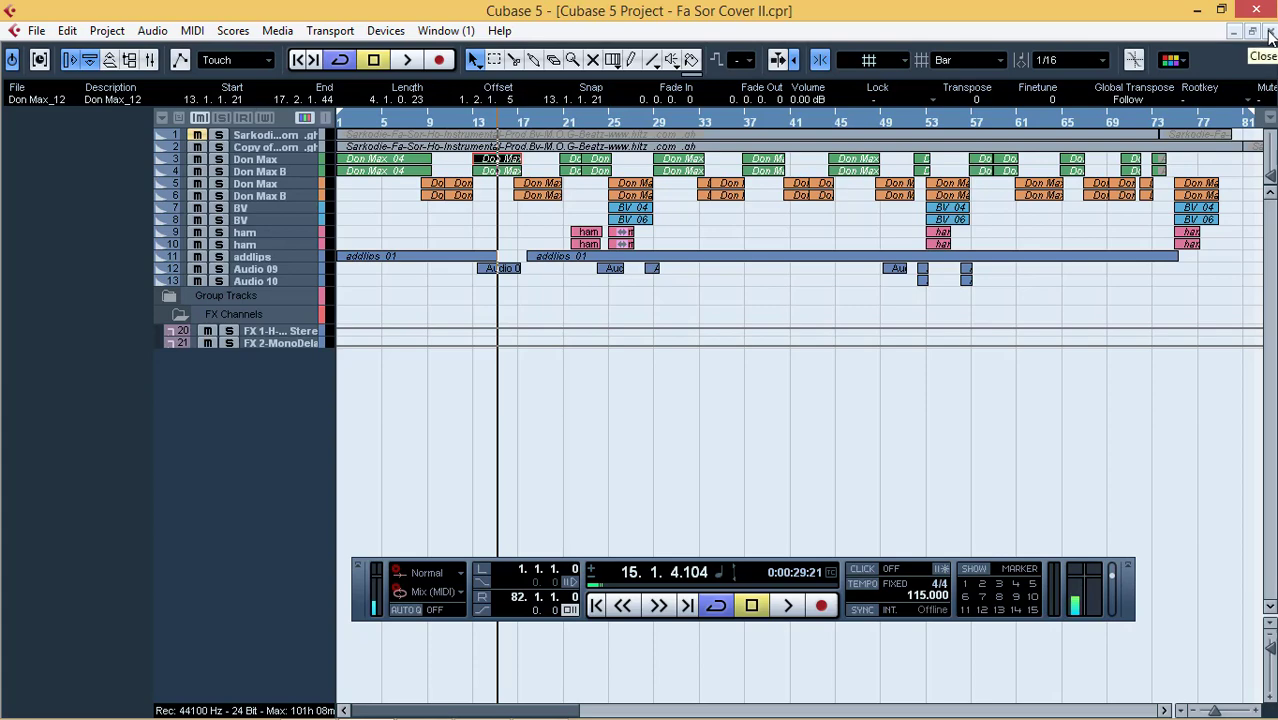
pyautogui.click(1270, 33)
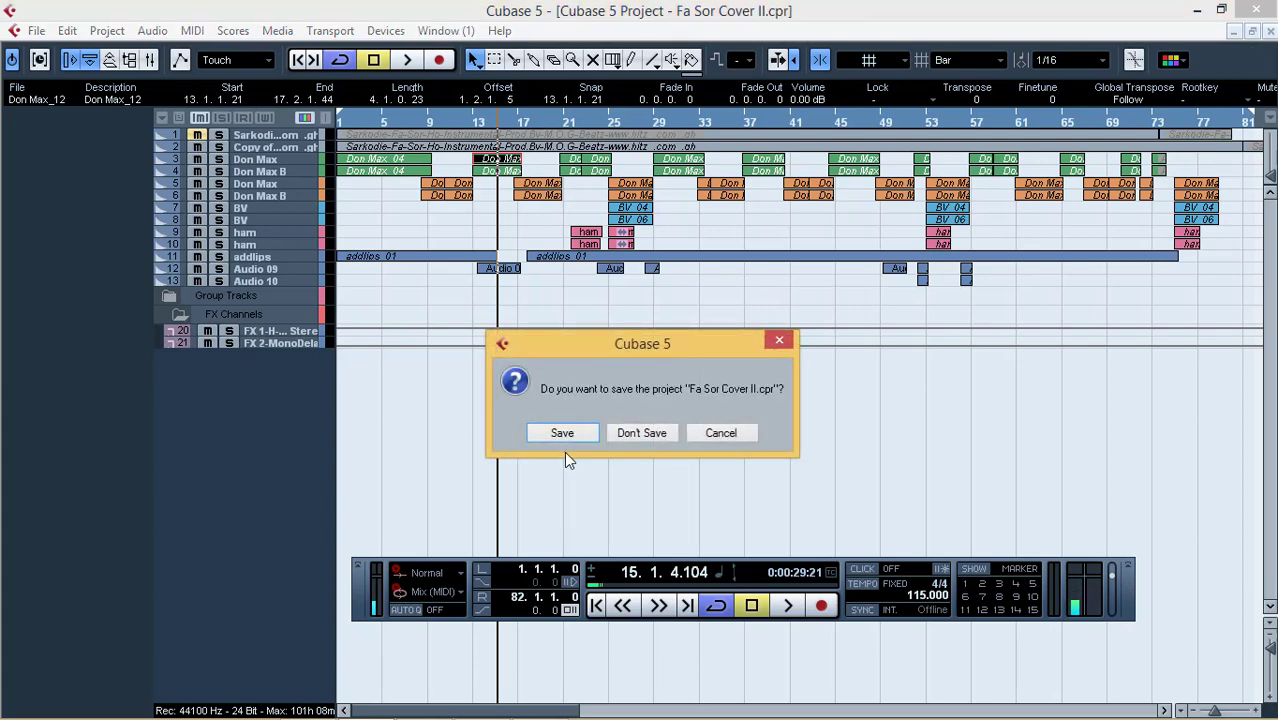
pyautogui.click(563, 433)
# Open master.cpr from the Master folder inside Don Max Fa Sor Cover on the desktop, dismiss the missing plug-in notice and close the mixer
pyautogui.click(16, 30)
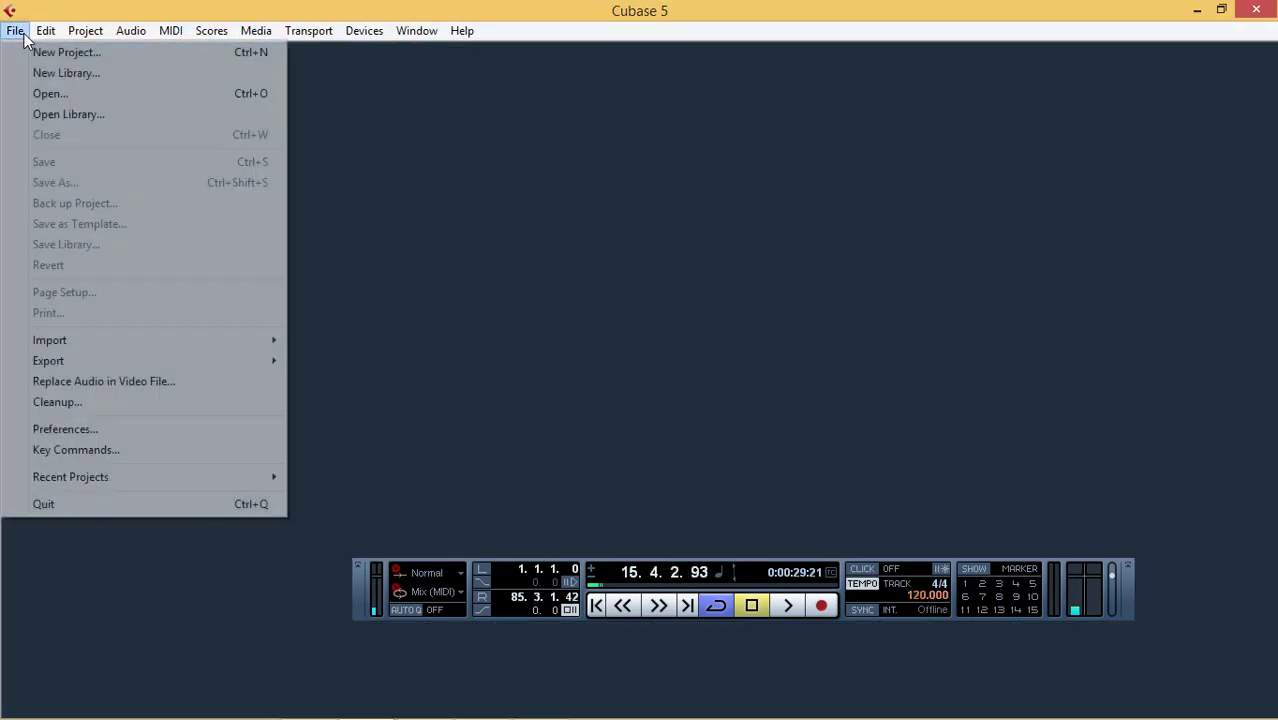
pyautogui.click(62, 99)
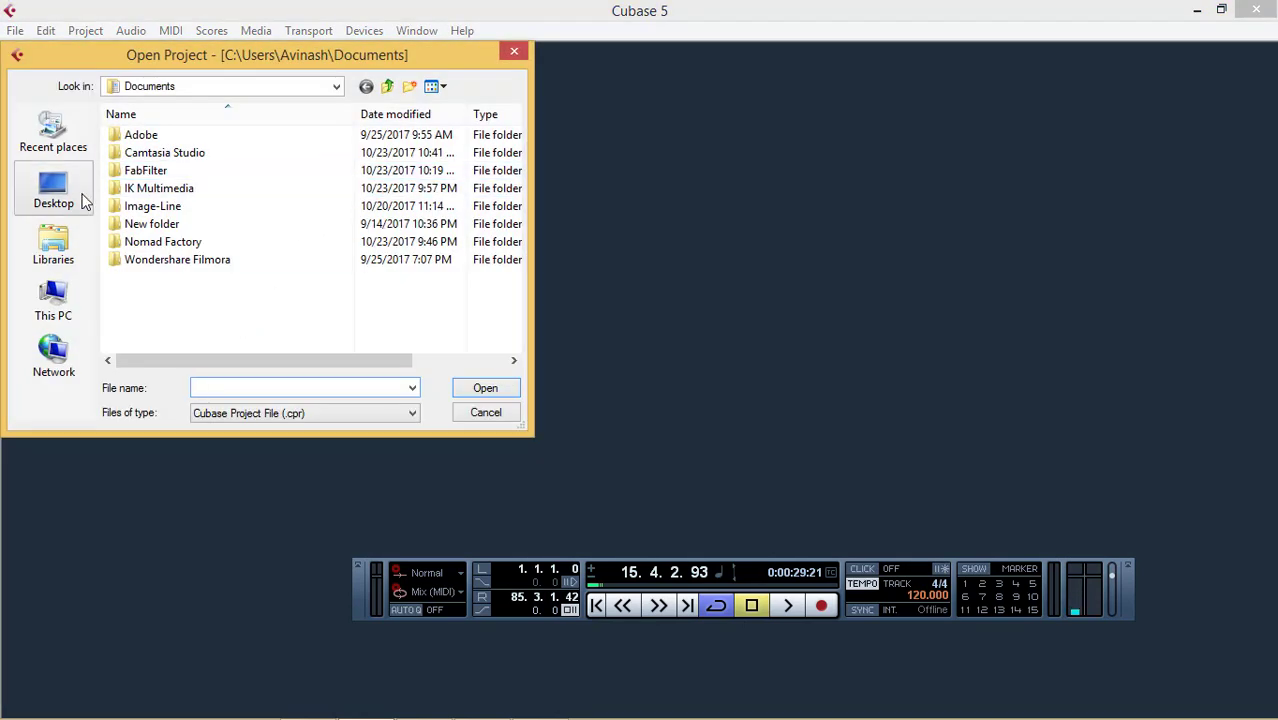
pyautogui.click(64, 200)
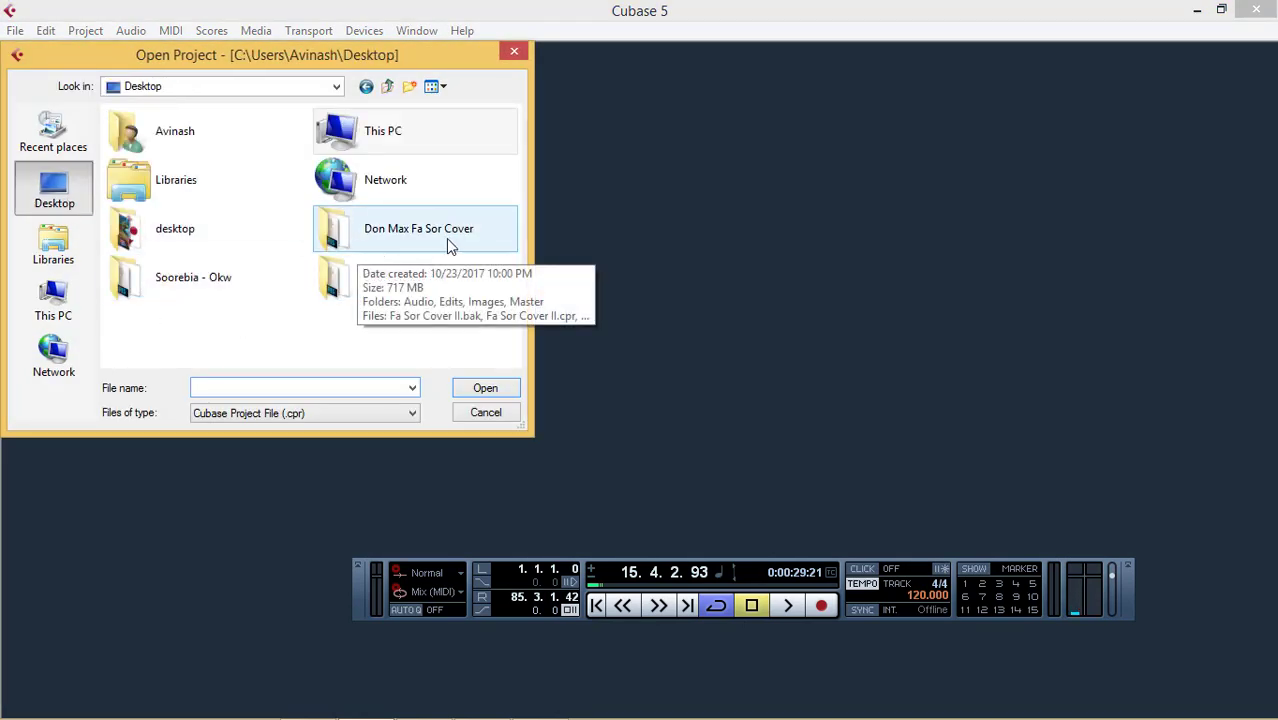
pyautogui.doubleClick(393, 240)
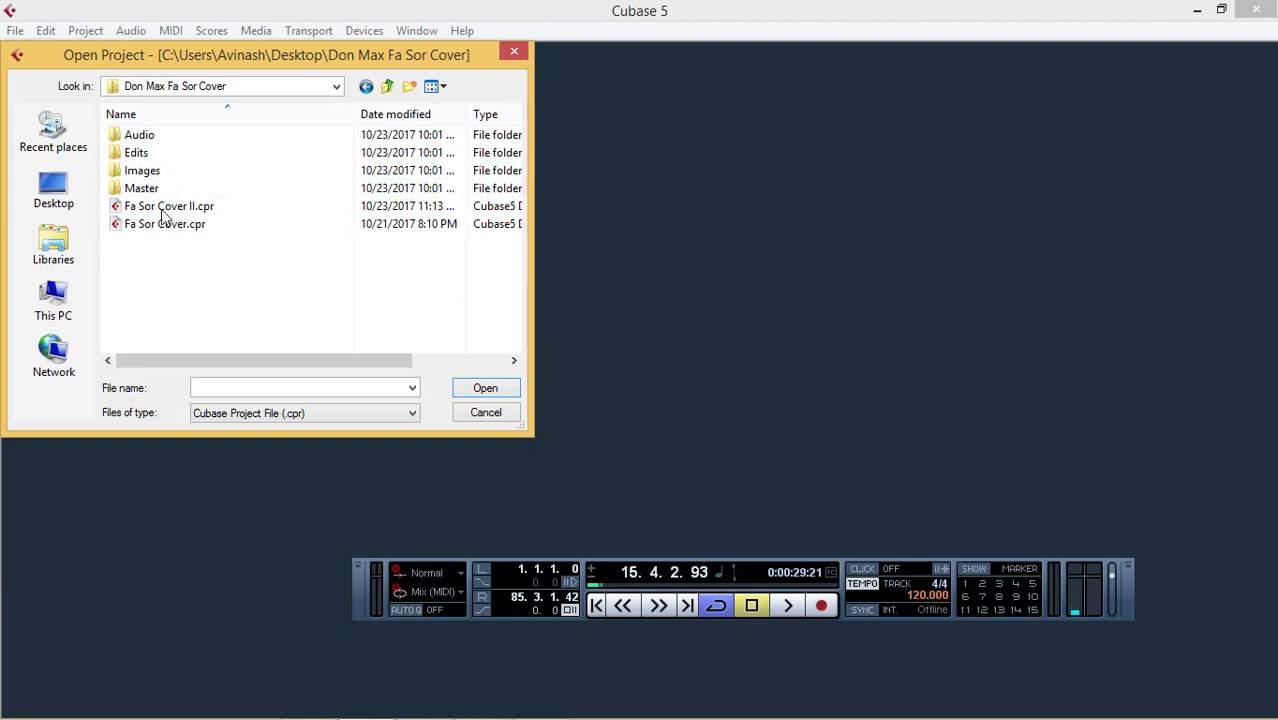
pyautogui.doubleClick(145, 190)
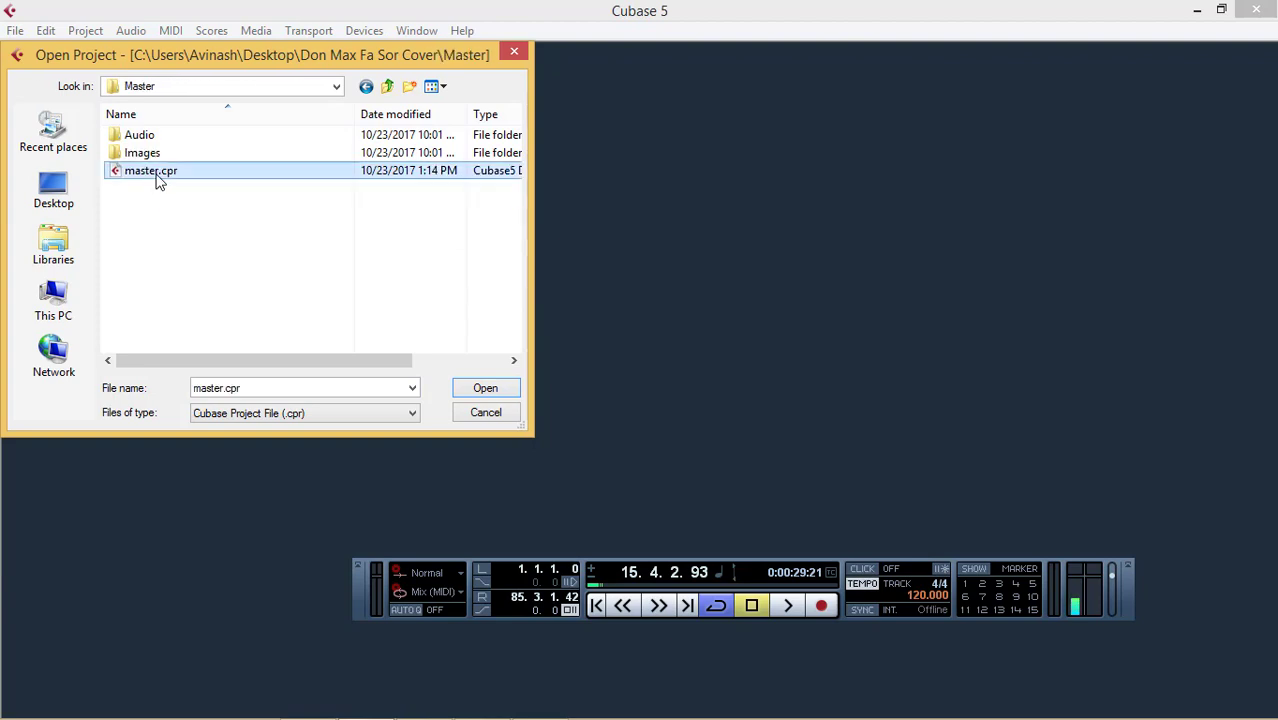
pyautogui.doubleClick(158, 173)
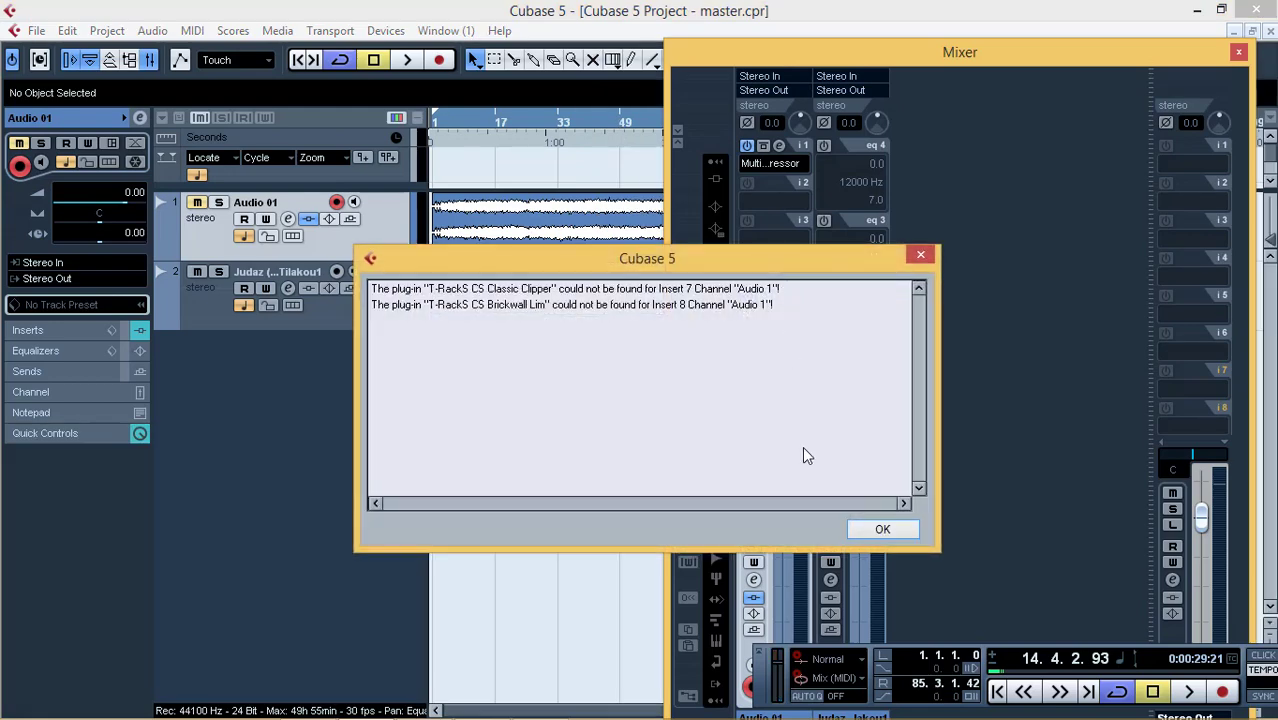
pyautogui.click(884, 532)
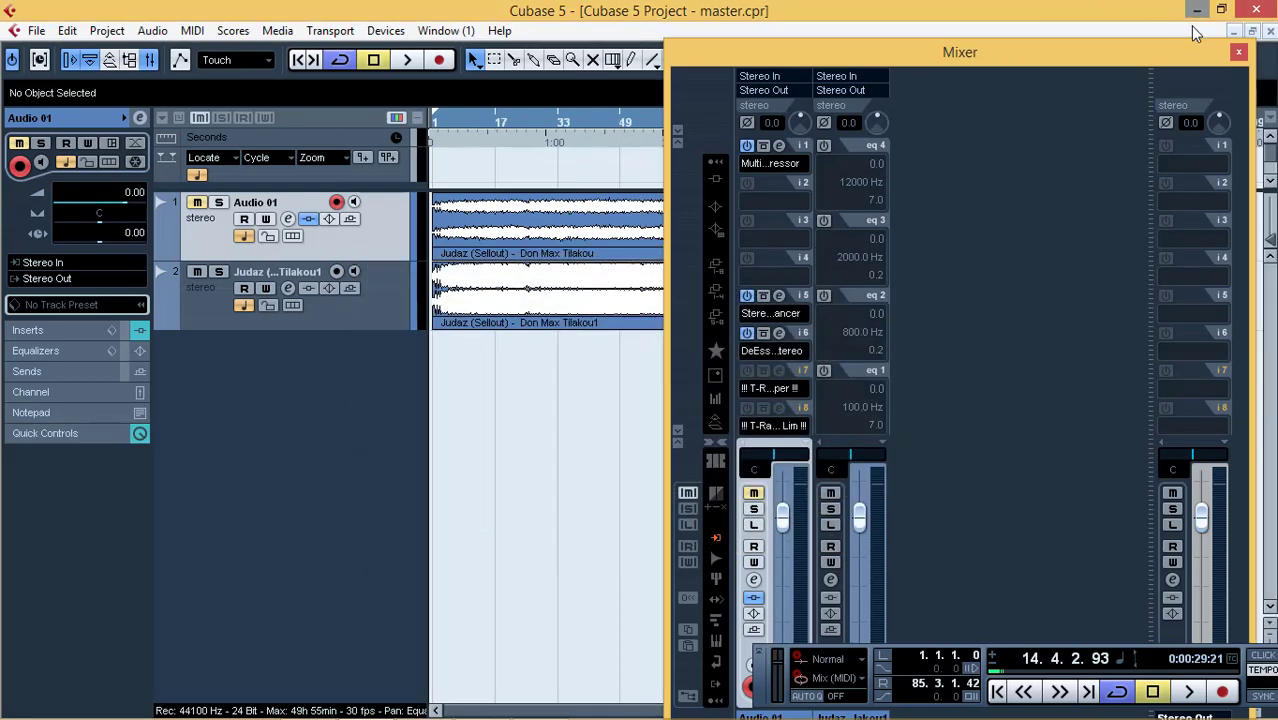
pyautogui.click(1238, 53)
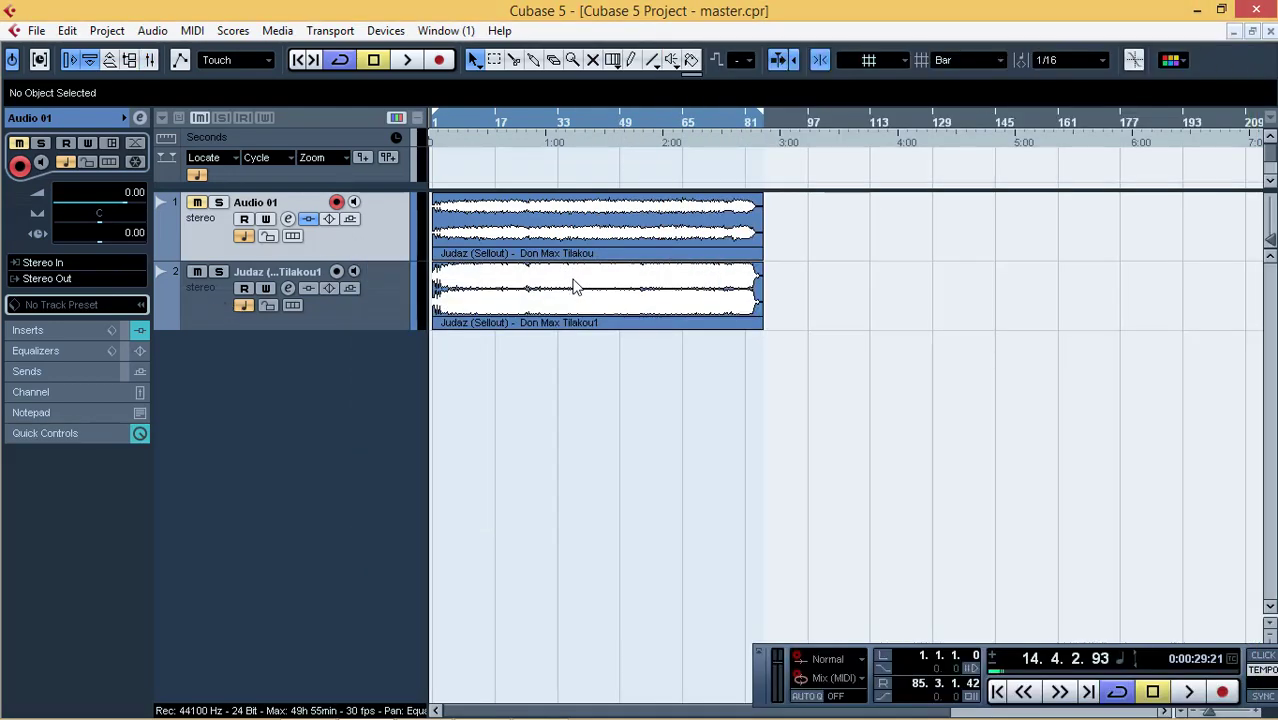
# Audition the master project briefly from about bar 9 and again from the beginning
pyautogui.click(530, 124)
pyautogui.click(464, 124)
pyautogui.press('space')
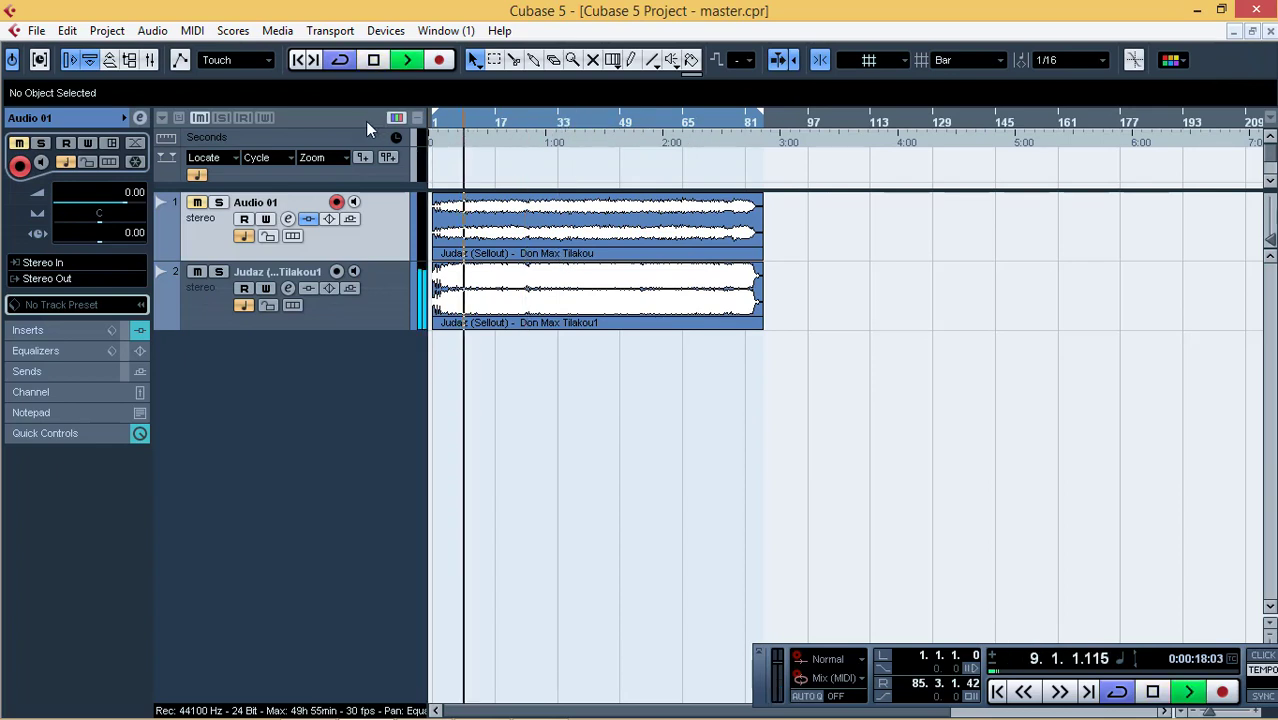
pyautogui.press('space')
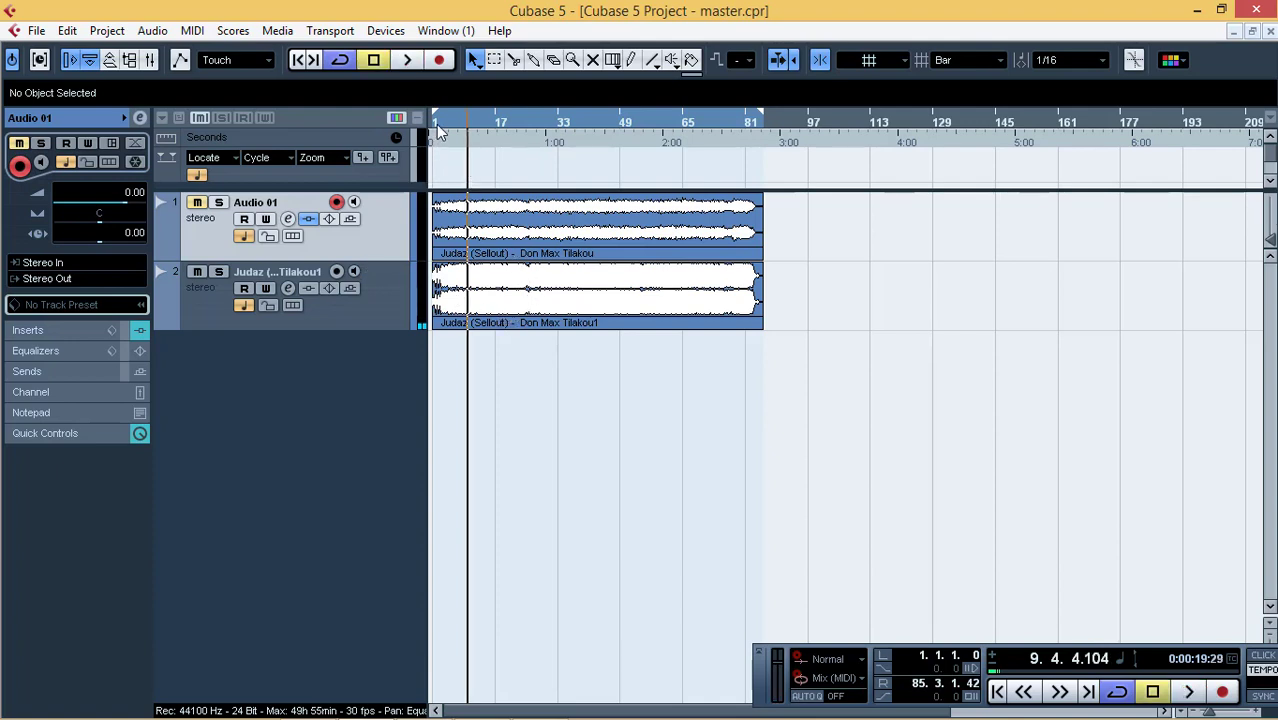
pyautogui.click(299, 61)
pyautogui.click(405, 61)
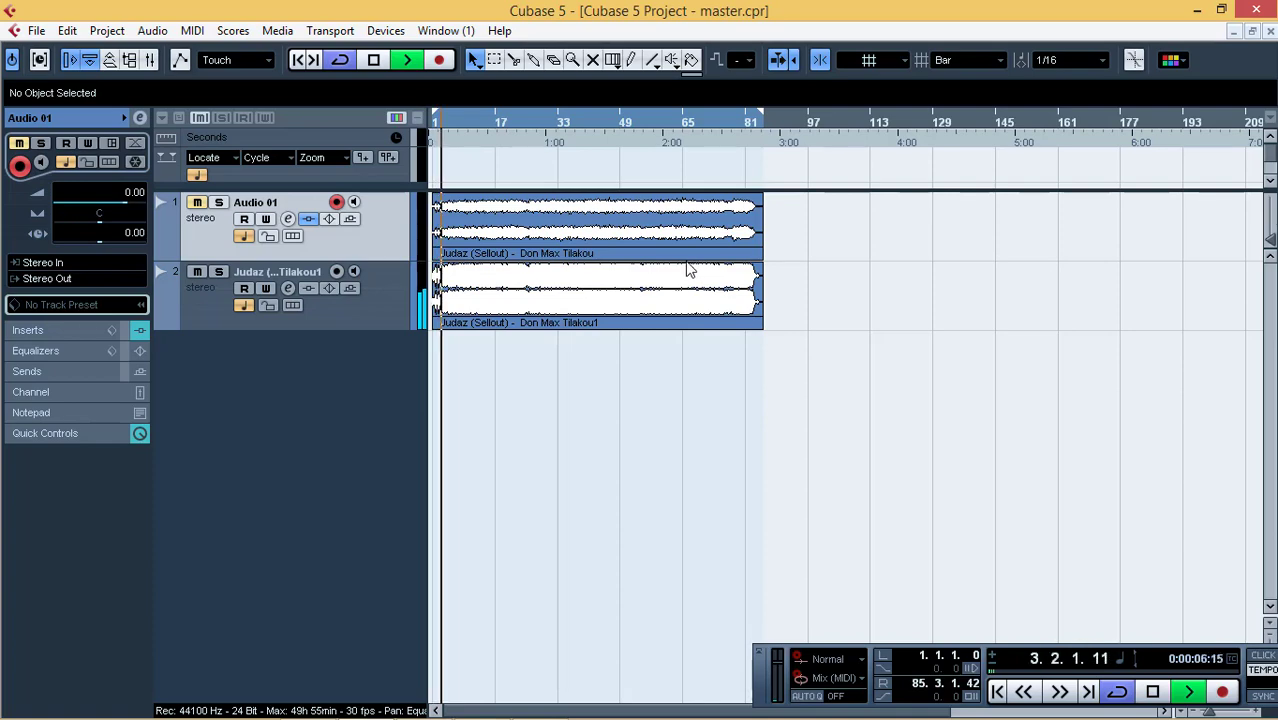
pyautogui.press('h')
pyautogui.press('h')
pyautogui.press('h')
pyautogui.press('h')
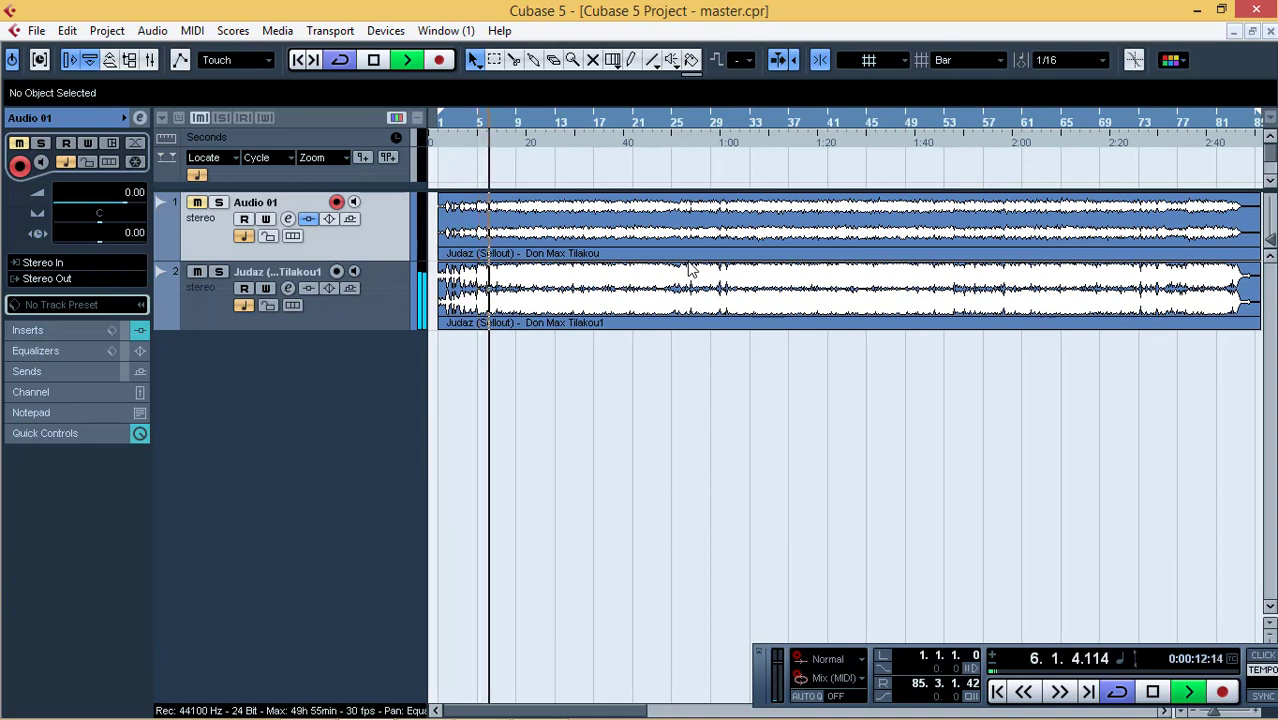
pyautogui.press('space')
# Mute the audio event on track 2 and unmute the Audio 01 track
pyautogui.click(592, 60)
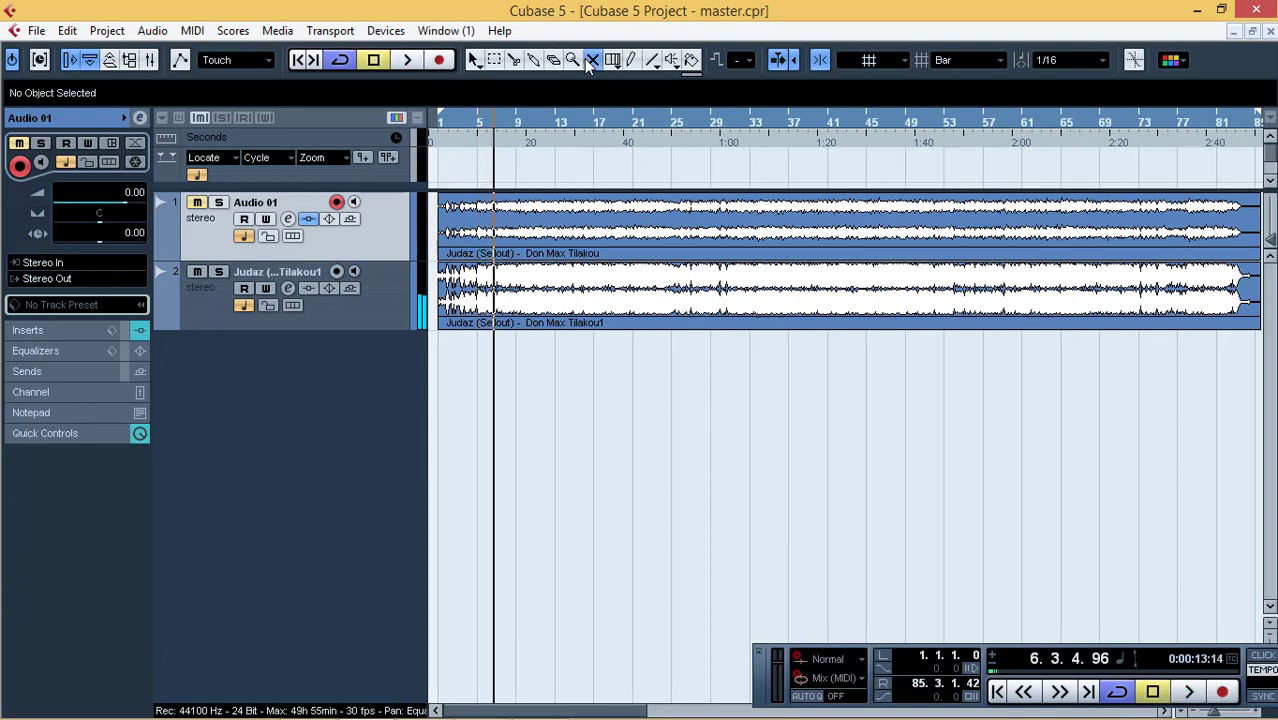
pyautogui.click(571, 292)
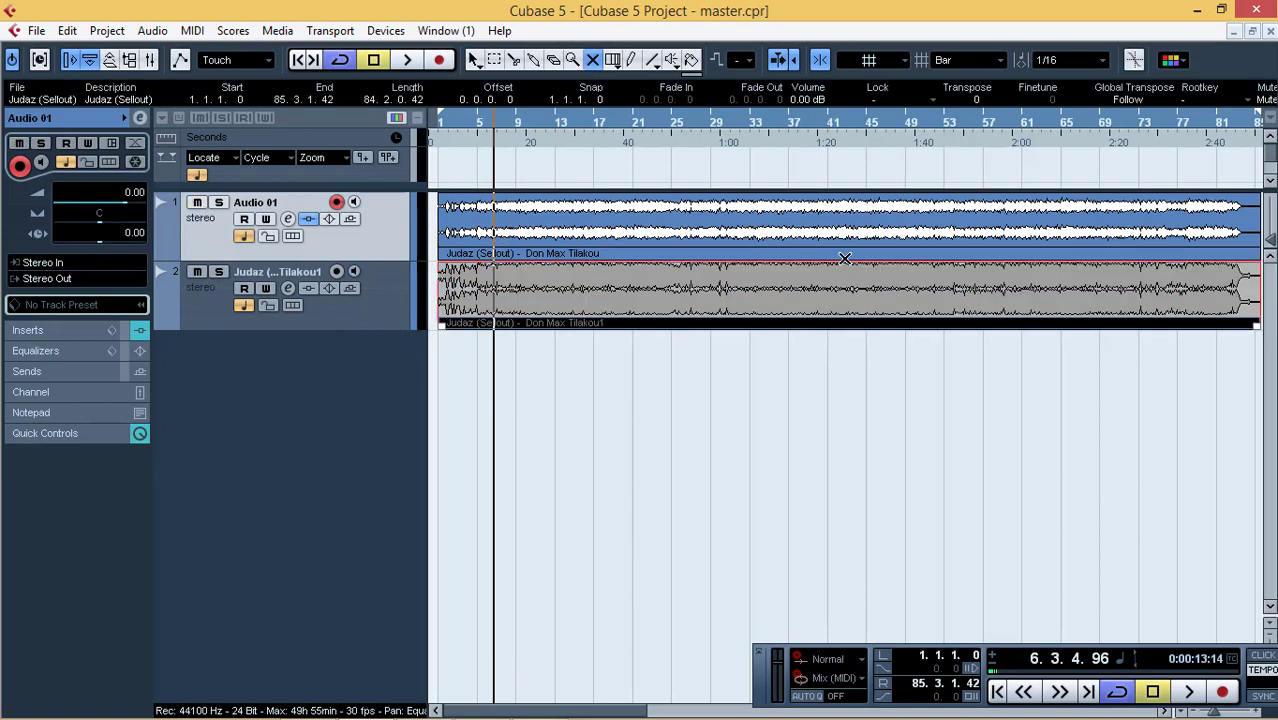
pyautogui.press('1')
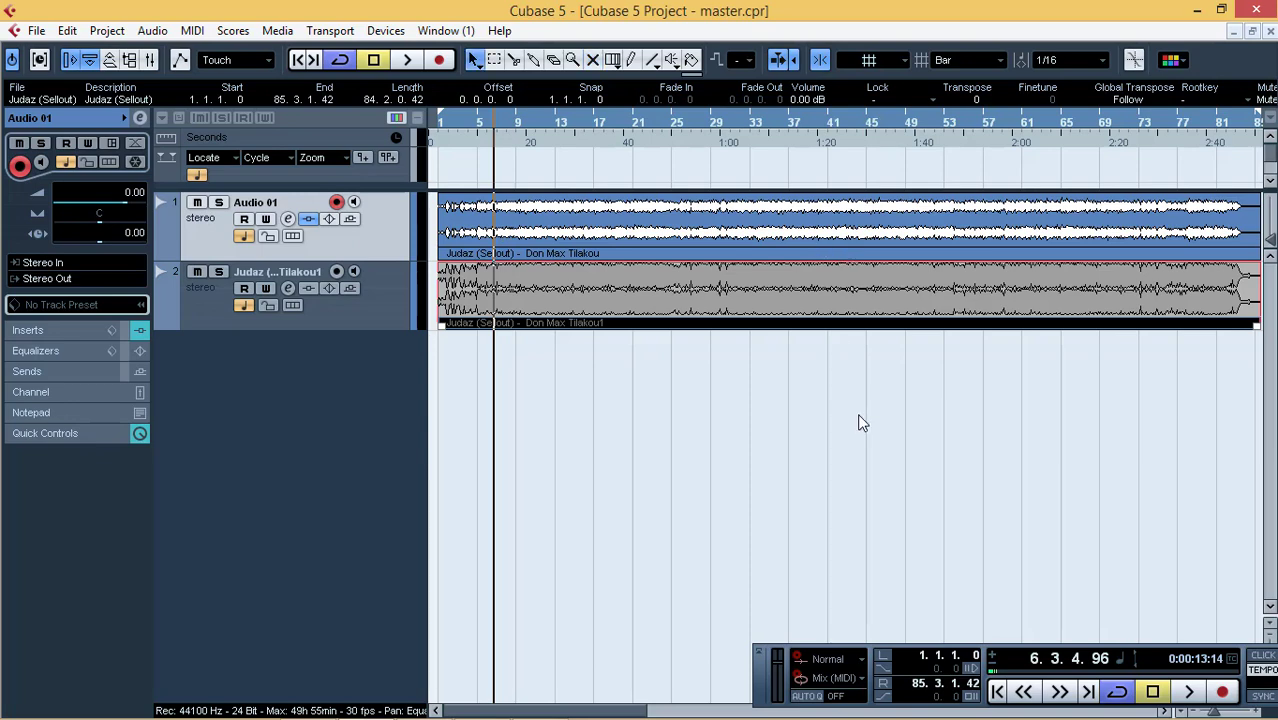
# Show the audio statistics of the event on the Audio 01 track
pyautogui.click(812, 245)
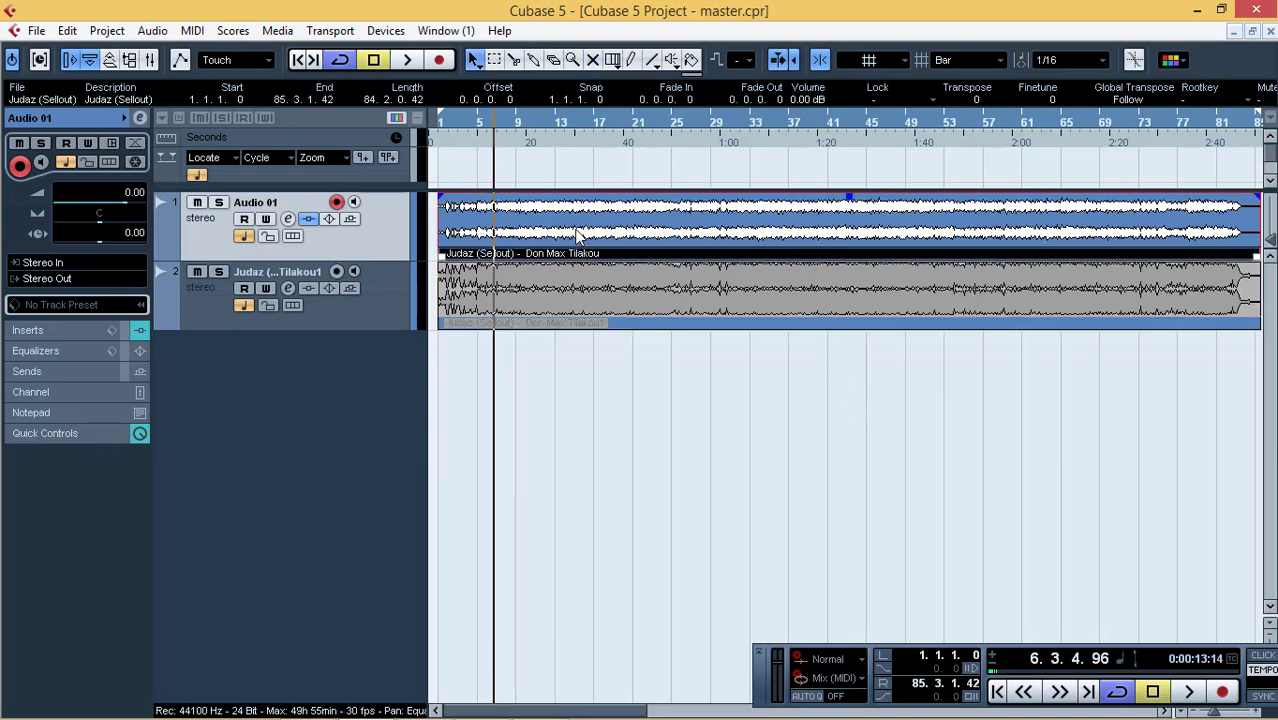
pyautogui.click(152, 31)
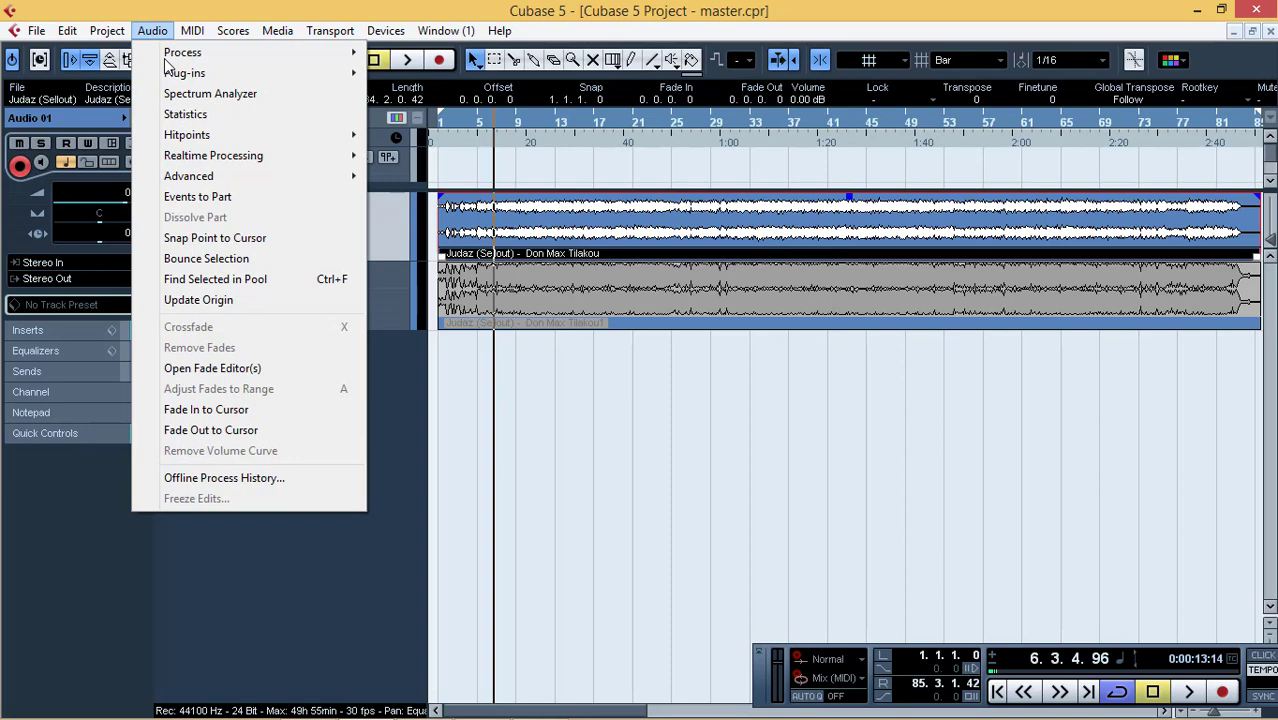
pyautogui.click(187, 116)
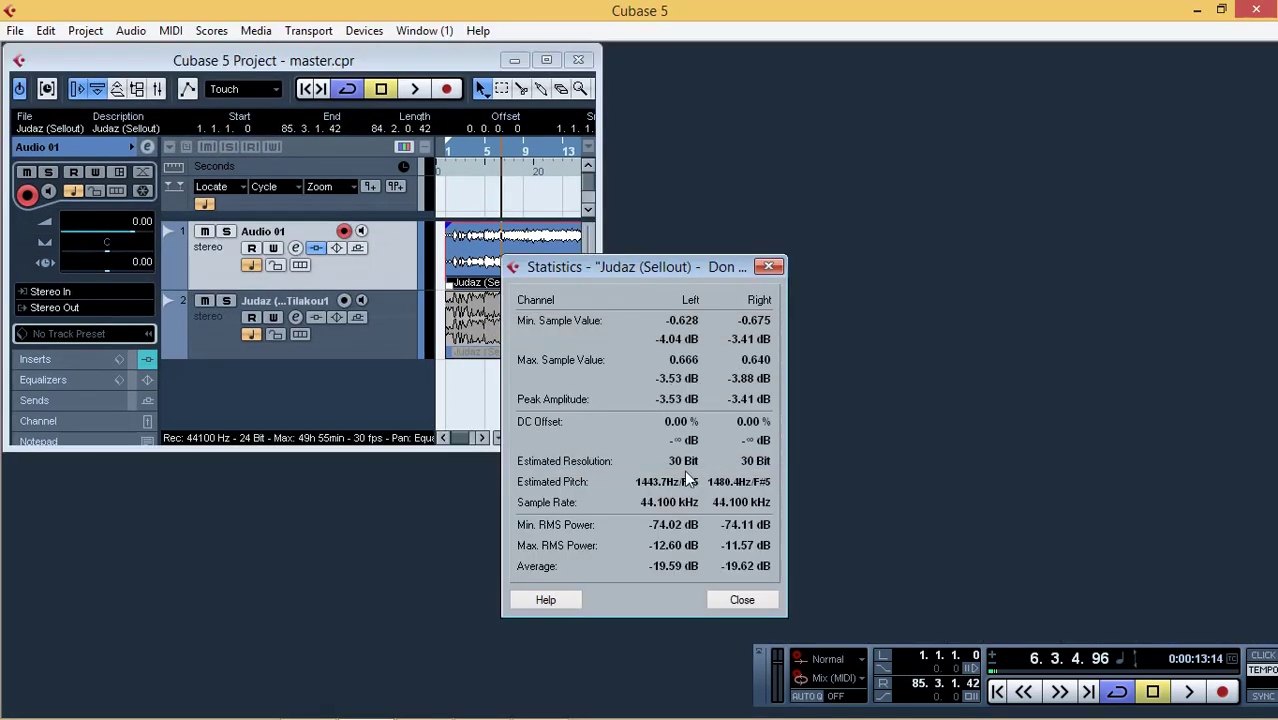
# Close the Audio 01 statistics, then view the audio statistics of the muted event on track 2
pyautogui.moveTo(688, 269); pyautogui.dragTo(807, 177)
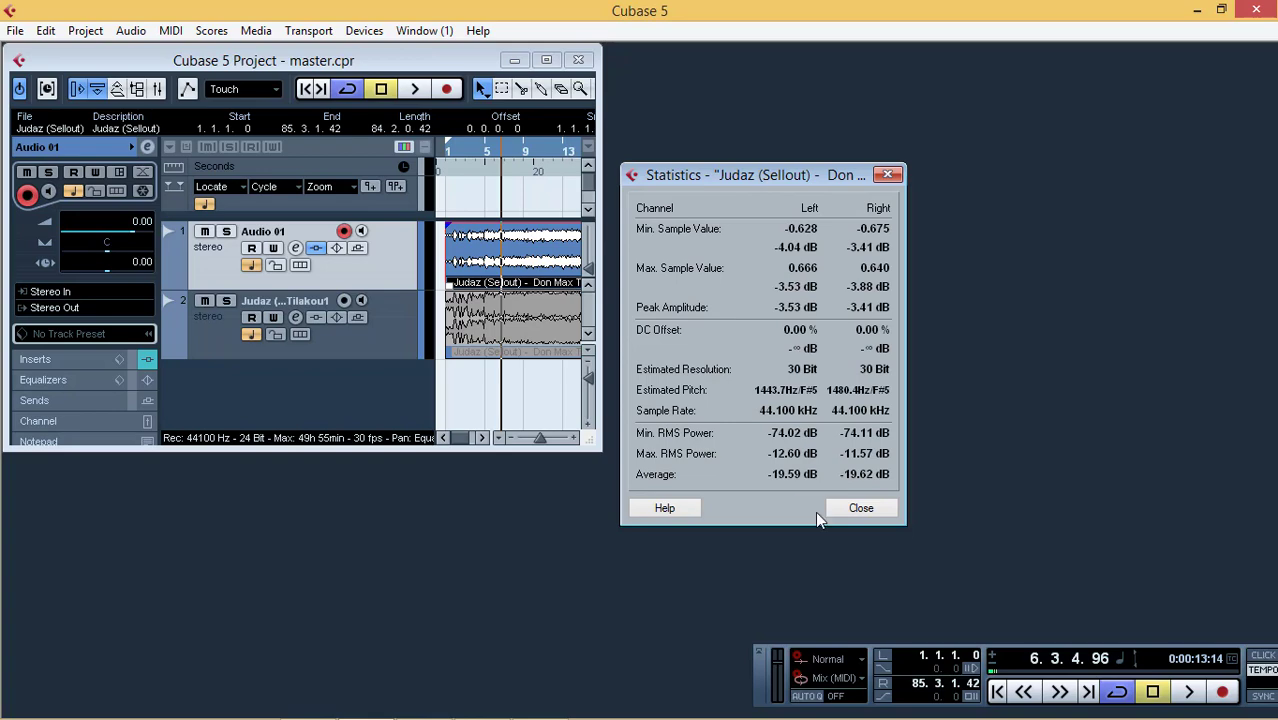
pyautogui.click(861, 508)
pyautogui.doubleClick(452, 62)
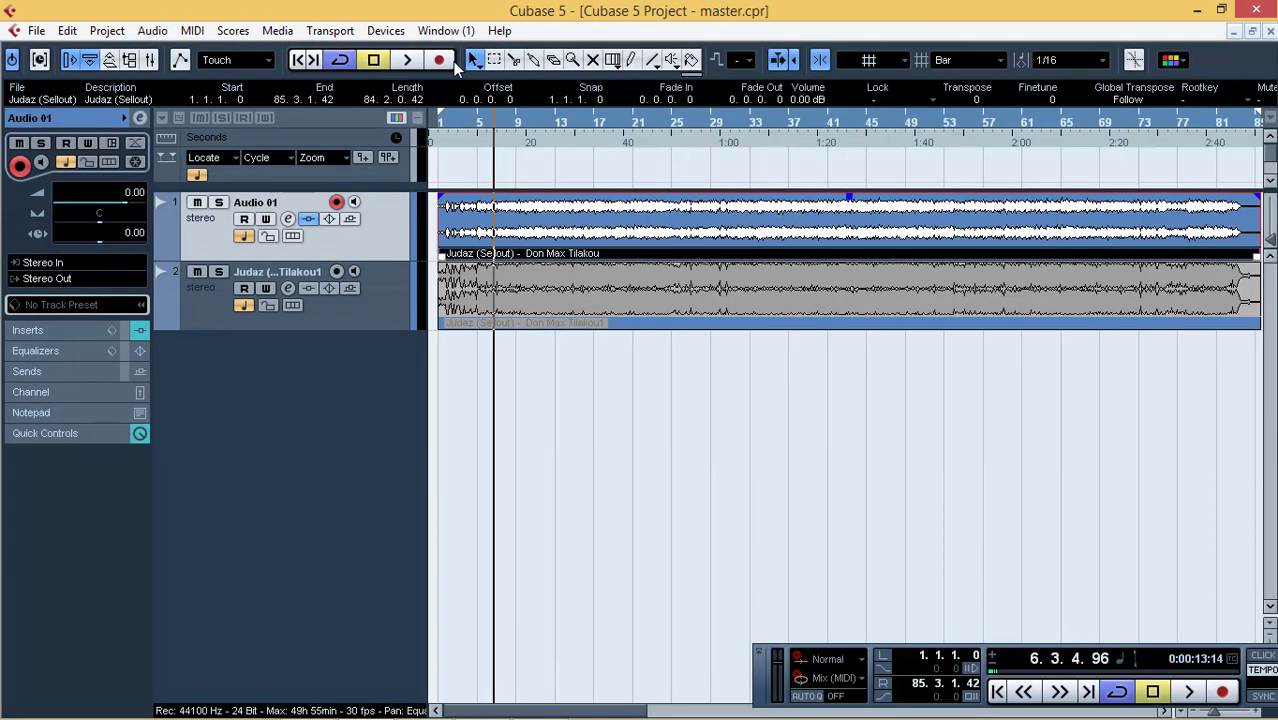
pyautogui.click(671, 313)
pyautogui.click(152, 30)
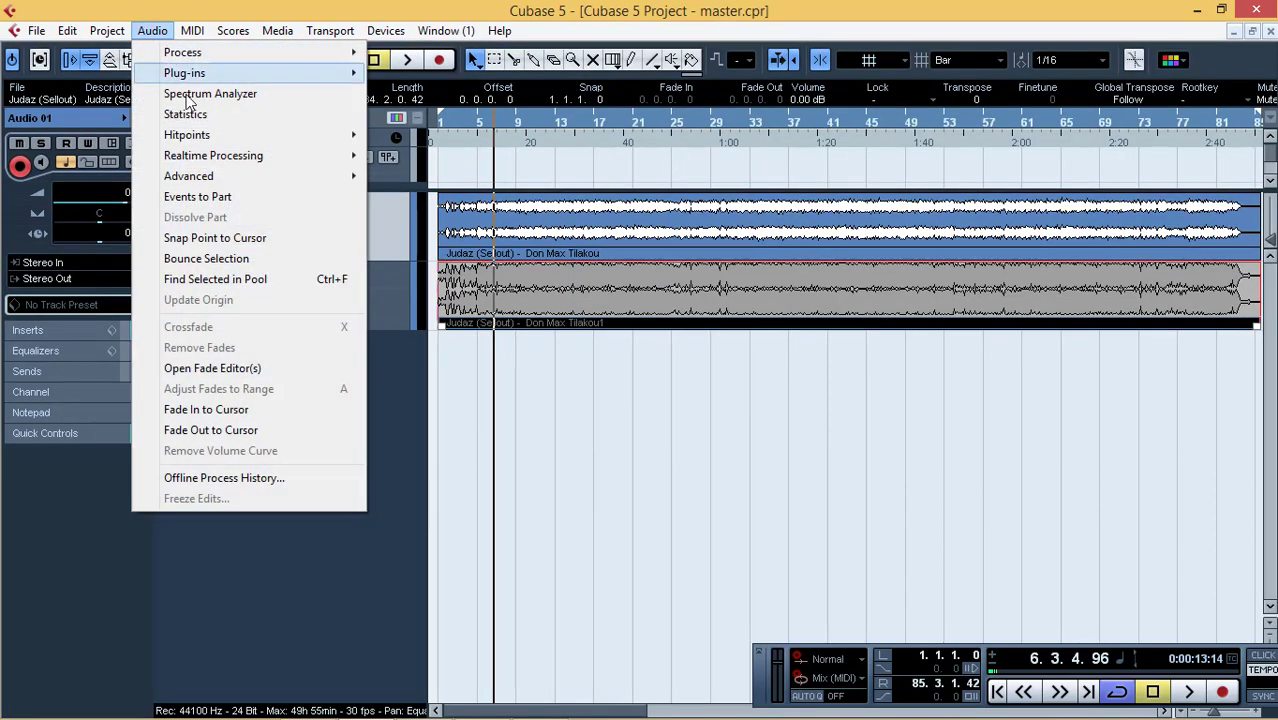
pyautogui.click(186, 114)
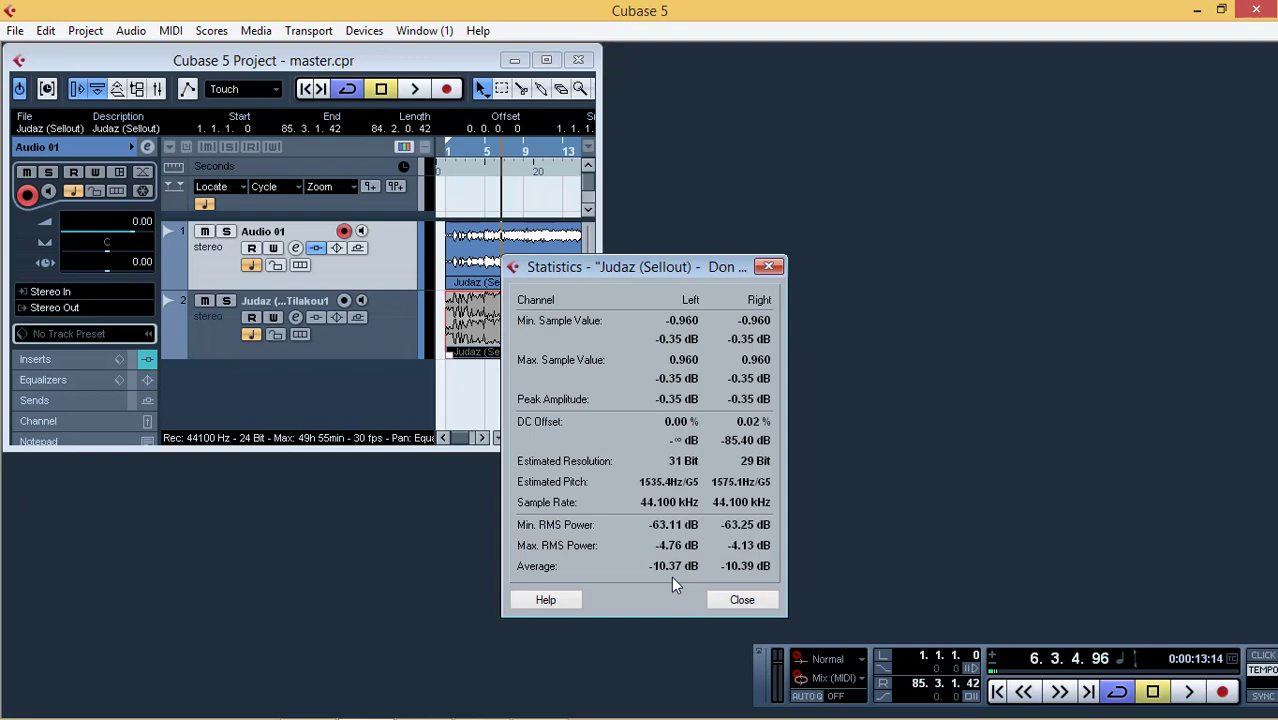
pyautogui.click(742, 600)
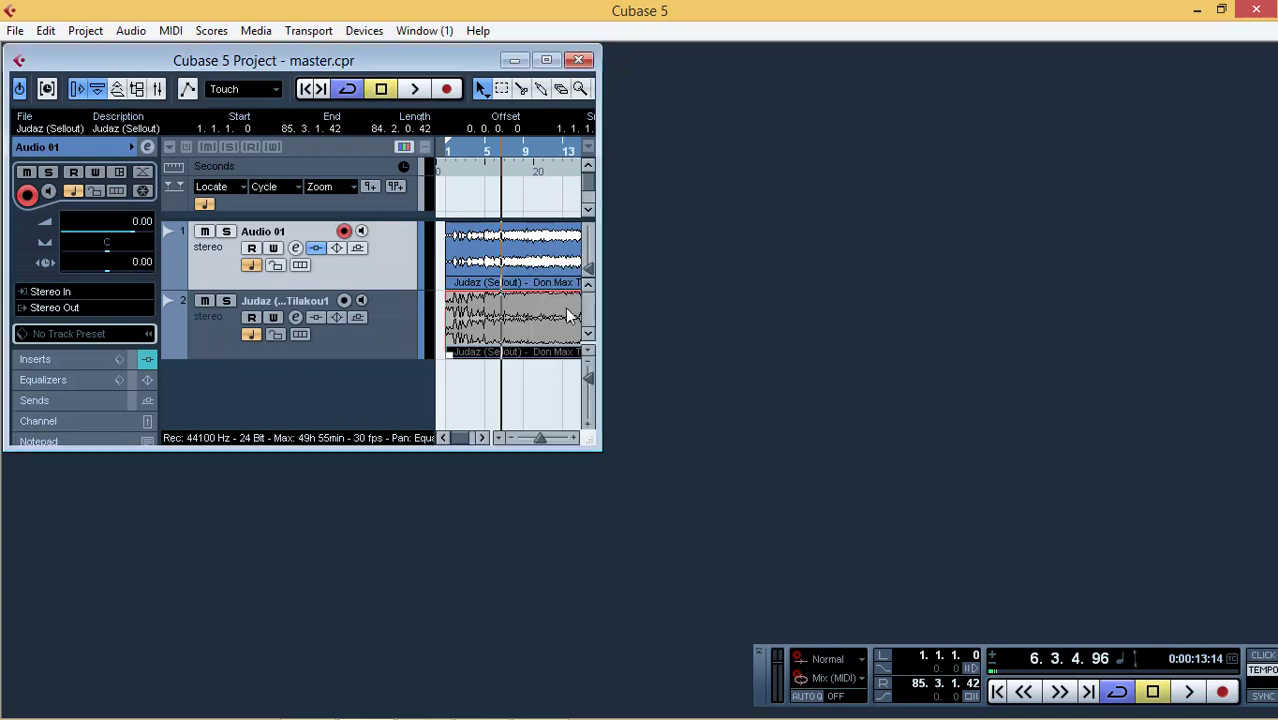
# Maximize the project, show a widened mixer and open the MultibandCompressor on insert 1 of Audio 01
pyautogui.click(546, 59)
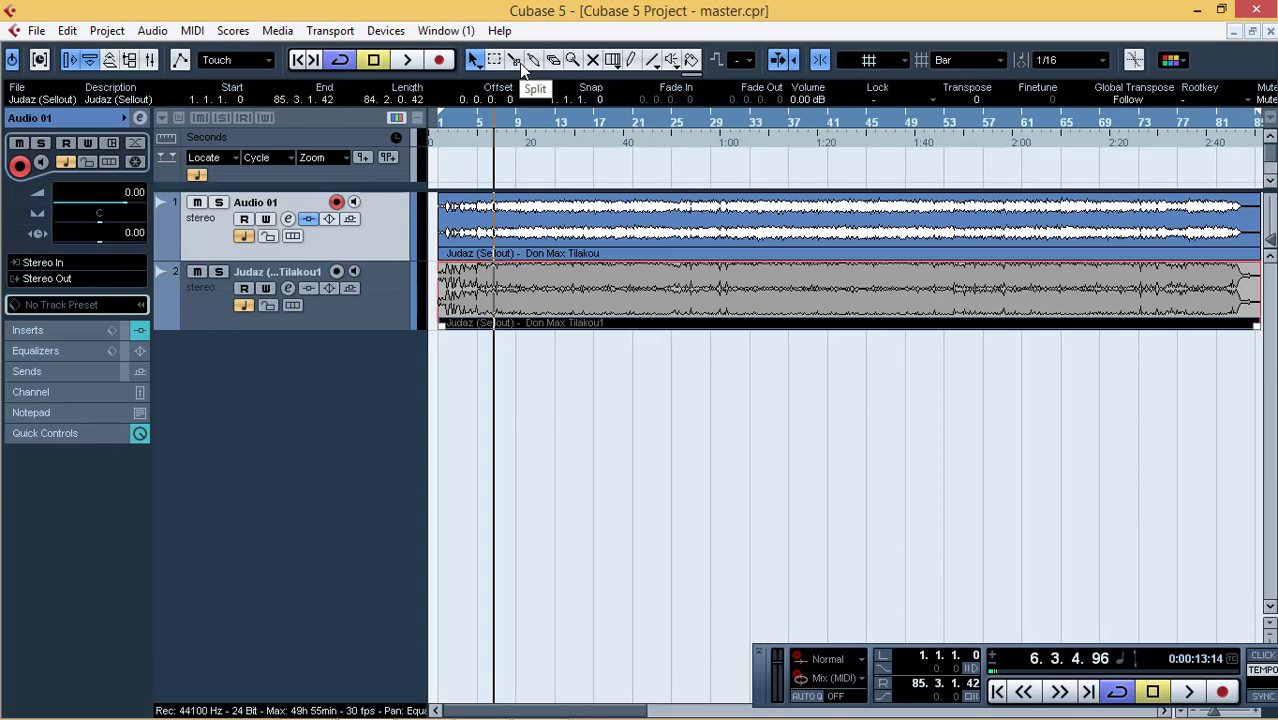
pyautogui.press('F3')
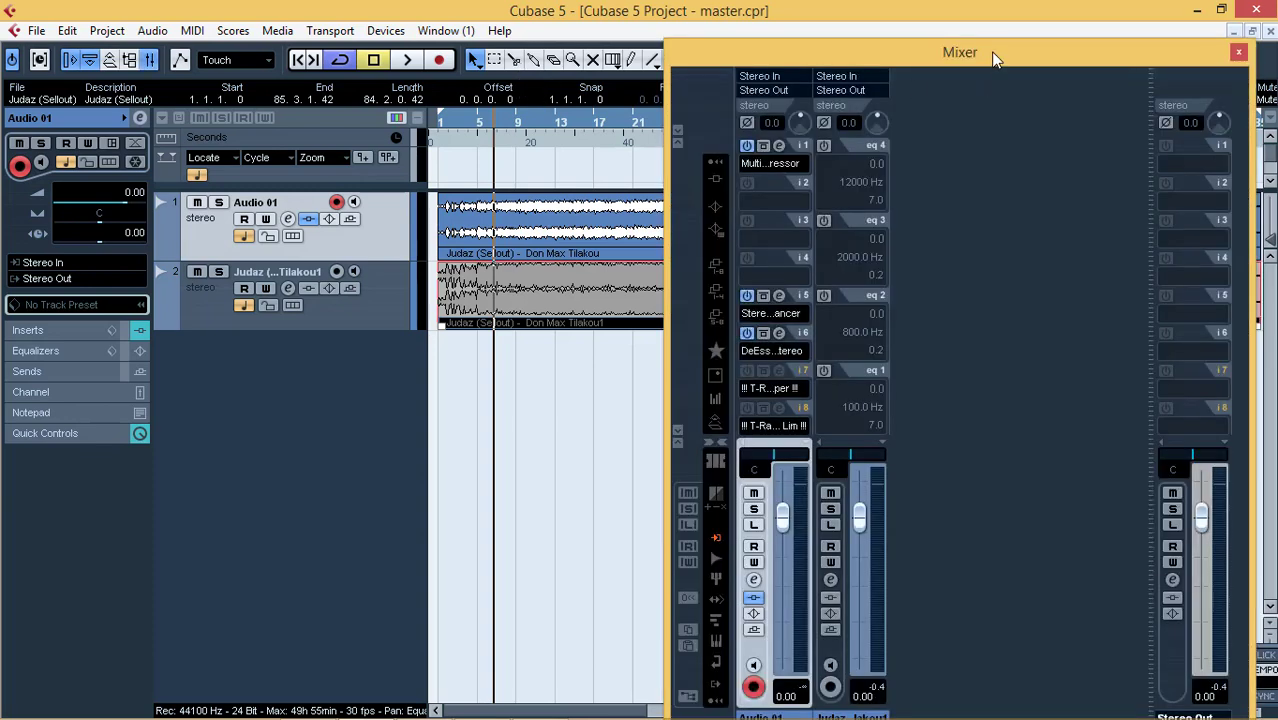
pyautogui.moveTo(670, 314); pyautogui.dragTo(186, 314)
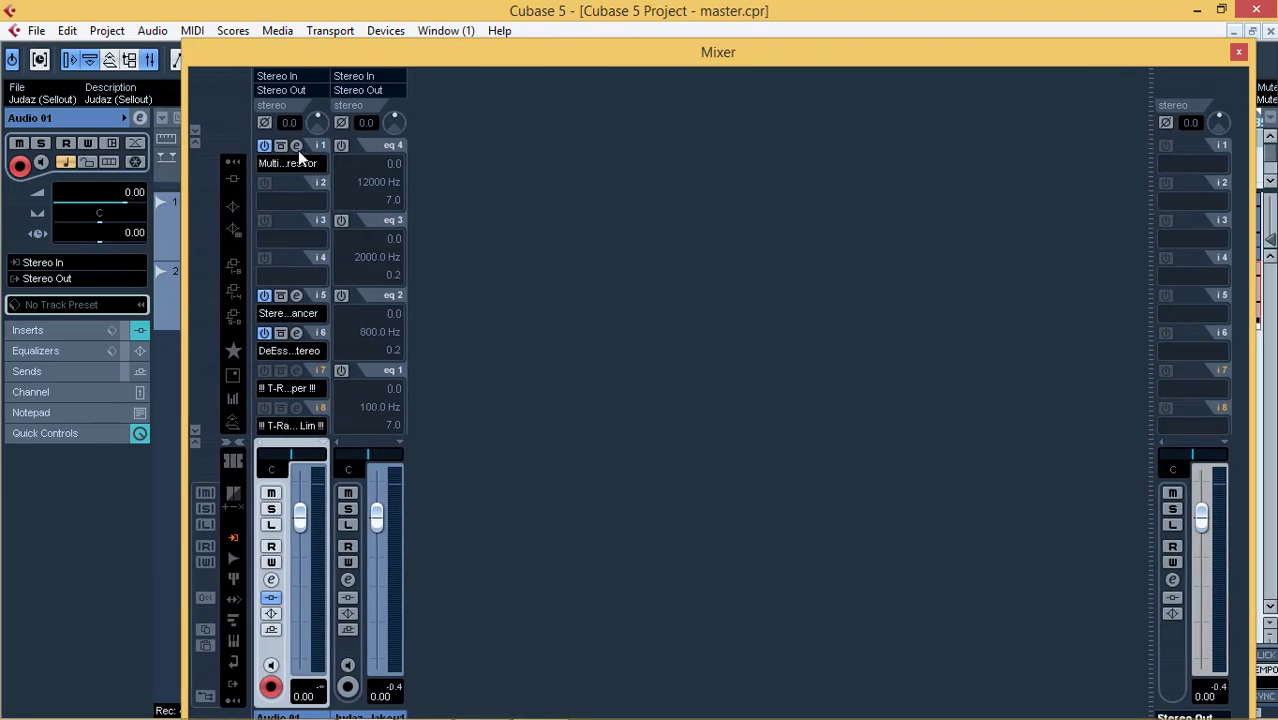
pyautogui.click(297, 147)
pyautogui.moveTo(825, 140); pyautogui.dragTo(939, 117)
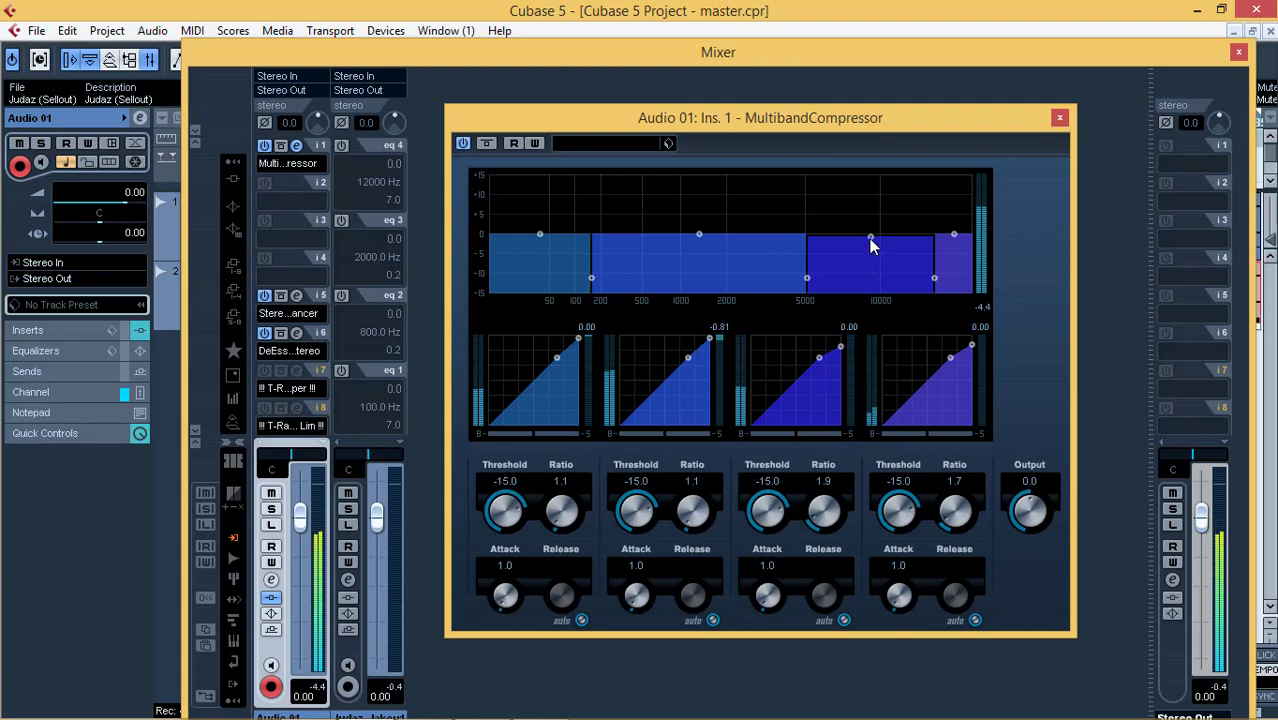
# Demonstrate the compressor's third band by boosting it to +15 dB, return it to just below 0 dB and close the plug-in
pyautogui.moveTo(869, 234); pyautogui.dragTo(869, 175)
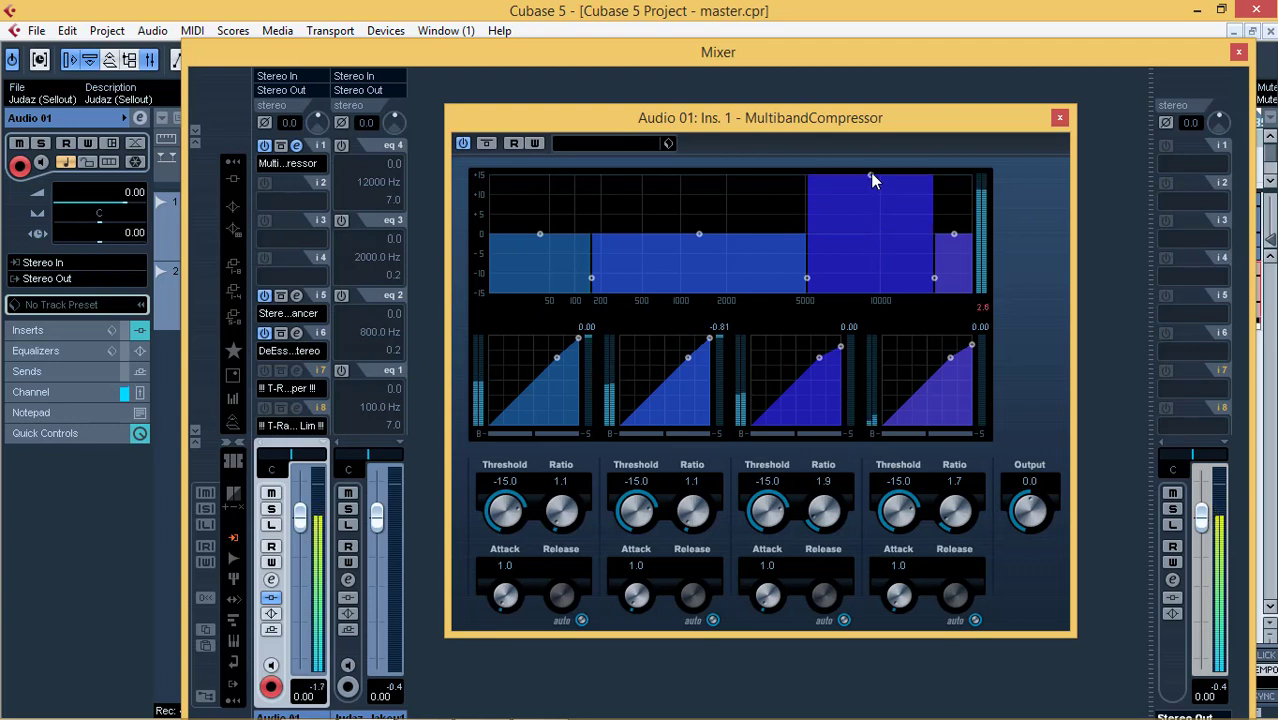
pyautogui.moveTo(869, 175); pyautogui.dragTo(871, 230)
pyautogui.moveTo(872, 234); pyautogui.dragTo(872, 237)
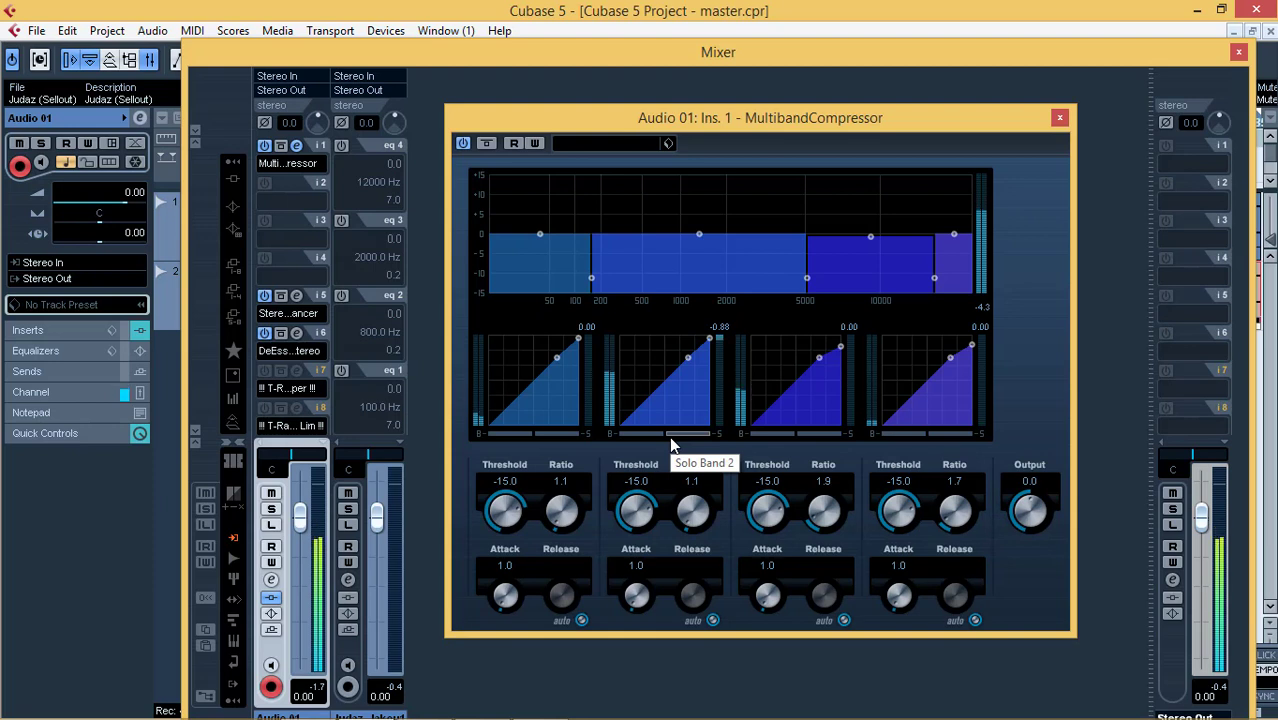
pyautogui.click(1059, 118)
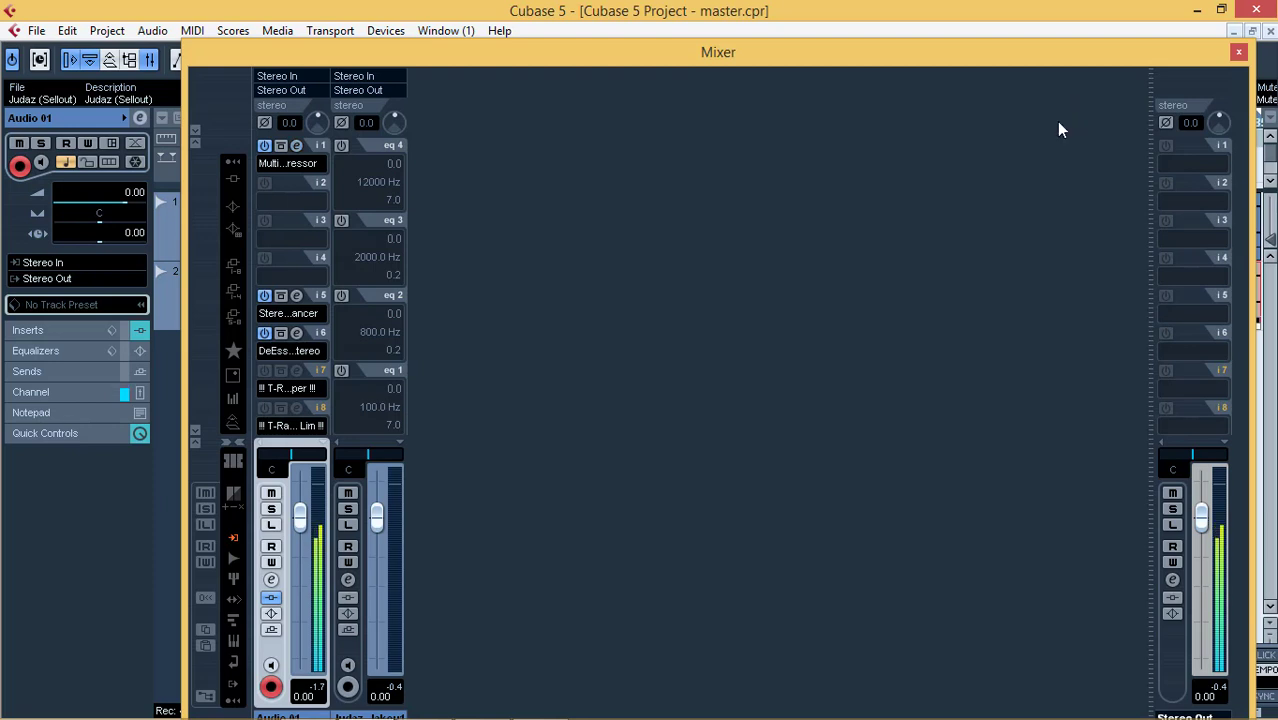
# Inspect the stereo enhancer's width setting on insert 5 of Audio 01 and close it
pyautogui.click(297, 295)
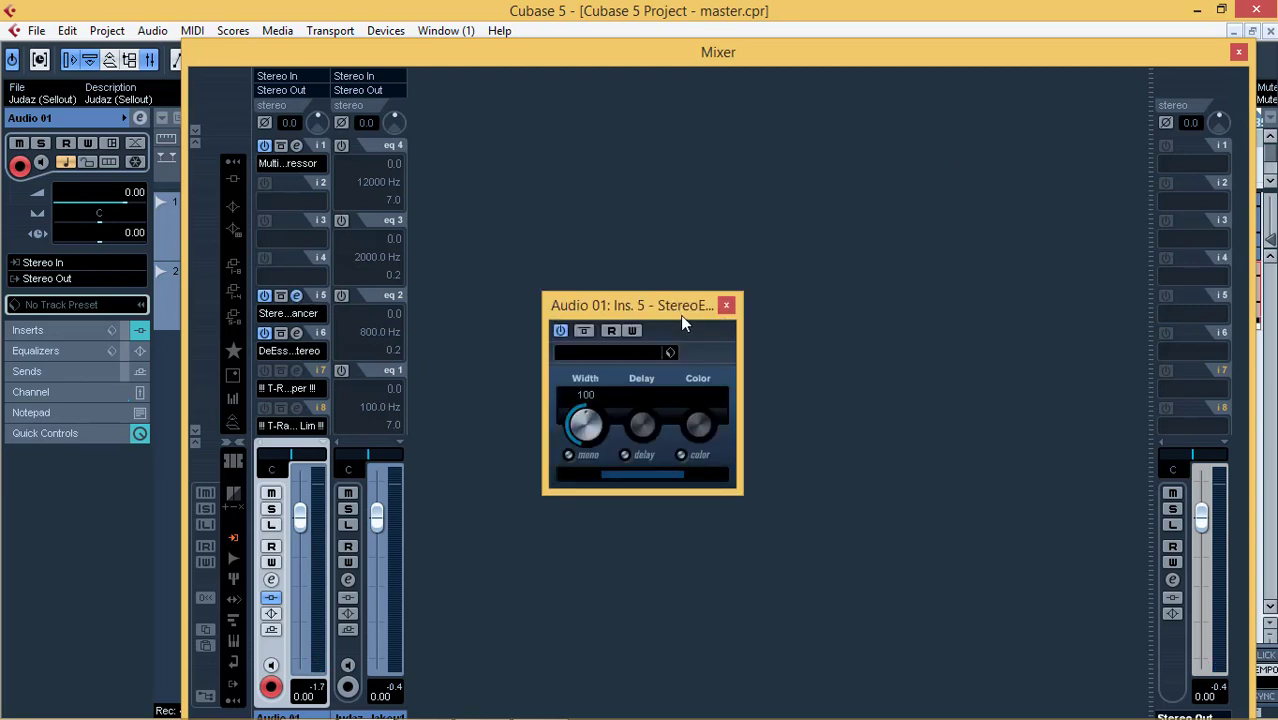
pyautogui.moveTo(688, 316); pyautogui.dragTo(779, 272)
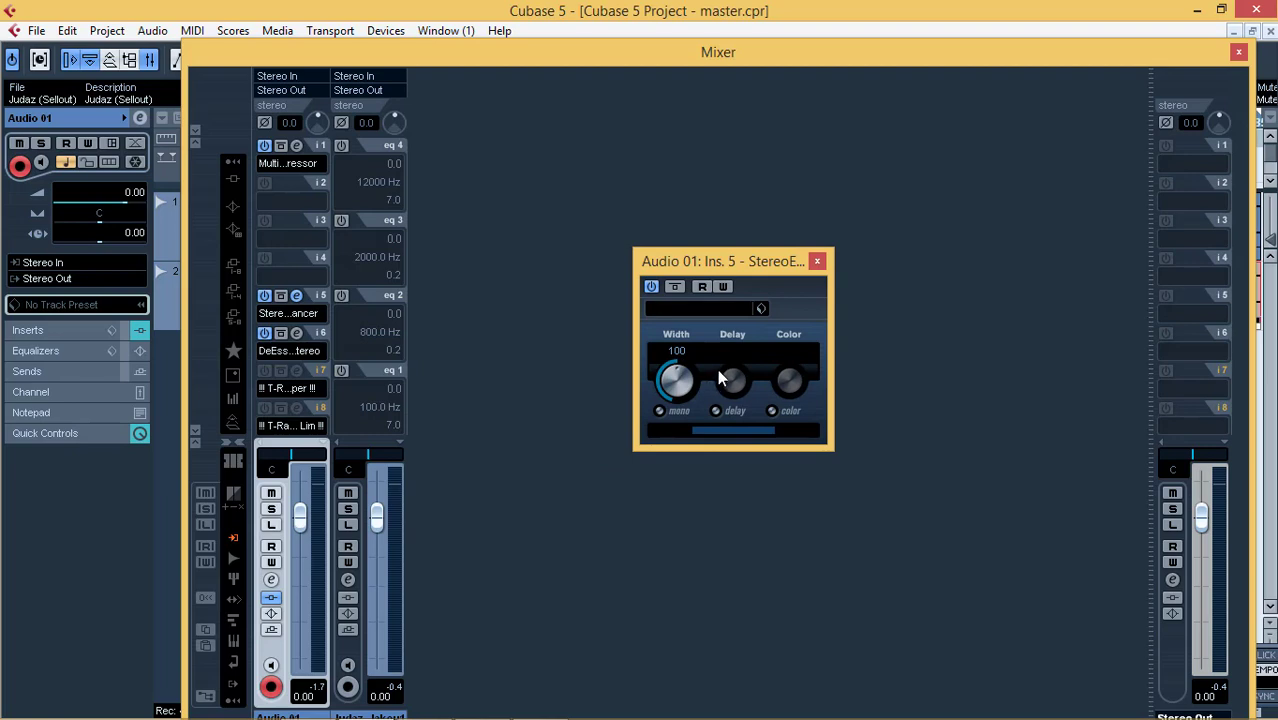
pyautogui.click(818, 261)
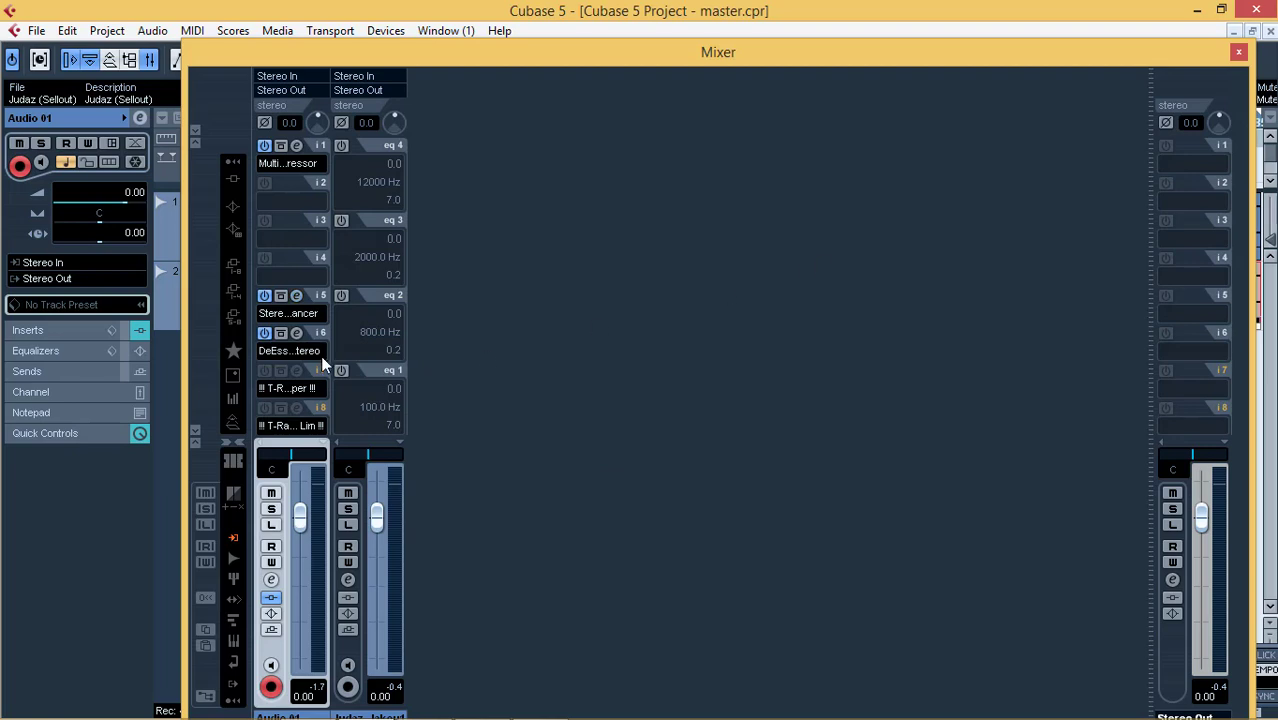
# Audition the DeEsser on insert 6 of Audio 01 during playback, monitoring the side chain and returning to audio before closing it
pyautogui.click(296, 333)
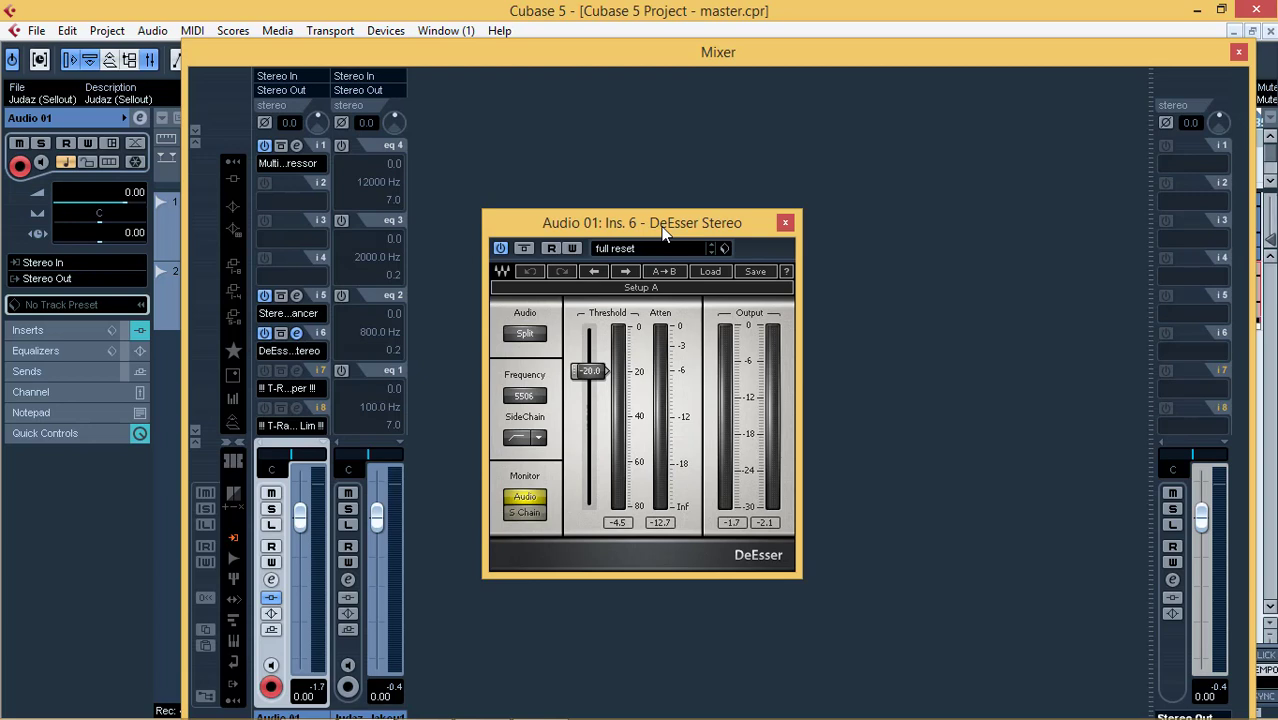
pyautogui.press('space')
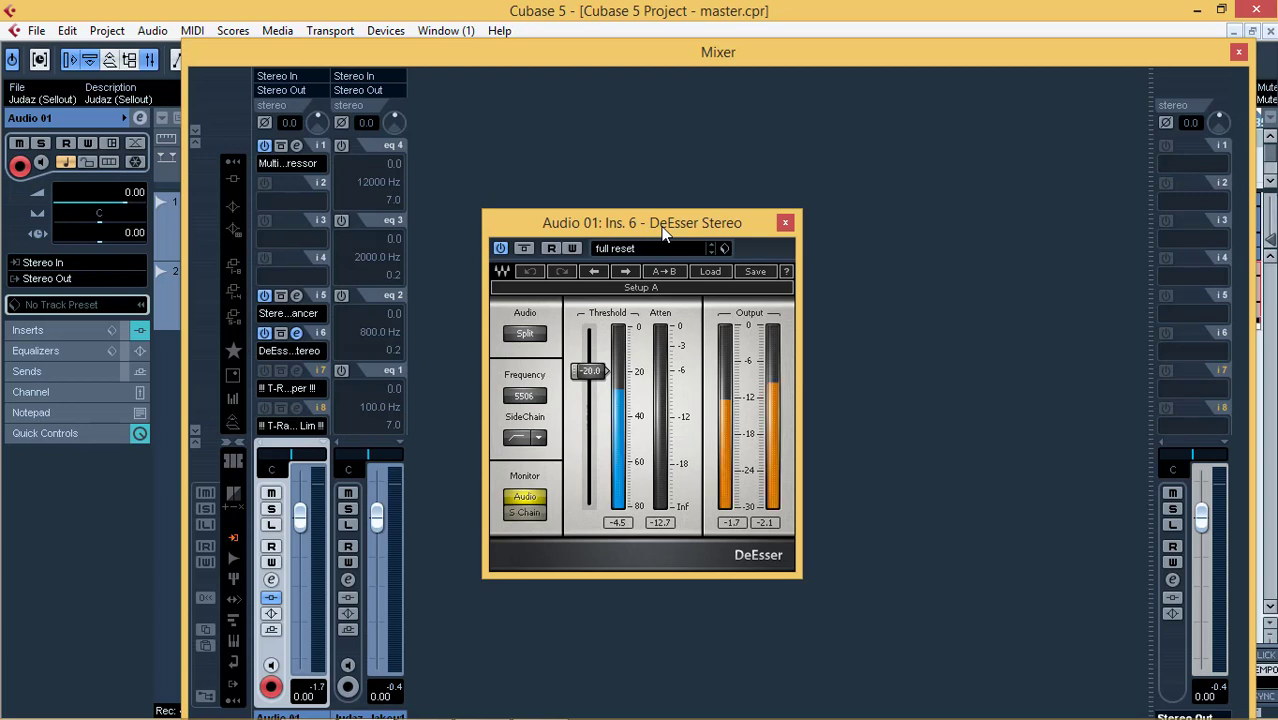
pyautogui.click(511, 512)
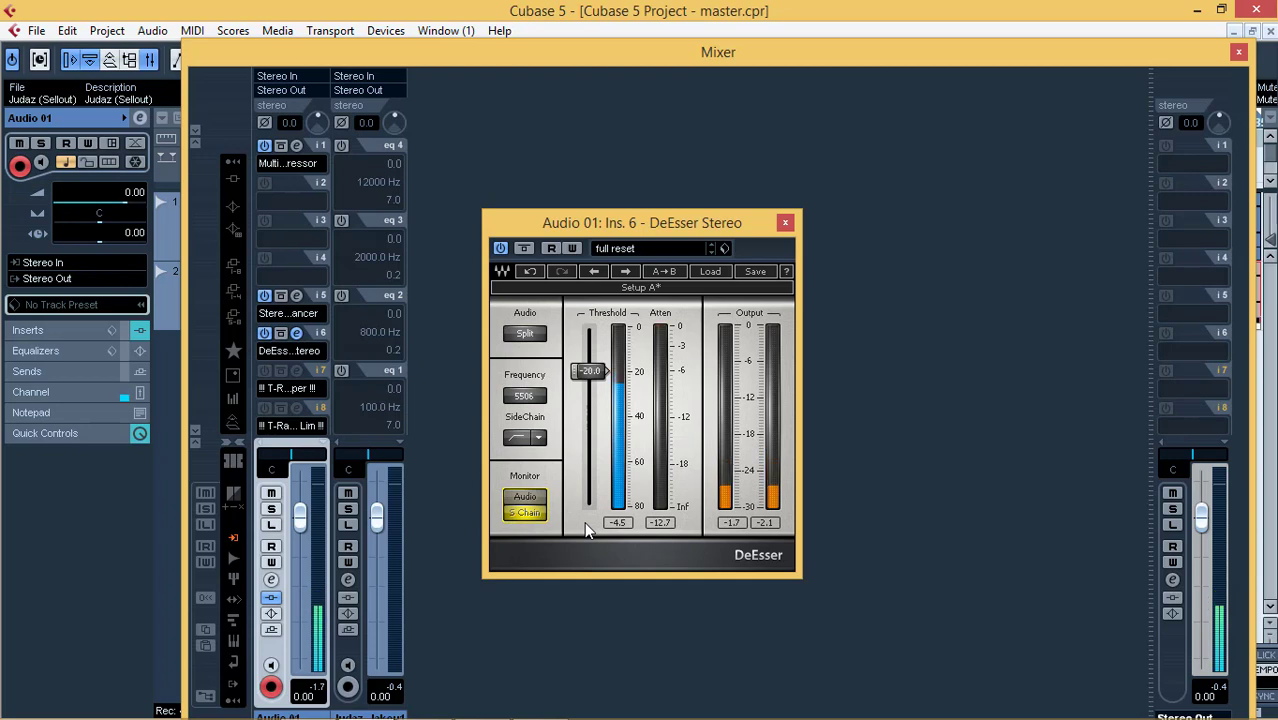
pyautogui.click(540, 503)
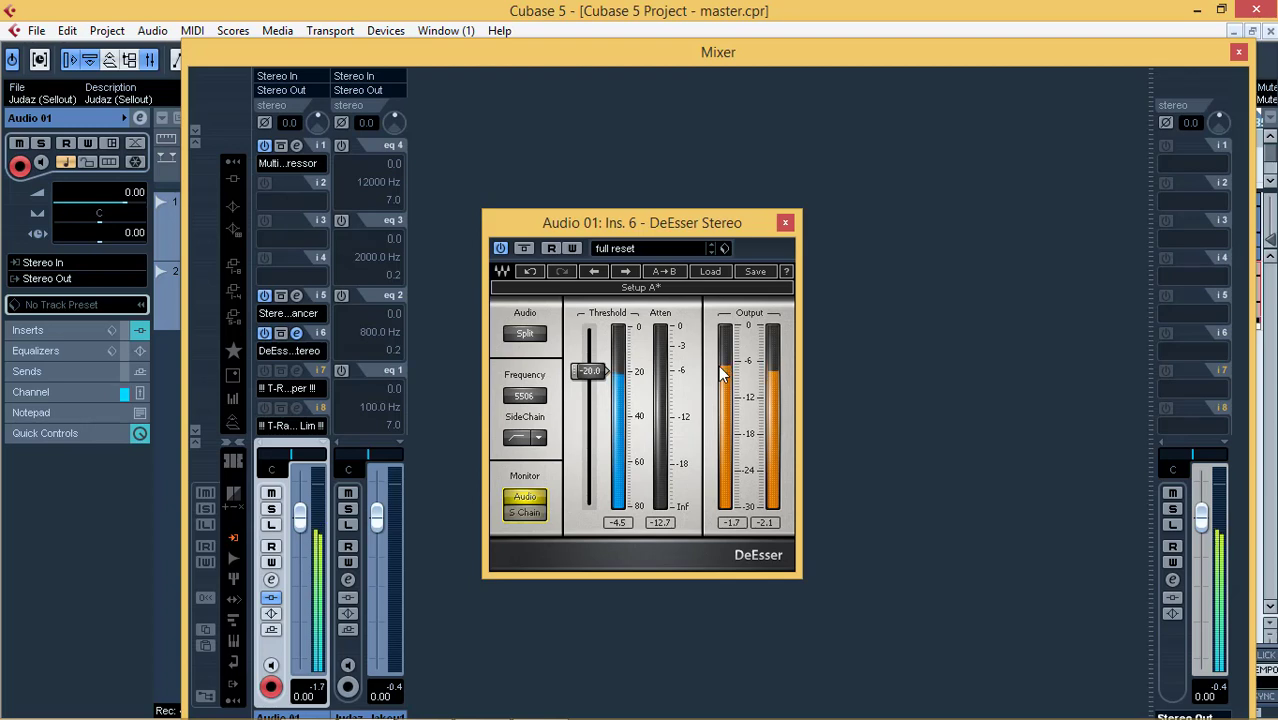
pyautogui.click(785, 222)
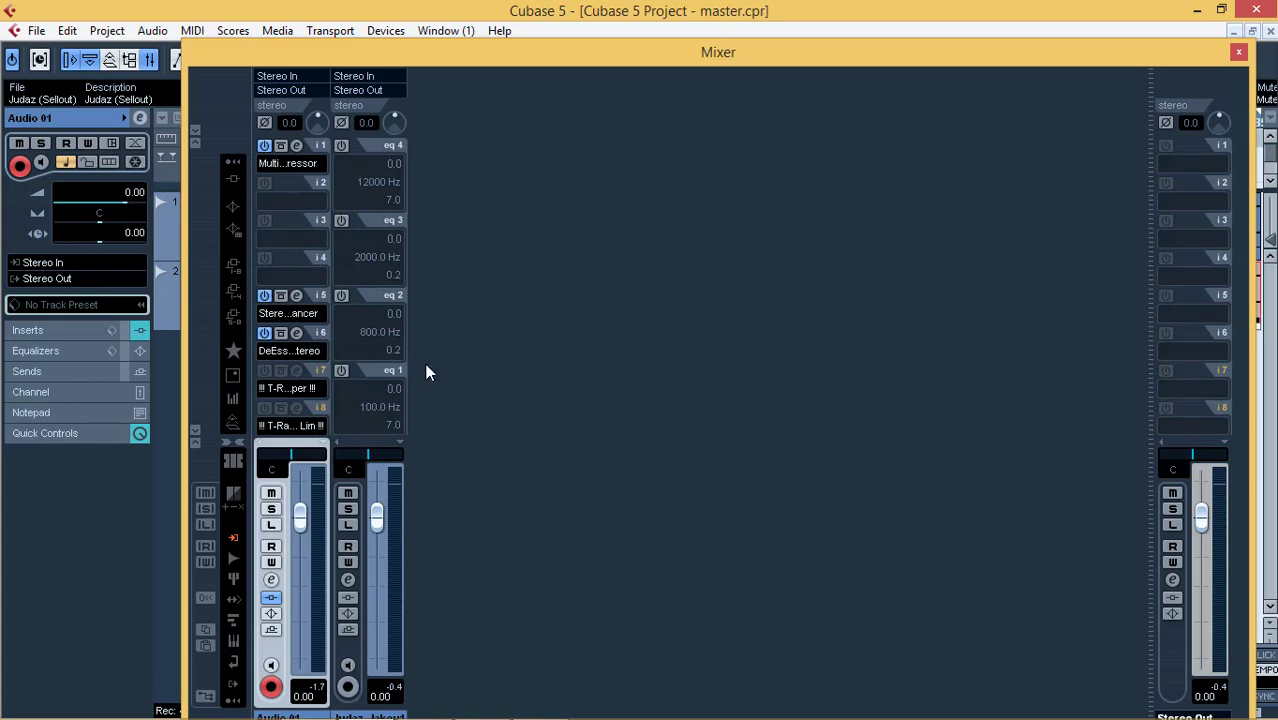
# Close the mixer, minimize the project and play the 320kBit Judaz (Sellout) MP3 from the desktop in VLC media player
pyautogui.click(1238, 52)
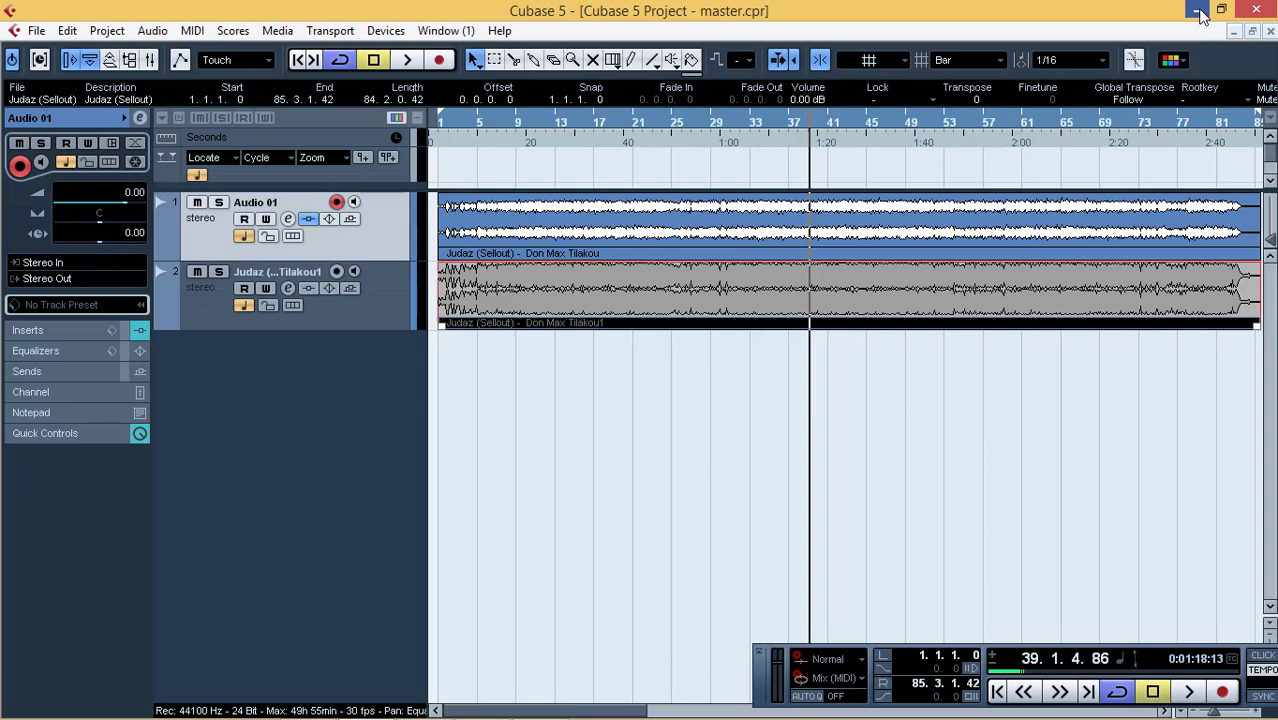
pyautogui.click(1199, 12)
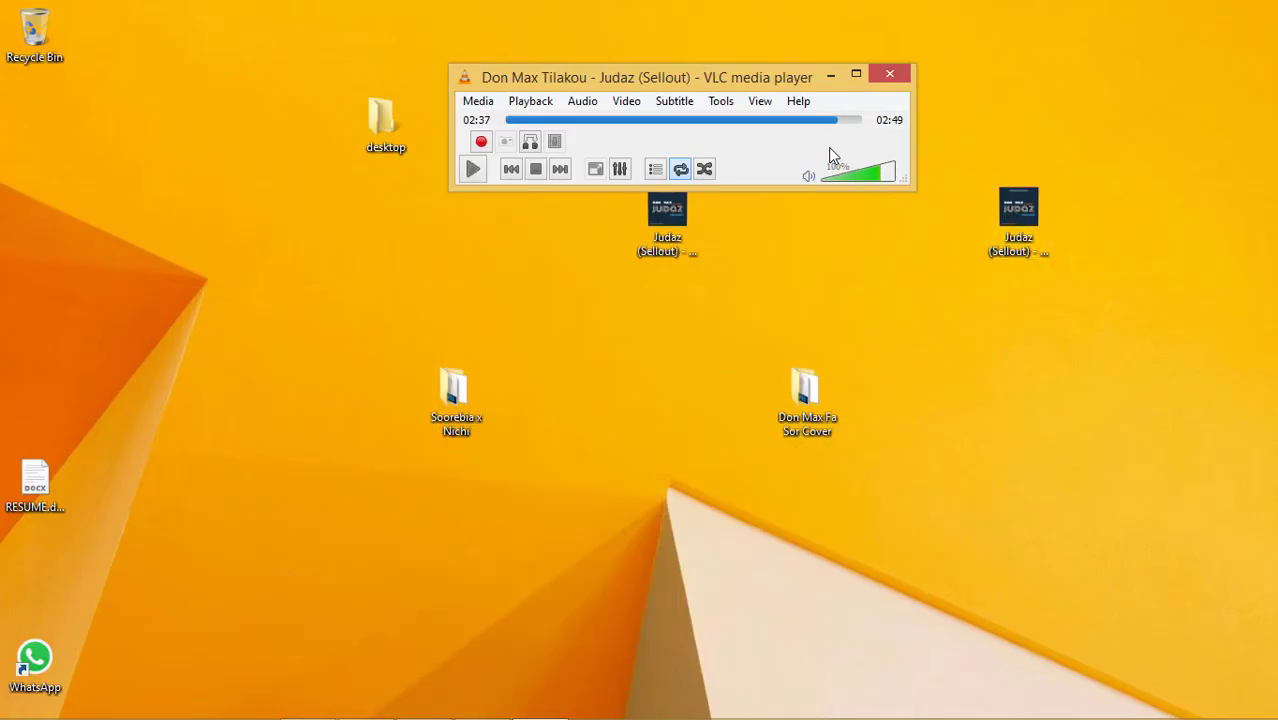
pyautogui.doubleClick(1013, 214)
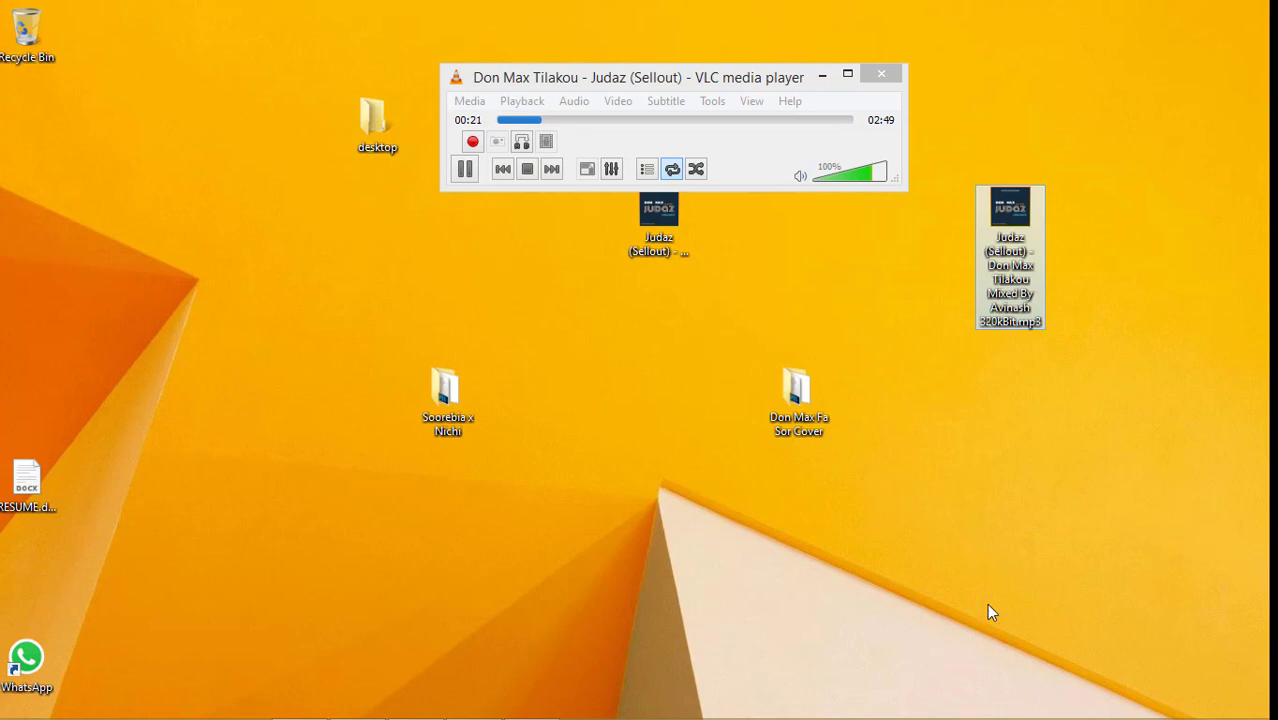
pyautogui.click(1090, 213)
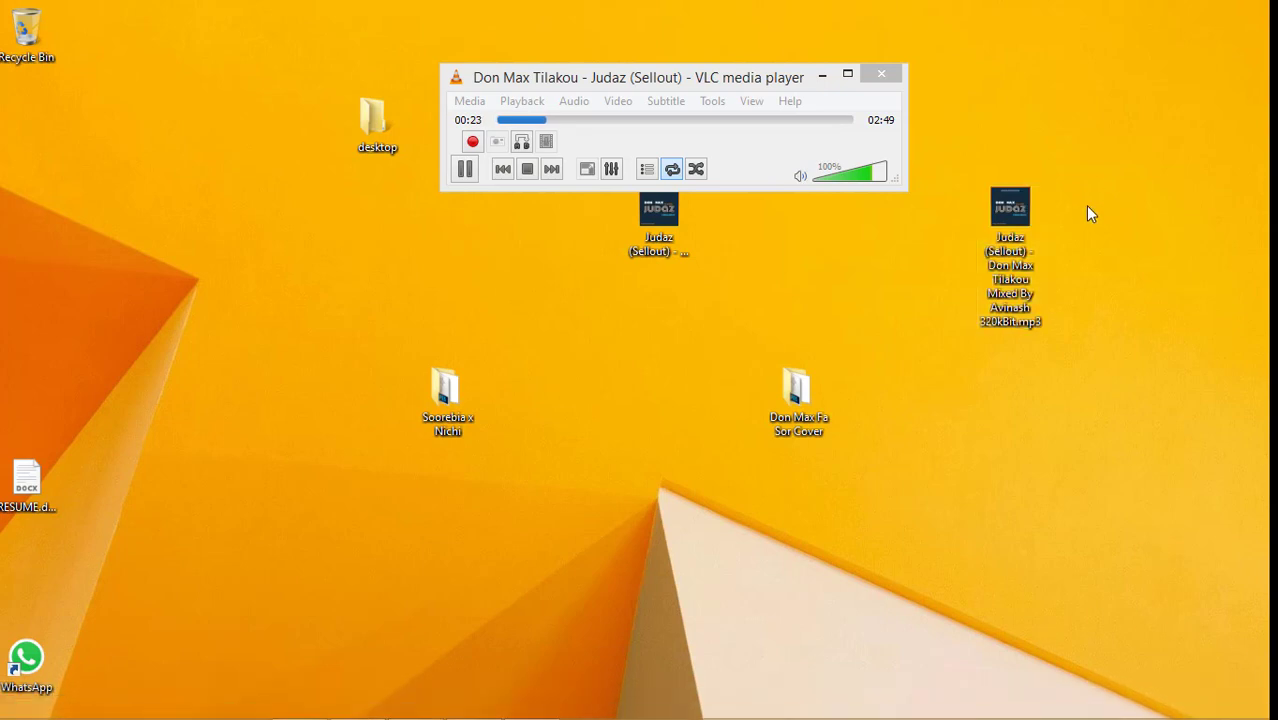